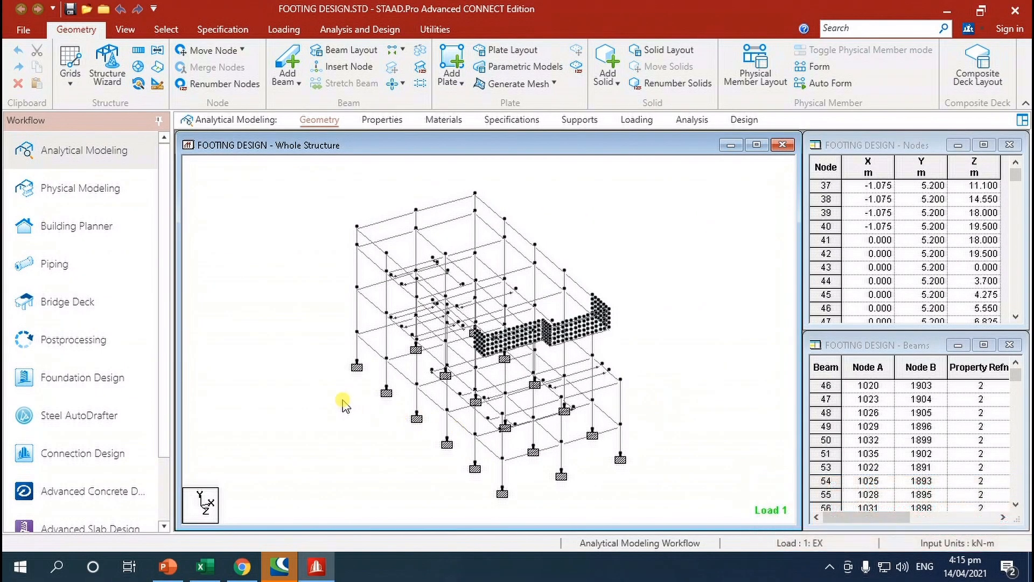
{"action": "scroll", "coordinate": [402, 421], "scroll_direction": "up", "scroll_amount": 2}
{"action": "left_click_drag", "start_coordinate": [412, 421], "coordinate": [479, 357]}
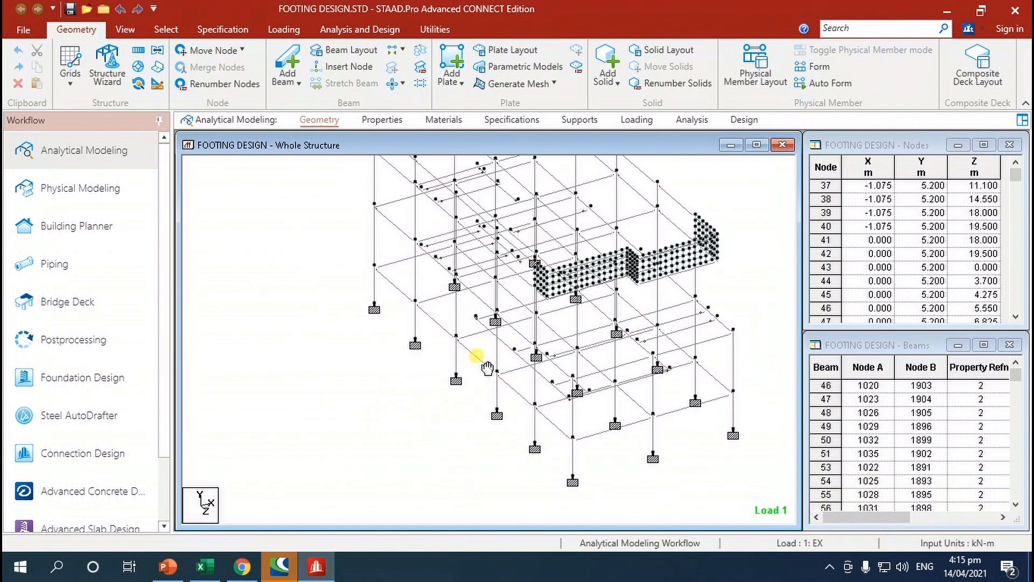
{"action": "scroll", "coordinate": [448, 449], "scroll_direction": "up", "scroll_amount": 1}
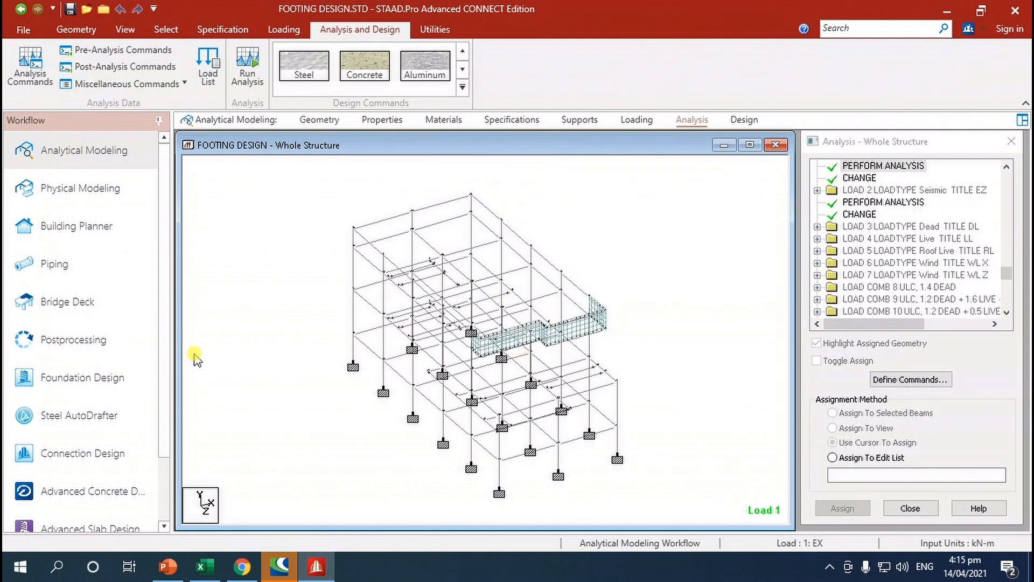
Switch to the Postprocessing workflow, isolate the support nodes at the base in their own plan view and select them all.
{"action": "left_click", "coordinate": [81, 340]}
{"action": "left_click", "coordinate": [542, 400]}
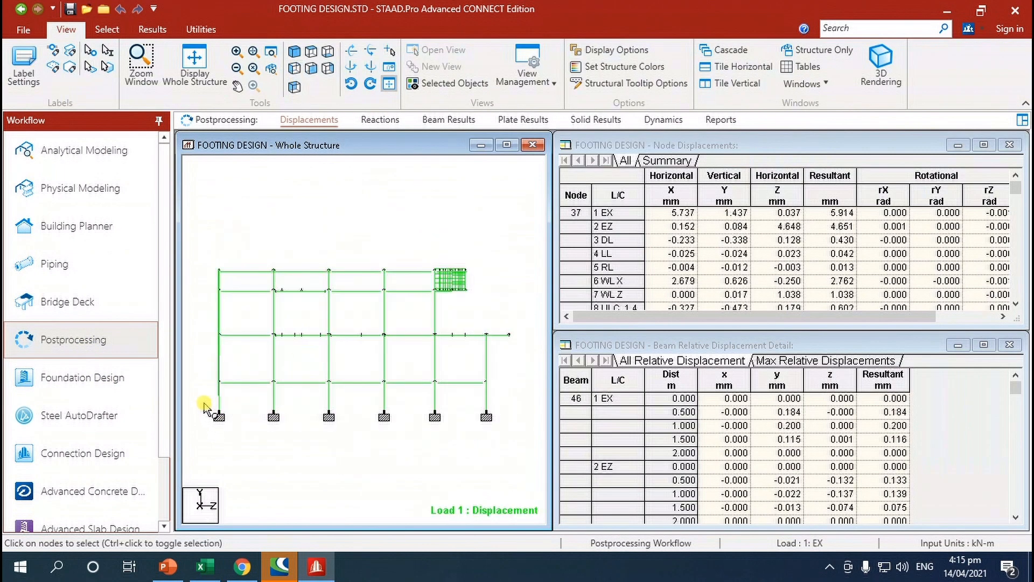
{"action": "left_click_drag", "start_coordinate": [419, 436], "coordinate": [527, 437]}
{"action": "left_click_drag", "start_coordinate": [261, 182], "coordinate": [496, 532]}
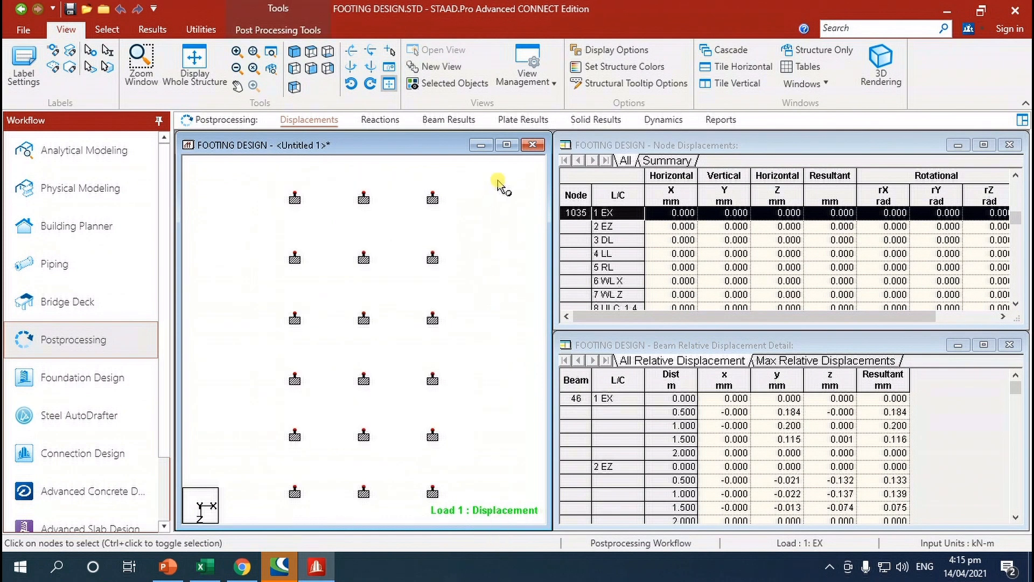
Generate a support reaction report for the selected support nodes, sorted by Force-Y.
{"action": "left_click", "coordinate": [380, 120]}
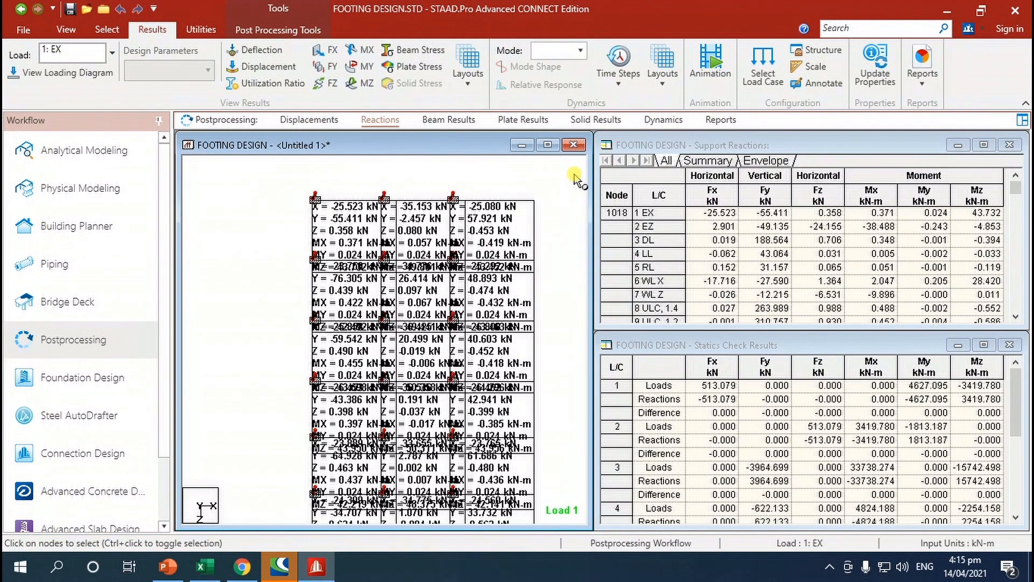
{"action": "left_click", "coordinate": [922, 70]}
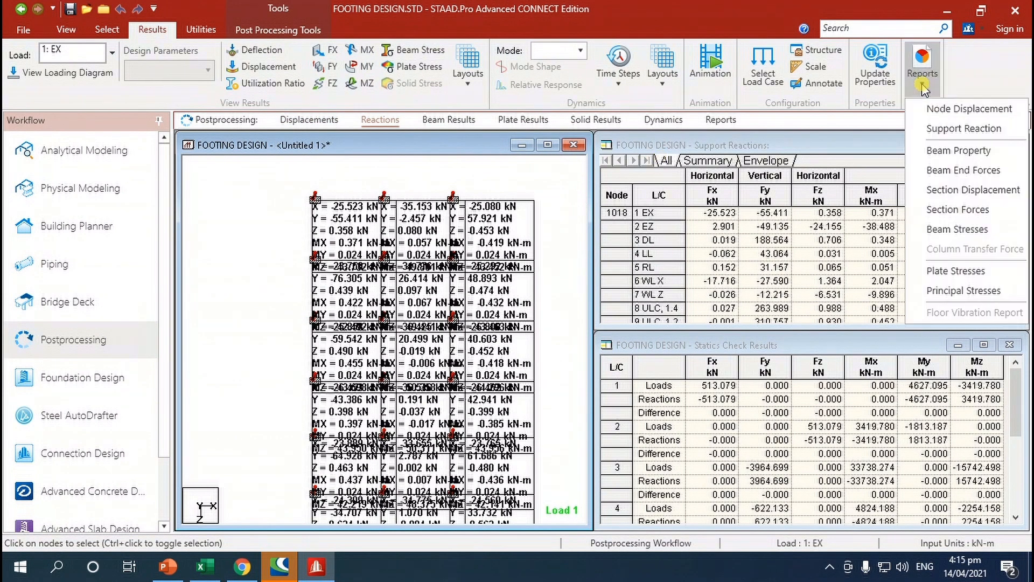
{"action": "left_click", "coordinate": [939, 129]}
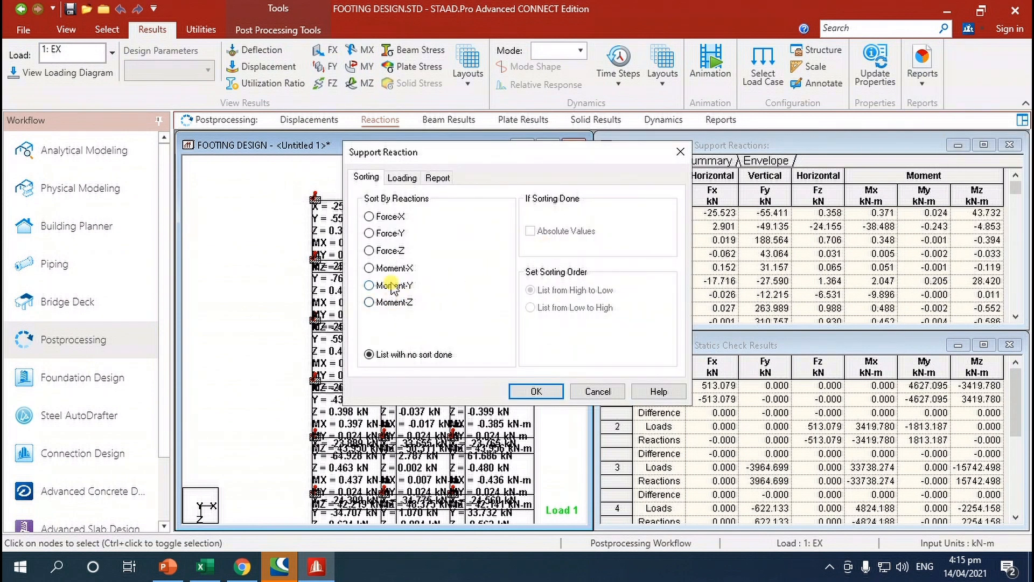
{"action": "left_click", "coordinate": [370, 233]}
{"action": "key", "text": "Return"}
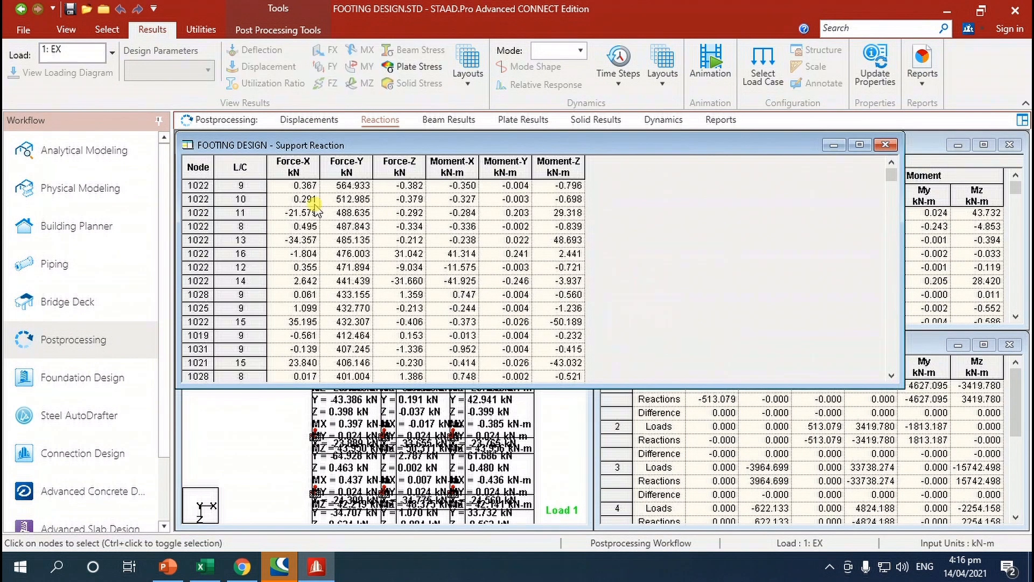
Copy the entire support reaction table and switch to the Factored combination sheet of the Excel footing workbook.
{"action": "left_click", "coordinate": [190, 168]}
{"action": "right_click", "coordinate": [192, 169]}
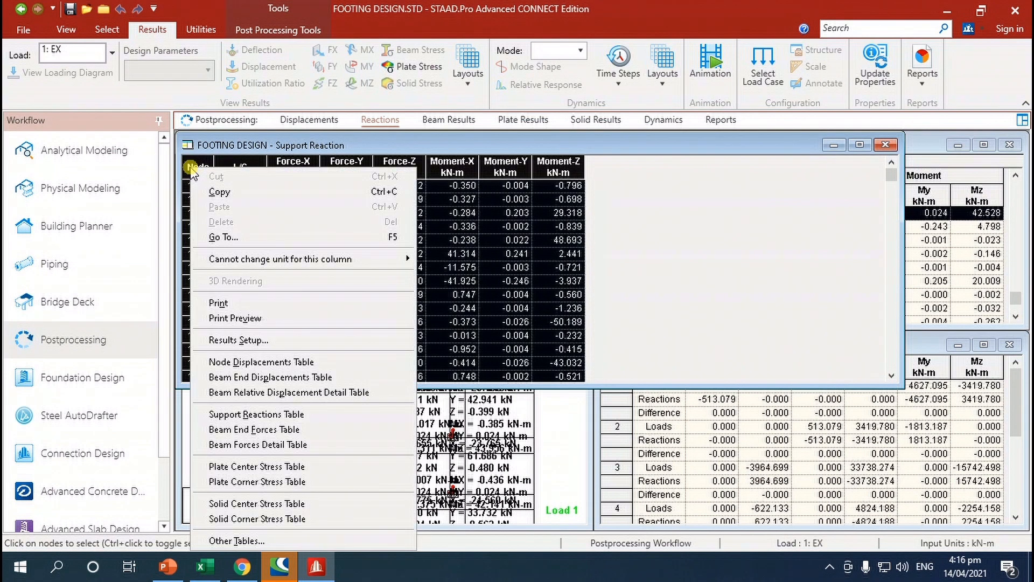
{"action": "left_click", "coordinate": [212, 193]}
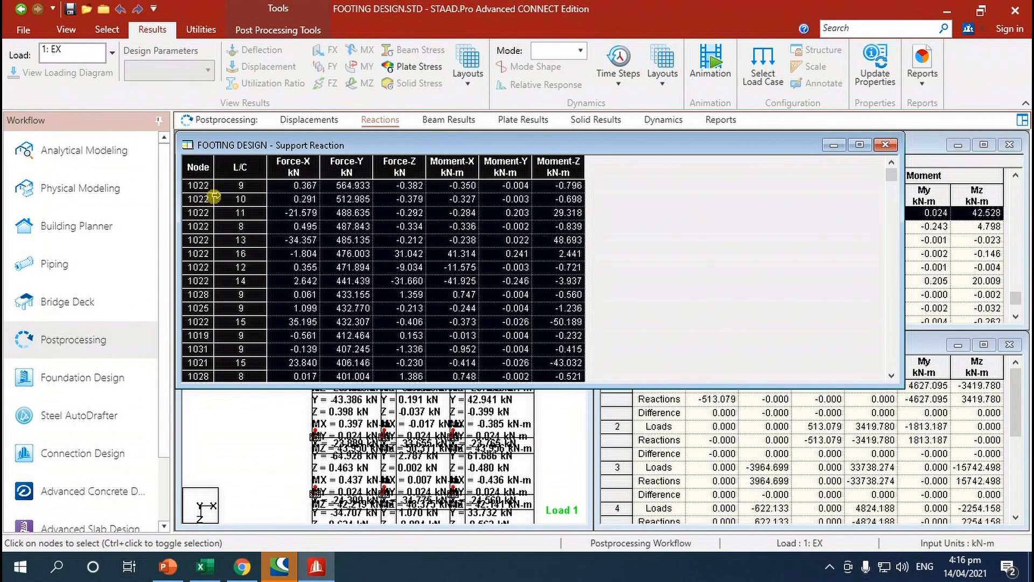
{"action": "left_click", "coordinate": [205, 565]}
{"action": "left_click", "coordinate": [322, 524]}
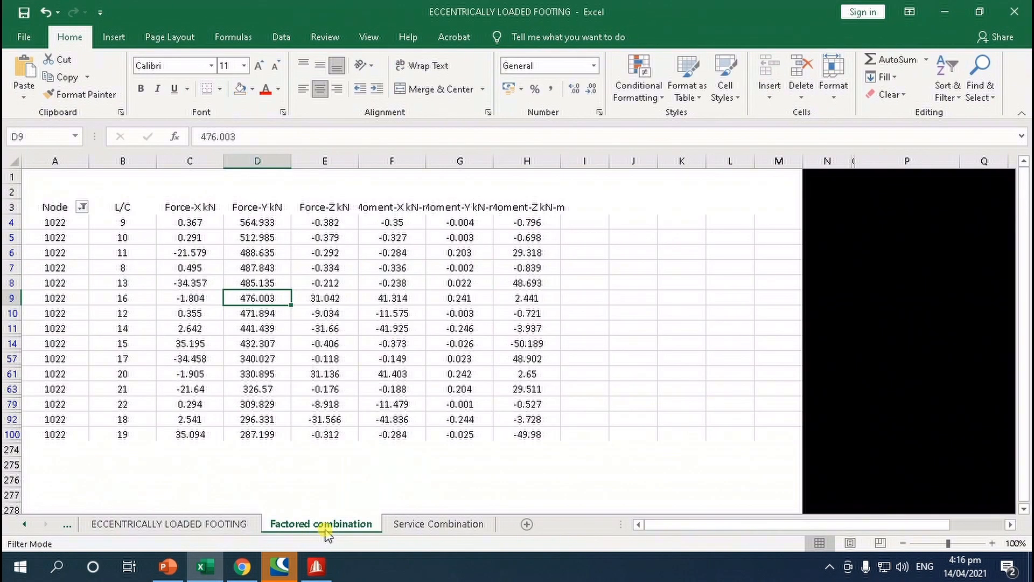
Change the Node filter to include all nodes and review the complete list of factored reactions.
{"action": "left_click", "coordinate": [82, 207]}
{"action": "left_click", "coordinate": [54, 442]}
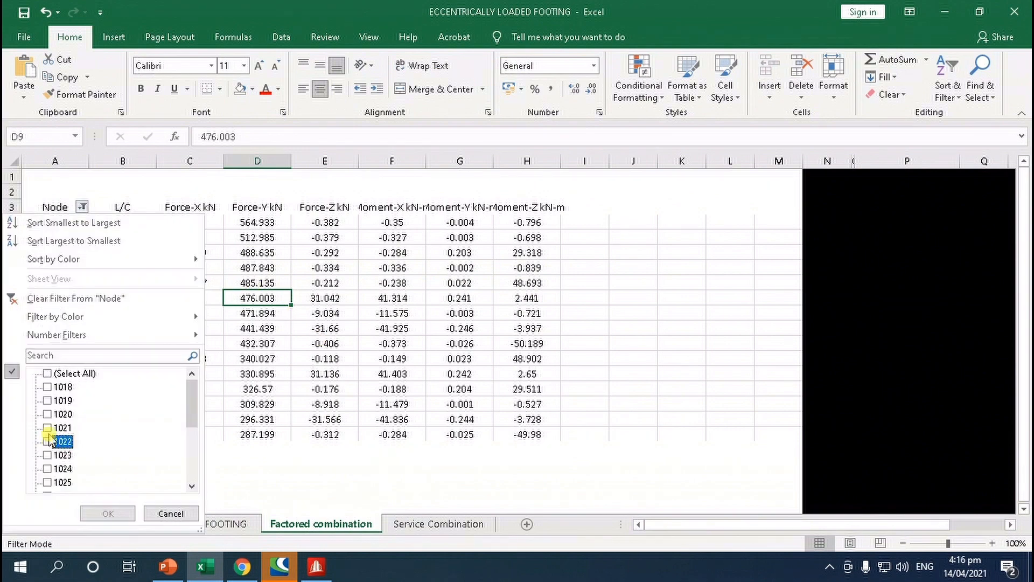
{"action": "left_click", "coordinate": [62, 373]}
{"action": "key", "text": "Return"}
{"action": "scroll", "coordinate": [423, 405], "scroll_direction": "down", "scroll_amount": 8}
{"action": "scroll", "coordinate": [424, 402], "scroll_direction": "up", "scroll_amount": 8}
{"action": "key", "text": "alt+Tab"}
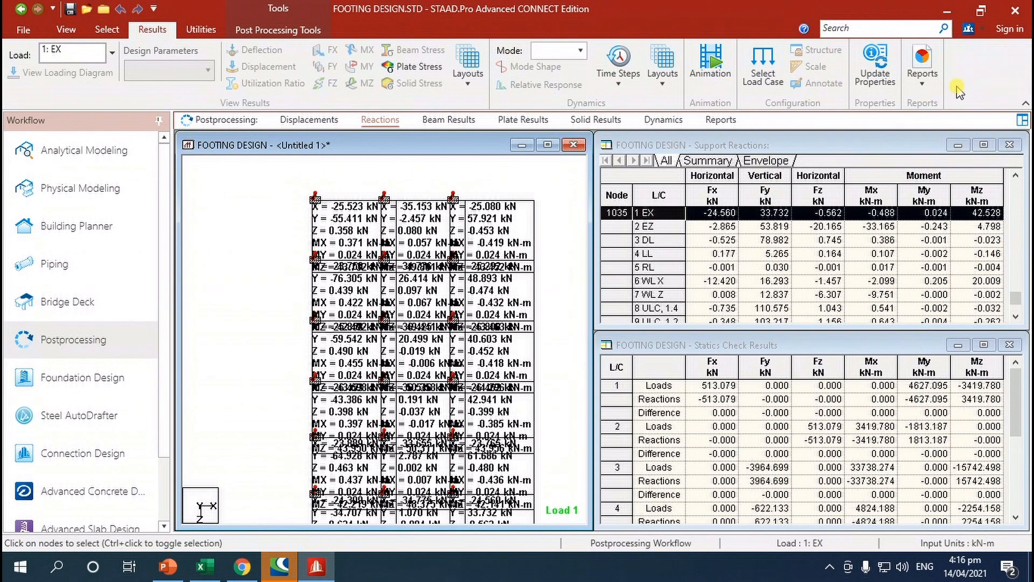
{"action": "left_click", "coordinate": [923, 73]}
{"action": "key", "text": "alt+Tab"}
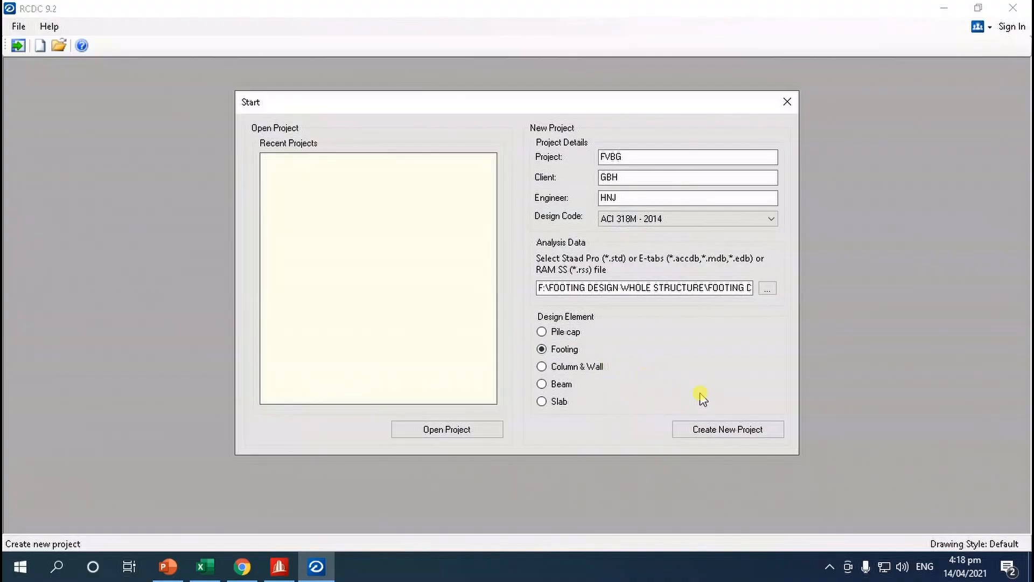
In RCDC, create the new footing project from the entered project details and open its general settings.
{"action": "left_click", "coordinate": [733, 429]}
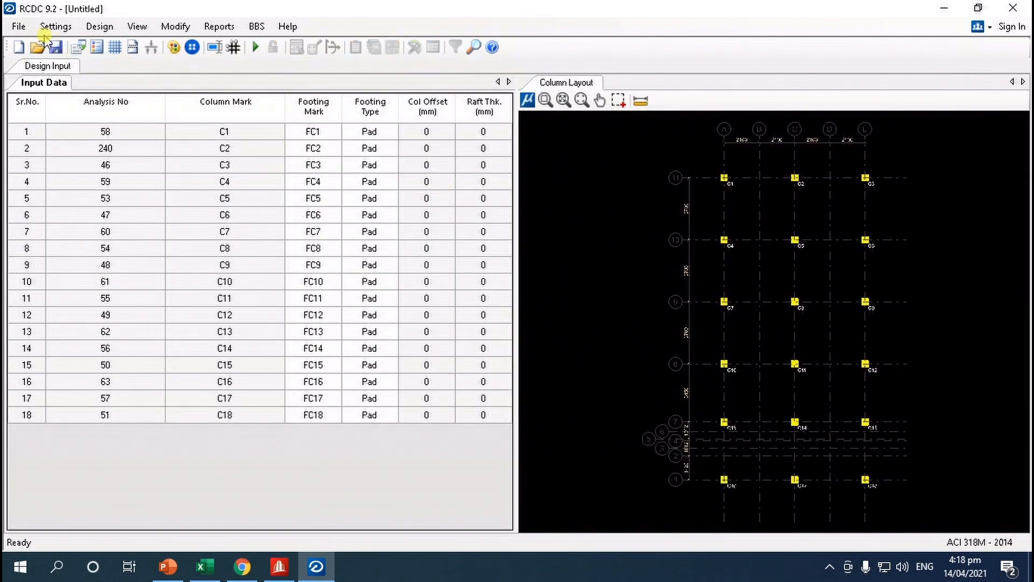
{"action": "left_click", "coordinate": [55, 26]}
{"action": "left_click", "coordinate": [75, 46]}
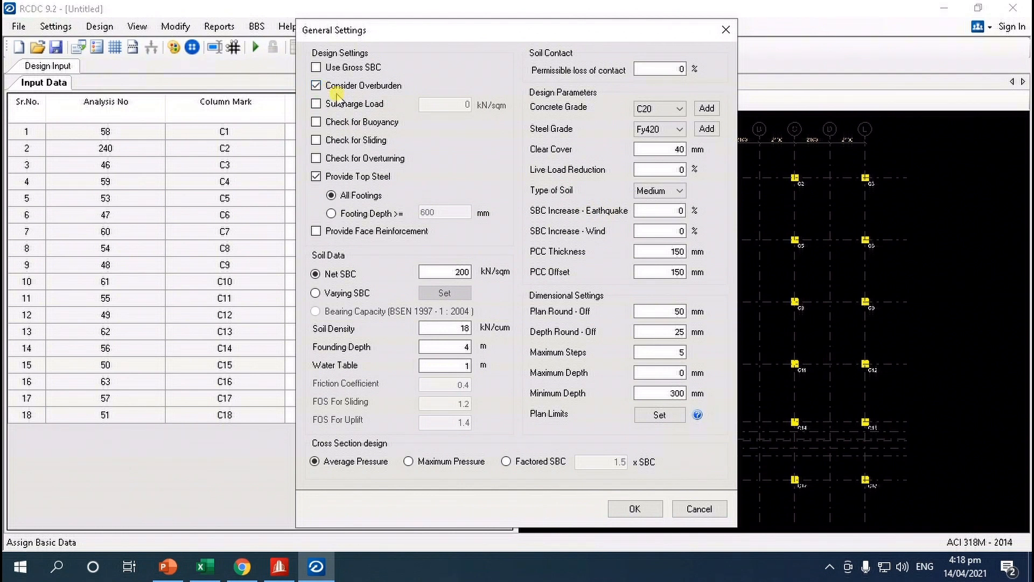
Enable the design checks for buoyancy, sliding and overturning.
{"action": "left_click", "coordinate": [316, 123]}
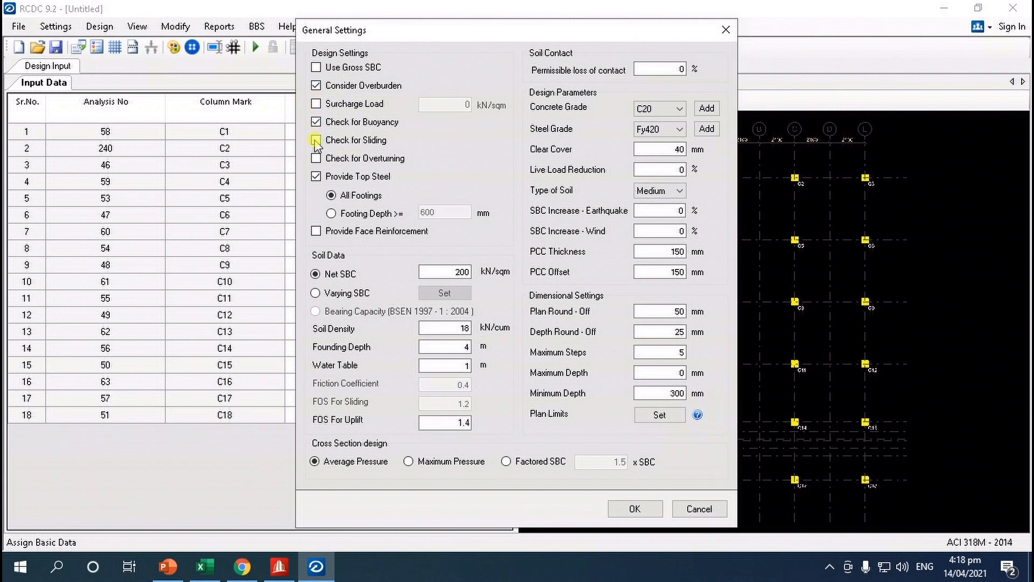
{"action": "left_click", "coordinate": [317, 141]}
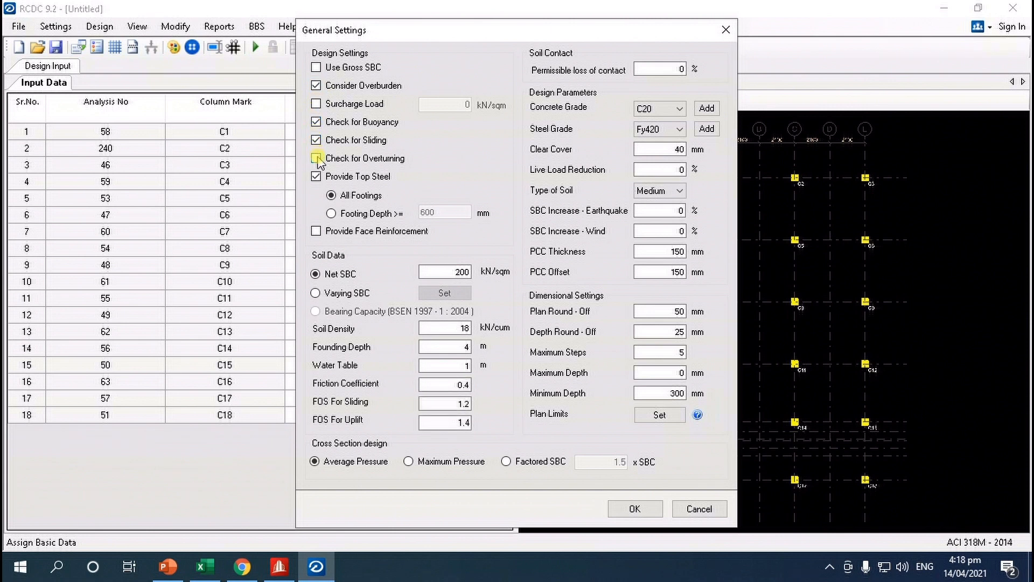
{"action": "left_click", "coordinate": [316, 158]}
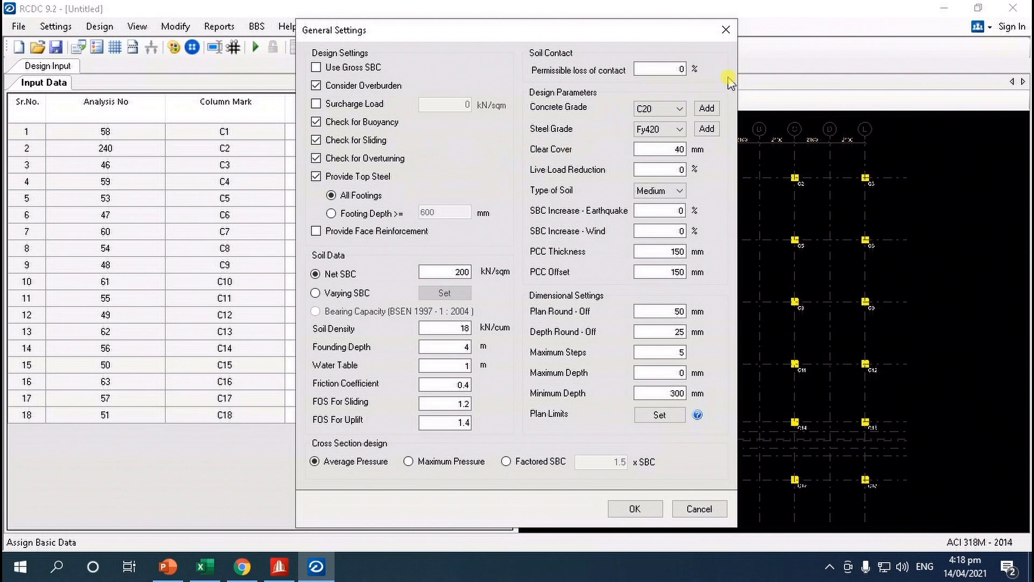
Add concrete grade C21 and steel grade Fy275 to the available material properties.
{"action": "left_click", "coordinate": [706, 108]}
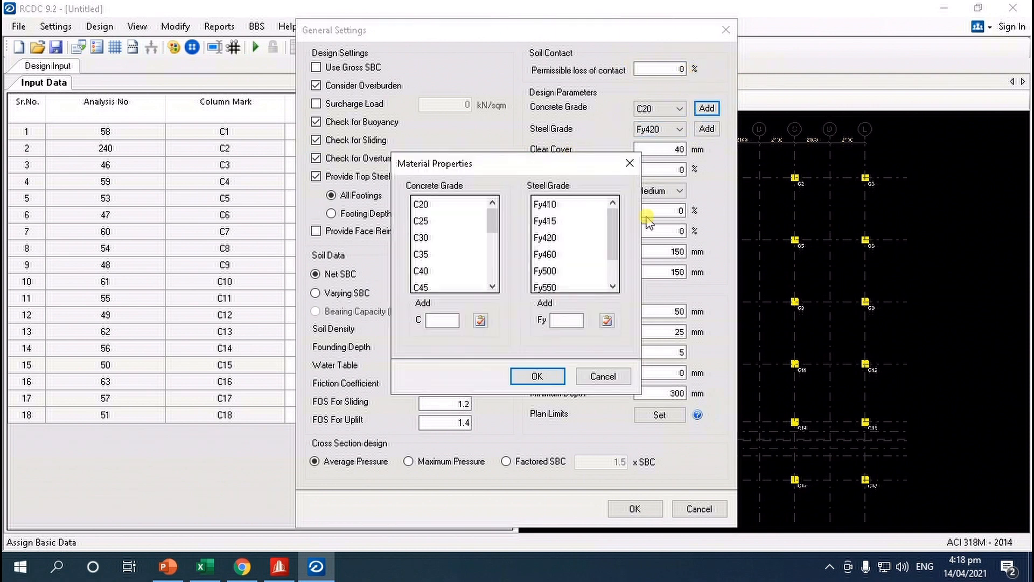
{"action": "left_click", "coordinate": [447, 323]}
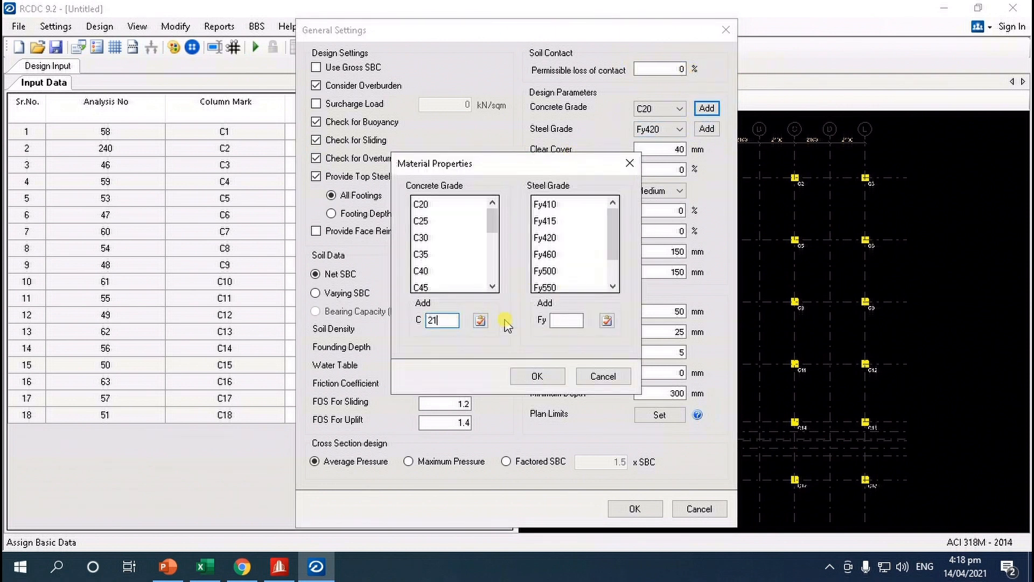
{"action": "left_click", "coordinate": [557, 320]}
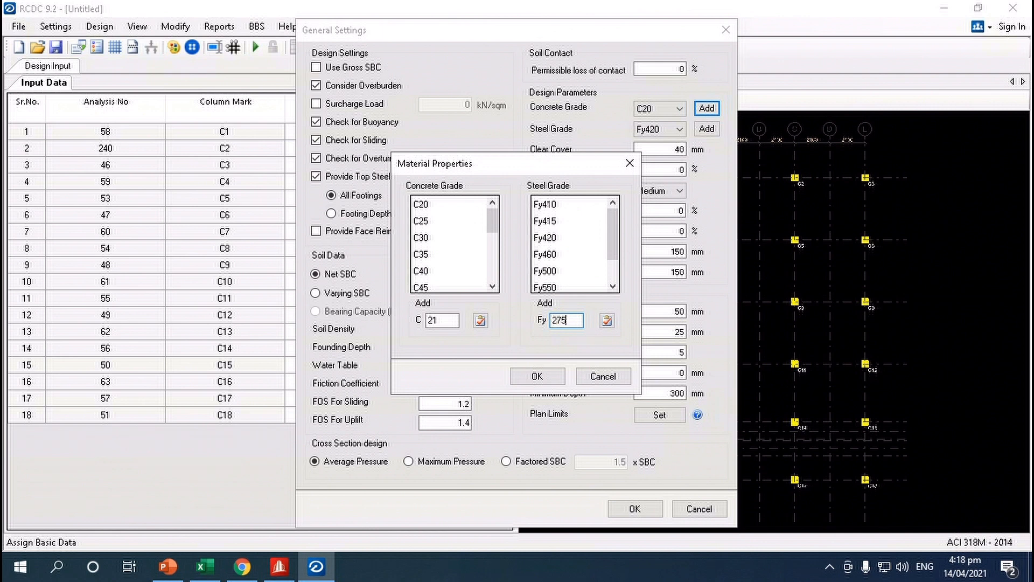
{"action": "left_click", "coordinate": [481, 321]}
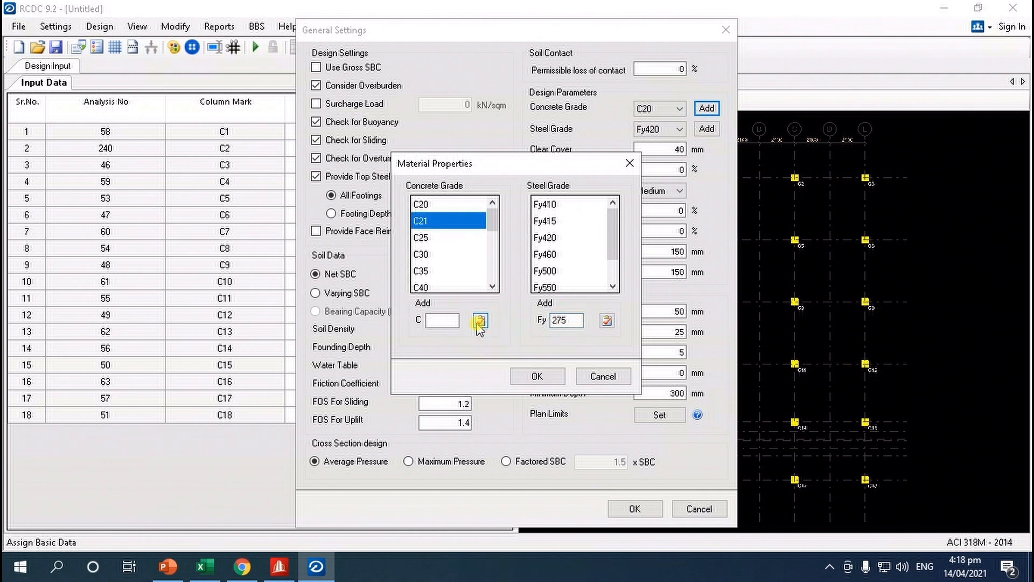
{"action": "left_click", "coordinate": [607, 321]}
{"action": "left_click", "coordinate": [537, 376]}
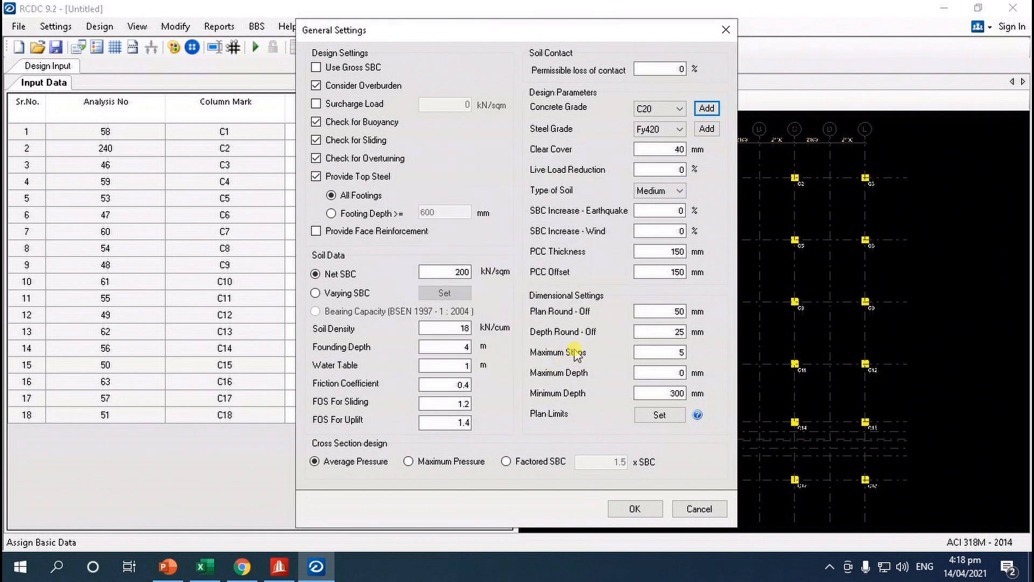
Set concrete C21, steel Fy275, clear cover 70 mm, SBC increase 33% for both earthquake and wind, and maximum depth 500 mm.
{"action": "left_click_drag", "start_coordinate": [651, 153], "coordinate": [712, 158]}
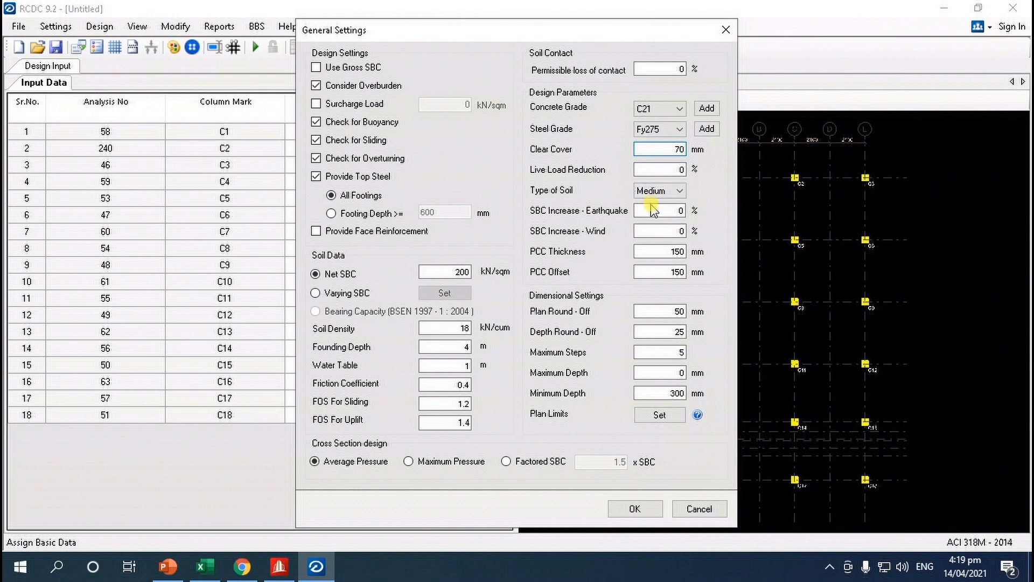
{"action": "left_click_drag", "start_coordinate": [654, 212], "coordinate": [724, 221]}
{"action": "left_click_drag", "start_coordinate": [654, 231], "coordinate": [695, 236]}
{"action": "type", "text": "33"}
{"action": "left_click_drag", "start_coordinate": [654, 373], "coordinate": [707, 380]}
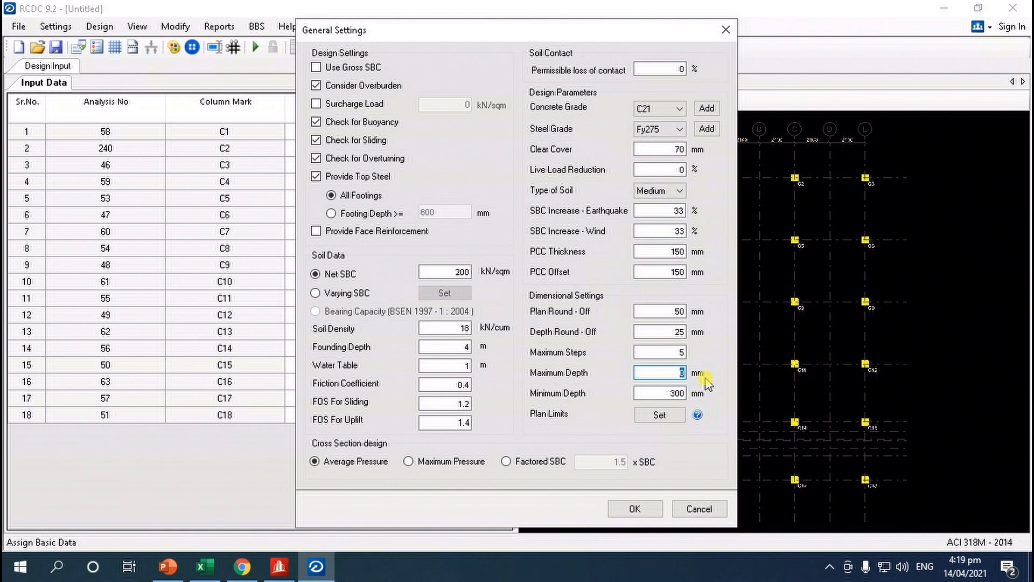
{"action": "type", "text": "500"}
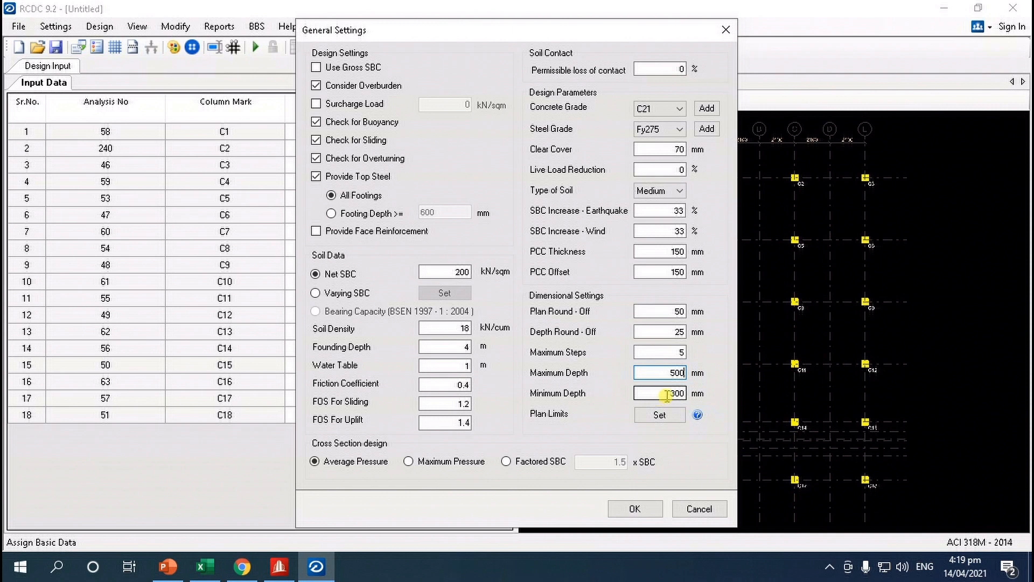
Set net SBC to 100 kN/sqm, founding depth to 2 m and water table to 8 m, disable the buoyancy check, and apply the general settings.
{"action": "left_click_drag", "start_coordinate": [437, 273], "coordinate": [510, 283]}
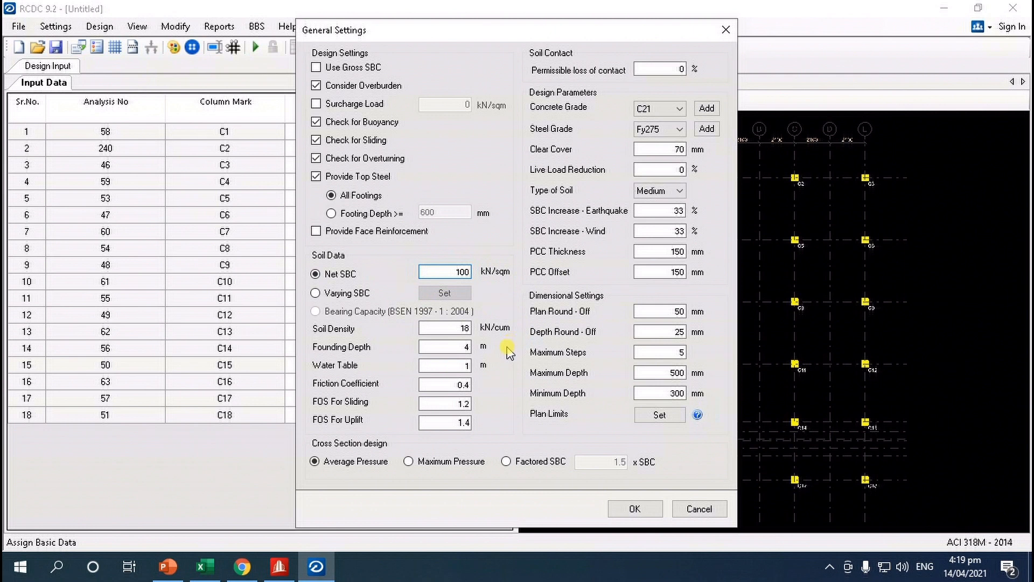
{"action": "left_click", "coordinate": [463, 347]}
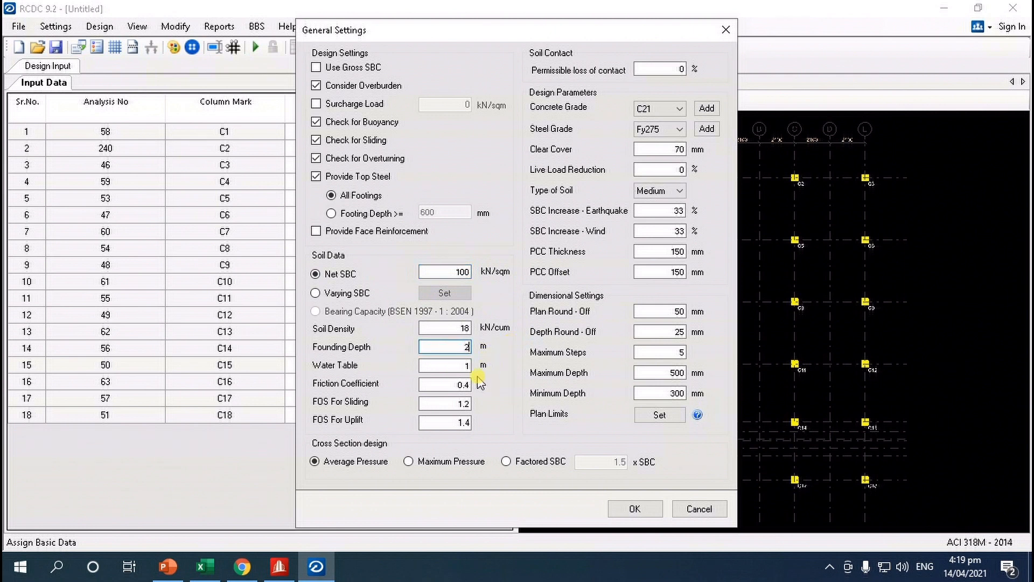
{"action": "key", "text": "Tab"}
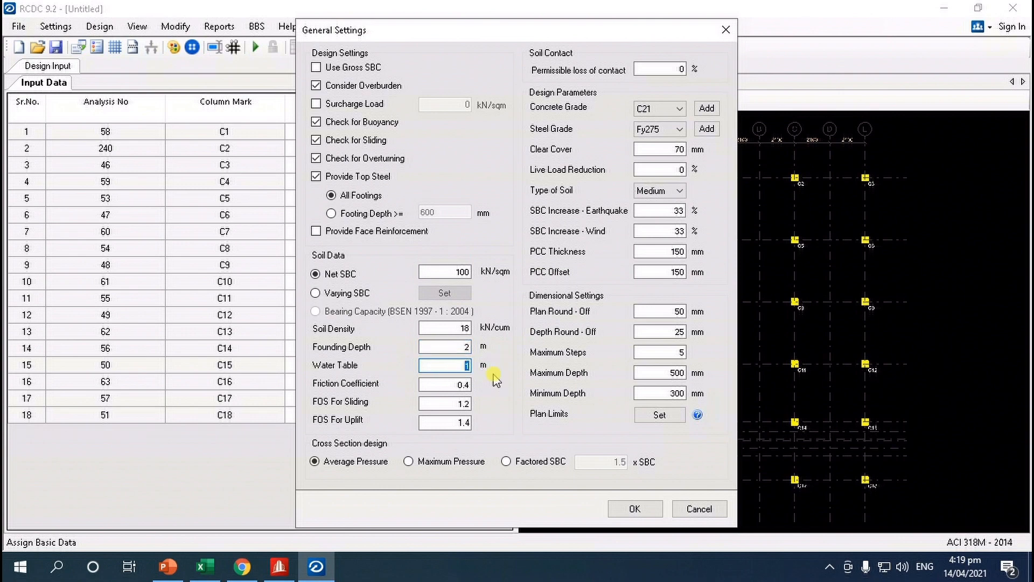
{"action": "left_click", "coordinate": [316, 122]}
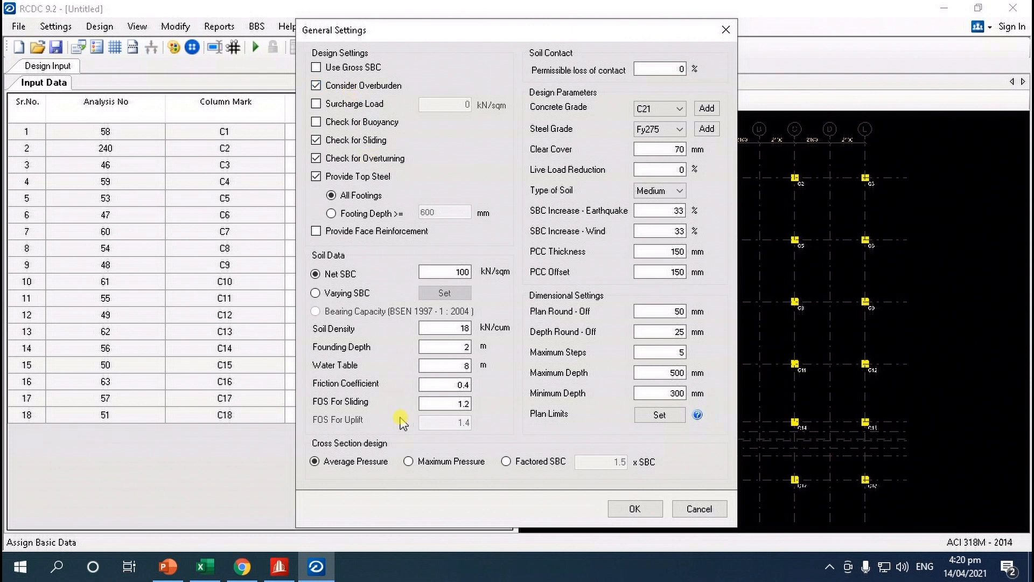
{"action": "double_click", "coordinate": [440, 348]}
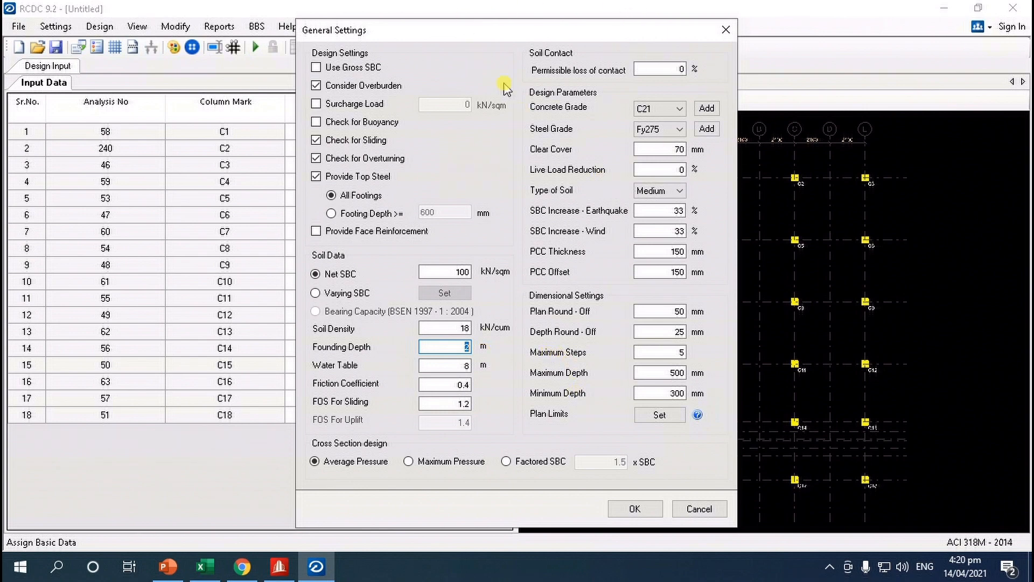
{"action": "left_click", "coordinate": [633, 508]}
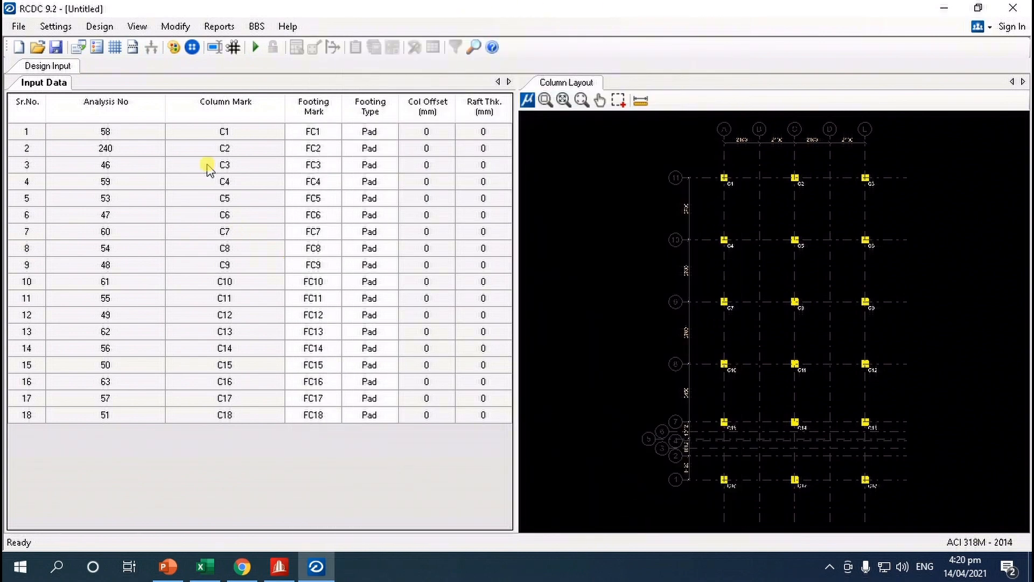
Switch the reinforcement settings from rebar numbers to metric diameters, and set minimum bottom, minimum top and maximum main steel to 20.
{"action": "left_click", "coordinate": [56, 26]}
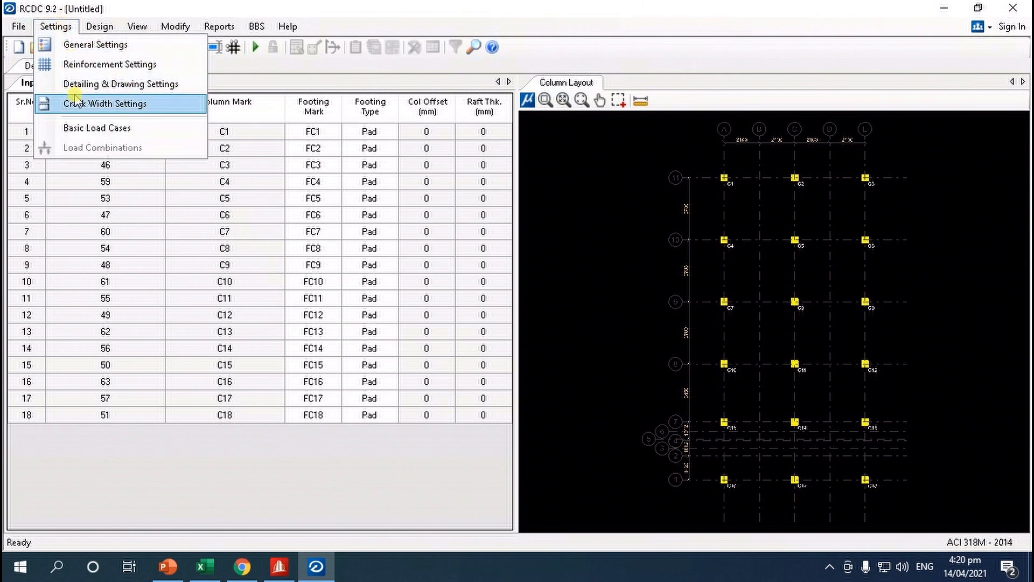
{"action": "left_click", "coordinate": [81, 66]}
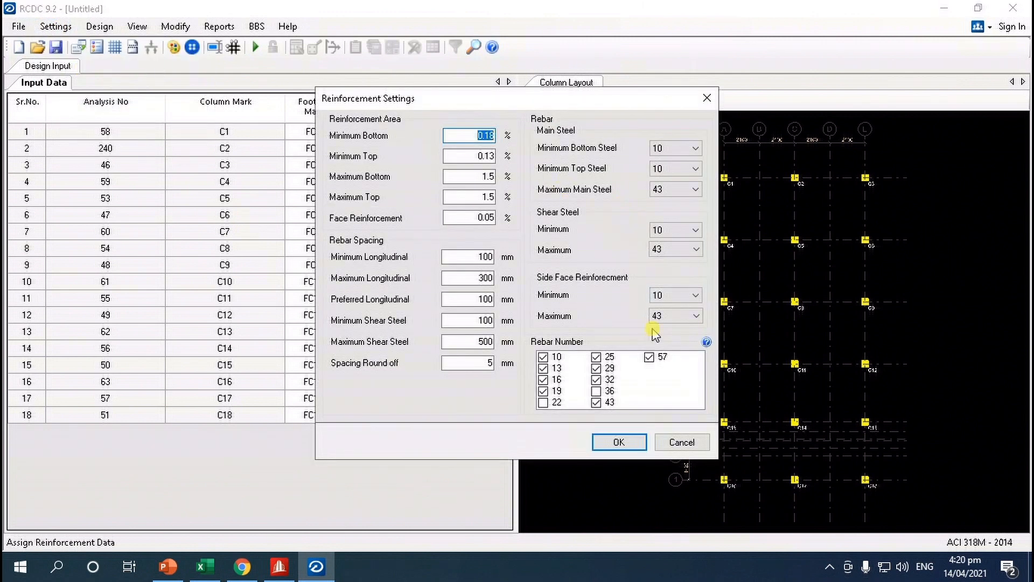
{"action": "right_click", "coordinate": [654, 380]}
{"action": "left_click", "coordinate": [689, 394]}
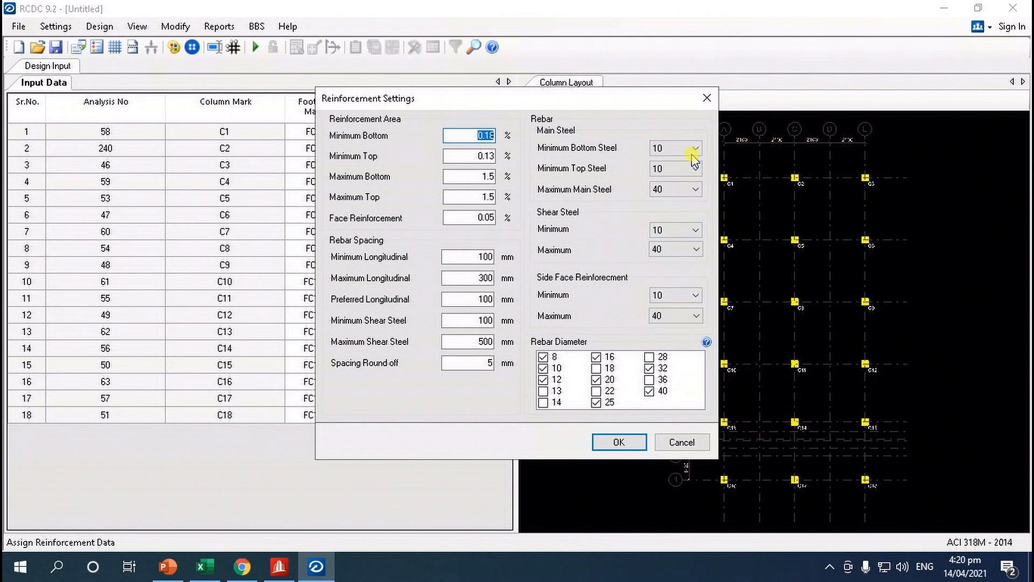
{"action": "left_click", "coordinate": [694, 150]}
{"action": "left_click", "coordinate": [693, 227]}
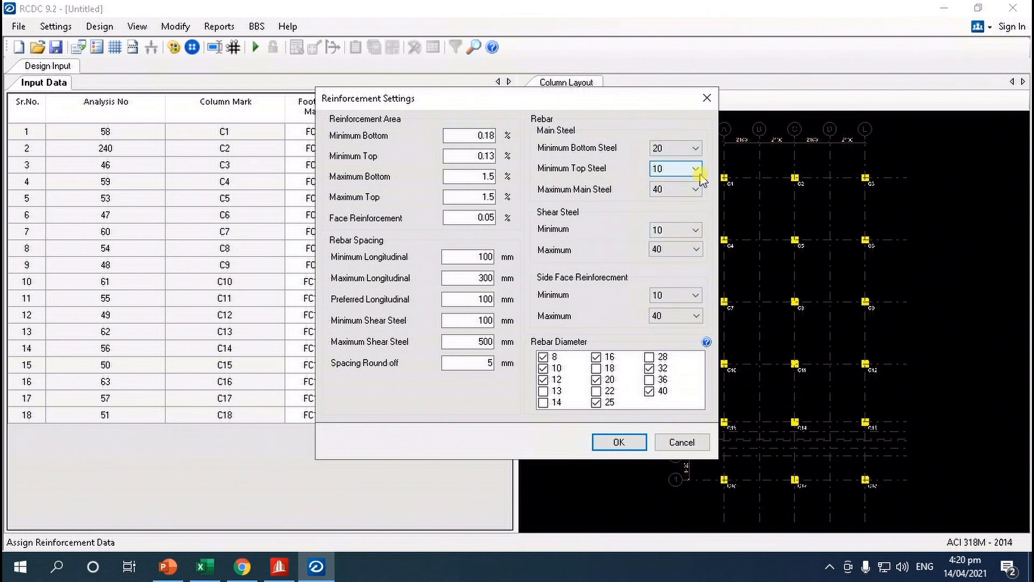
{"action": "left_click", "coordinate": [700, 172]}
{"action": "left_click", "coordinate": [682, 257]}
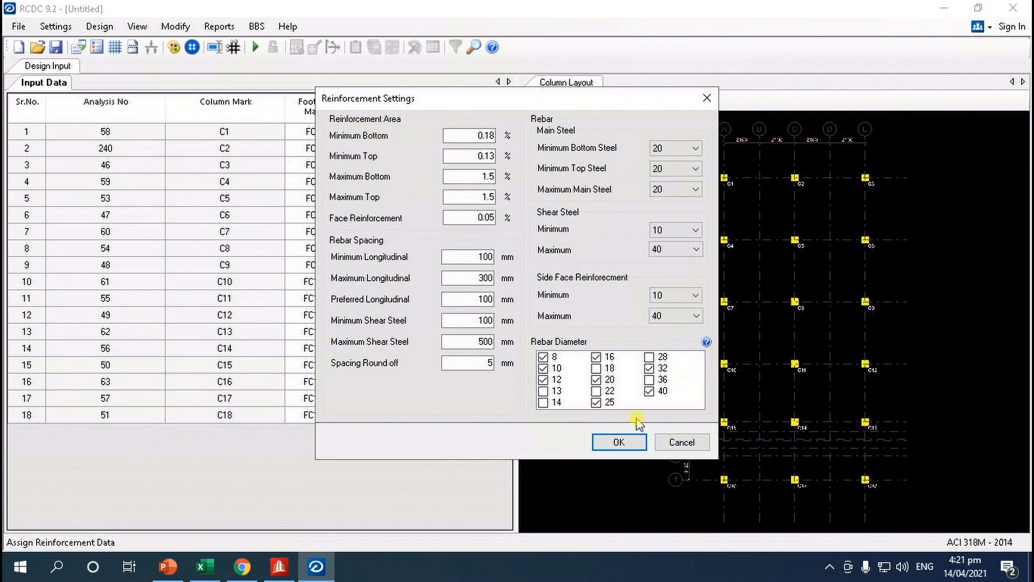
{"action": "left_click", "coordinate": [628, 445]}
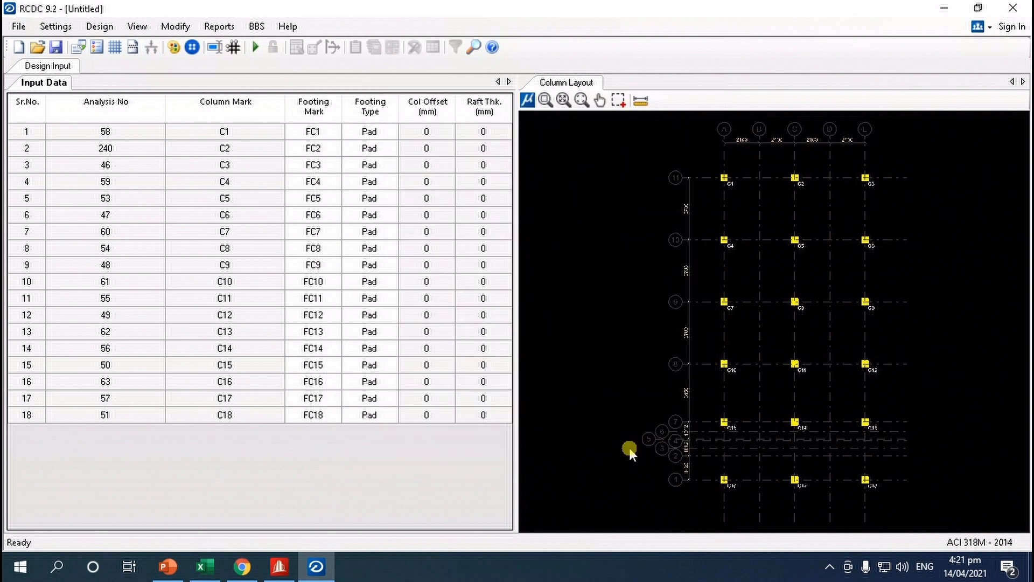
Start Auto Design and assign matching load types to the analysis cases: Earthquake X, Earthquake Z, Dead Load, Live Load, Roof Live and wind.
{"action": "left_click", "coordinate": [99, 26]}
{"action": "left_click", "coordinate": [125, 44]}
{"action": "left_click", "coordinate": [479, 129]}
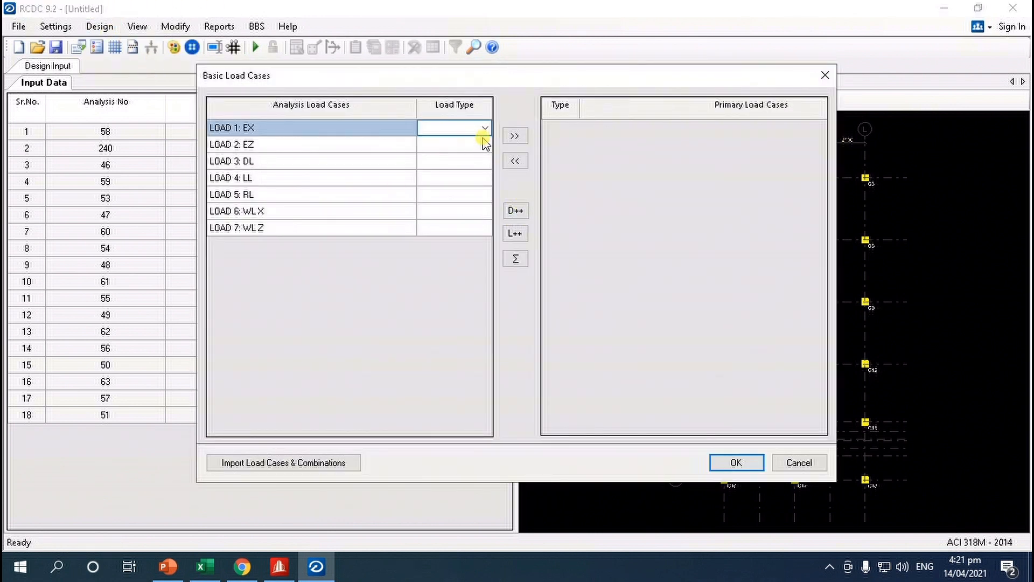
{"action": "left_click", "coordinate": [485, 129]}
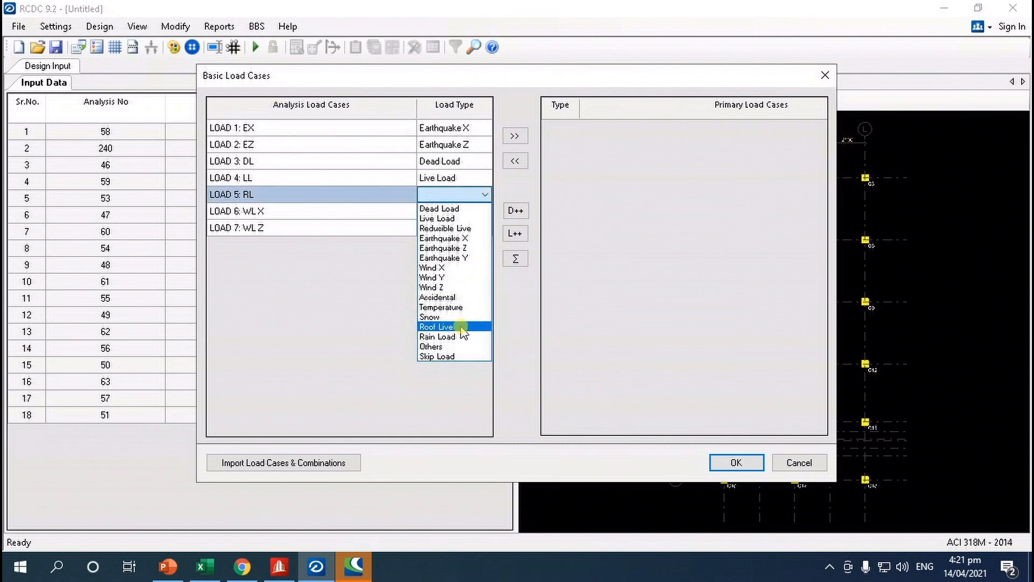
{"action": "left_click", "coordinate": [474, 327]}
{"action": "left_click", "coordinate": [485, 211]}
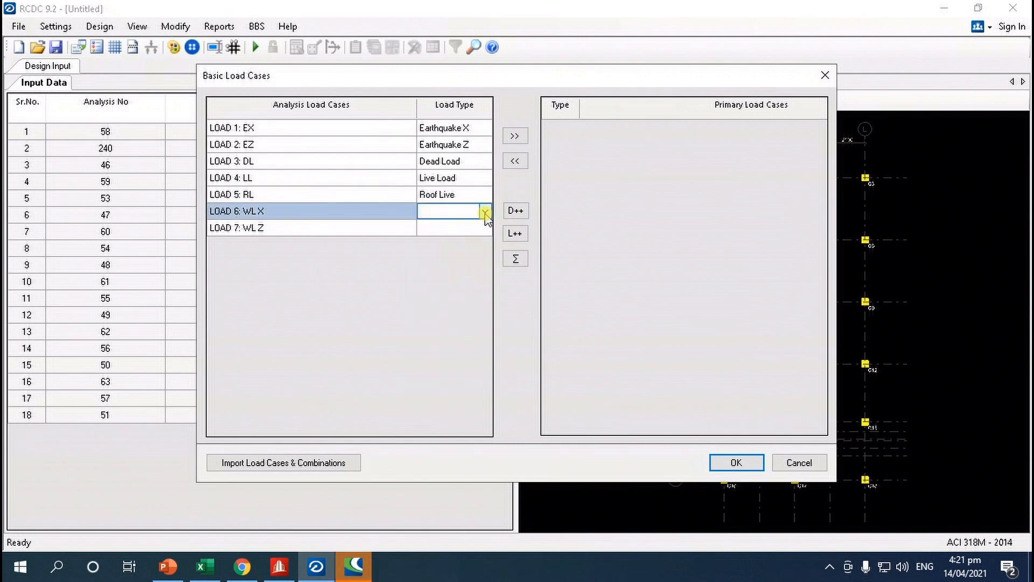
{"action": "left_click", "coordinate": [486, 211]}
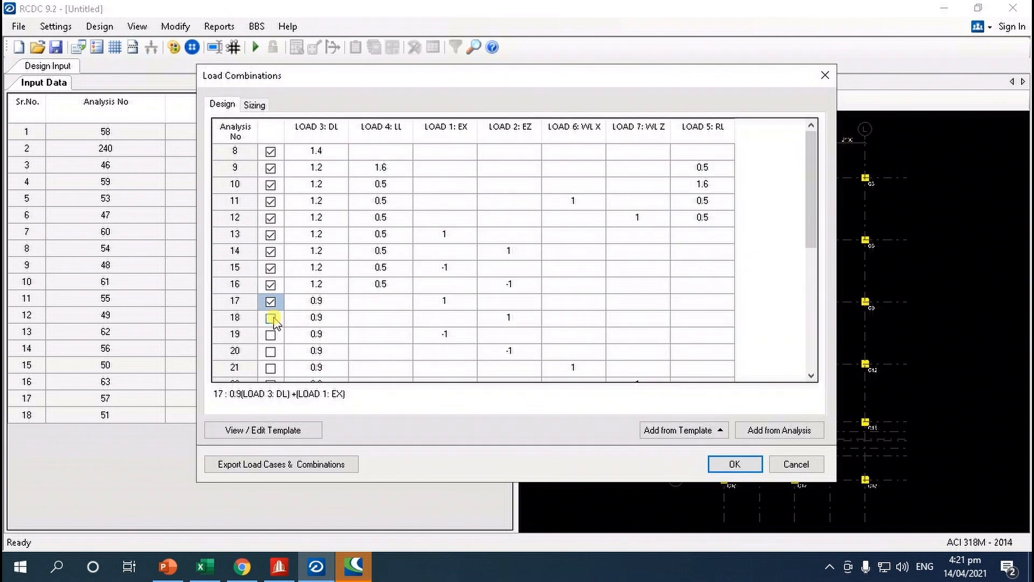
Include the 0.9 dead-load combinations from 18 onwards in the design, and enable the sliding and overturning checks for sizing combination 26.
{"action": "left_click", "coordinate": [271, 318]}
{"action": "left_click", "coordinate": [271, 335]}
{"action": "scroll", "coordinate": [271, 336], "scroll_direction": "down", "scroll_amount": 1}
{"action": "left_click", "coordinate": [270, 301]}
{"action": "left_click", "coordinate": [270, 318]}
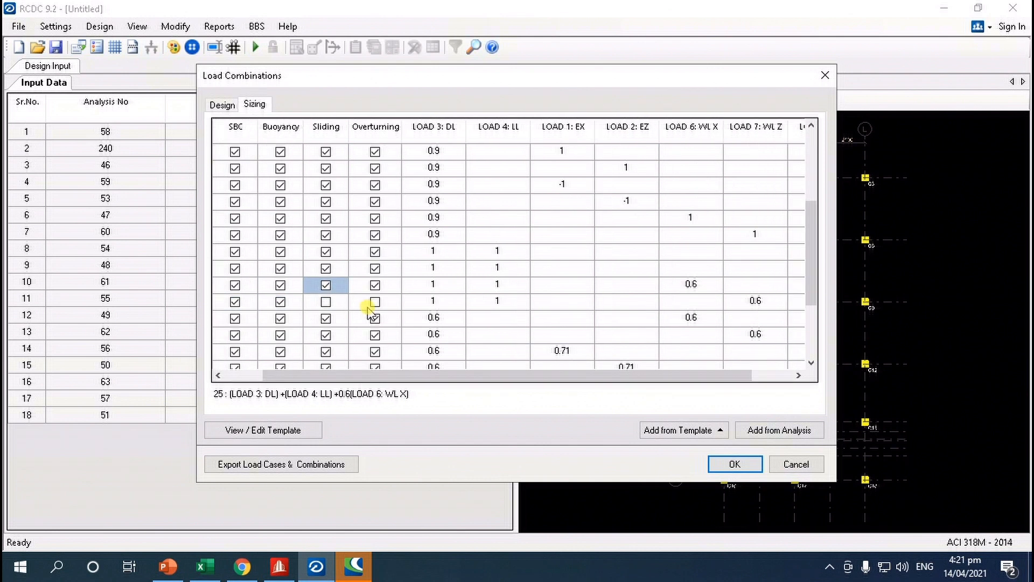
{"action": "left_click", "coordinate": [375, 301]}
{"action": "left_click", "coordinate": [325, 302]}
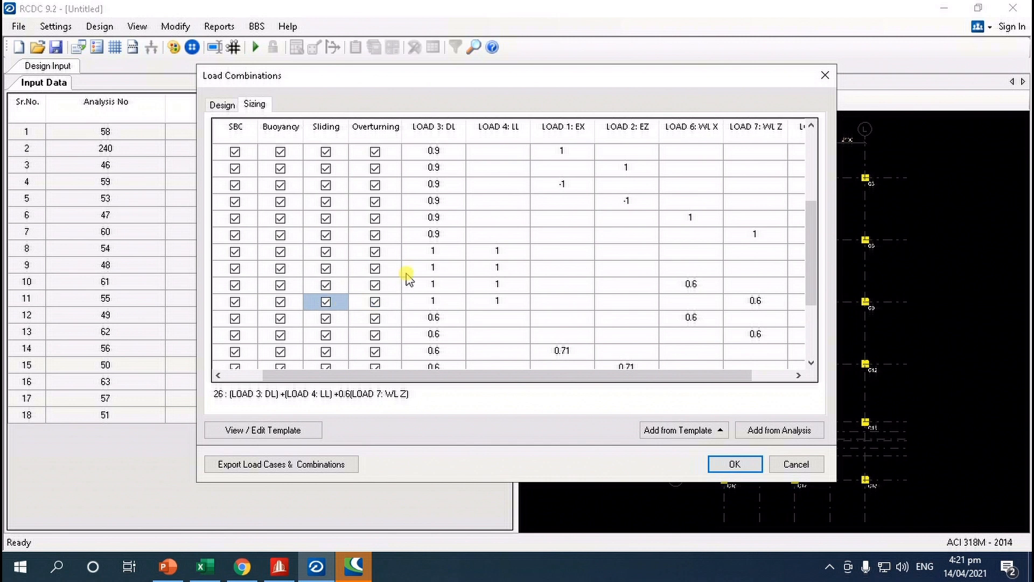
Exclude the 0.9 dead-load combinations 17 to 22 from the SBC, buoyancy, sliding and overturning sizing checks, and run the footing design.
{"action": "left_click", "coordinate": [375, 235]}
{"action": "left_click", "coordinate": [326, 235]}
{"action": "left_click", "coordinate": [280, 235]}
{"action": "left_click", "coordinate": [235, 235]}
{"action": "left_click", "coordinate": [229, 221]}
{"action": "left_click", "coordinate": [375, 151]}
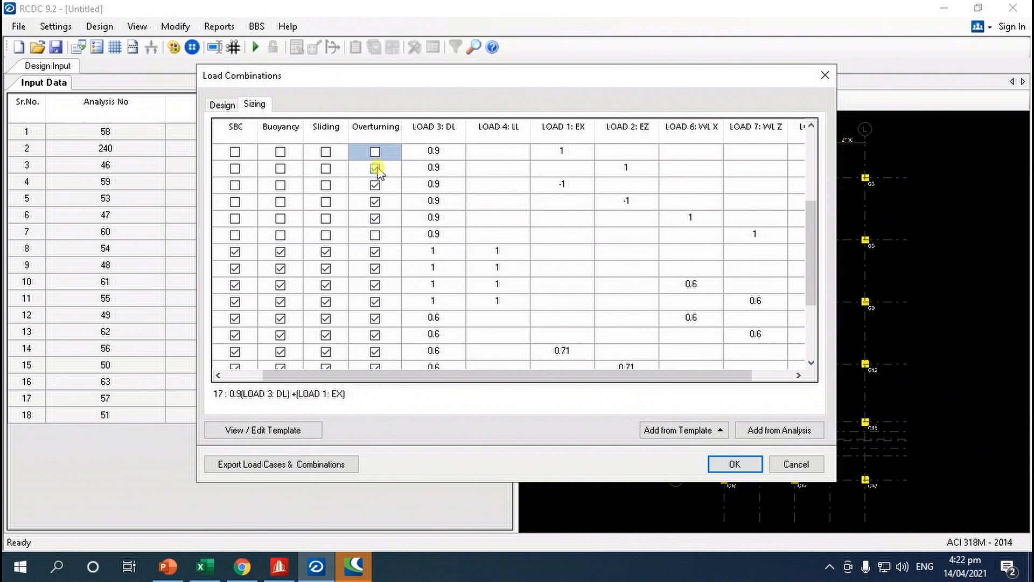
{"action": "left_click", "coordinate": [375, 168]}
{"action": "left_click", "coordinate": [375, 185]}
{"action": "left_click", "coordinate": [375, 202]}
{"action": "left_click", "coordinate": [375, 219]}
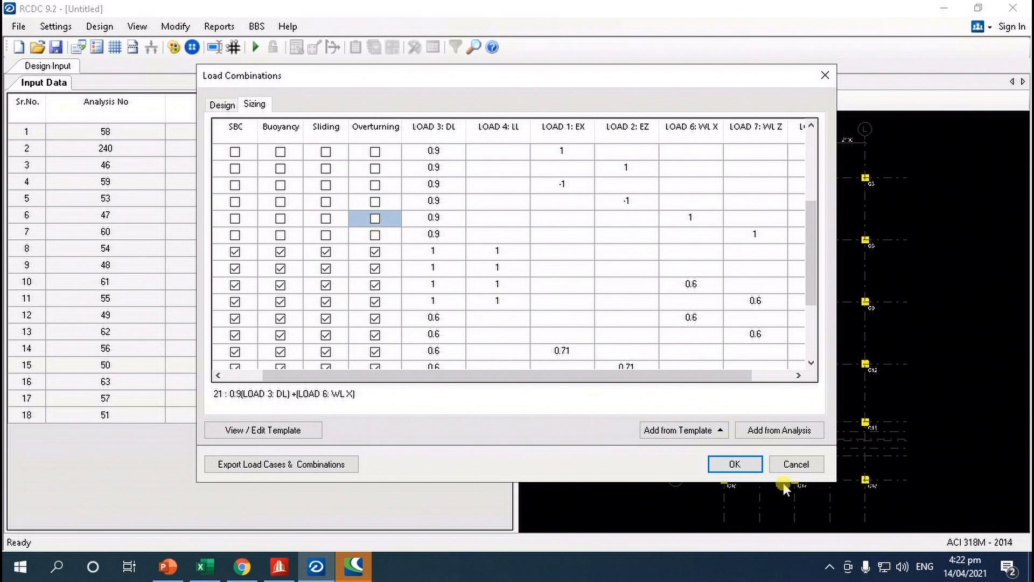
{"action": "left_click", "coordinate": [739, 467]}
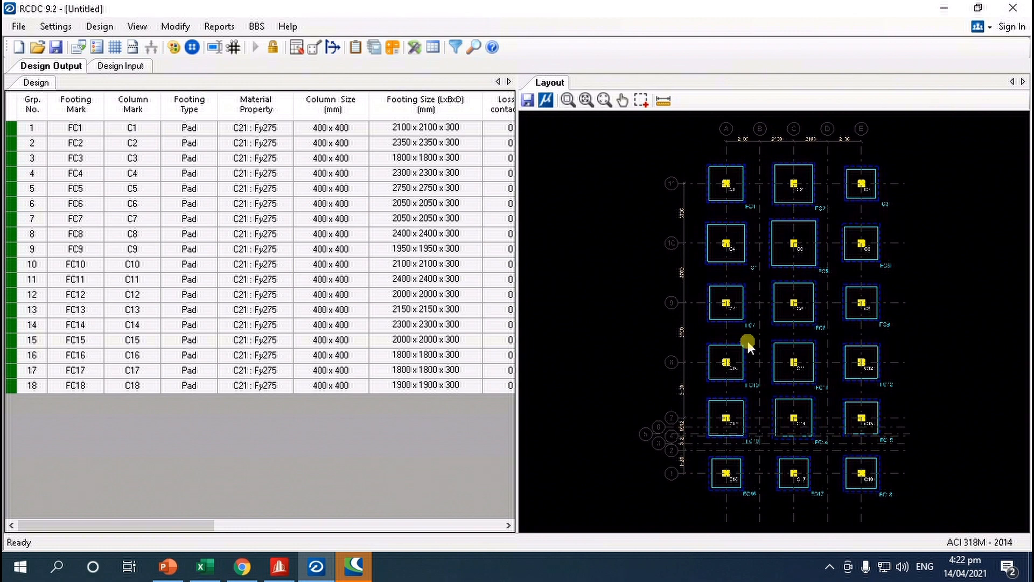
Unlock the design, set the founding depth to 4 m and rerun Auto Design to compare footing sizes.
{"action": "left_click", "coordinate": [96, 30]}
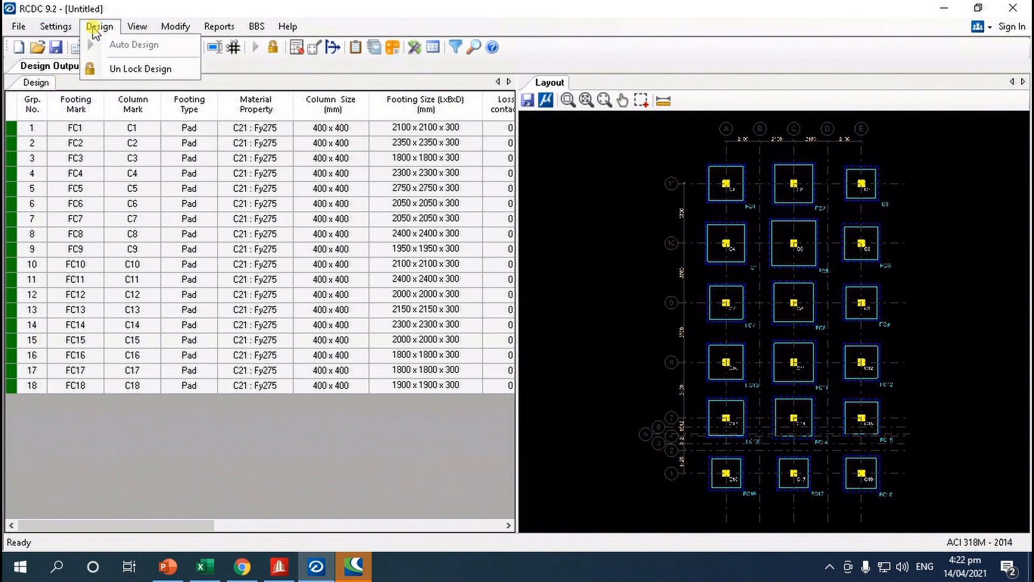
{"action": "left_click", "coordinate": [139, 69]}
{"action": "left_click", "coordinate": [529, 337]}
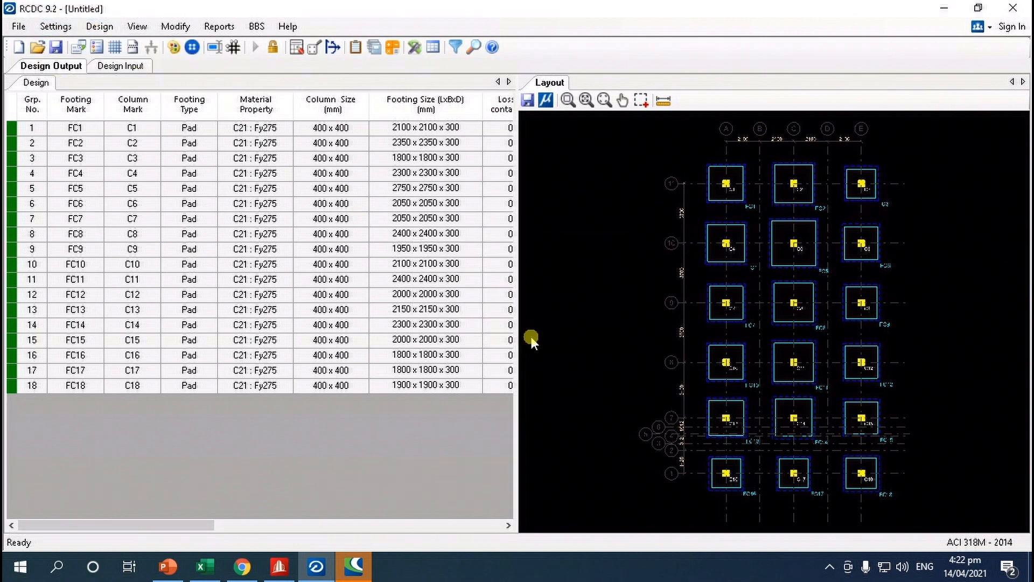
{"action": "left_click", "coordinate": [54, 27]}
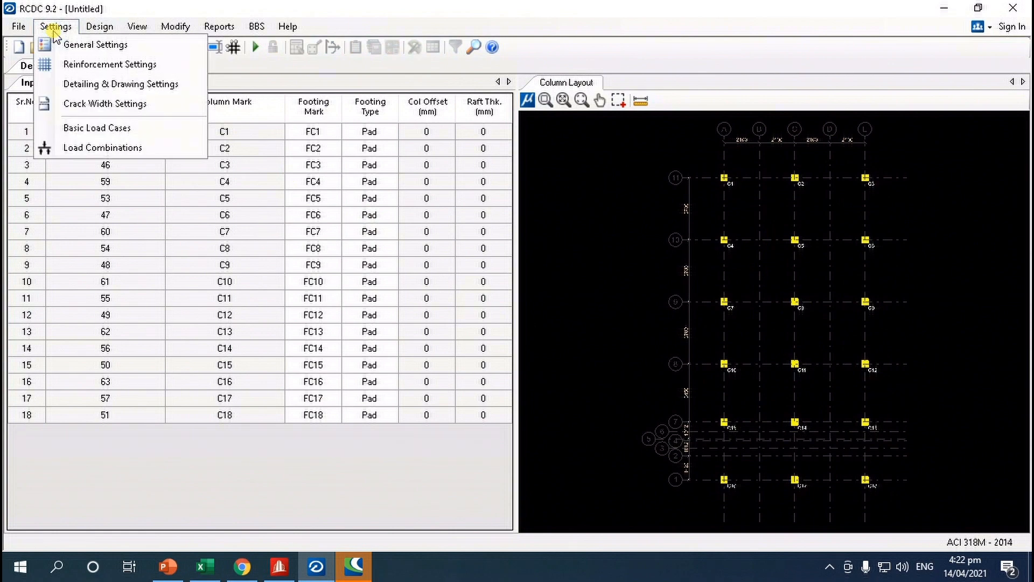
{"action": "left_click", "coordinate": [89, 49]}
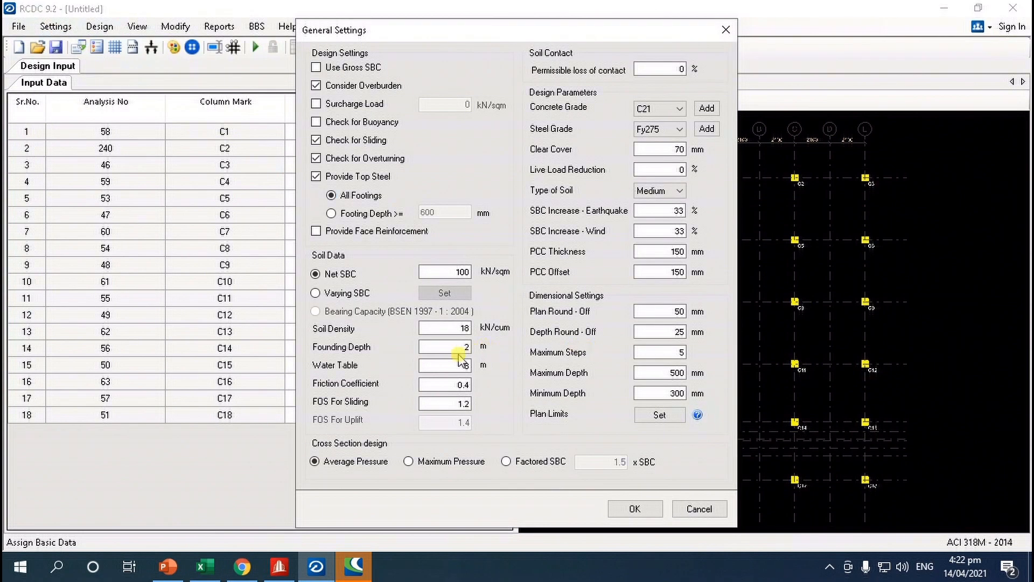
{"action": "double_click", "coordinate": [448, 347]}
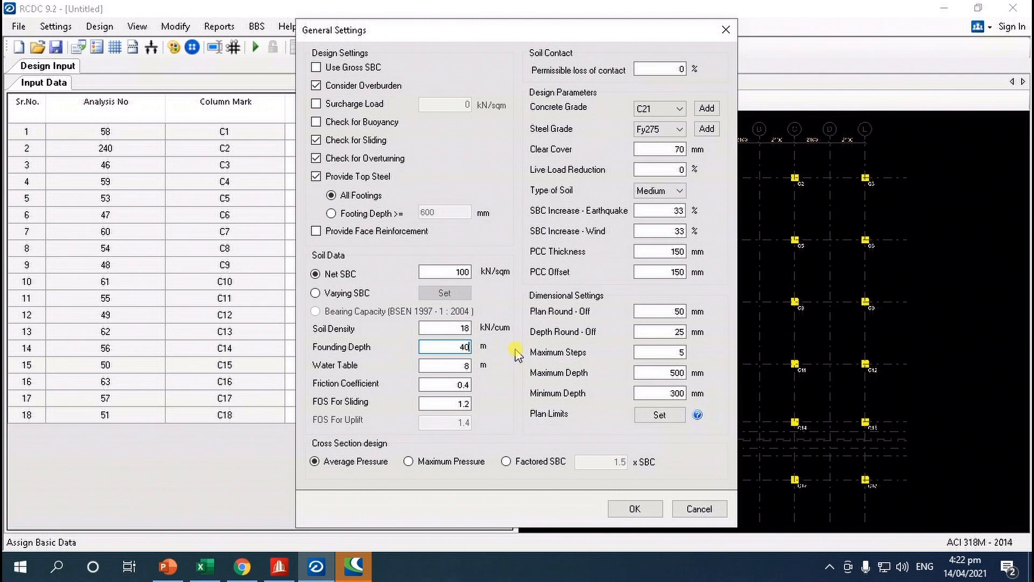
{"action": "left_click", "coordinate": [635, 508]}
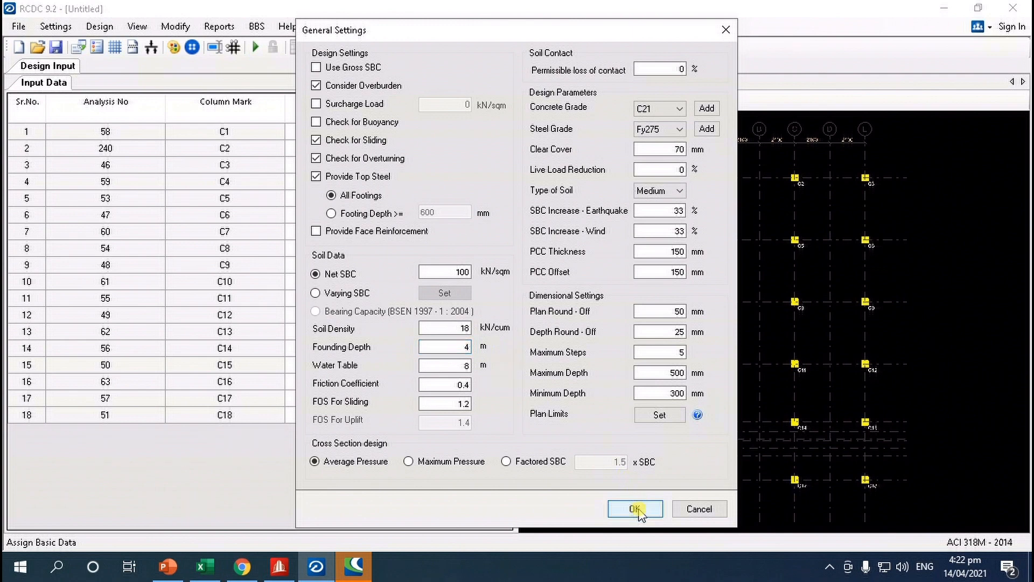
{"action": "left_click", "coordinate": [100, 26]}
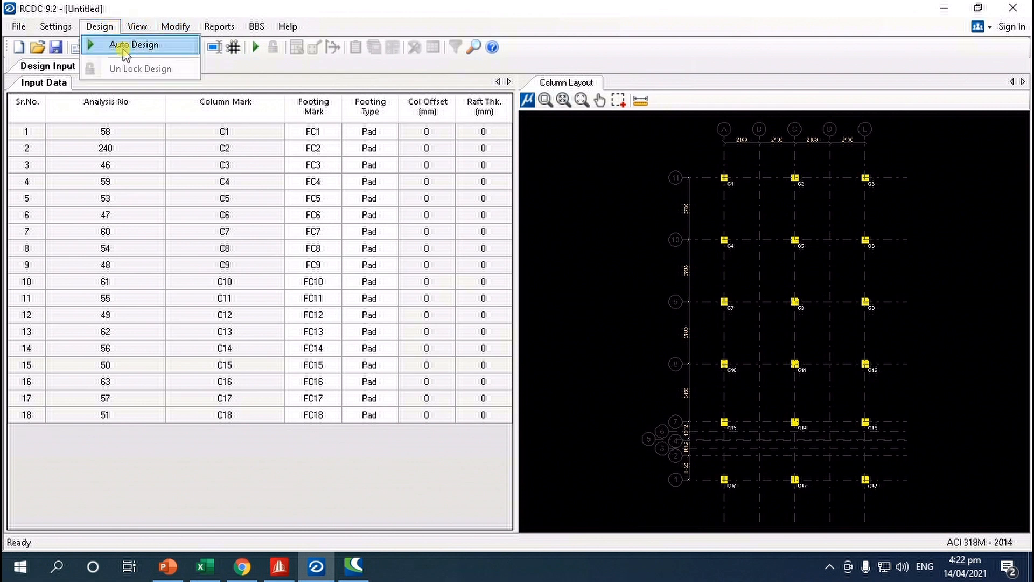
{"action": "left_click", "coordinate": [123, 42]}
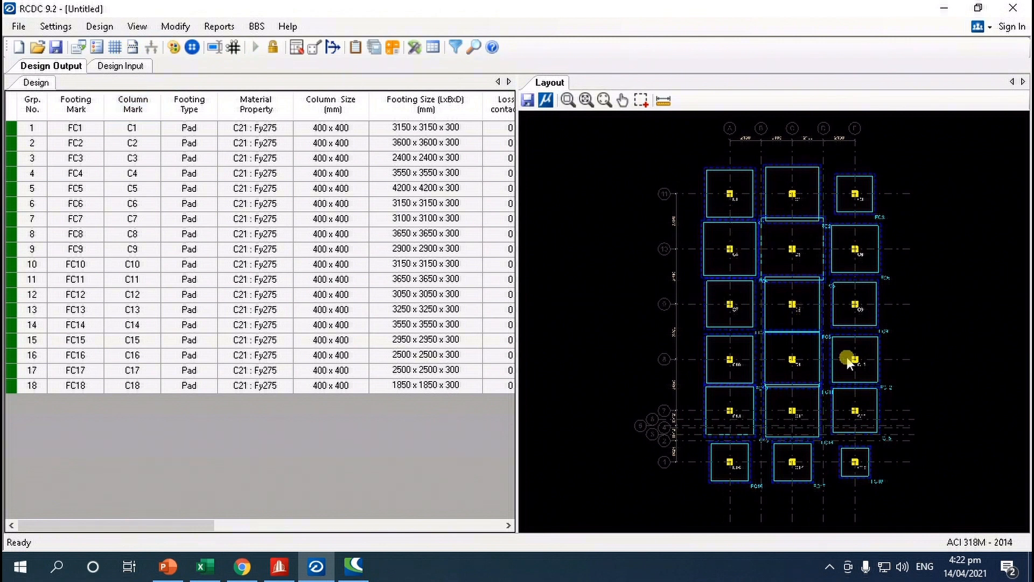
Unlock the design, set the founding depth to 2 m and redesign the footings.
{"action": "left_click", "coordinate": [107, 27]}
{"action": "left_click", "coordinate": [122, 67]}
{"action": "key", "text": "Return"}
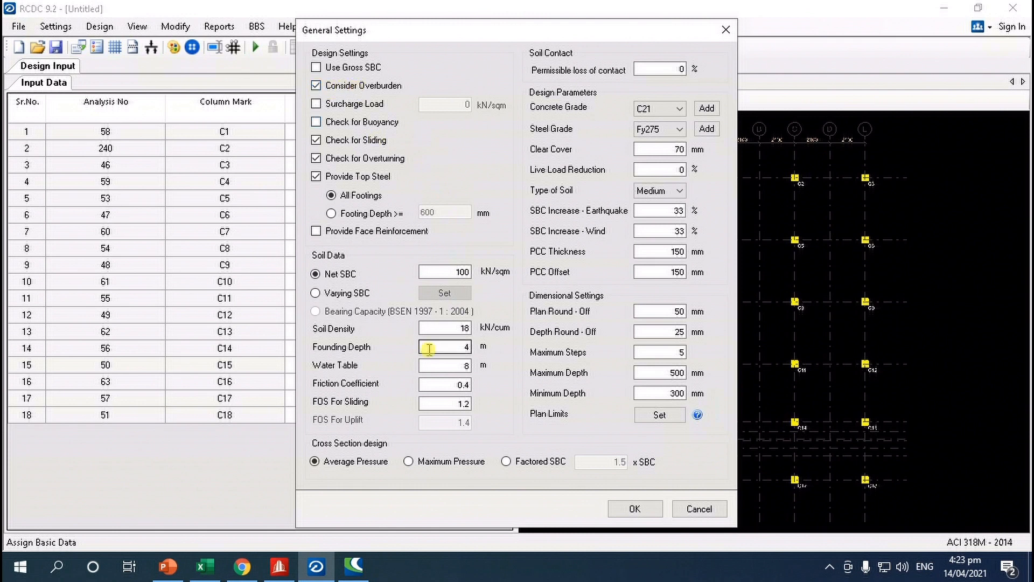
{"action": "double_click", "coordinate": [448, 342]}
{"action": "left_click", "coordinate": [654, 513]}
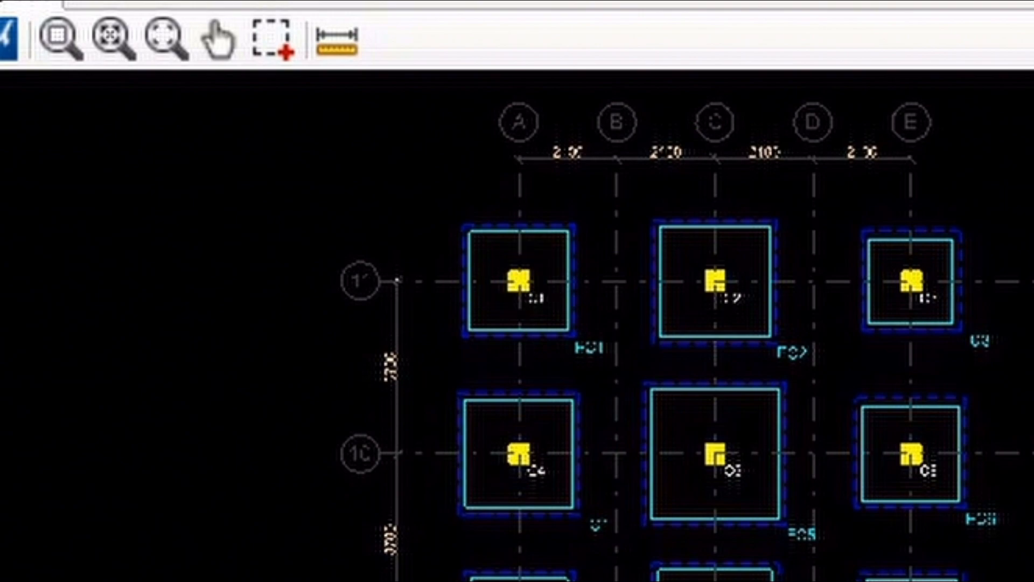
Generate the design calculations report for footing FC1.
{"action": "left_click", "coordinate": [219, 26]}
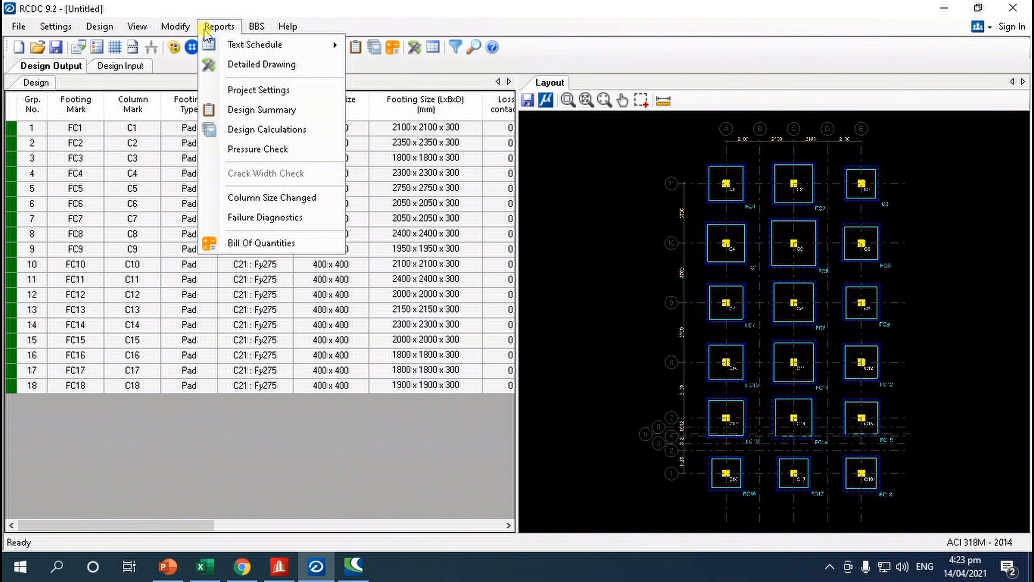
{"action": "left_click", "coordinate": [232, 129]}
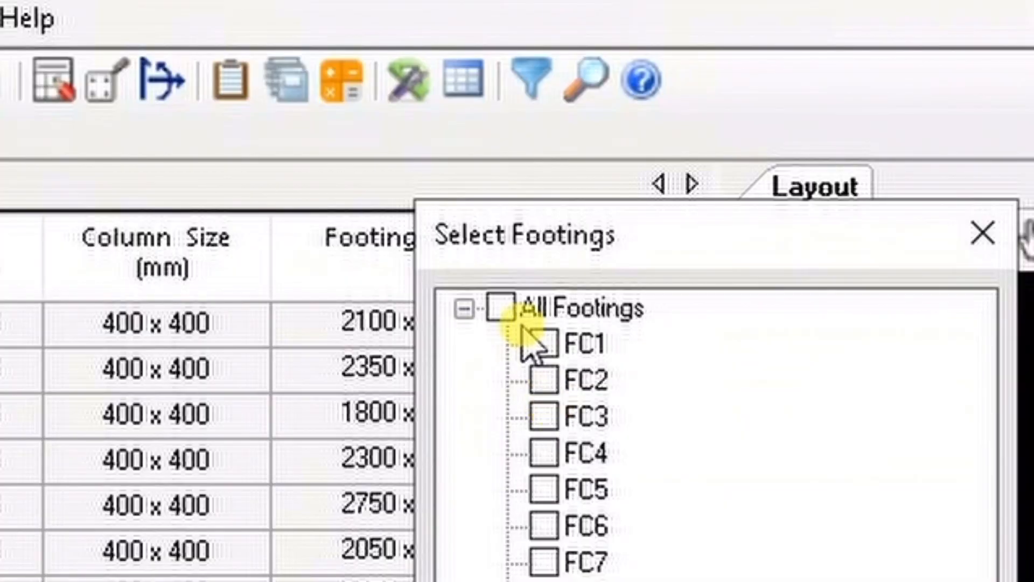
{"action": "left_click", "coordinate": [459, 135]}
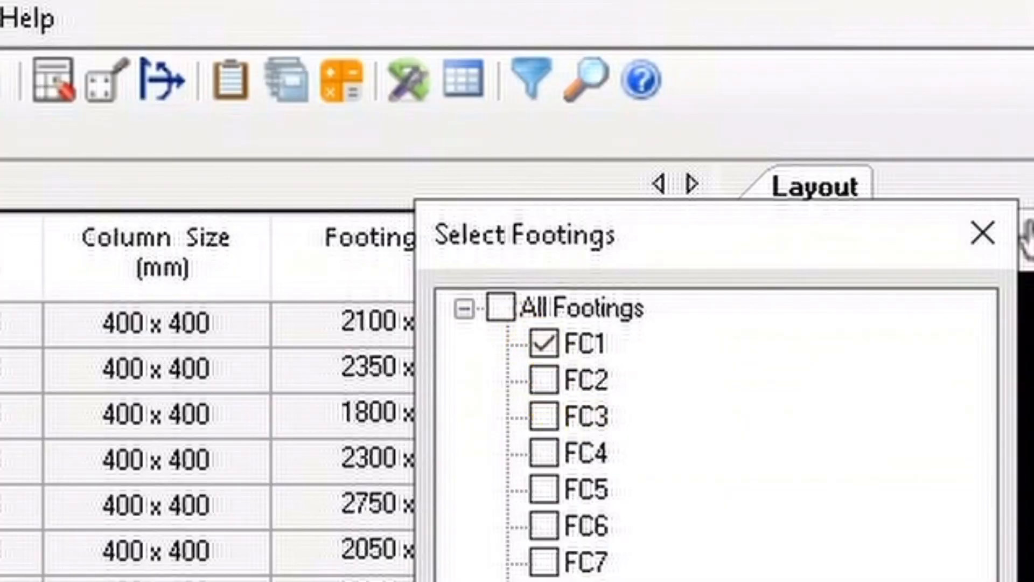
{"action": "left_click", "coordinate": [529, 372]}
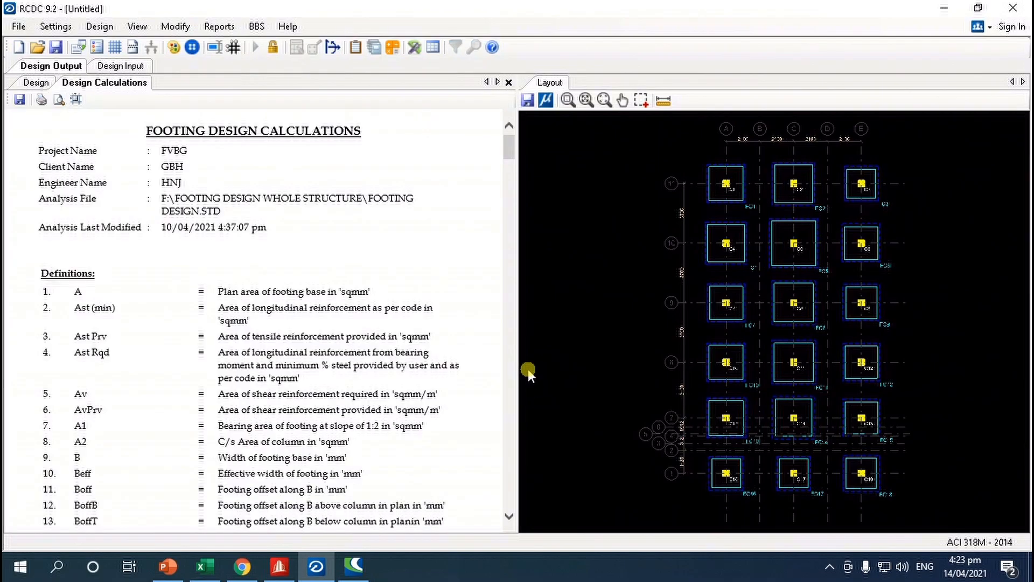
{"action": "scroll", "coordinate": [456, 345], "scroll_direction": "down", "scroll_amount": 2}
{"action": "scroll", "coordinate": [456, 346], "scroll_direction": "down", "scroll_amount": 8}
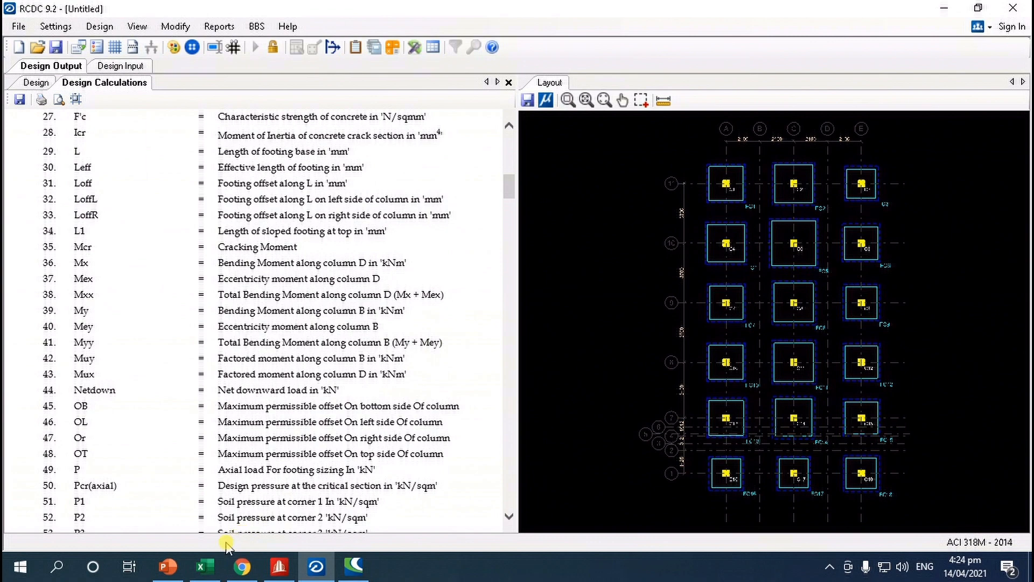
Switch to the Excel workbook and review the footing dimensions, axial load and moments on the ECCENTRICALLY LOADED FOOTING sheet.
{"action": "left_click", "coordinate": [207, 569]}
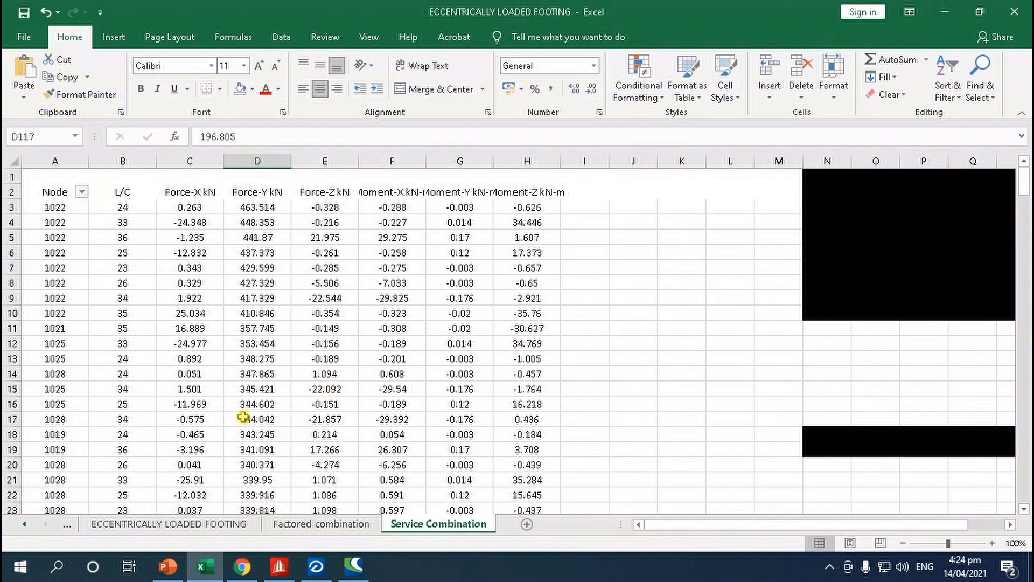
{"action": "left_click", "coordinate": [147, 525]}
{"action": "scroll", "coordinate": [516, 398], "scroll_direction": "down", "scroll_amount": 8}
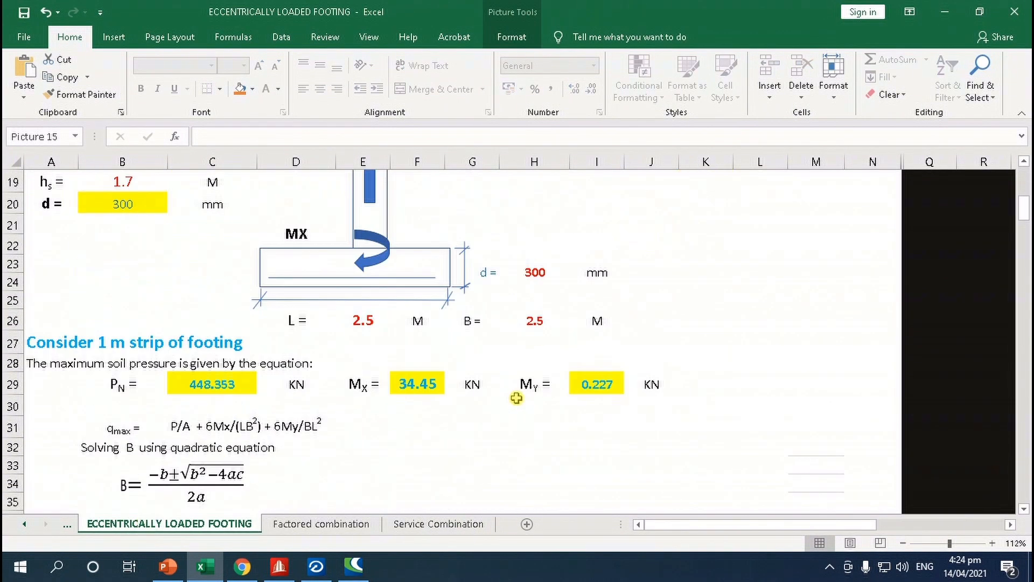
{"action": "scroll", "coordinate": [515, 397], "scroll_direction": "up", "scroll_amount": 5}
{"action": "scroll", "coordinate": [513, 386], "scroll_direction": "down", "scroll_amount": 5}
{"action": "scroll", "coordinate": [512, 386], "scroll_direction": "up", "scroll_amount": 2}
Switch back to RCDC and examine footing FC1's design parameters, size and maximum soil pressure check in the design calculations.
{"action": "left_click", "coordinate": [317, 571]}
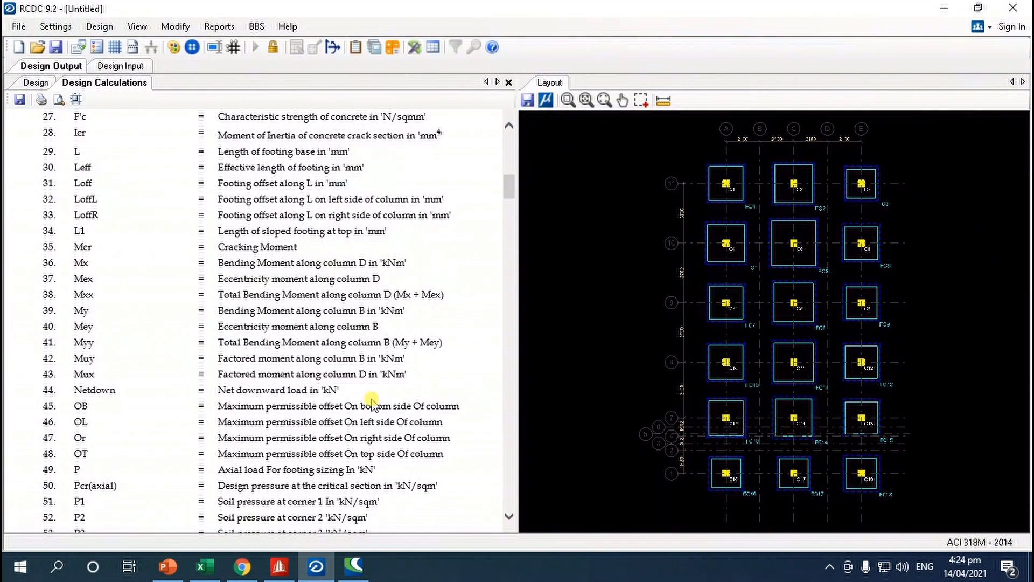
{"action": "scroll", "coordinate": [346, 440], "scroll_direction": "down", "scroll_amount": 4}
{"action": "scroll", "coordinate": [345, 441], "scroll_direction": "down", "scroll_amount": 20}
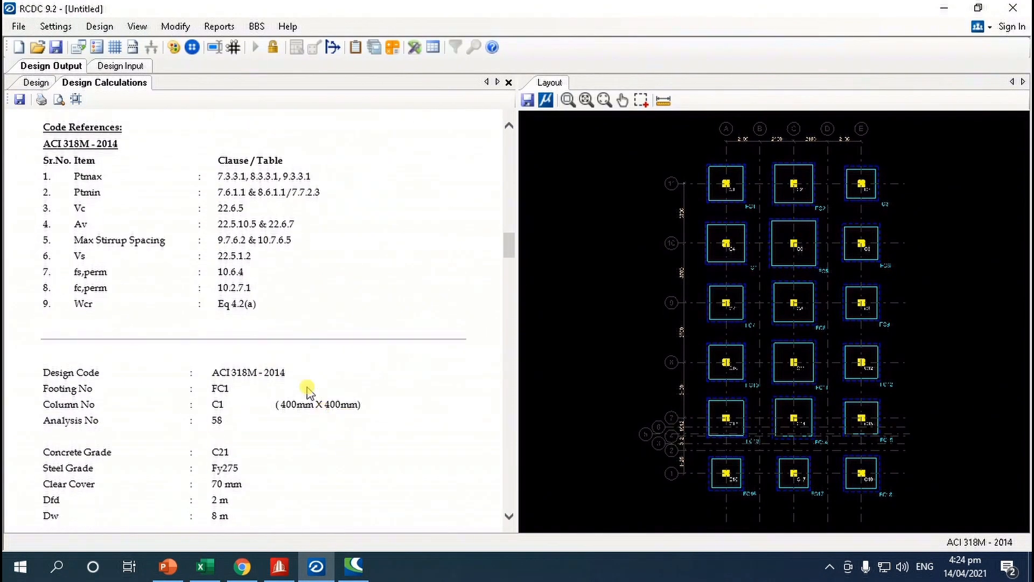
{"action": "scroll", "coordinate": [297, 371], "scroll_direction": "down", "scroll_amount": 6}
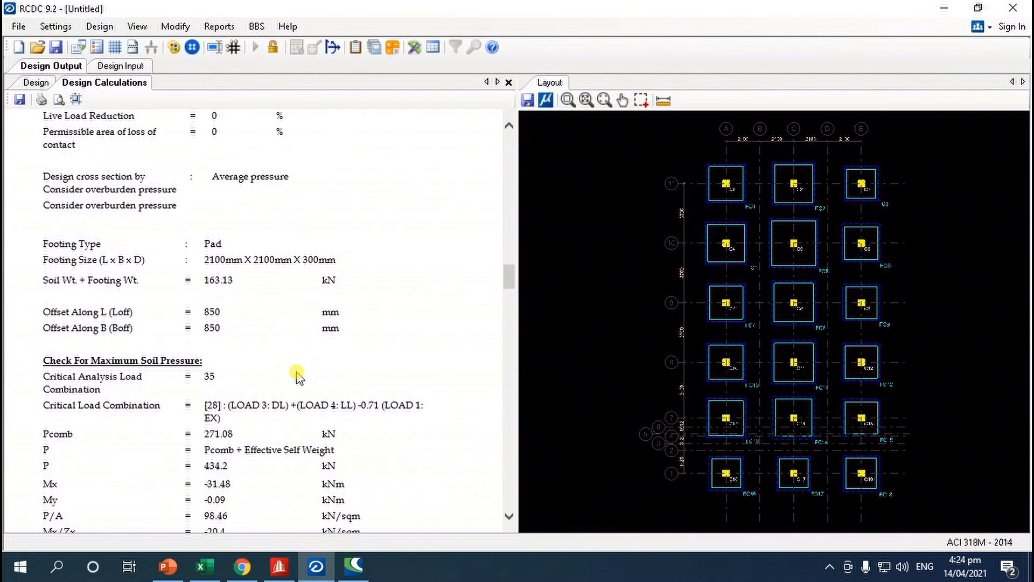
Examine footing FC1's maximum soil pressure, minimum soil pressure and sliding checks in the design calculations.
{"action": "scroll", "coordinate": [298, 377], "scroll_direction": "down", "scroll_amount": 1}
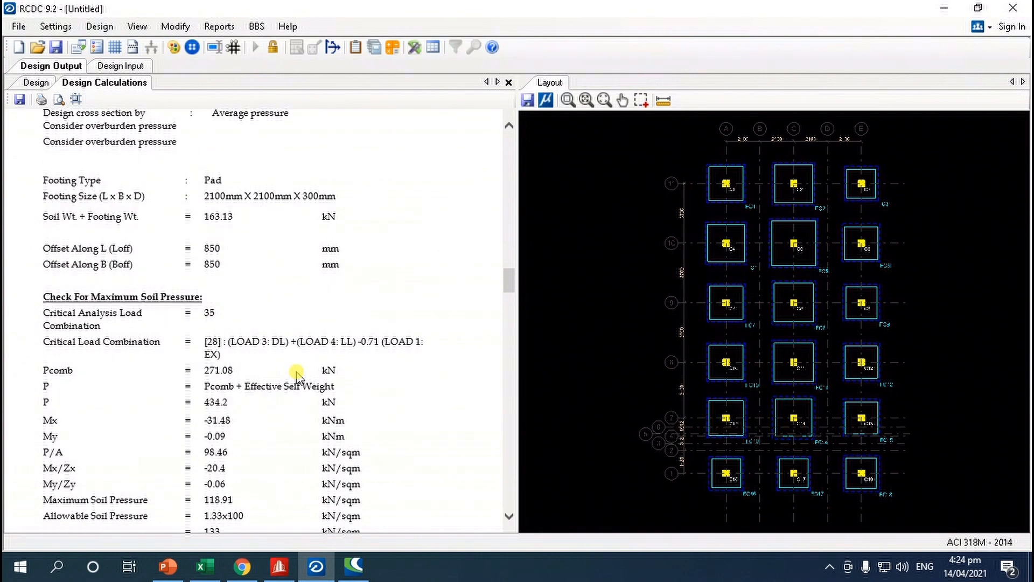
{"action": "scroll", "coordinate": [297, 375], "scroll_direction": "down", "scroll_amount": 5}
{"action": "scroll", "coordinate": [296, 370], "scroll_direction": "up", "scroll_amount": 1}
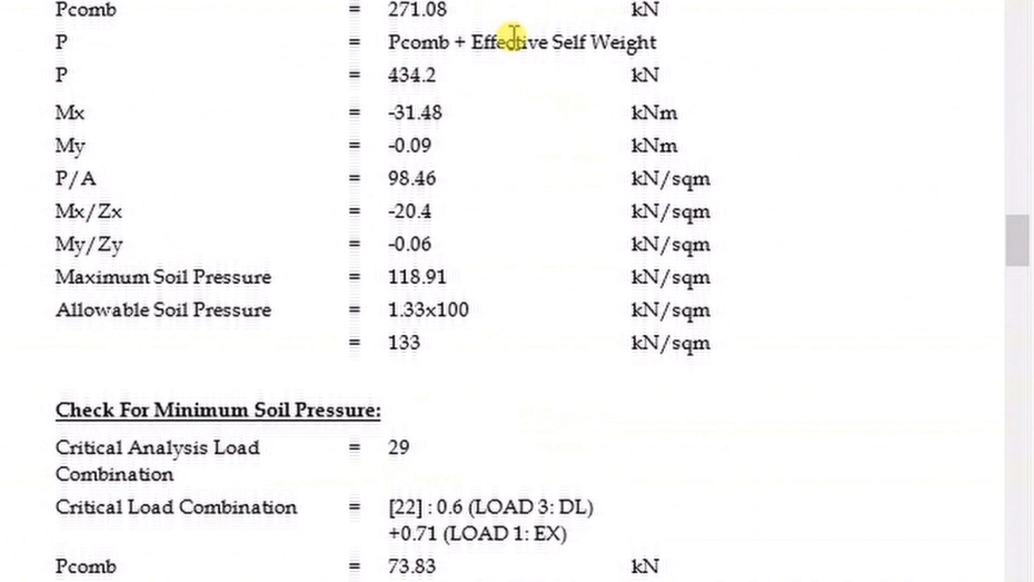
{"action": "scroll", "coordinate": [513, 37], "scroll_direction": "up", "scroll_amount": 10}
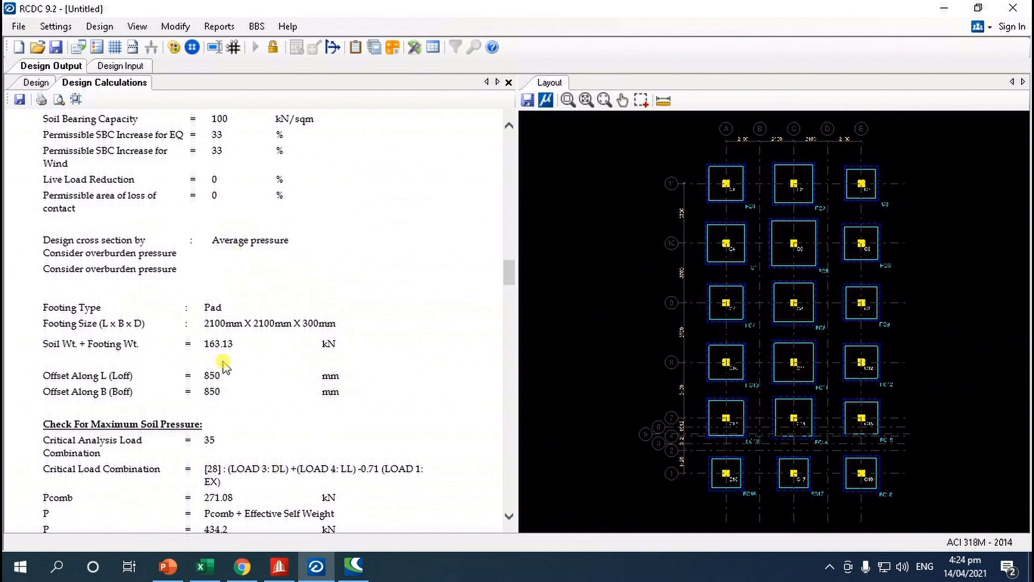
{"action": "scroll", "coordinate": [255, 384], "scroll_direction": "down", "scroll_amount": 3}
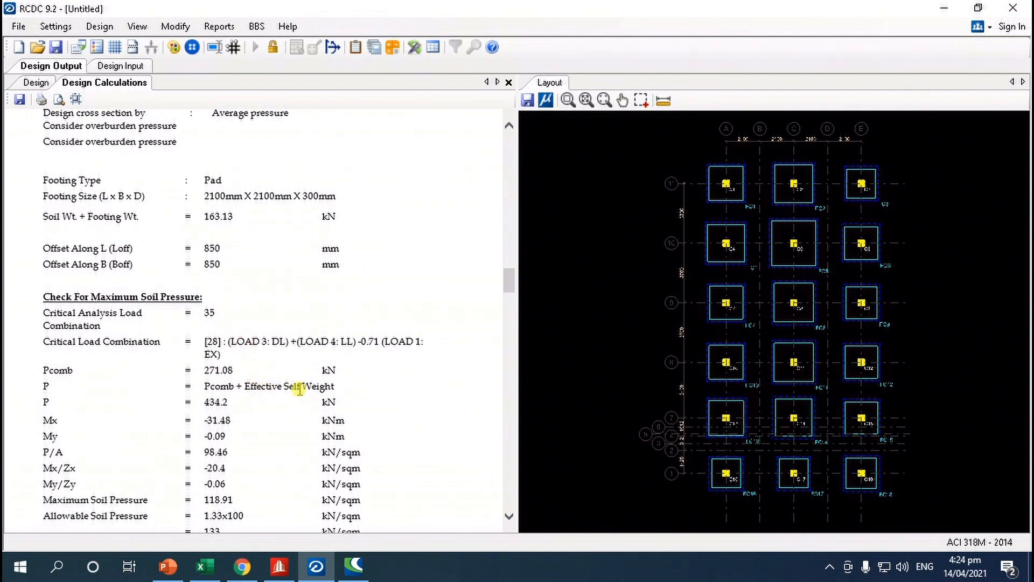
{"action": "scroll", "coordinate": [232, 396], "scroll_direction": "down", "scroll_amount": 2}
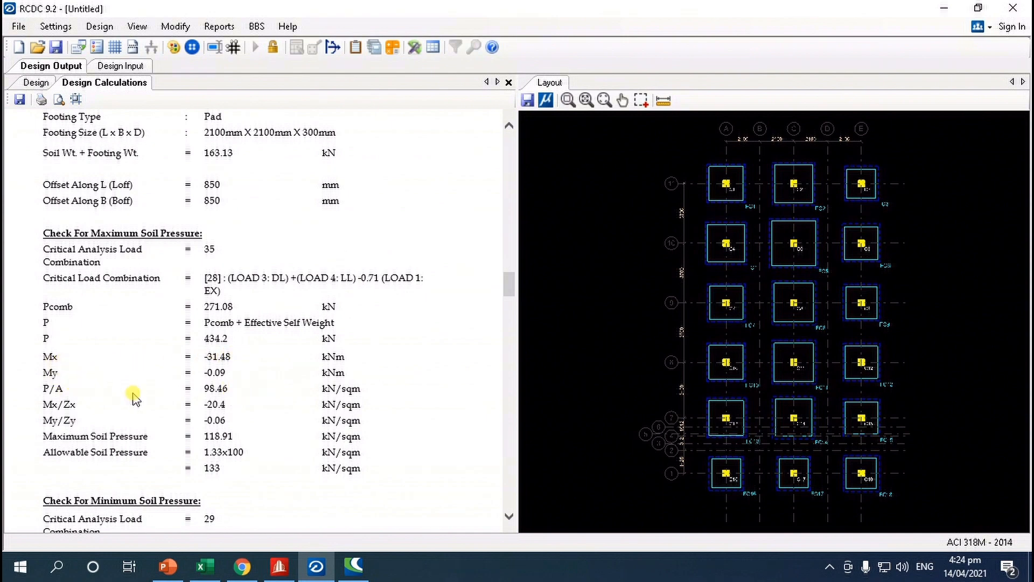
{"action": "scroll", "coordinate": [277, 454], "scroll_direction": "down", "scroll_amount": 6}
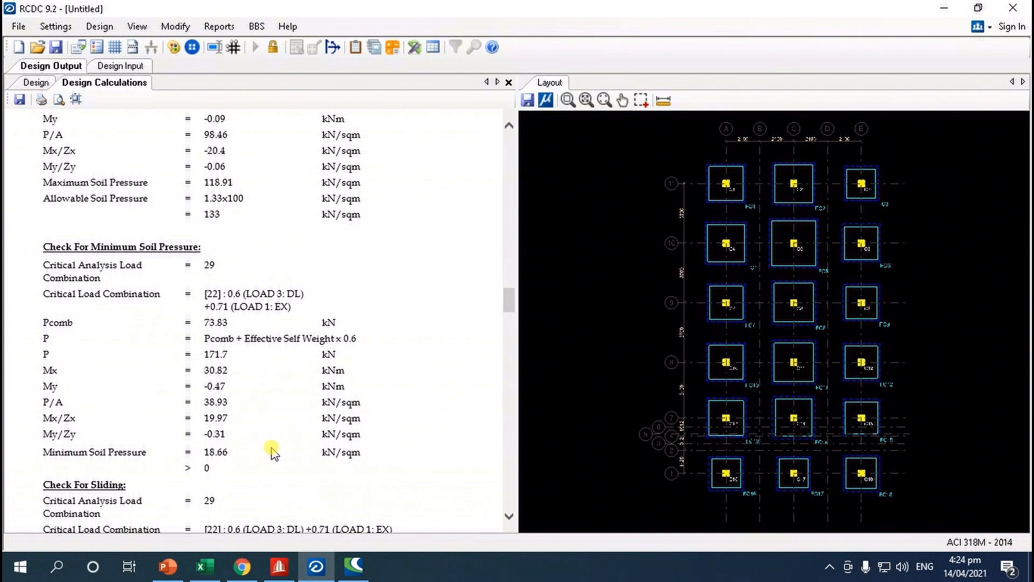
{"action": "scroll", "coordinate": [275, 455], "scroll_direction": "down", "scroll_amount": 6}
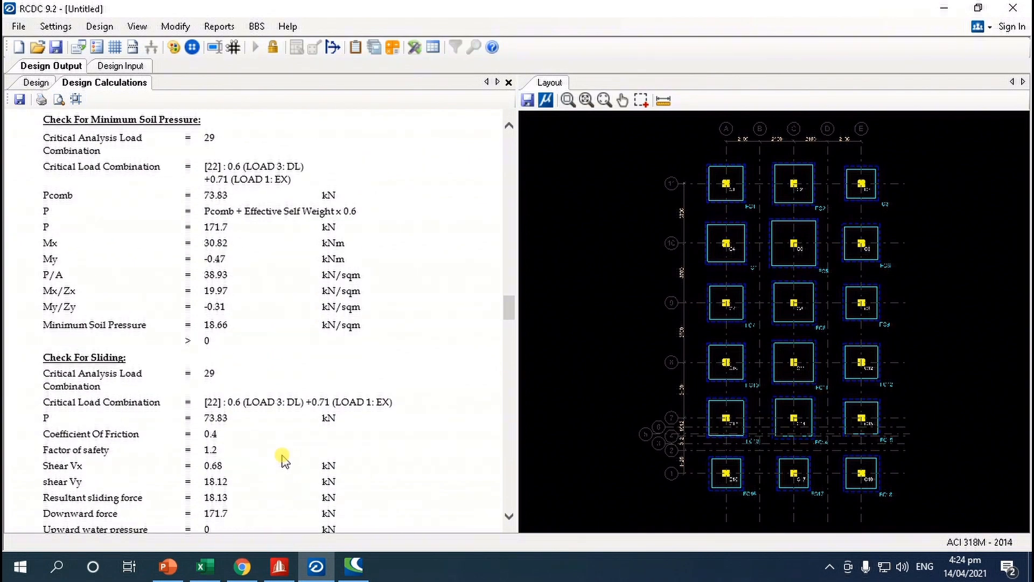
Review FC1's design parameters, footing size and critical load combination for maximum soil pressure again.
{"action": "scroll", "coordinate": [280, 463], "scroll_direction": "up", "scroll_amount": 20}
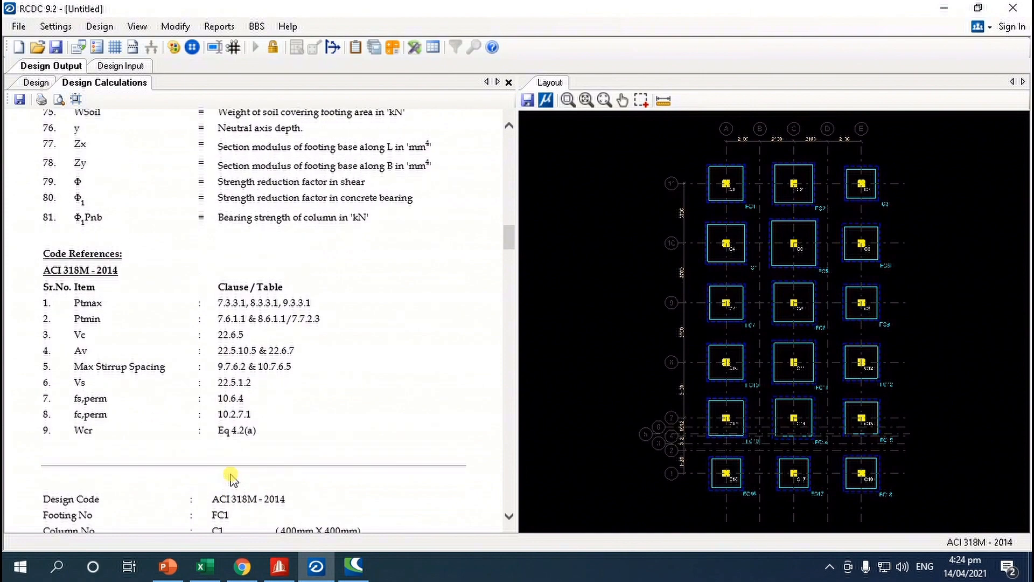
{"action": "scroll", "coordinate": [145, 402], "scroll_direction": "down", "scroll_amount": 10}
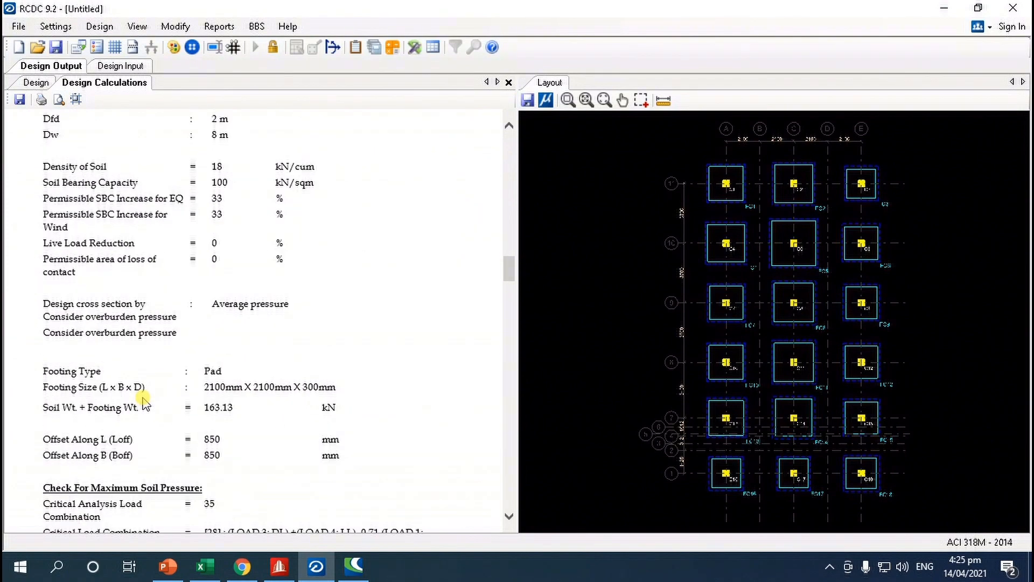
{"action": "scroll", "coordinate": [144, 401], "scroll_direction": "down", "scroll_amount": 3}
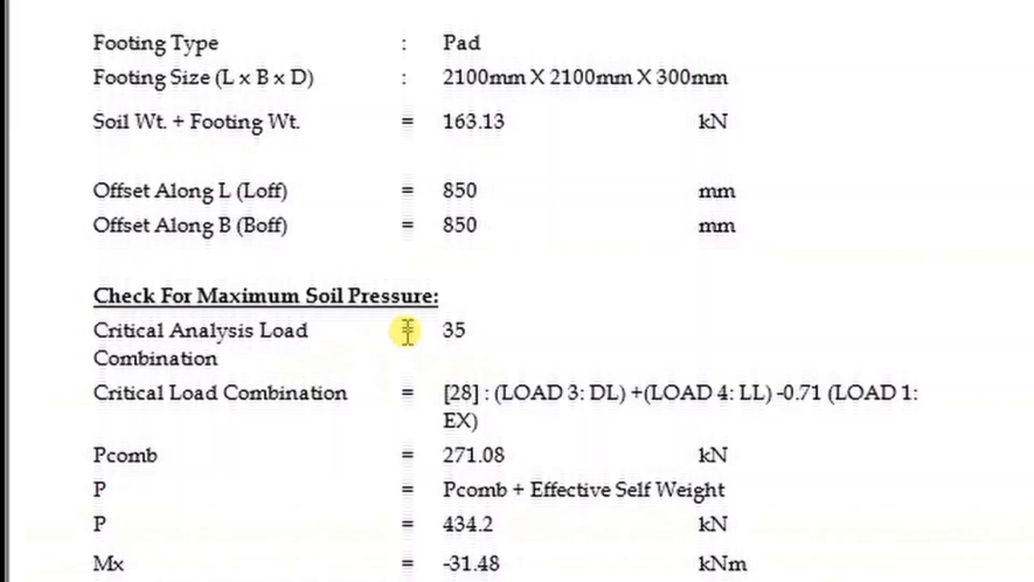
{"action": "scroll", "coordinate": [205, 416], "scroll_direction": "up", "scroll_amount": 1}
{"action": "scroll", "coordinate": [209, 413], "scroll_direction": "down", "scroll_amount": 1}
{"action": "scroll", "coordinate": [207, 415], "scroll_direction": "up", "scroll_amount": 1}
{"action": "scroll", "coordinate": [448, 405], "scroll_direction": "down", "scroll_amount": 2}
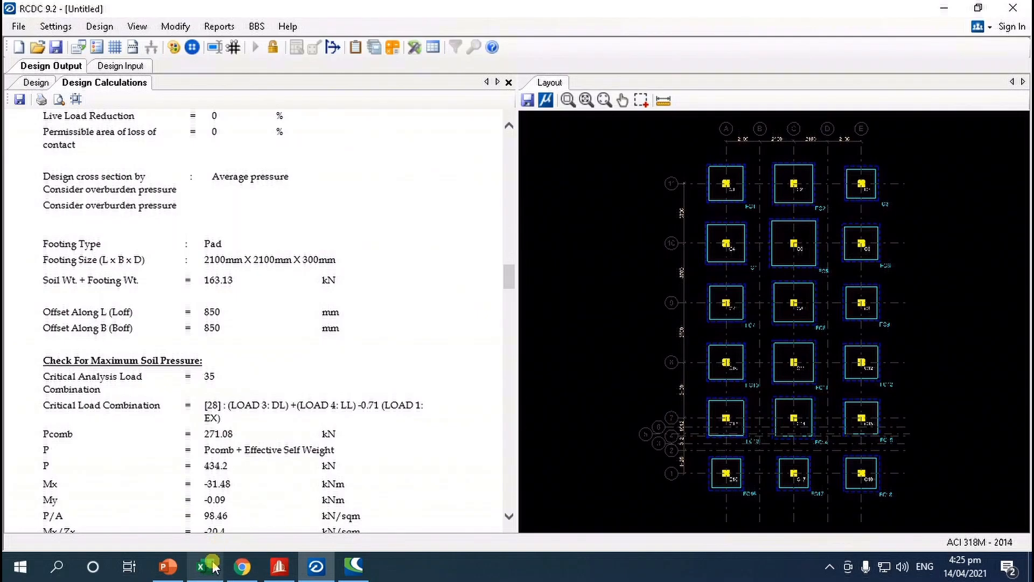
Switch to the Excel workbook and locate the Step 1 input data on the ECCENTRICALLY LOADED FOOTING sheet.
{"action": "left_click", "coordinate": [205, 566]}
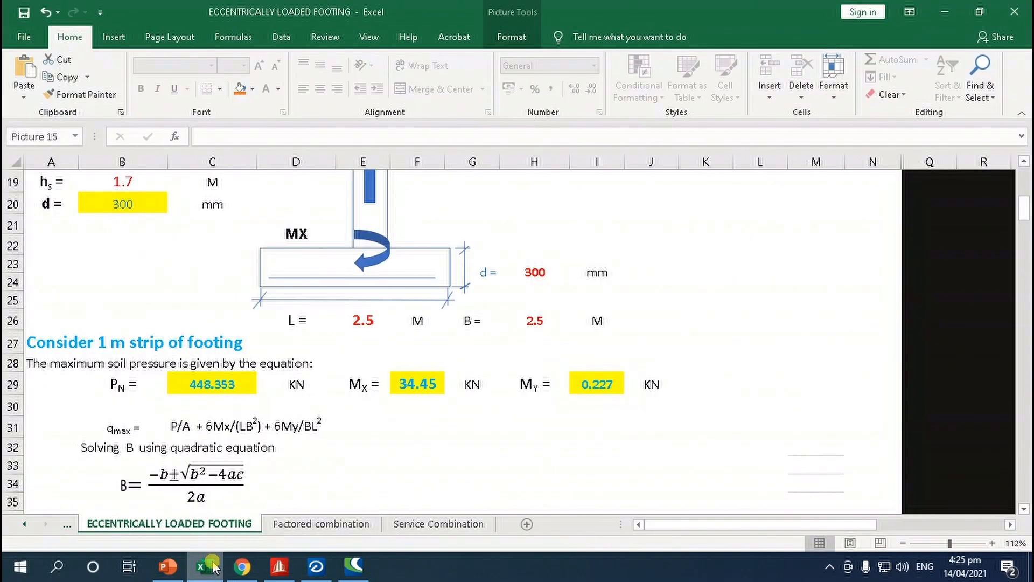
{"action": "scroll", "coordinate": [364, 456], "scroll_direction": "up", "scroll_amount": 6}
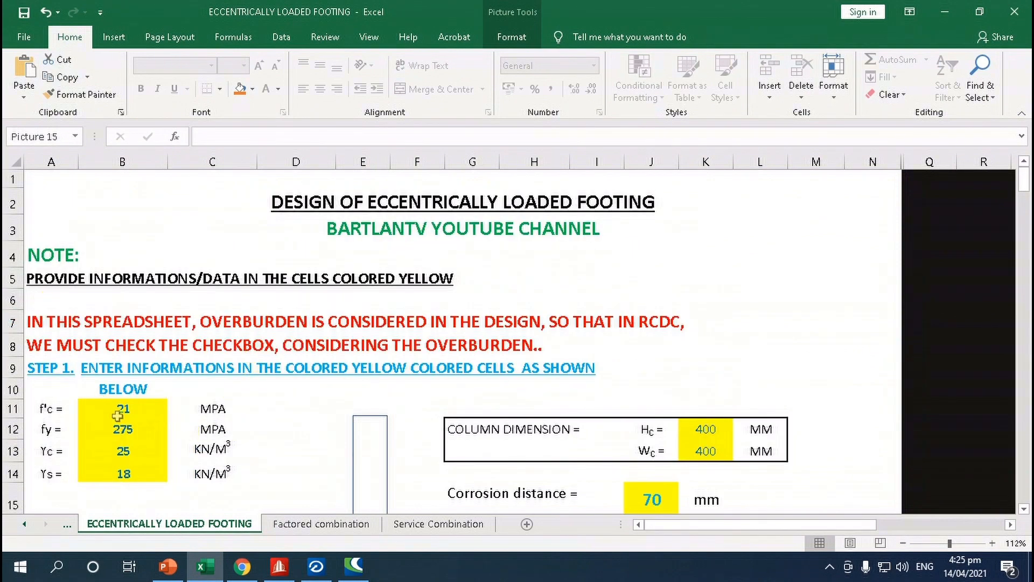
{"action": "scroll", "coordinate": [118, 415], "scroll_direction": "down", "scroll_amount": 2}
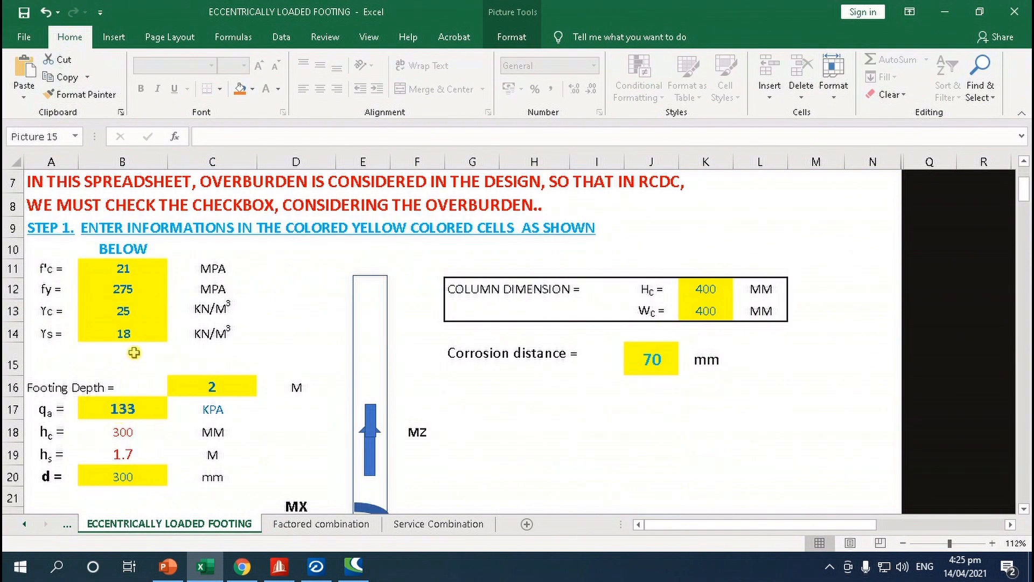
{"action": "left_click", "coordinate": [829, 566]}
{"action": "right_click", "coordinate": [864, 507]}
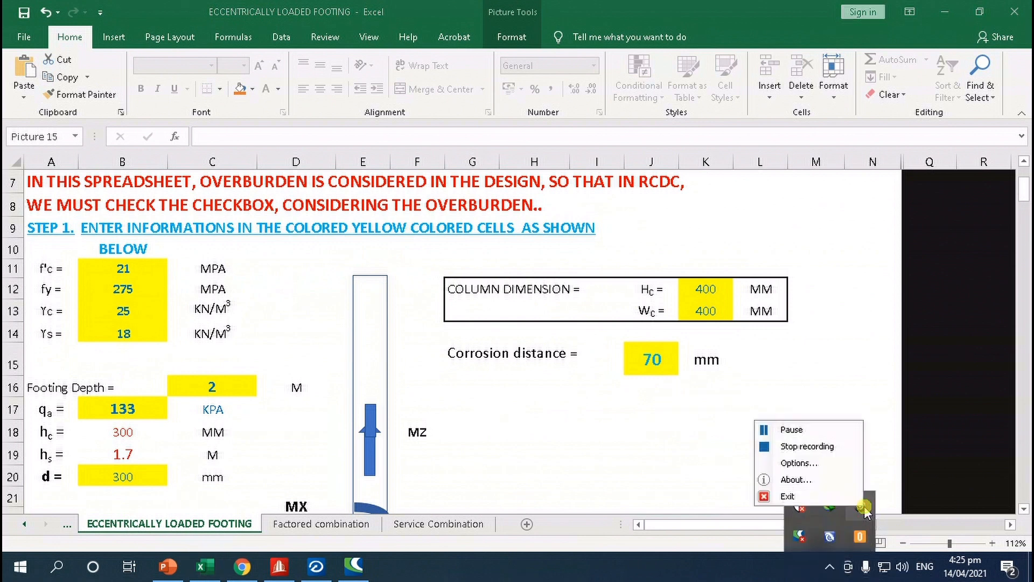
{"action": "left_click", "coordinate": [703, 455]}
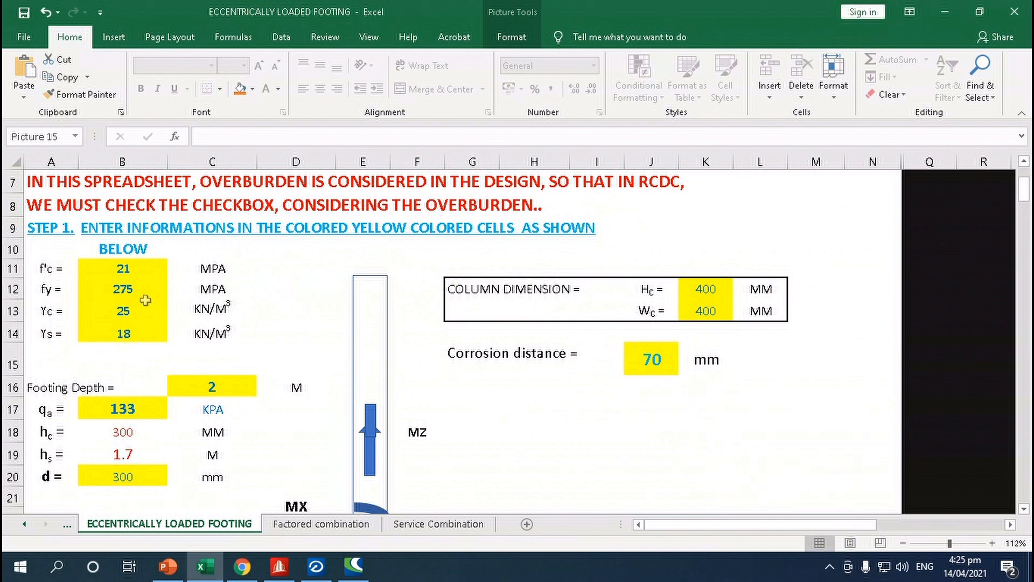
Review the material strengths, unit weights, column dimensions, corrosion distance, footing depth, allowable soil pressure and footing thickness entered in the sheet.
{"action": "scroll", "coordinate": [169, 430], "scroll_direction": "down", "scroll_amount": 1}
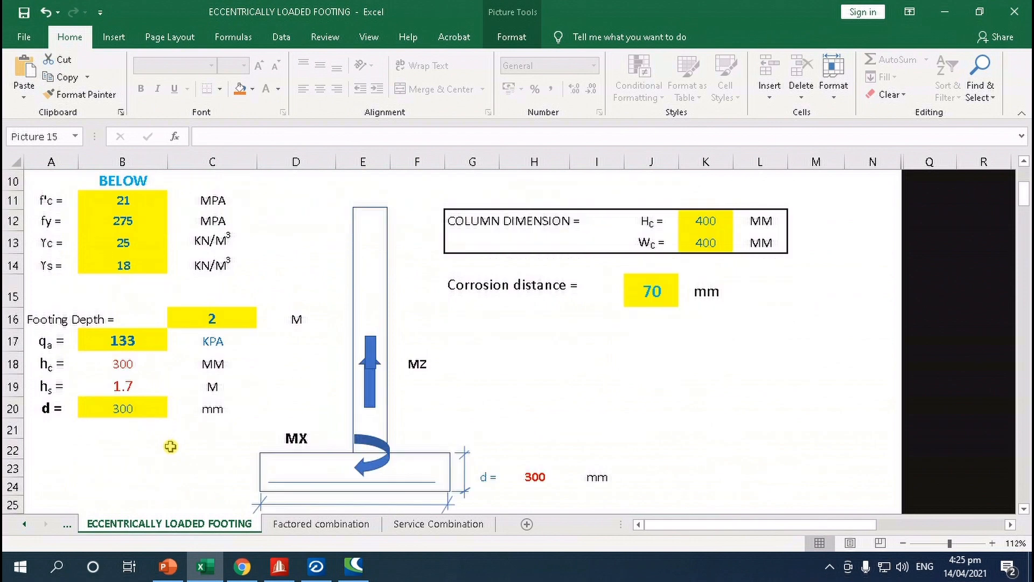
{"action": "scroll", "coordinate": [149, 406], "scroll_direction": "up", "scroll_amount": 2}
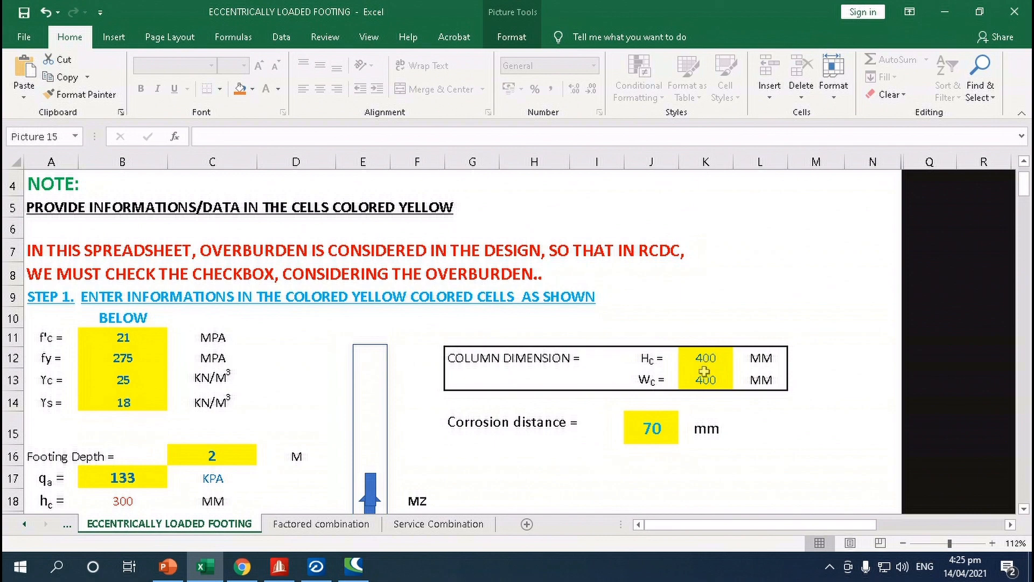
{"action": "scroll", "coordinate": [704, 372], "scroll_direction": "down", "scroll_amount": 2}
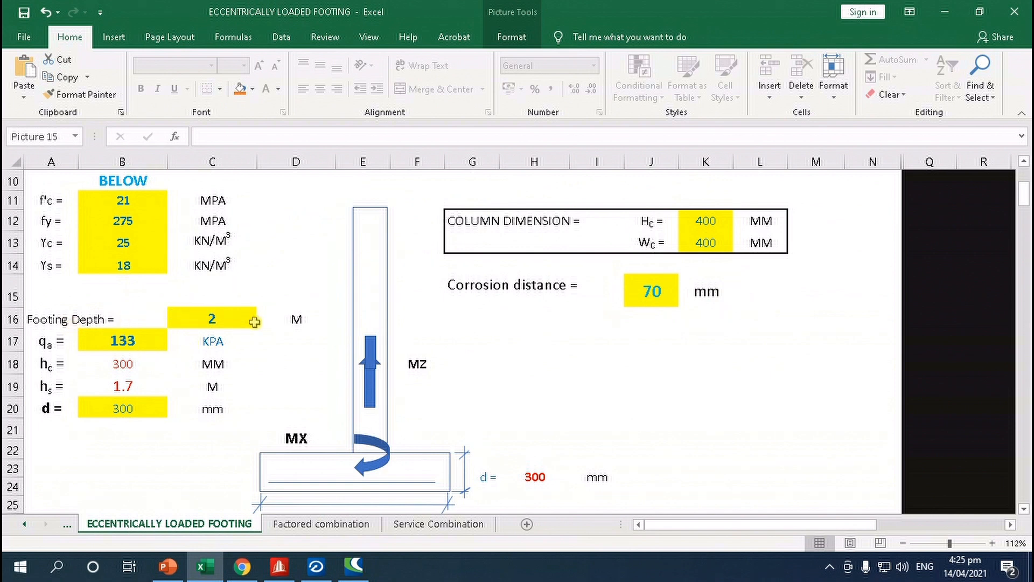
{"action": "left_click", "coordinate": [51, 341]}
{"action": "scroll", "coordinate": [117, 351], "scroll_direction": "down", "scroll_amount": 1}
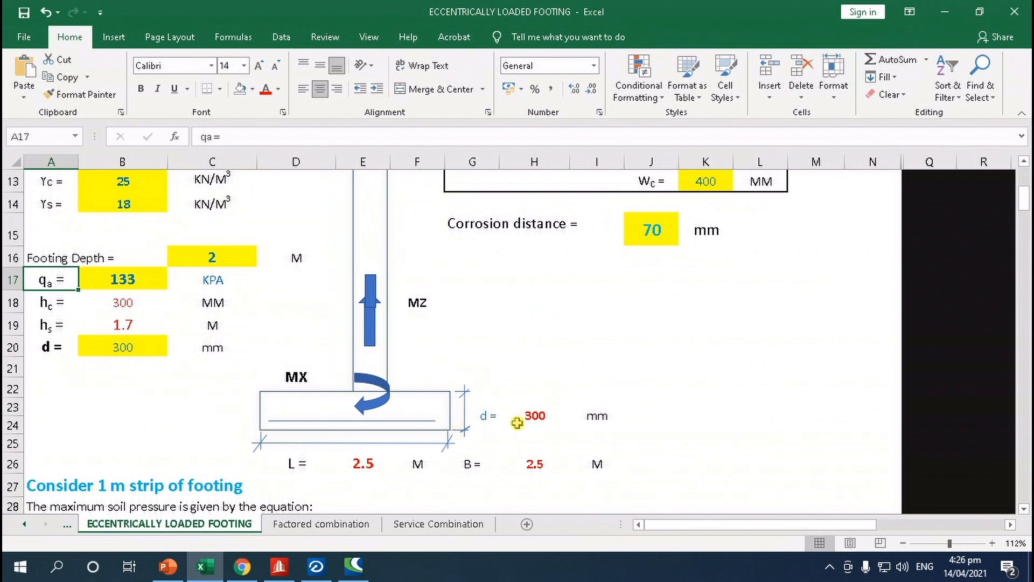
{"action": "left_click", "coordinate": [100, 348]}
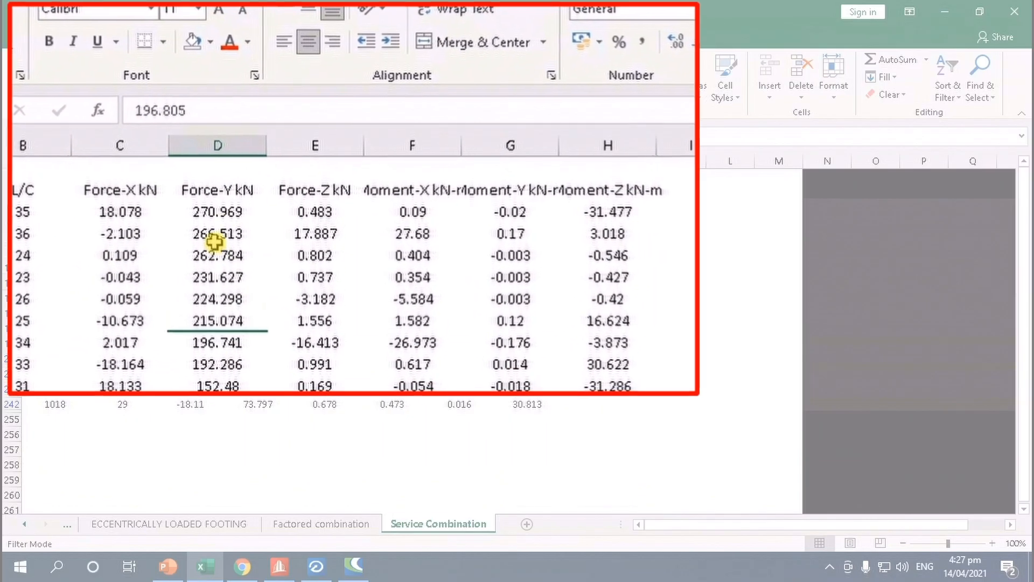
Compare node 1018's load combination 35 forces and moments on the Service Combination sheet with RCDC's maximum soil pressure check for FC1.
{"action": "left_click", "coordinate": [230, 211]}
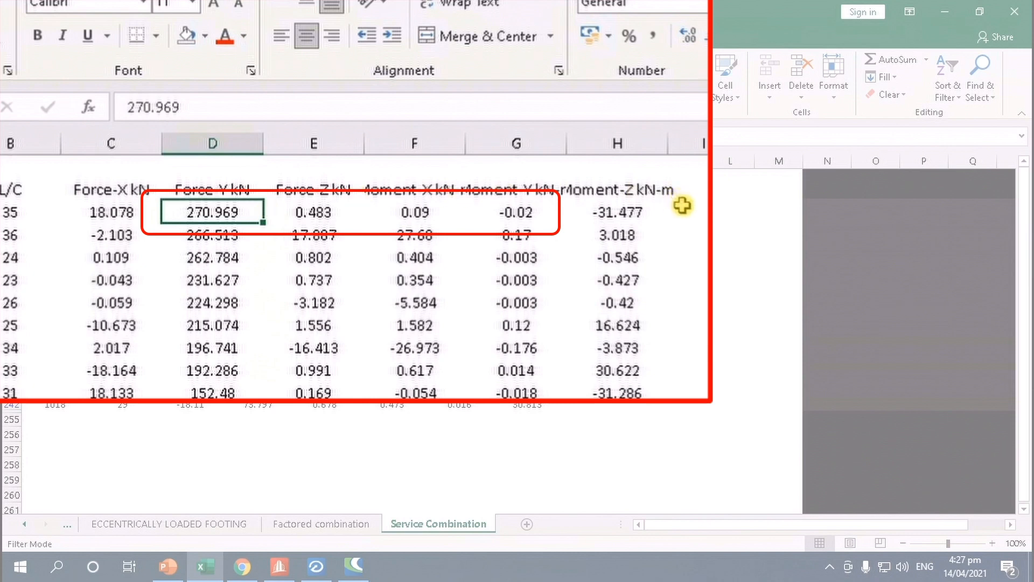
{"action": "left_click", "coordinate": [625, 212]}
{"action": "left_click", "coordinate": [207, 215]}
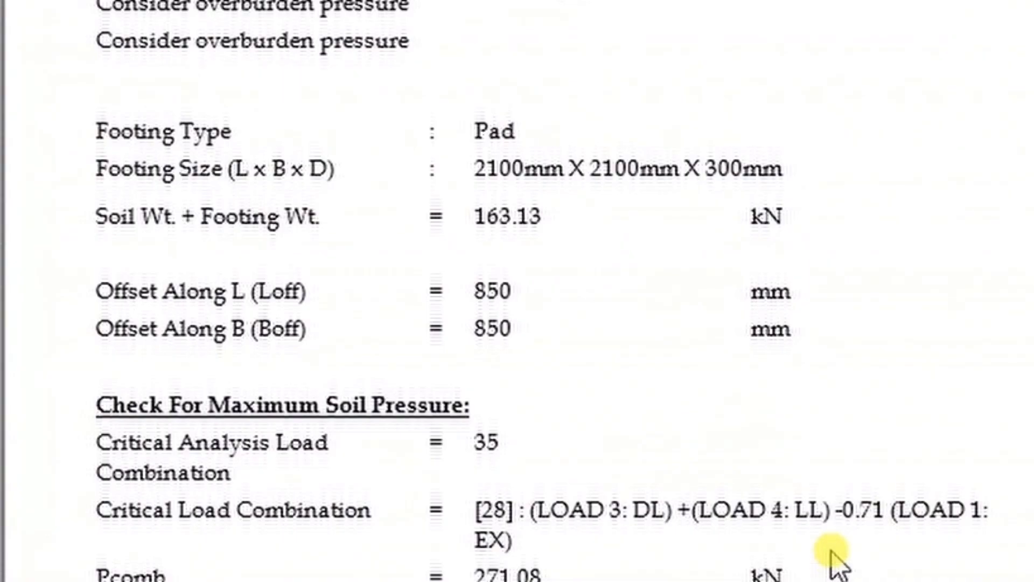
{"action": "scroll", "coordinate": [832, 561], "scroll_direction": "down", "scroll_amount": 3}
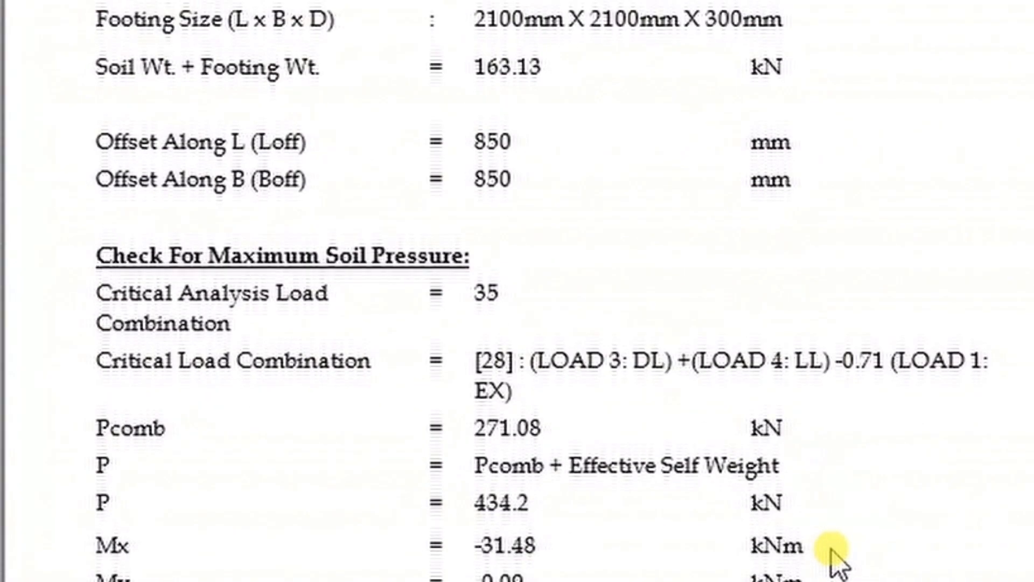
{"action": "scroll", "coordinate": [833, 560], "scroll_direction": "down", "scroll_amount": 3}
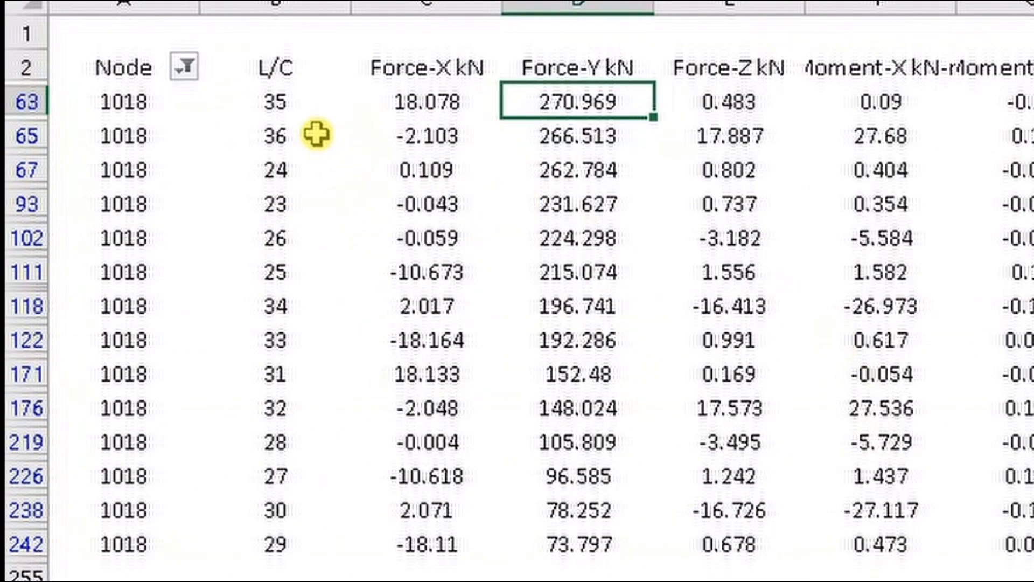
{"action": "left_click", "coordinate": [276, 101]}
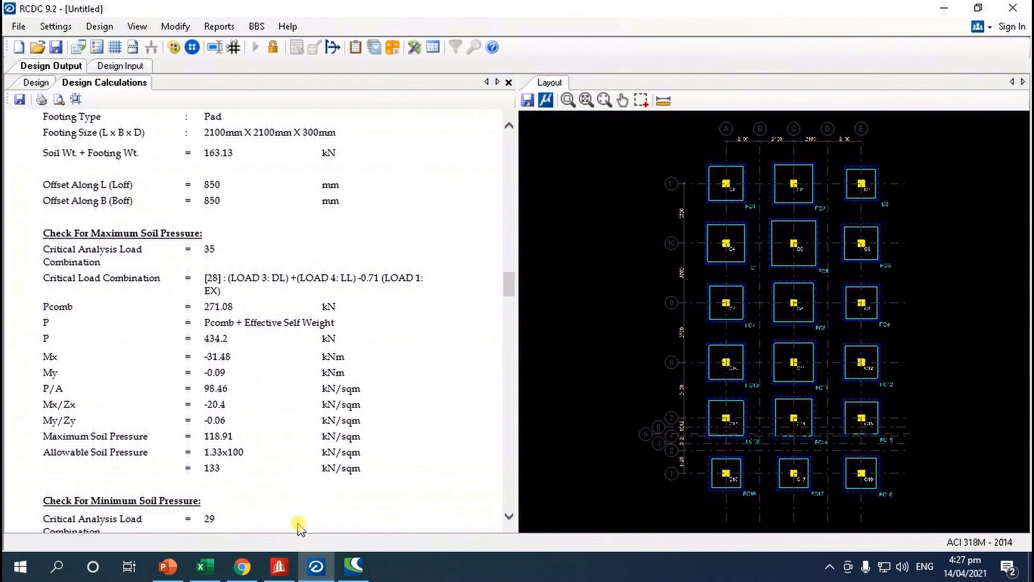
Switch to Excel and set the axial load PN on the ECCENTRICALLY LOADED FOOTING sheet to 270.969 kN from load combination 35.
{"action": "left_click", "coordinate": [210, 574]}
{"action": "left_click", "coordinate": [162, 523]}
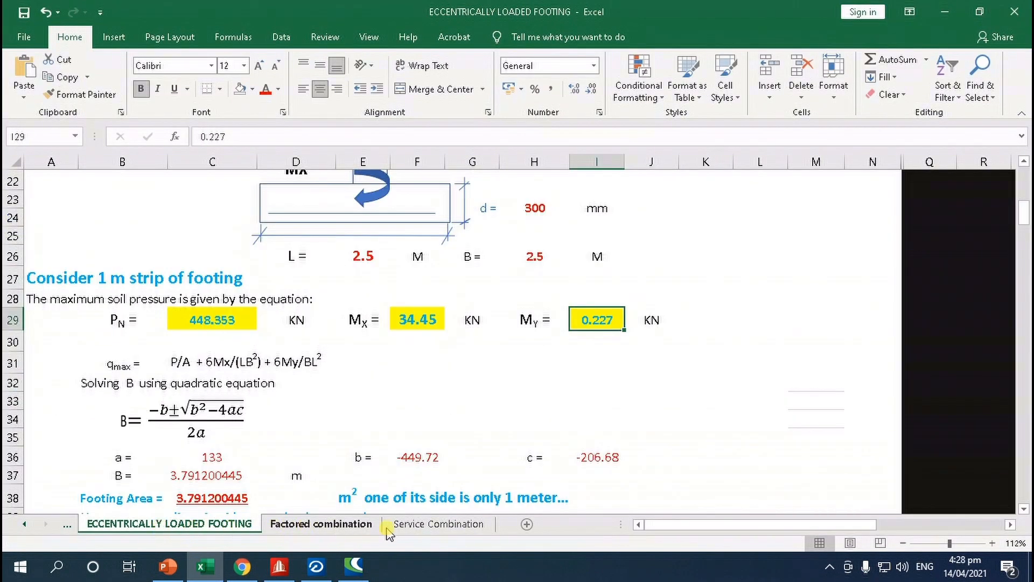
{"action": "left_click", "coordinate": [439, 524]}
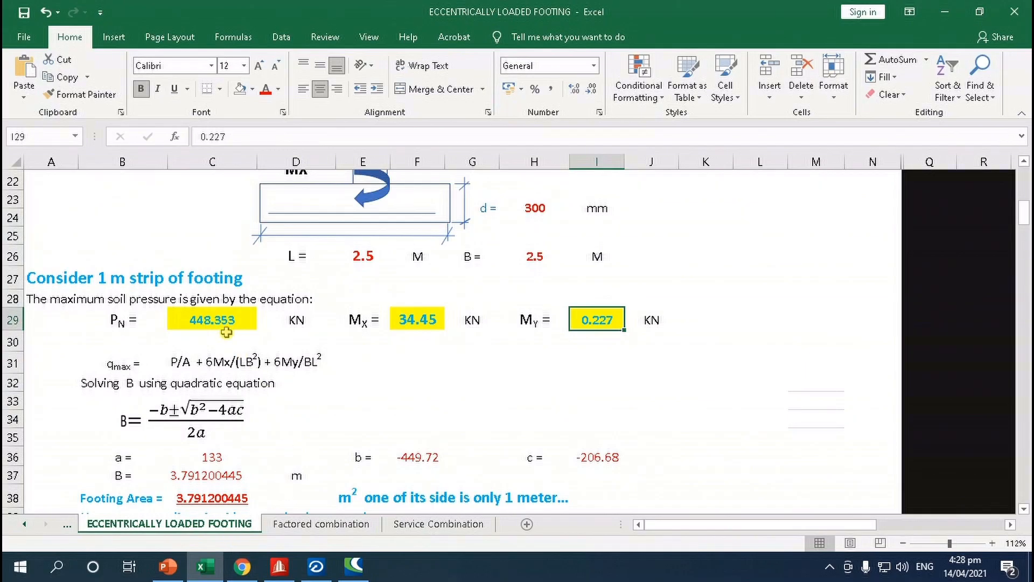
{"action": "left_click", "coordinate": [220, 322]}
{"action": "type", "text": "270"}
{"action": "type", "text": ".969"}
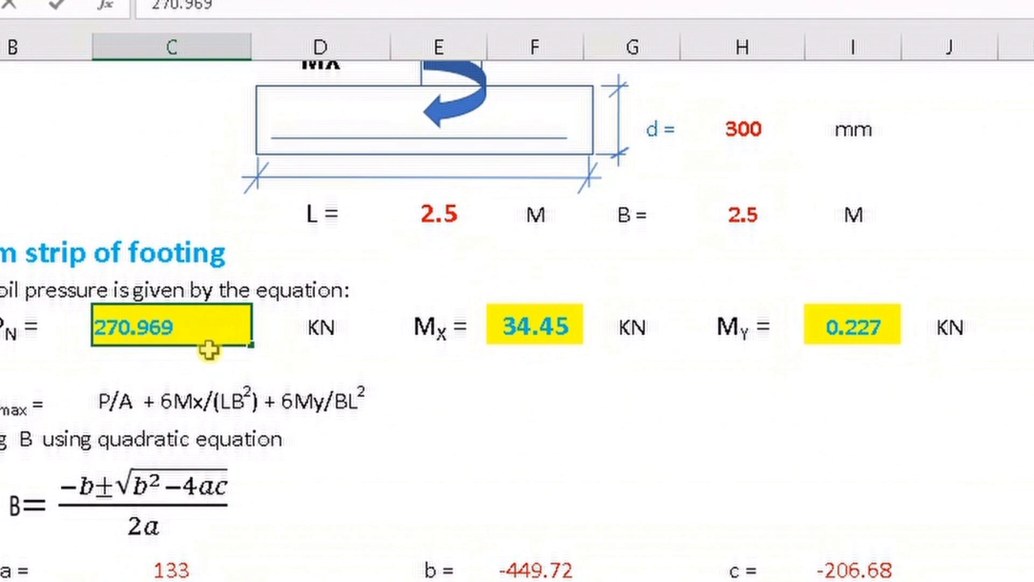
{"action": "key", "text": "Return"}
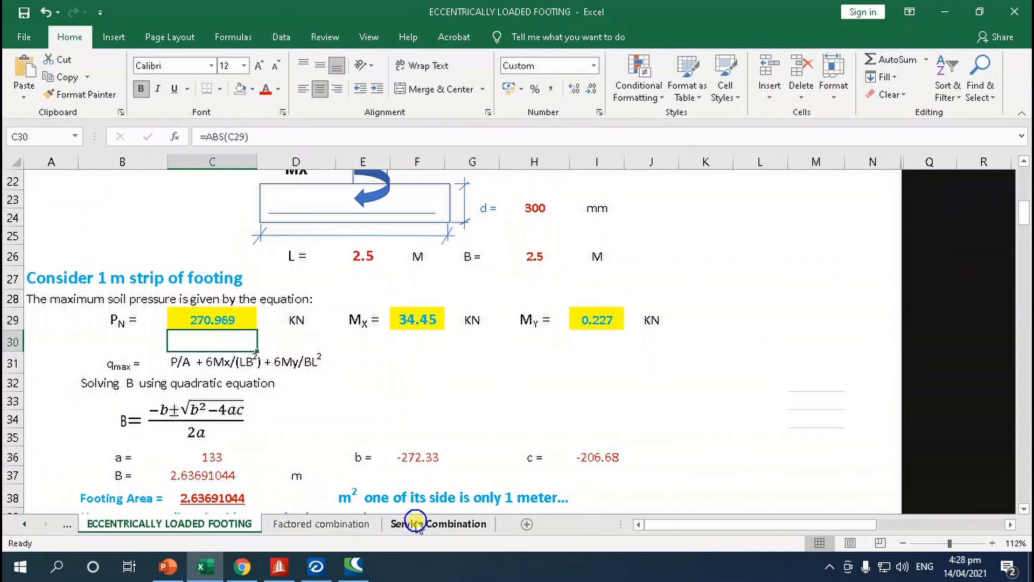
Set the moment MX on the ECCENTRICALLY LOADED FOOTING sheet to -31.477, taken from node 1018's load combination 35 Moment-Z.
{"action": "left_click", "coordinate": [416, 523]}
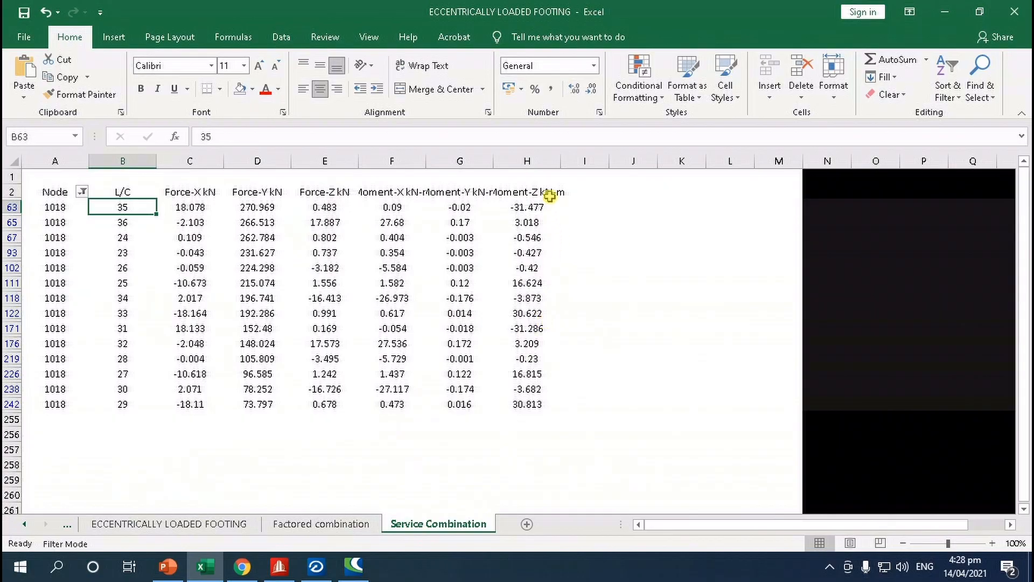
{"action": "left_click", "coordinate": [541, 208]}
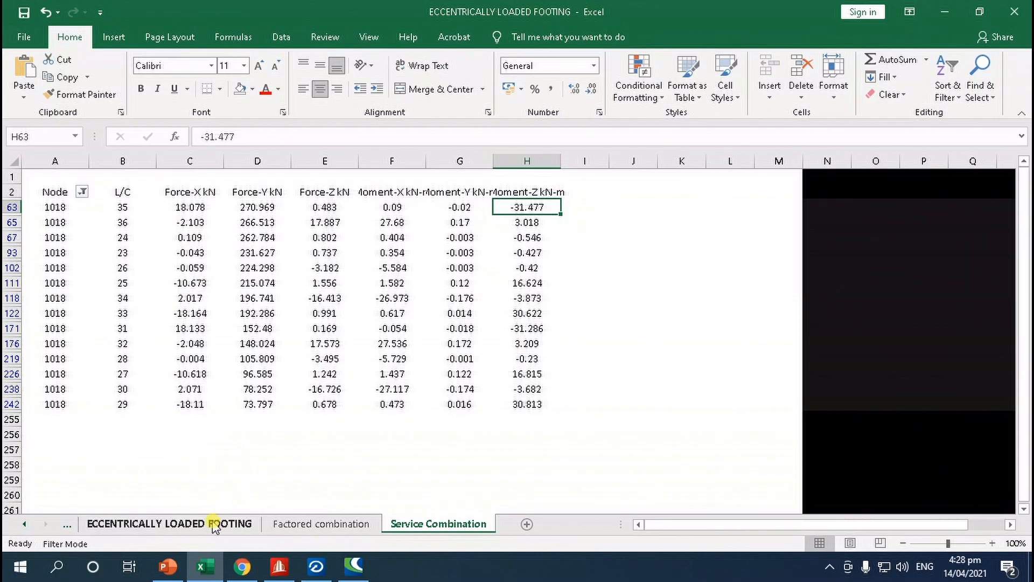
{"action": "left_click", "coordinate": [215, 525]}
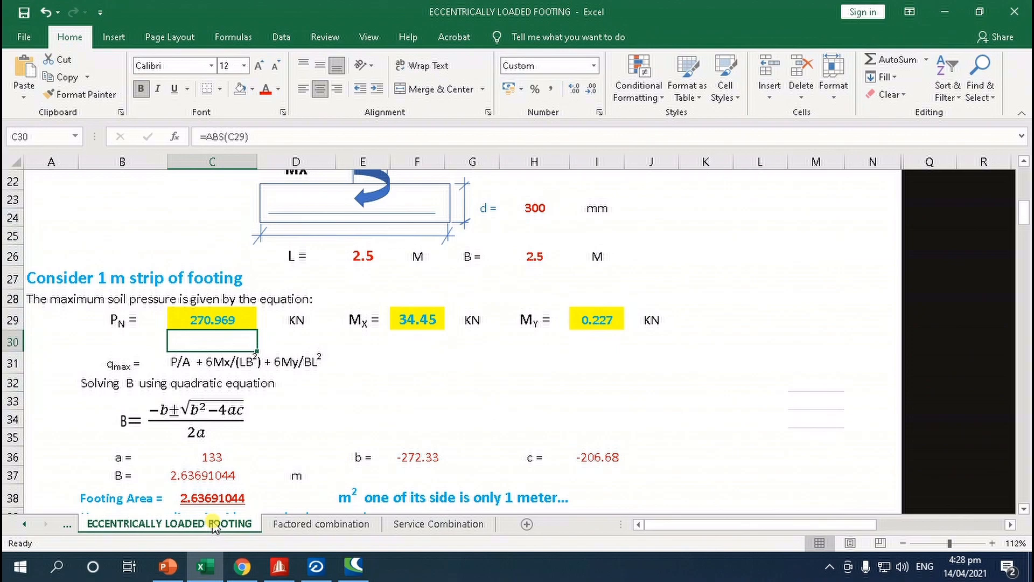
{"action": "left_click", "coordinate": [418, 330]}
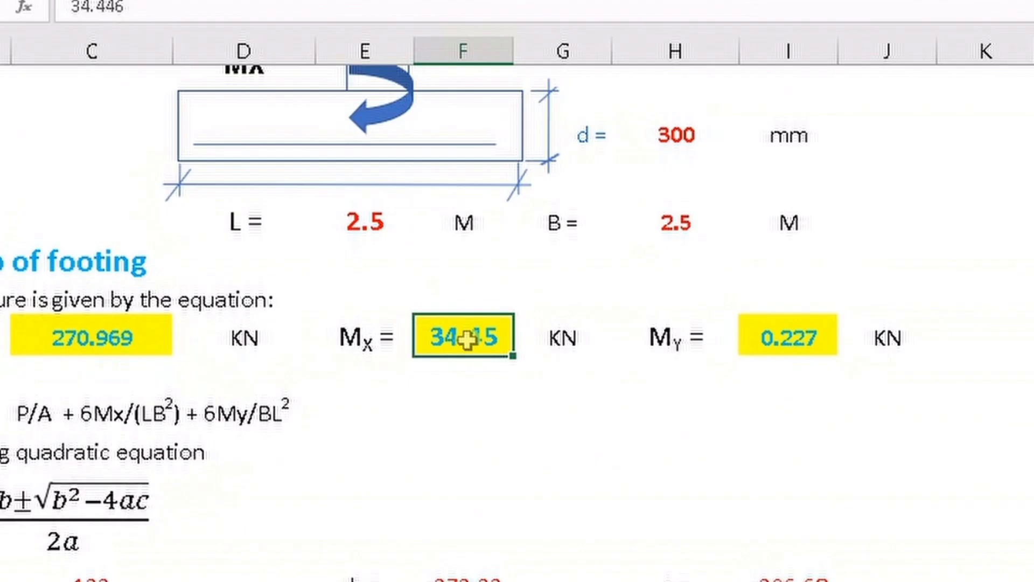
{"action": "key", "text": "BackSpace"}
{"action": "type", "text": "-31.477"}
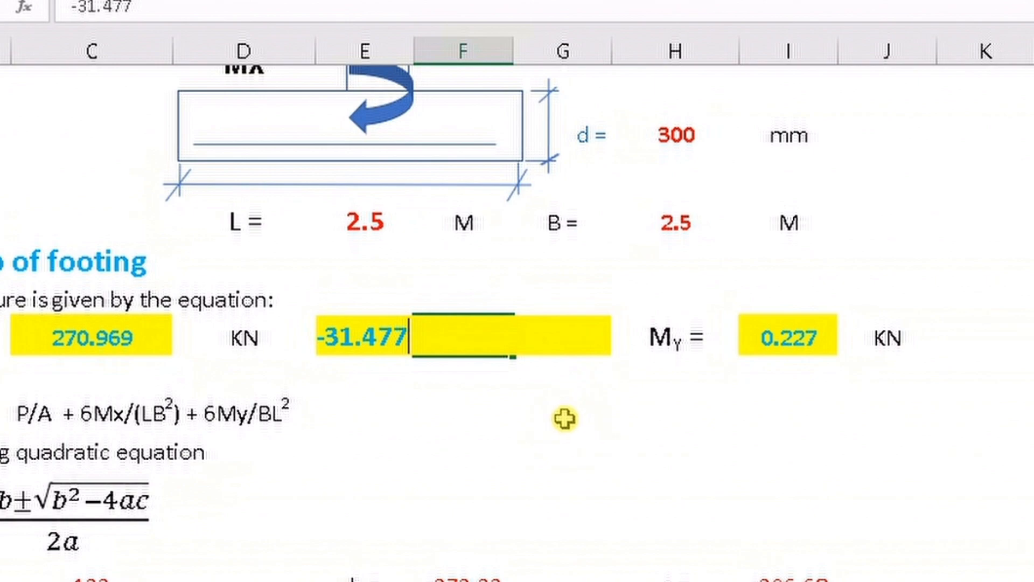
{"action": "key", "text": "Return"}
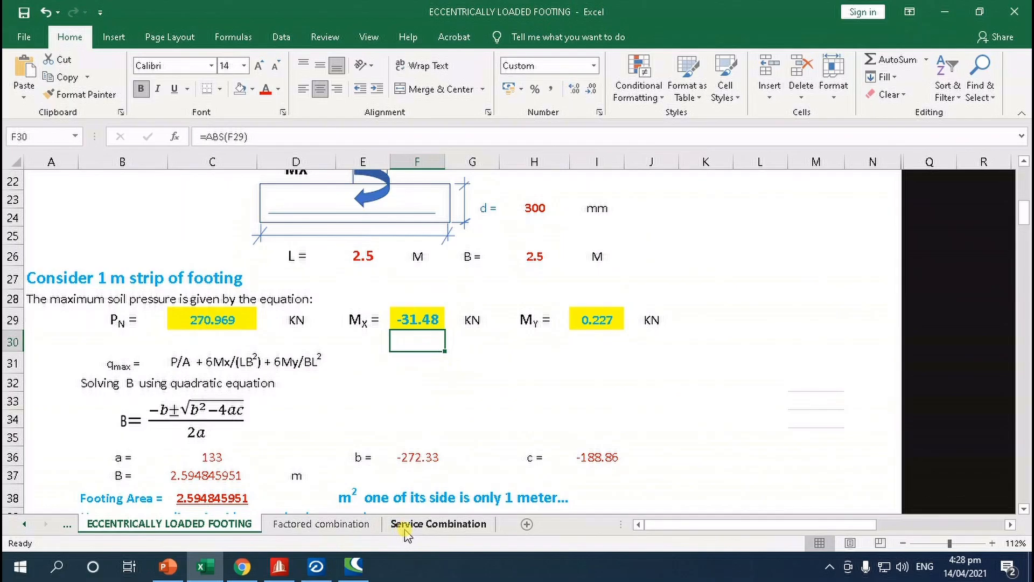
Set the moment MY on the ECCENTRICALLY LOADED FOOTING sheet to 0.09, taken from load combination 35's Moment-X.
{"action": "left_click", "coordinate": [413, 526]}
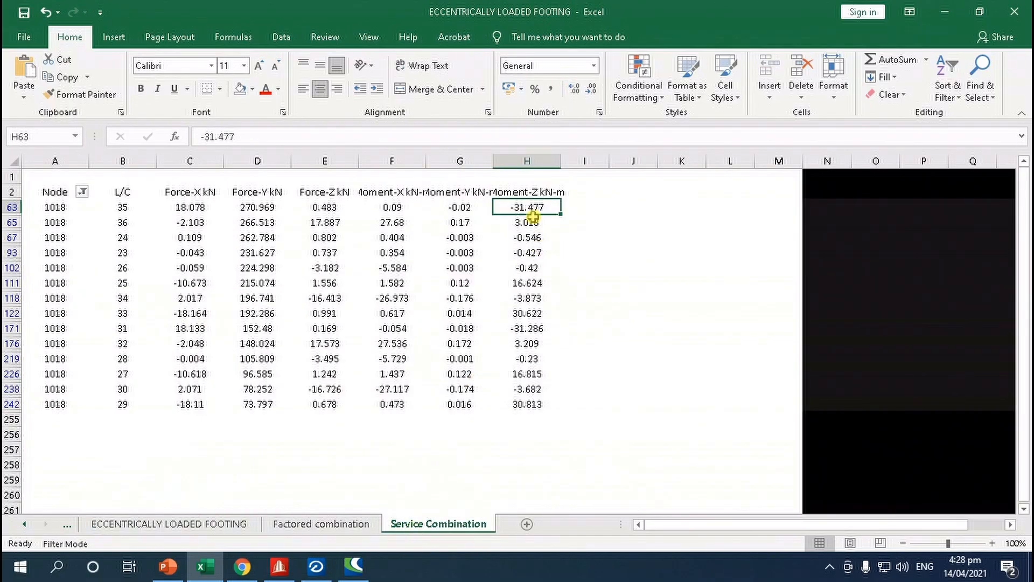
{"action": "left_click", "coordinate": [224, 526]}
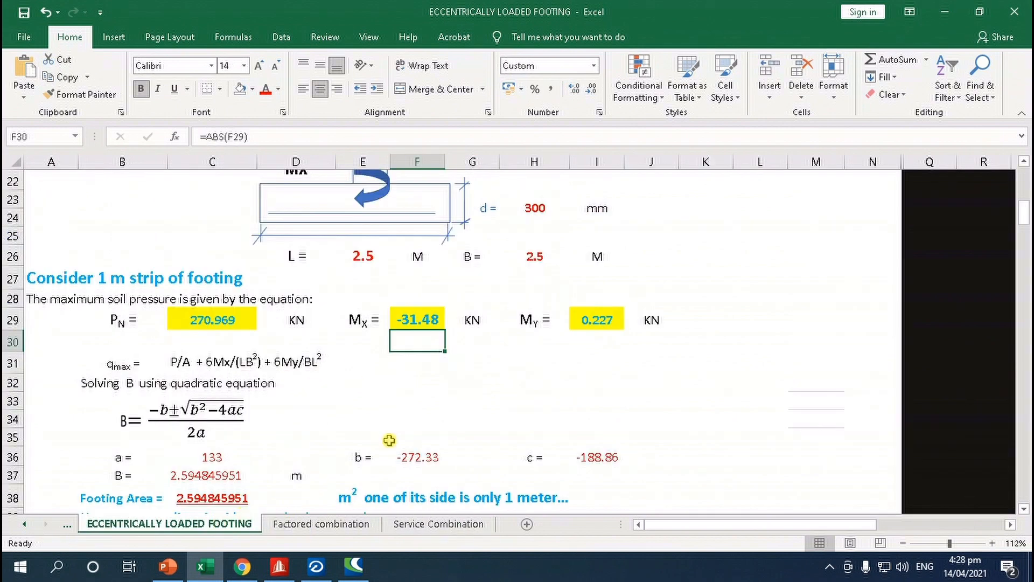
{"action": "left_click", "coordinate": [608, 323]}
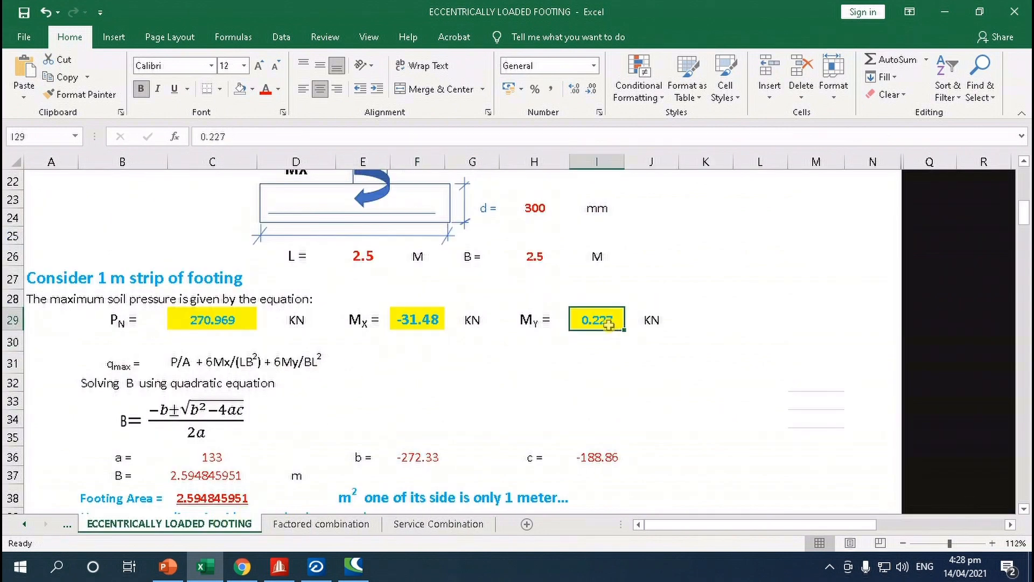
{"action": "type", "text": ".09"}
{"action": "key", "text": "Return"}
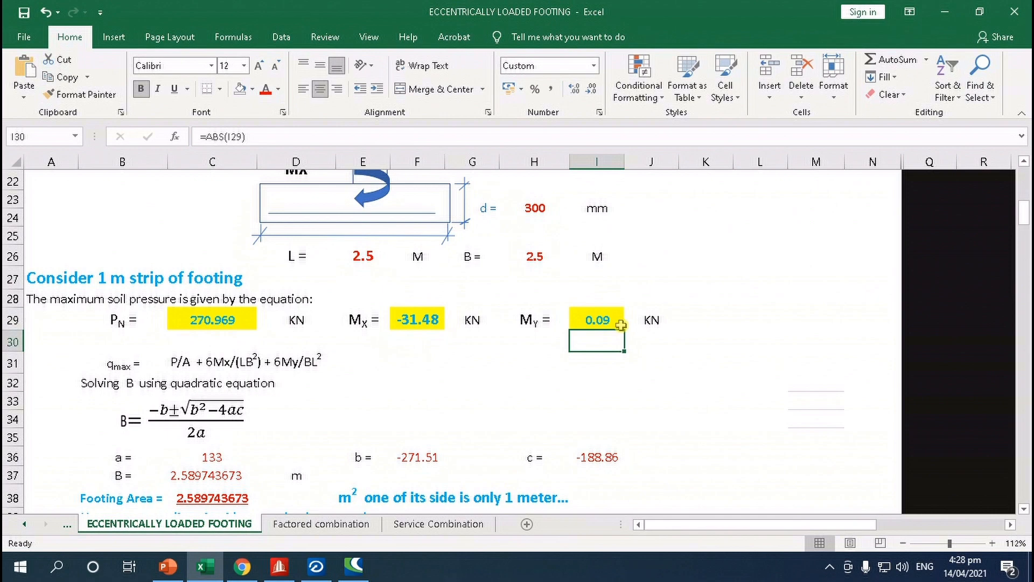
Compare the entered loads with FC1's maximum soil pressure check in RCDC, and review the qmax equation and footing diagram in Excel.
{"action": "left_click", "coordinate": [316, 565]}
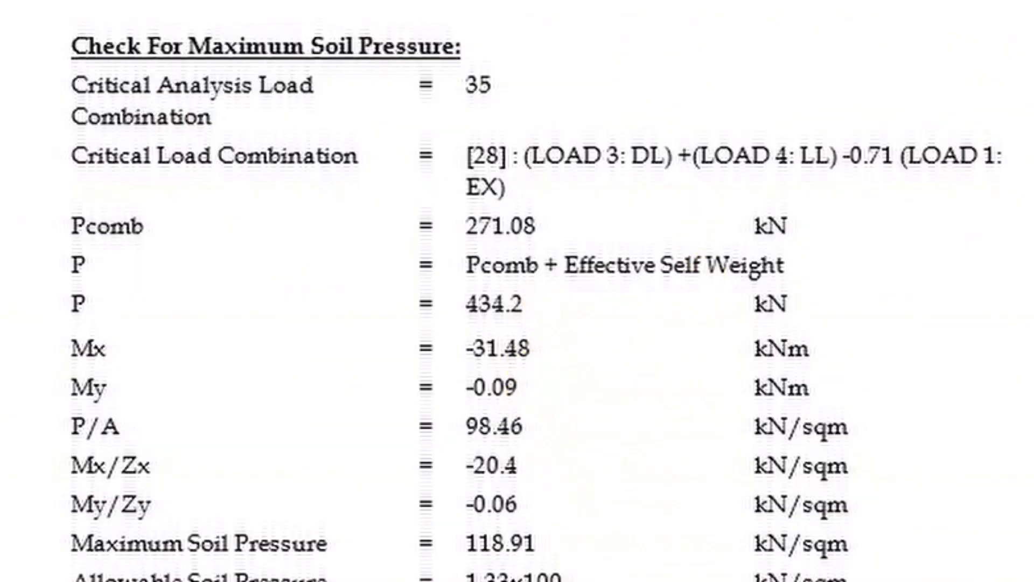
{"action": "key", "text": "alt+Tab"}
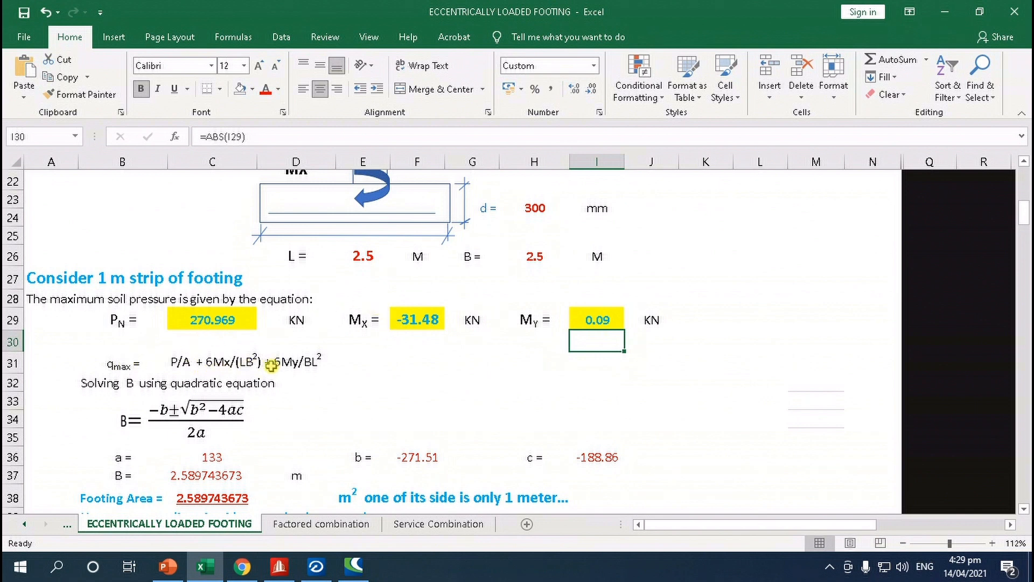
{"action": "left_click", "coordinate": [210, 366]}
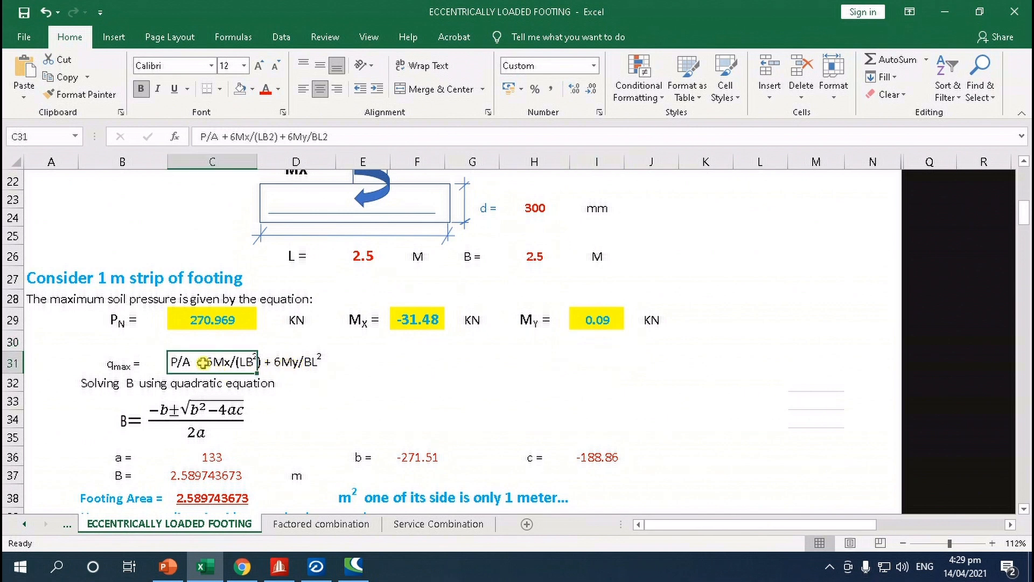
{"action": "left_click", "coordinate": [286, 362]}
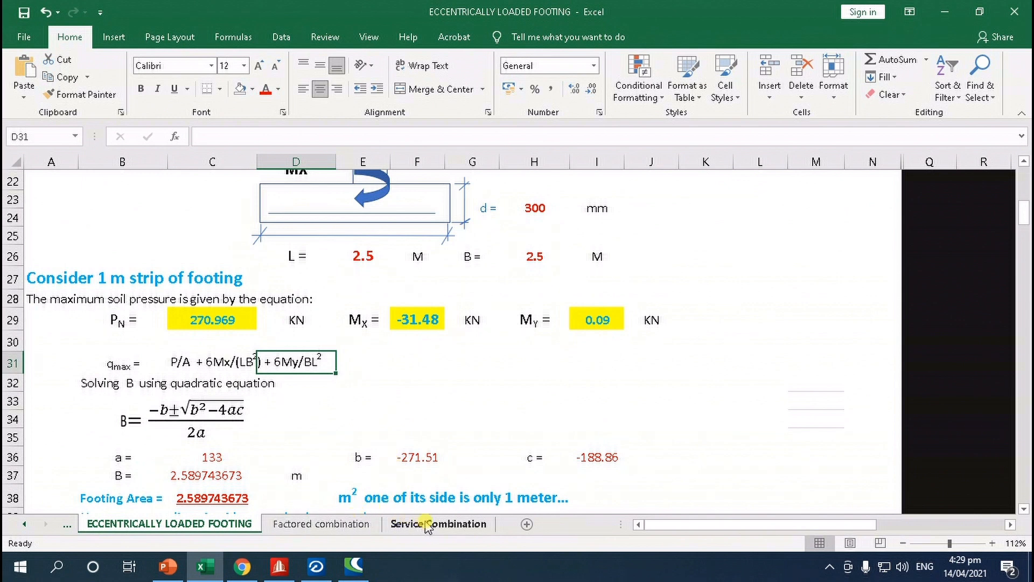
{"action": "scroll", "coordinate": [441, 264], "scroll_direction": "up", "scroll_amount": 1}
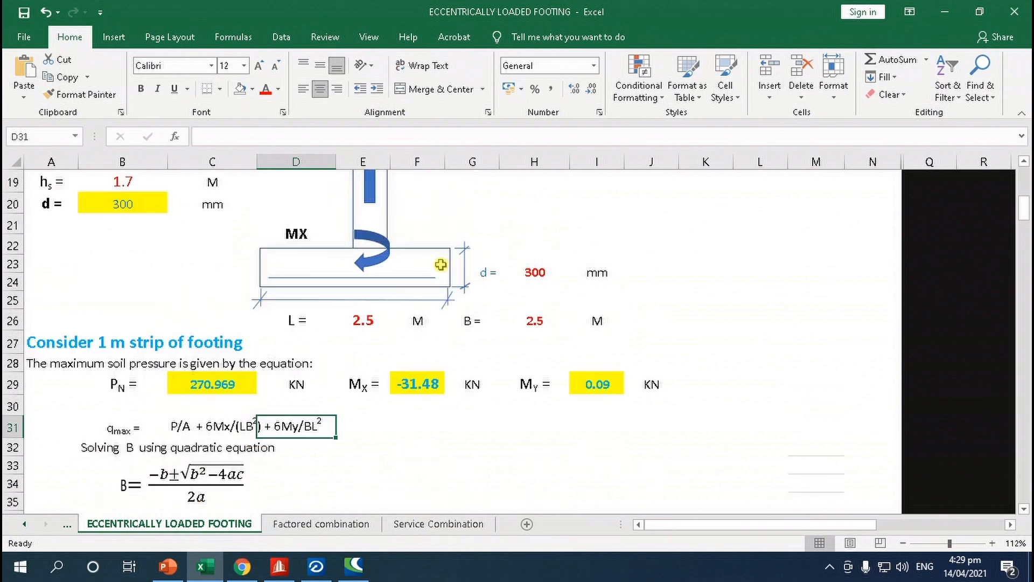
{"action": "scroll", "coordinate": [380, 269], "scroll_direction": "up", "scroll_amount": 3}
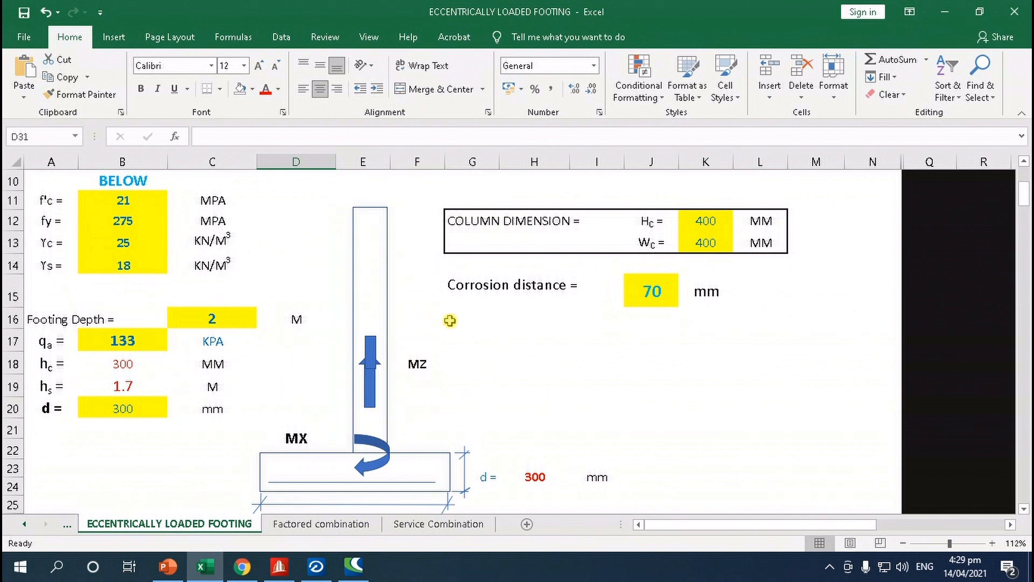
{"action": "scroll", "coordinate": [125, 369], "scroll_direction": "down", "scroll_amount": 4}
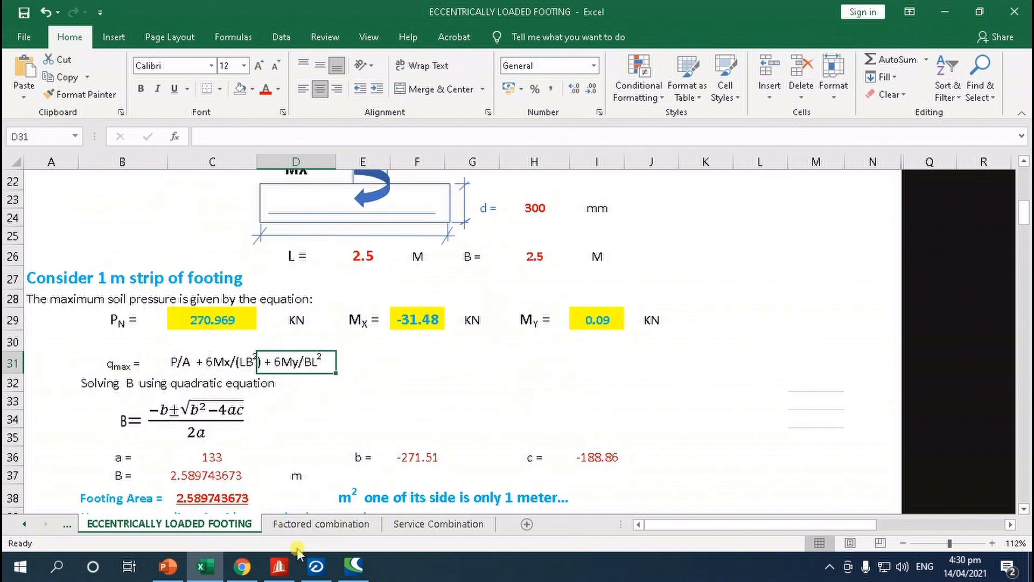
Switch to PowerPoint to examine qmax and qmin on the soil pressure diagram, and return to the Excel footing sheet.
{"action": "left_click", "coordinate": [268, 573]}
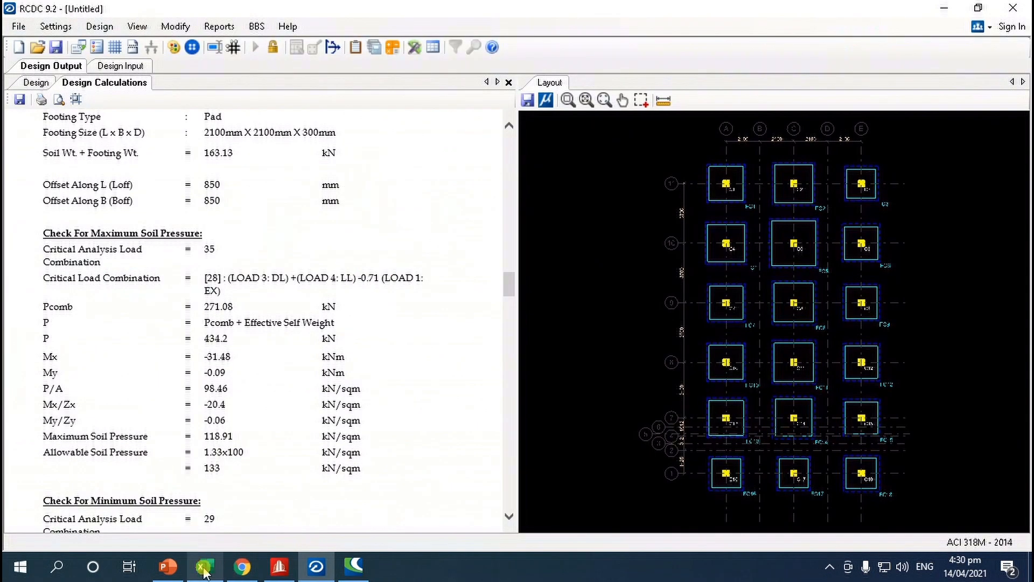
{"action": "left_click", "coordinate": [171, 570]}
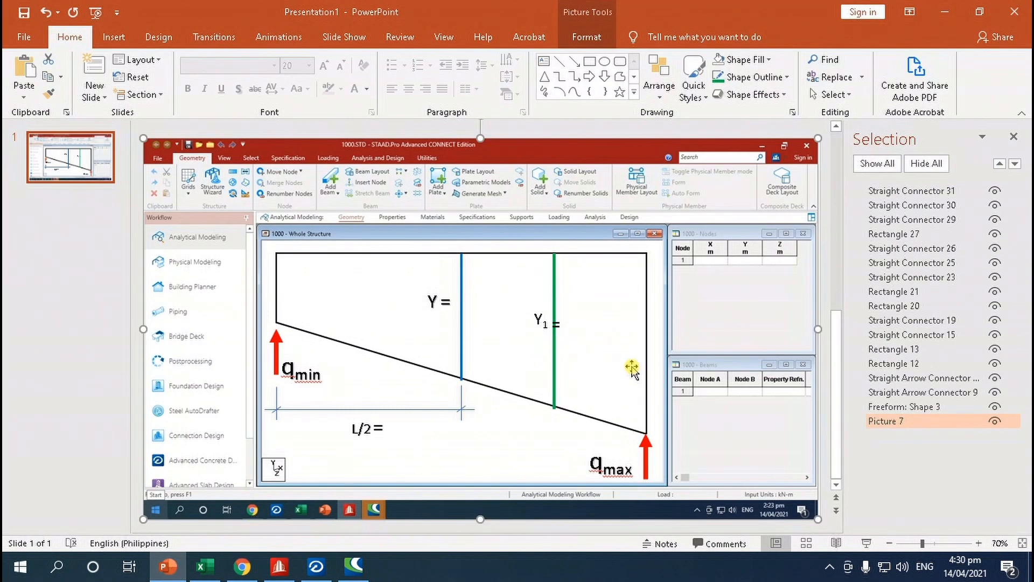
{"action": "left_click", "coordinate": [646, 458]}
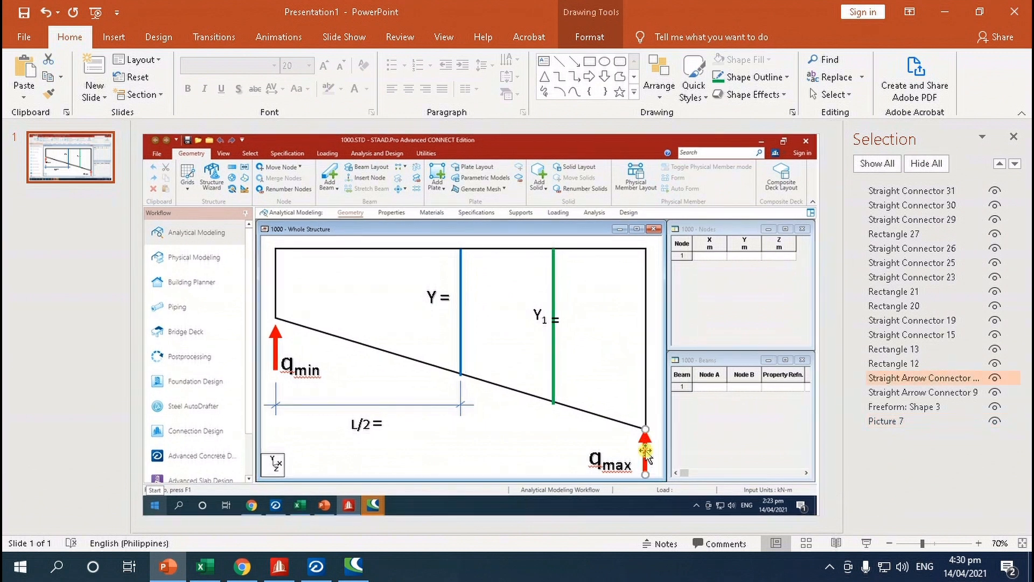
{"action": "left_click", "coordinate": [282, 347]}
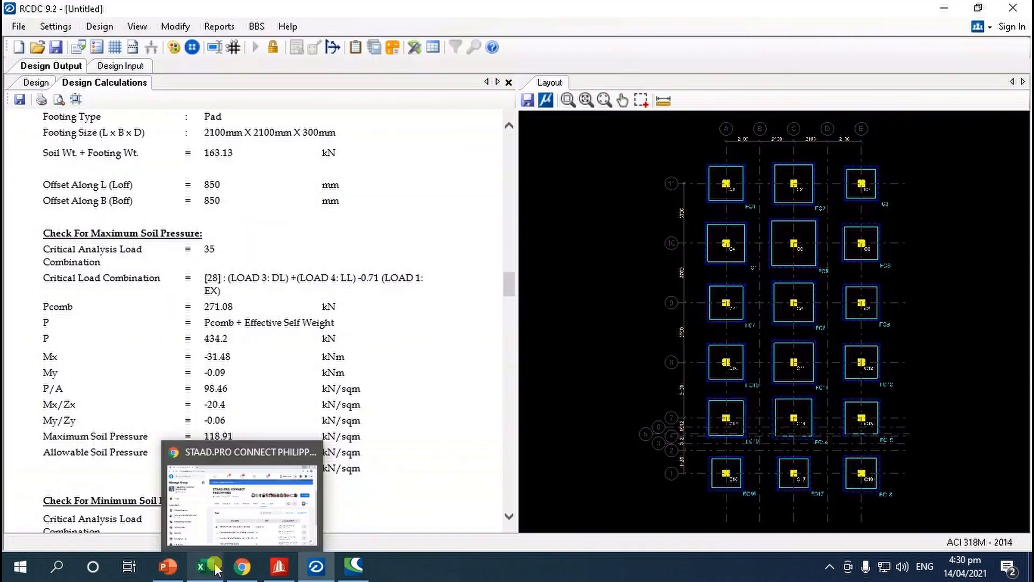
{"action": "left_click", "coordinate": [205, 566]}
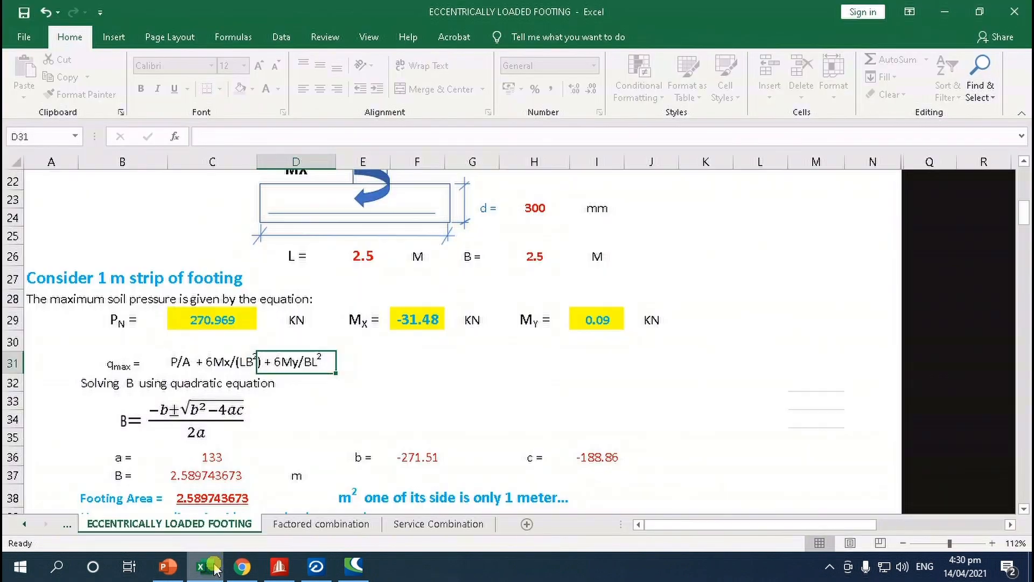
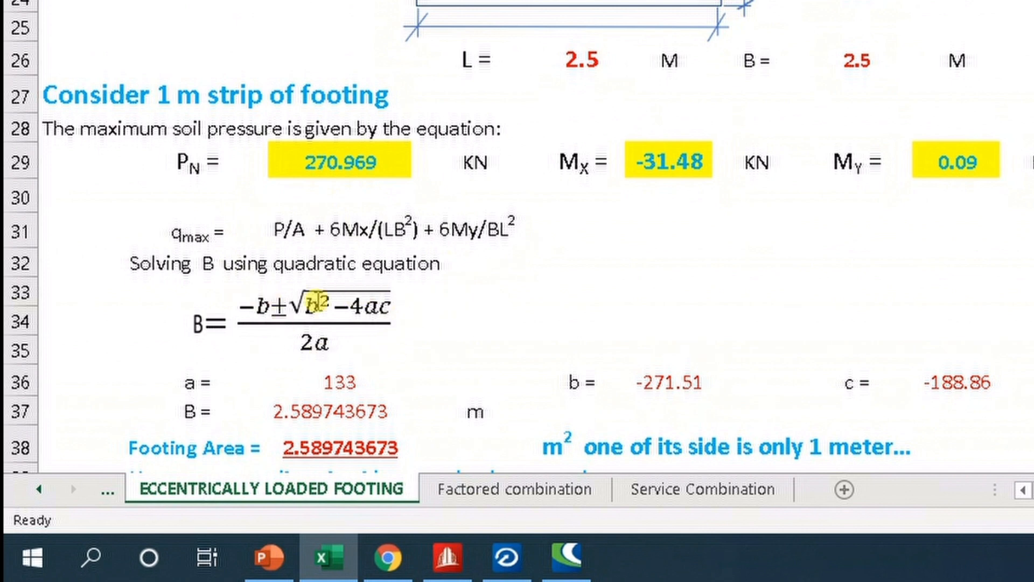
Try a footing width B of 1.8 m in the Step 2 dimensions of the sheet.
{"action": "scroll", "coordinate": [318, 291], "scroll_direction": "down", "scroll_amount": 1}
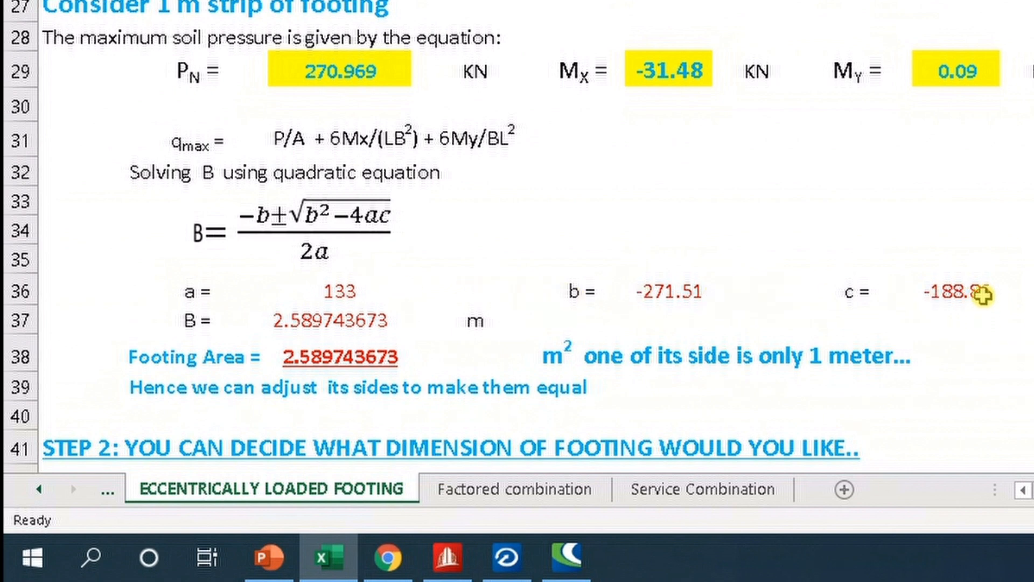
{"action": "scroll", "coordinate": [990, 280], "scroll_direction": "down", "scroll_amount": 1}
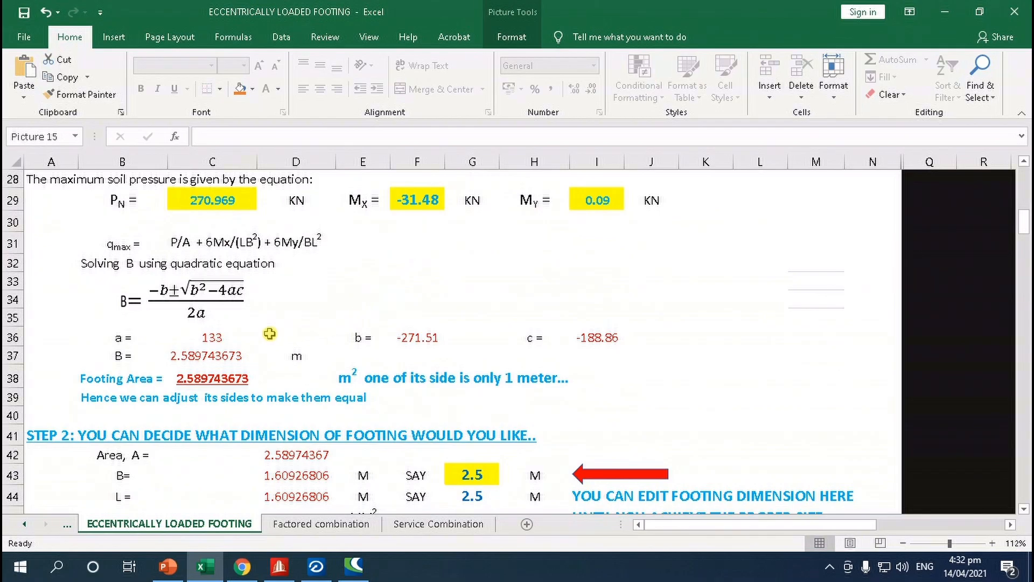
{"action": "scroll", "coordinate": [216, 358], "scroll_direction": "down", "scroll_amount": 1}
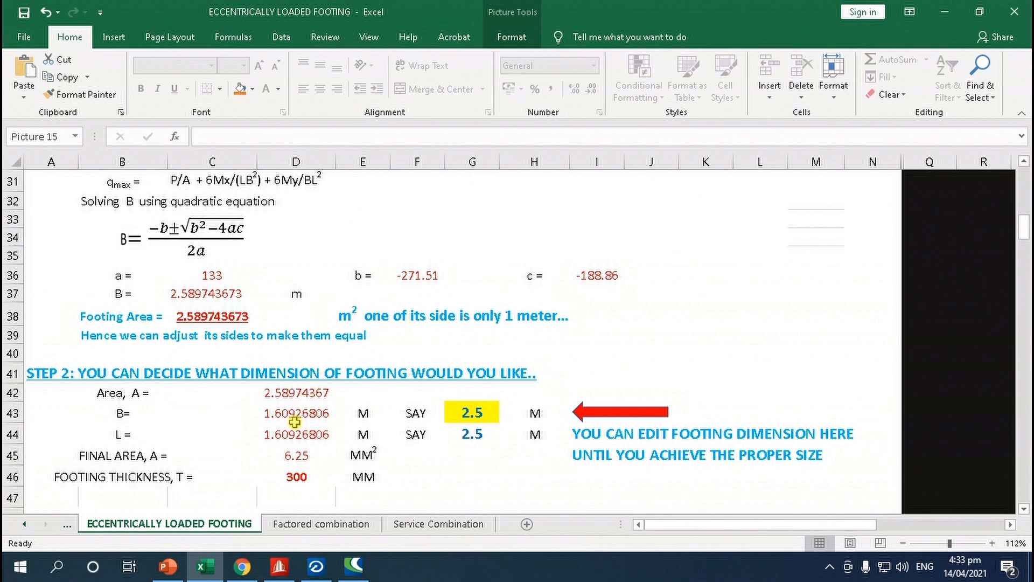
{"action": "left_click", "coordinate": [482, 414]}
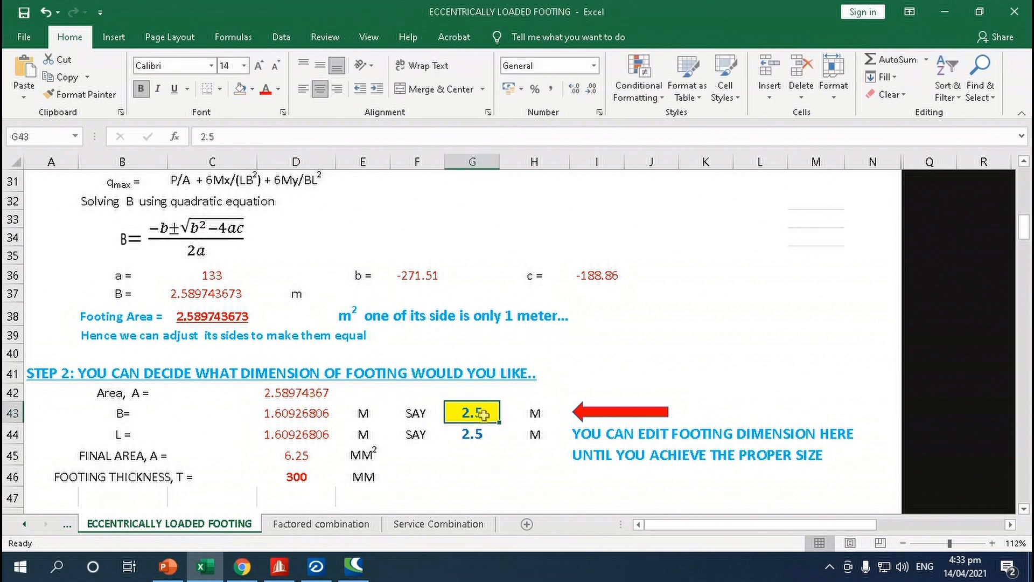
{"action": "type", "text": "1."}
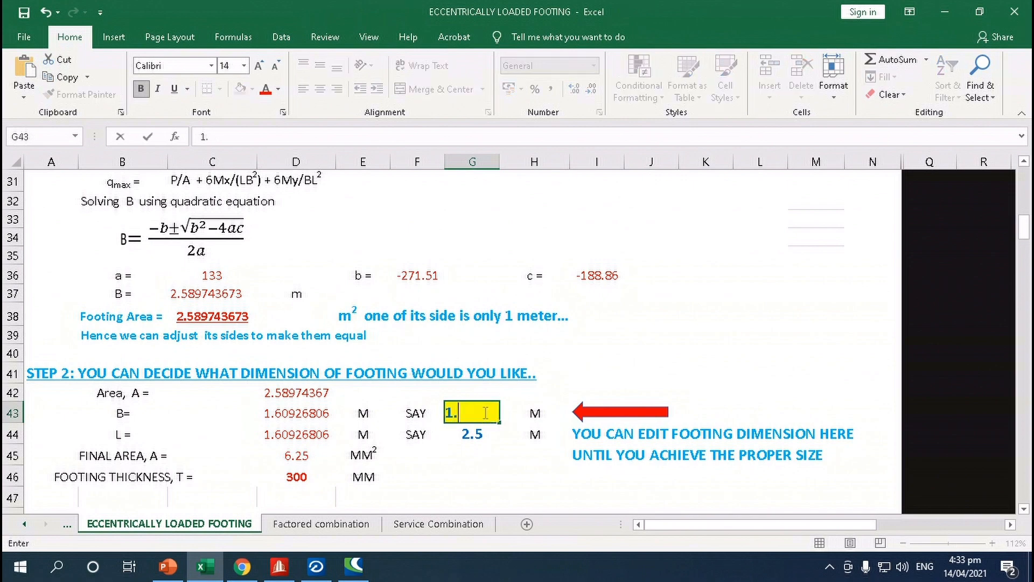
{"action": "type", "text": "8"}
{"action": "key", "text": "Return"}
Check FC1's footing size in RCDC, and compare qmax with the allowable pressure qa in the Excel sheet.
{"action": "left_click", "coordinate": [325, 571]}
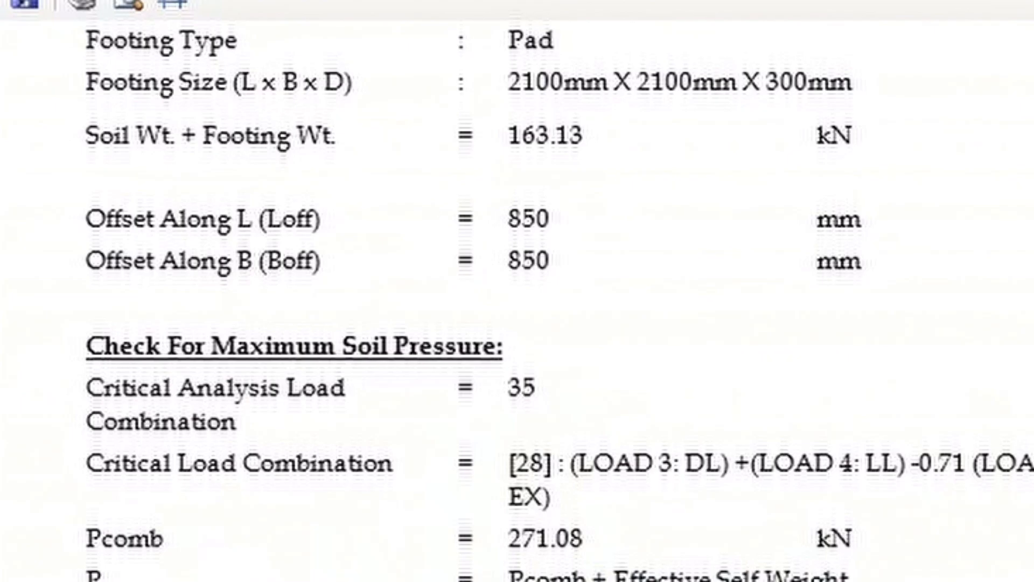
{"action": "scroll", "coordinate": [237, 217], "scroll_direction": "up", "scroll_amount": 1}
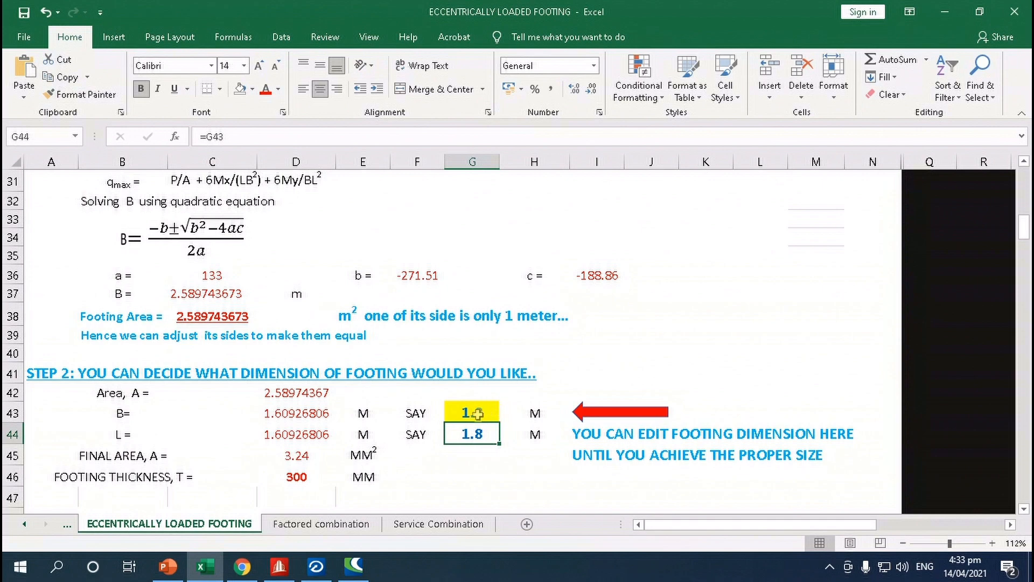
{"action": "scroll", "coordinate": [478, 413], "scroll_direction": "down", "scroll_amount": 1}
{"action": "scroll", "coordinate": [478, 414], "scroll_direction": "down", "scroll_amount": 1}
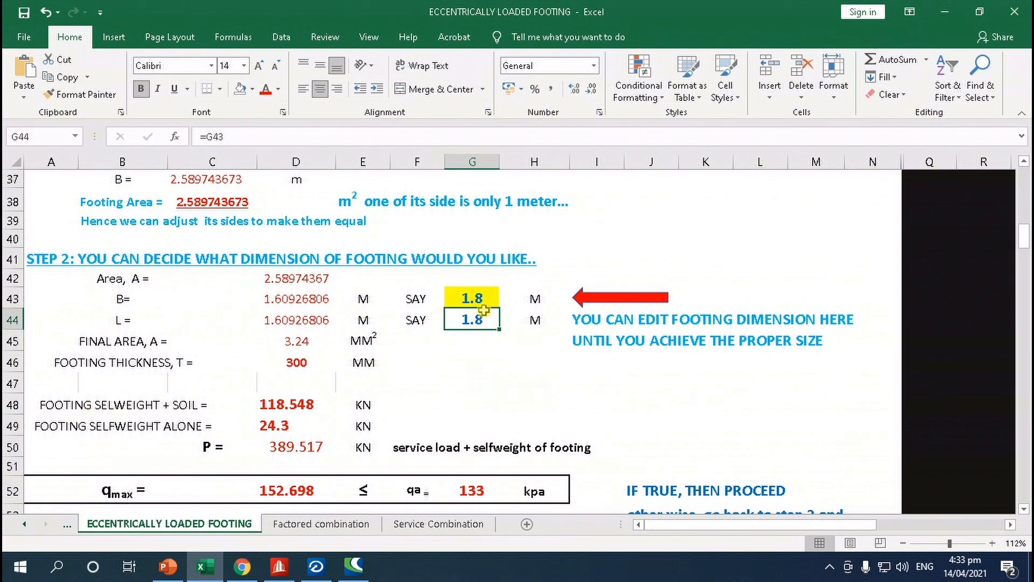
{"action": "scroll", "coordinate": [163, 486], "scroll_direction": "down", "scroll_amount": 1}
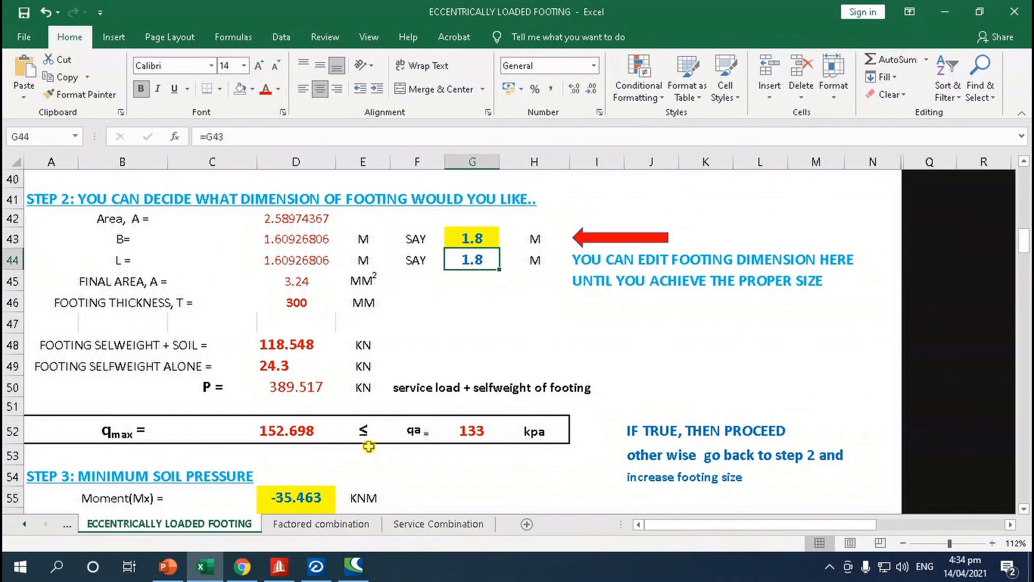
Set the Step 2 footing width B to 2 m and switch to RCDC to compare FC1's footing size.
{"action": "left_click", "coordinate": [480, 241]}
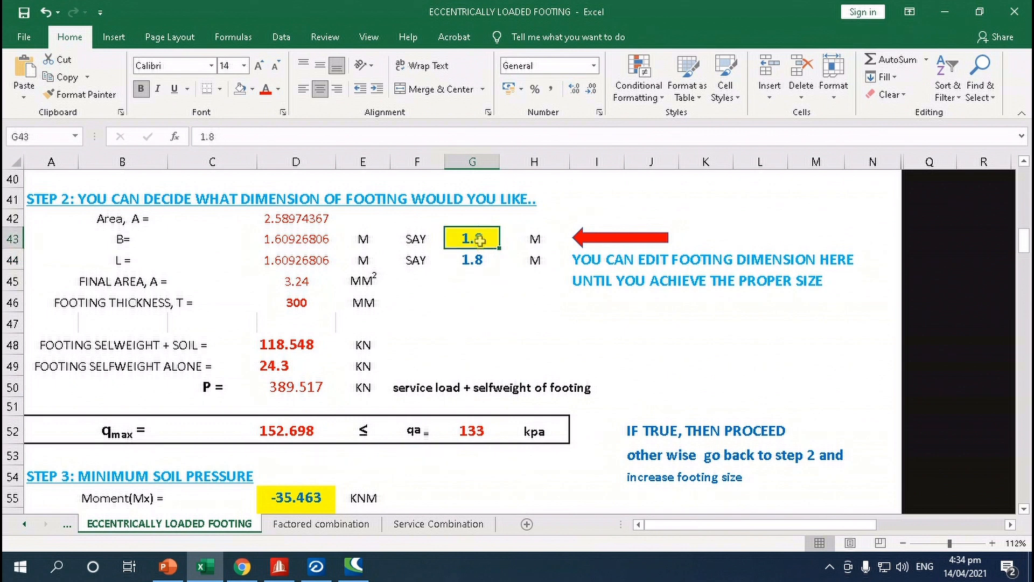
{"action": "type", "text": "2"}
{"action": "key", "text": "Return"}
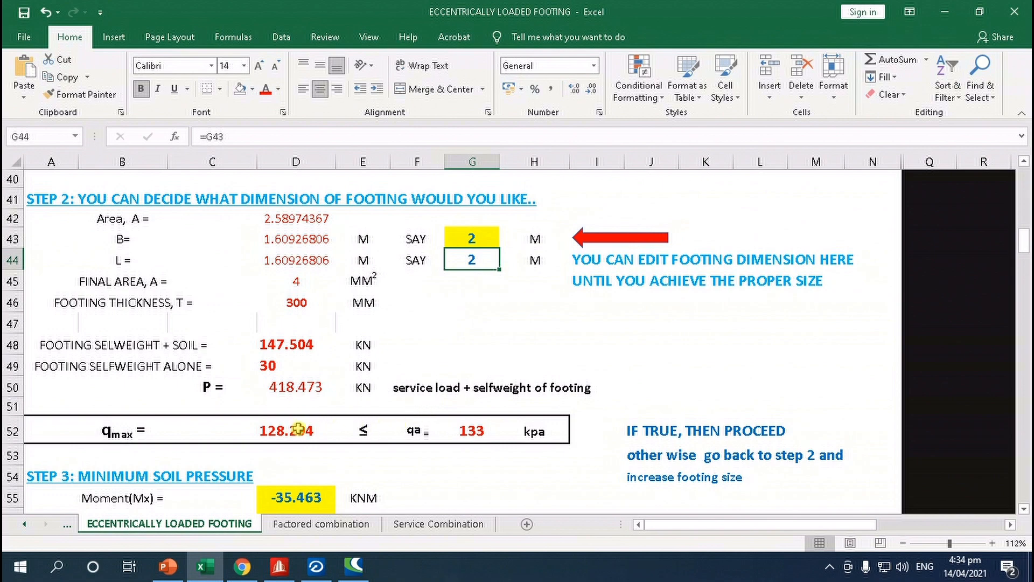
{"action": "left_click", "coordinate": [316, 567]}
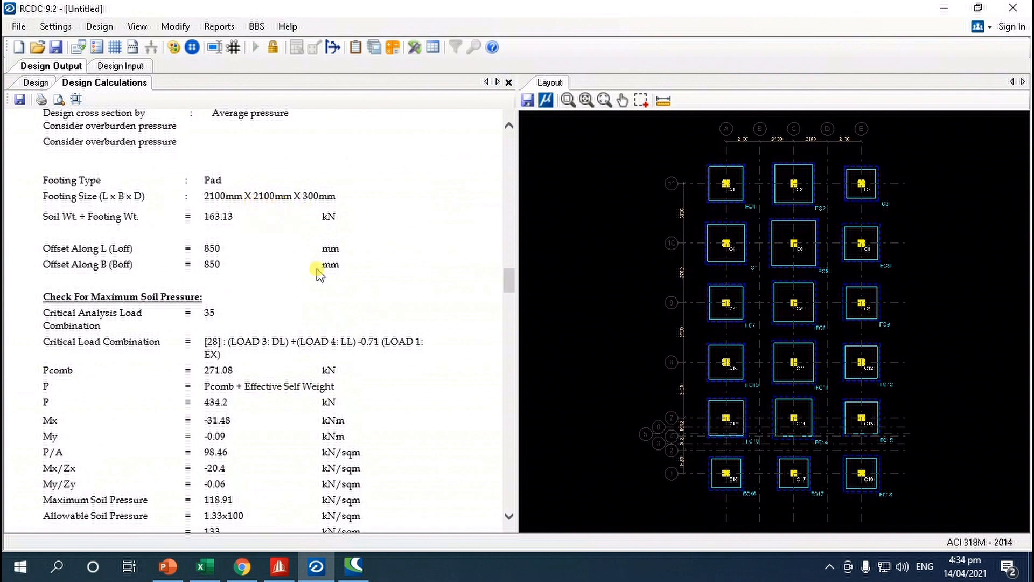
Switch to the Excel footing sheet and set the Step 2 footing width B to 2.1 m.
{"action": "left_click", "coordinate": [203, 567]}
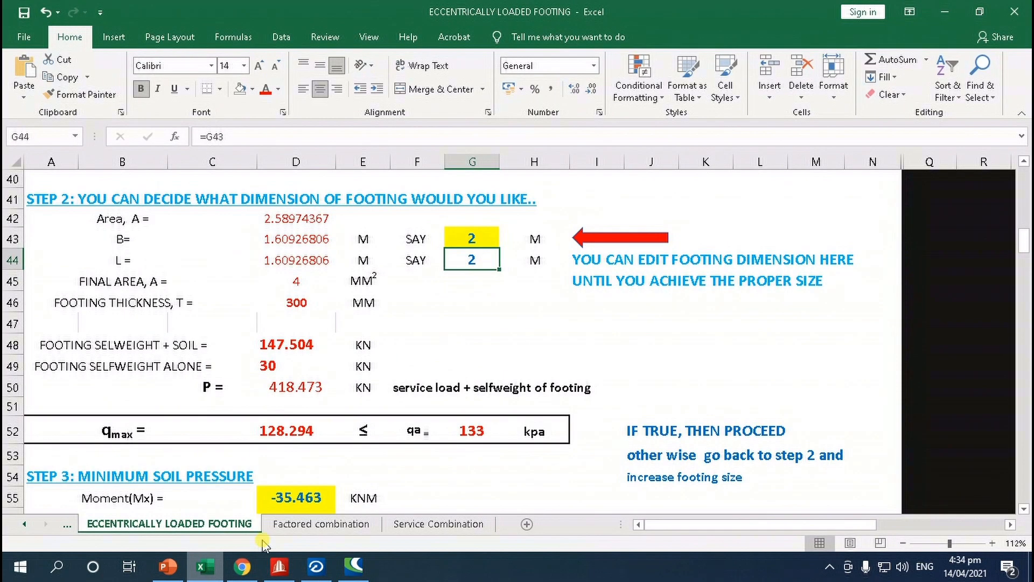
{"action": "scroll", "coordinate": [490, 317], "scroll_direction": "down", "scroll_amount": 7}
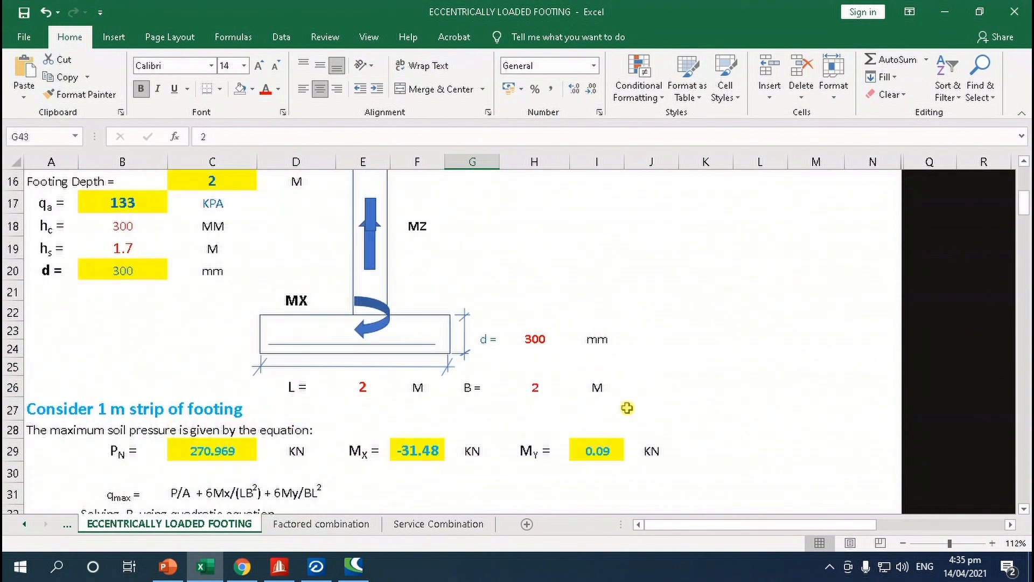
{"action": "scroll", "coordinate": [627, 408], "scroll_direction": "down", "scroll_amount": 5}
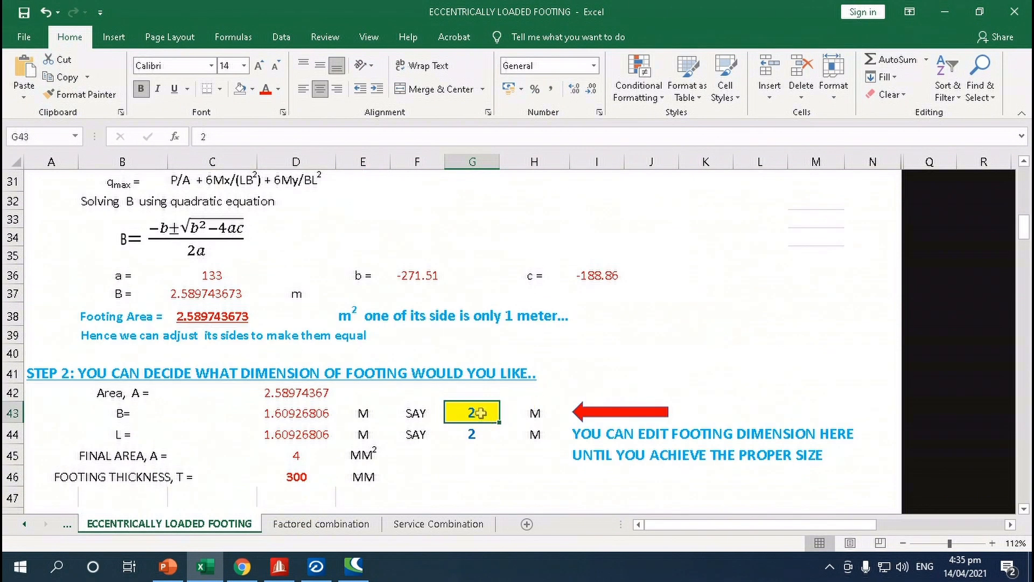
{"action": "type", "text": "2"}
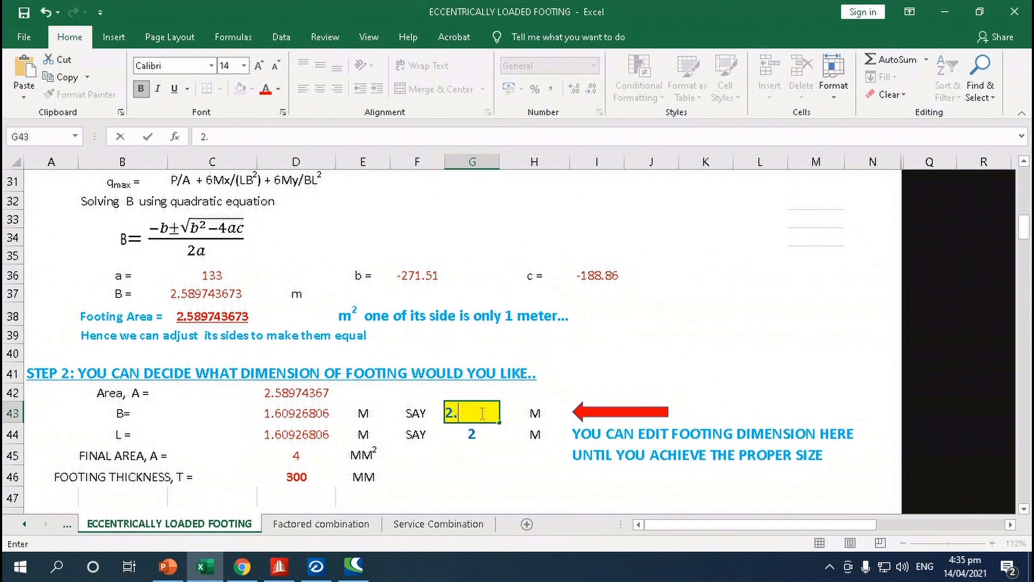
{"action": "type", "text": ".1"}
{"action": "key", "text": "Return"}
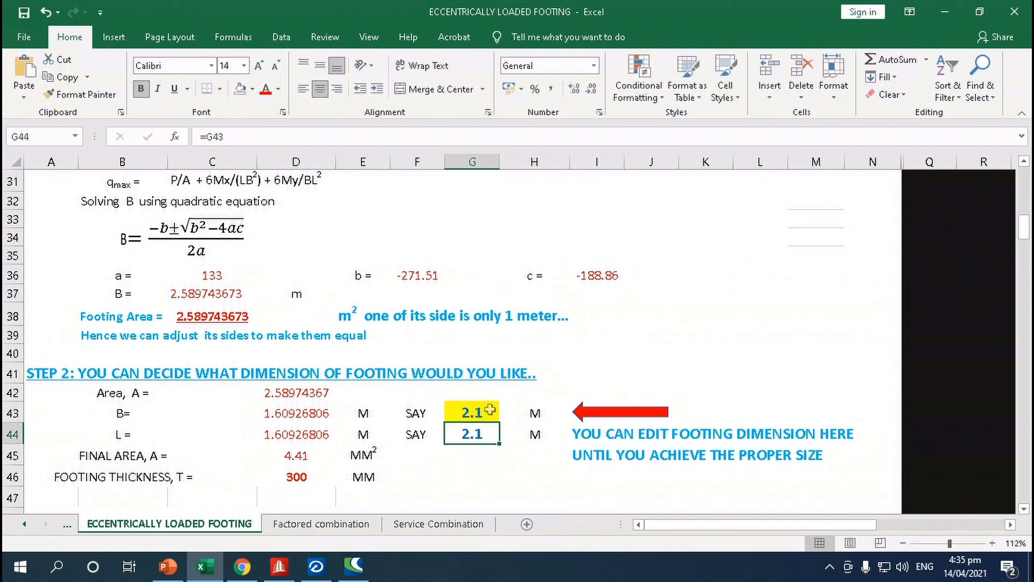
Examine the footing weight, the qmax check against qa, and the Step 3 qmin formula in the footing sheet.
{"action": "scroll", "coordinate": [490, 411], "scroll_direction": "down", "scroll_amount": 3}
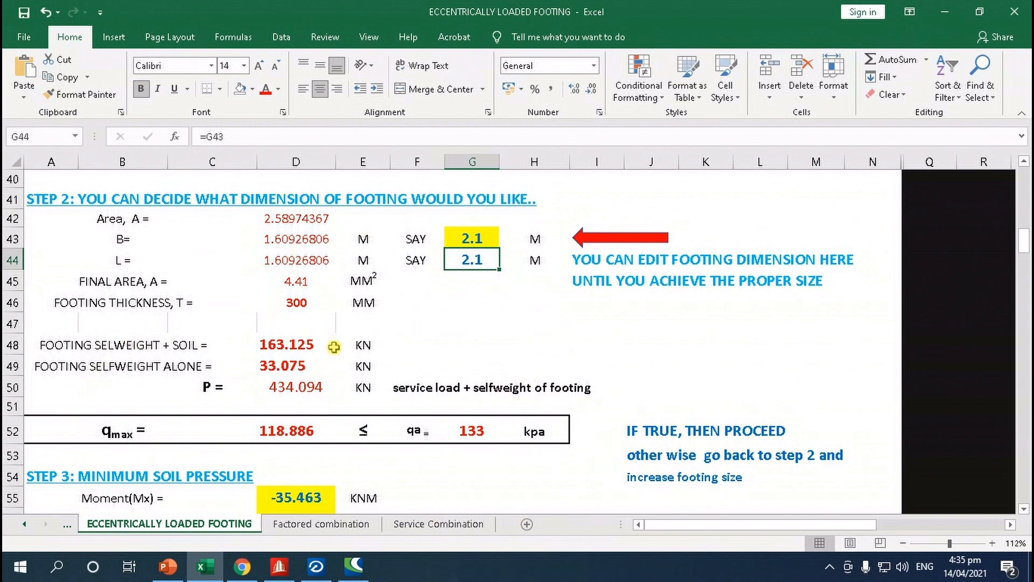
{"action": "scroll", "coordinate": [334, 347], "scroll_direction": "down", "scroll_amount": 1}
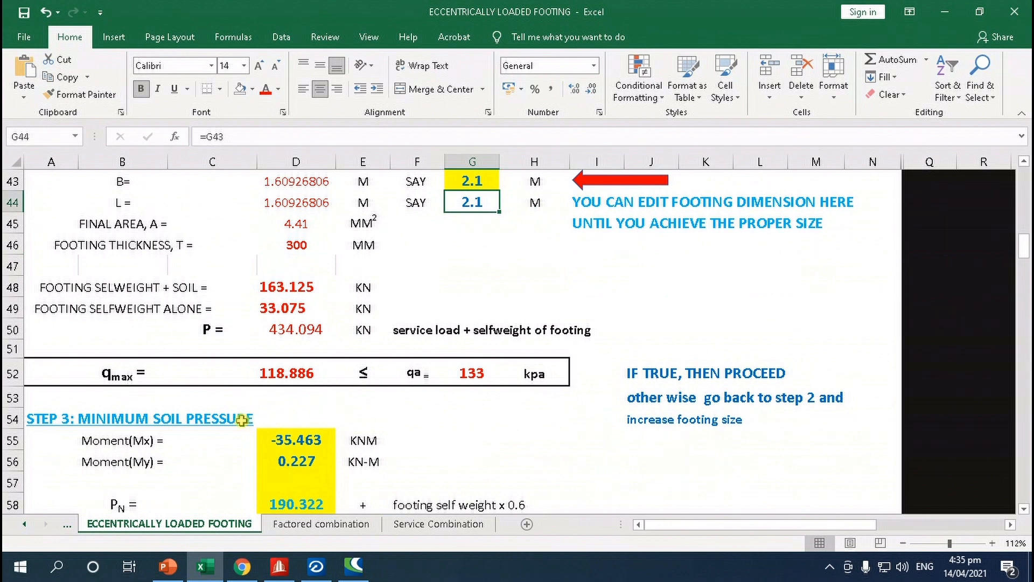
{"action": "scroll", "coordinate": [231, 428], "scroll_direction": "down", "scroll_amount": 1}
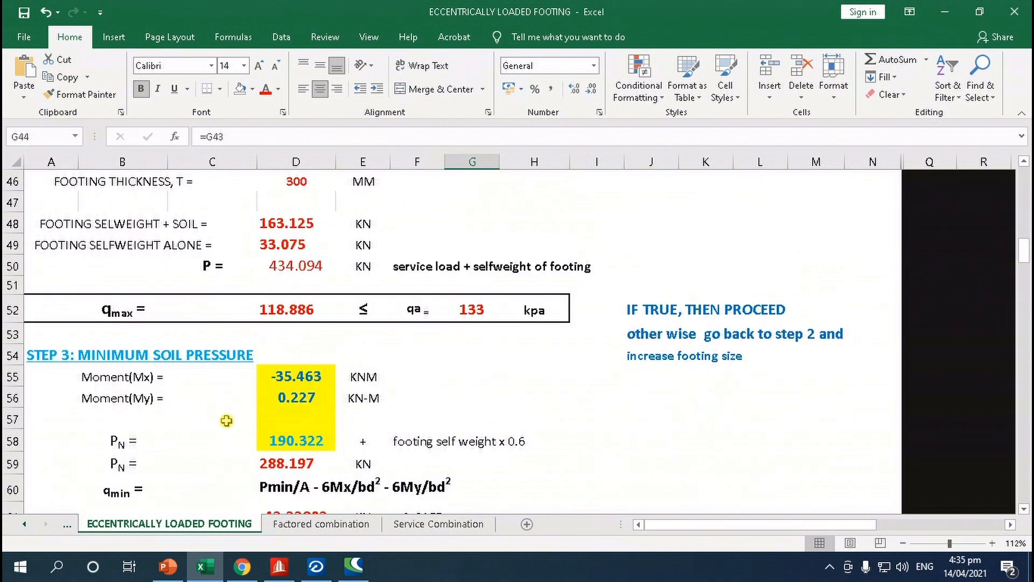
{"action": "scroll", "coordinate": [224, 421], "scroll_direction": "down", "scroll_amount": 2}
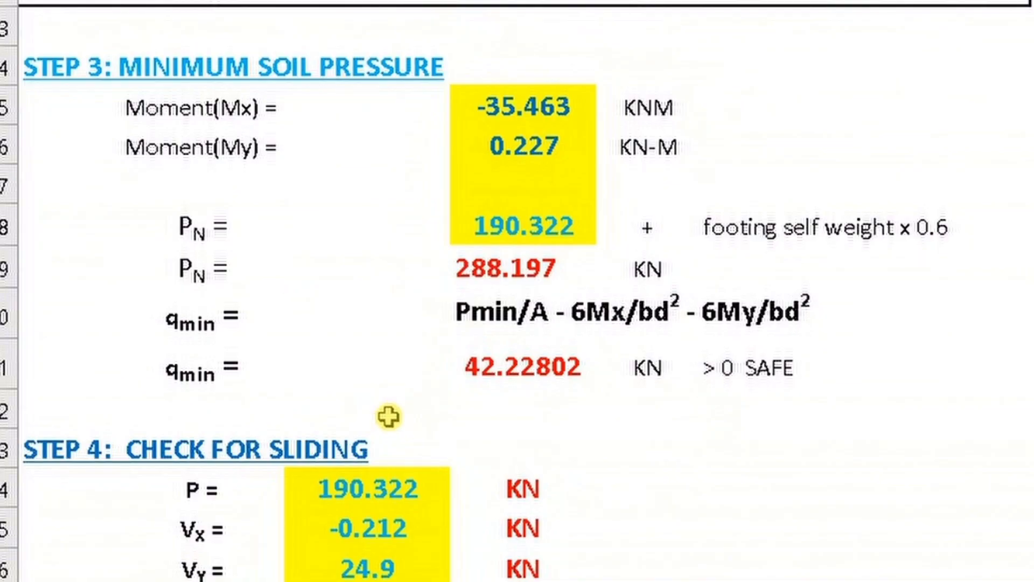
{"action": "scroll", "coordinate": [389, 415], "scroll_direction": "down", "scroll_amount": 1}
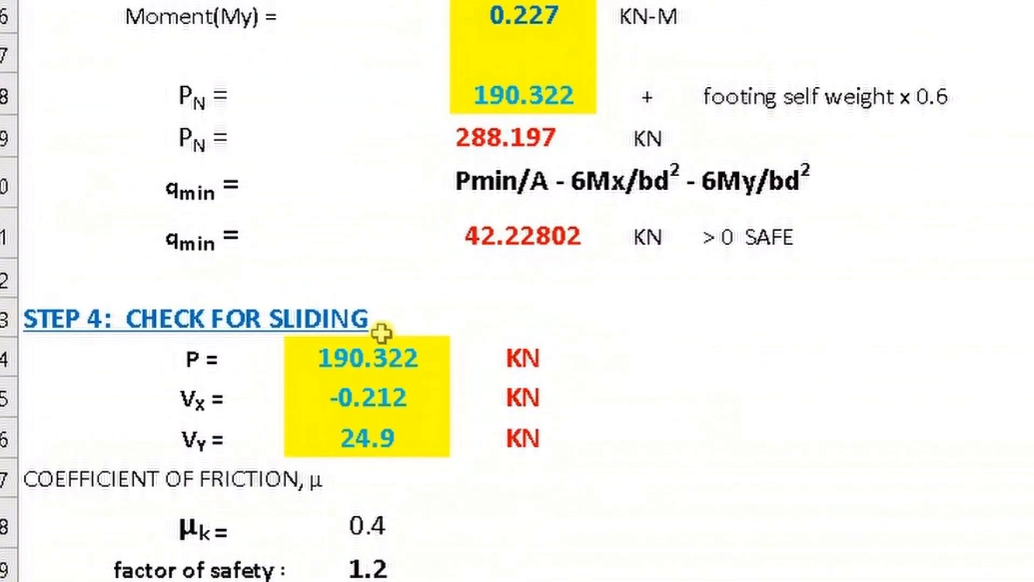
{"action": "left_click", "coordinate": [181, 243]}
{"action": "left_click", "coordinate": [518, 241]}
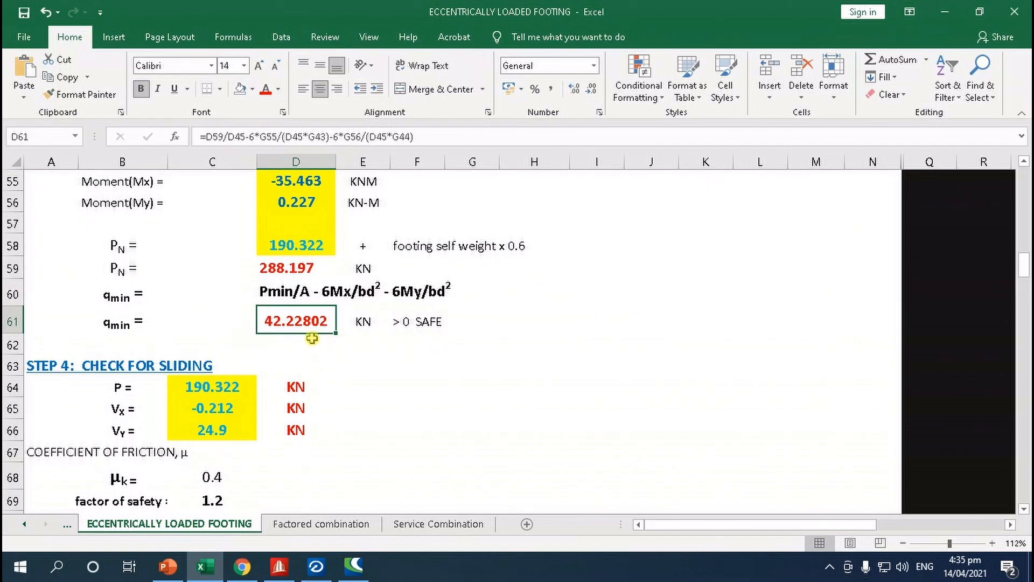
Look through the remaining bending and one-way shear design steps, and return to Step 3 for minimum soil pressure.
{"action": "scroll", "coordinate": [711, 367], "scroll_direction": "down", "scroll_amount": 17}
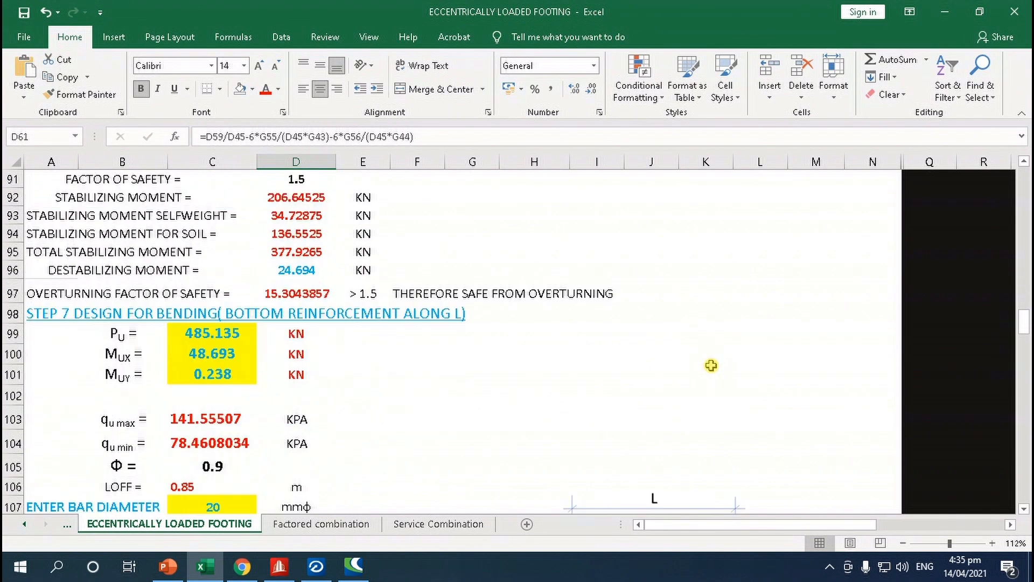
{"action": "scroll", "coordinate": [712, 367], "scroll_direction": "down", "scroll_amount": 10}
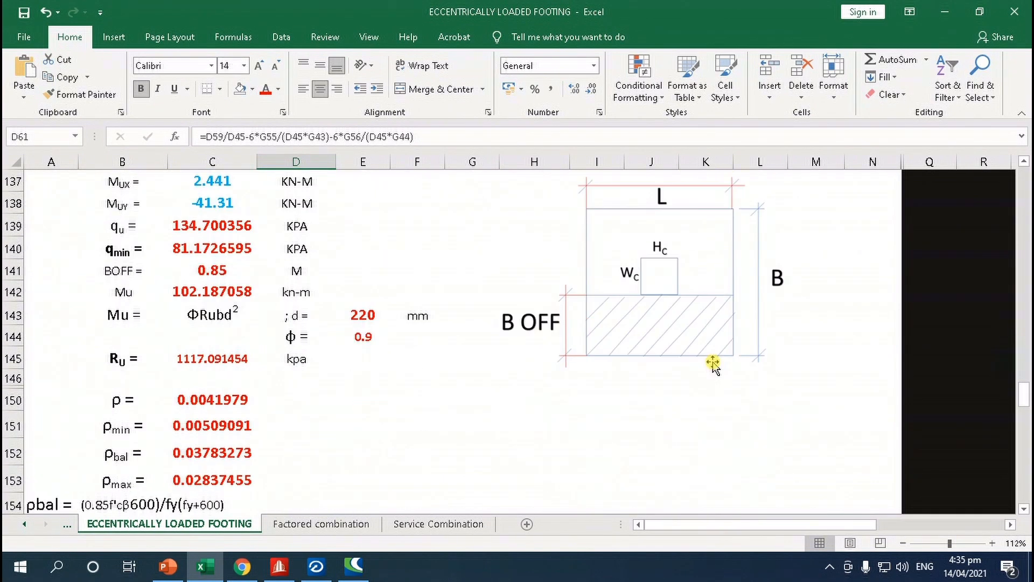
{"action": "scroll", "coordinate": [713, 365], "scroll_direction": "down", "scroll_amount": 10}
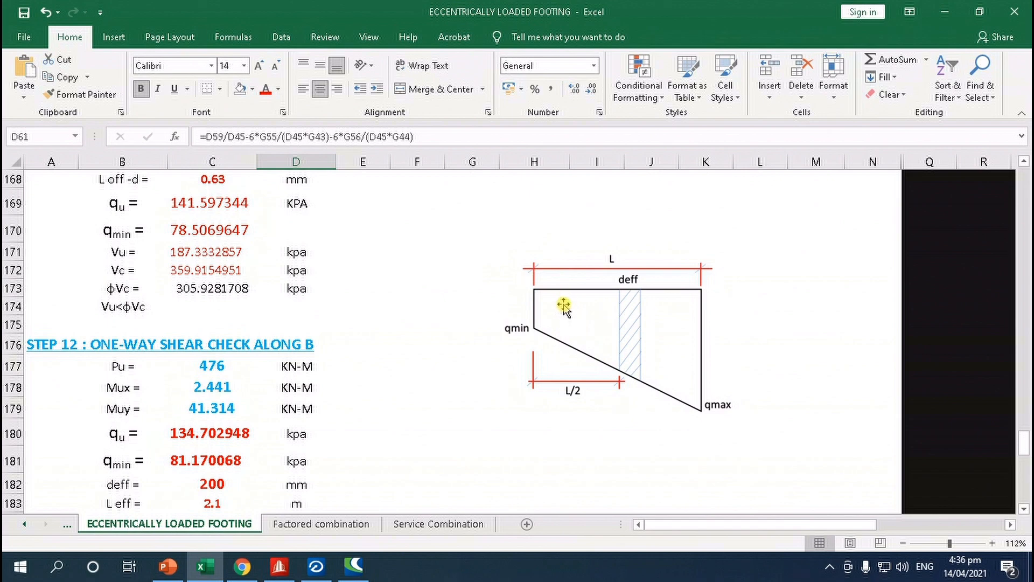
{"action": "scroll", "coordinate": [330, 375], "scroll_direction": "up", "scroll_amount": 15}
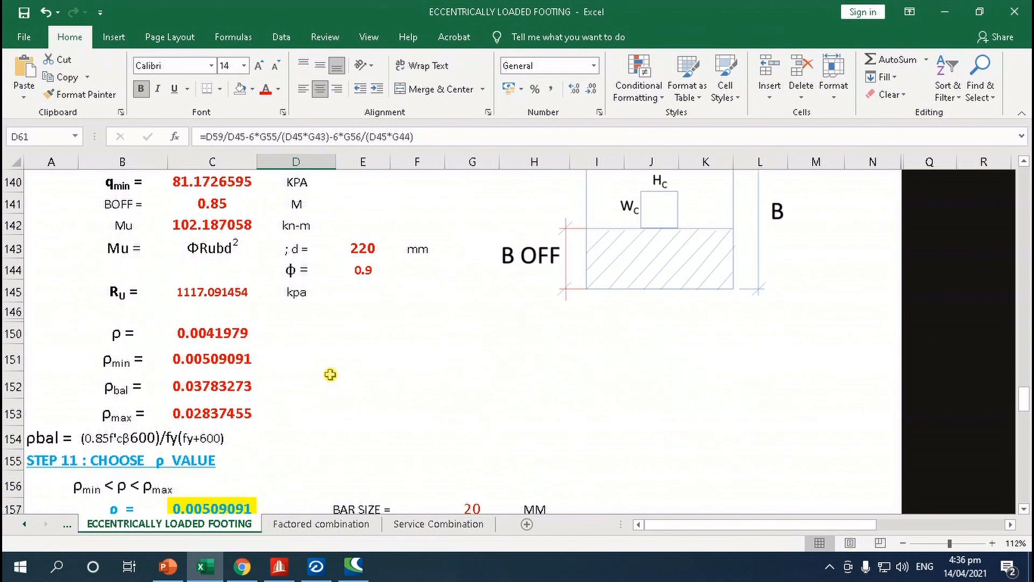
{"action": "scroll", "coordinate": [331, 375], "scroll_direction": "up", "scroll_amount": 20}
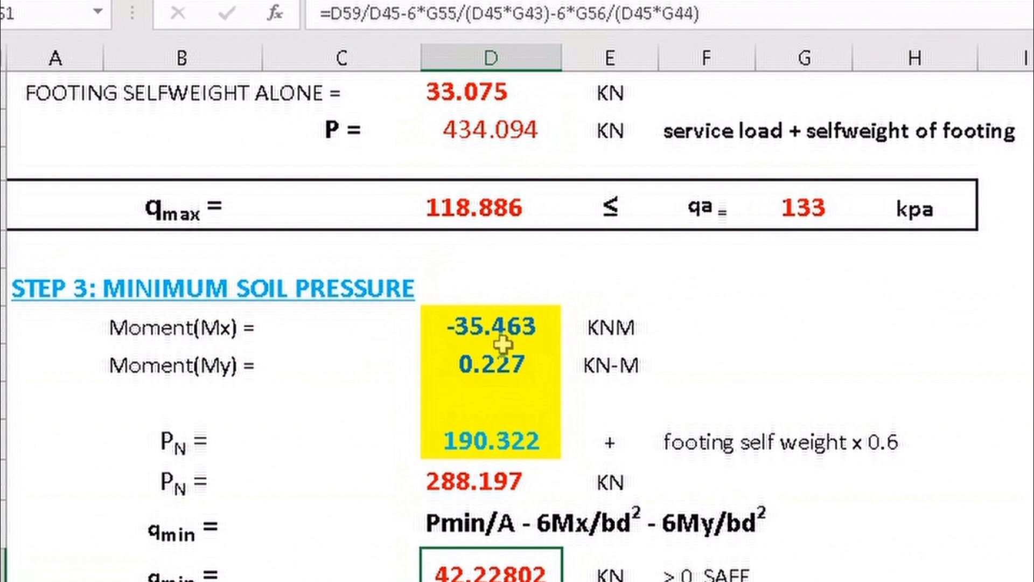
Examine node 1018's lowest Force-Y values and matching Moment-Z values, especially load combination 29, in the Service Combination sheet.
{"action": "key", "text": "ctrl+Page_Down"}
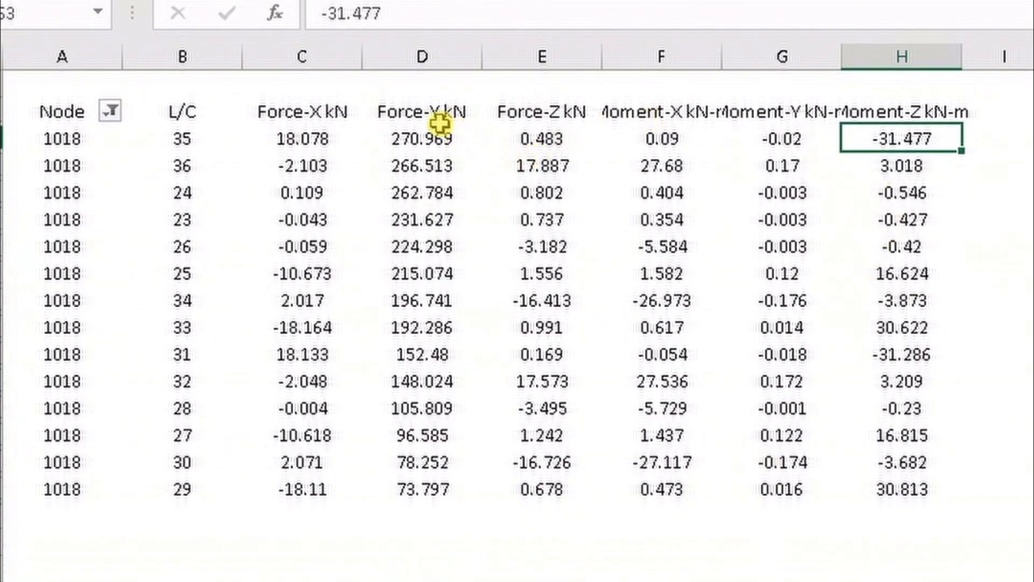
{"action": "left_click", "coordinate": [431, 501]}
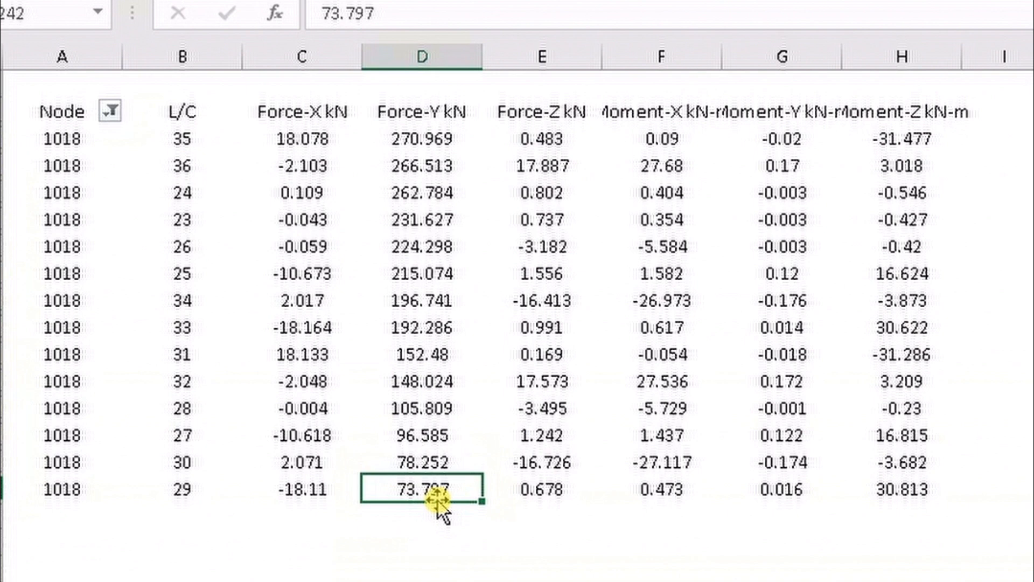
{"action": "left_click", "coordinate": [916, 497]}
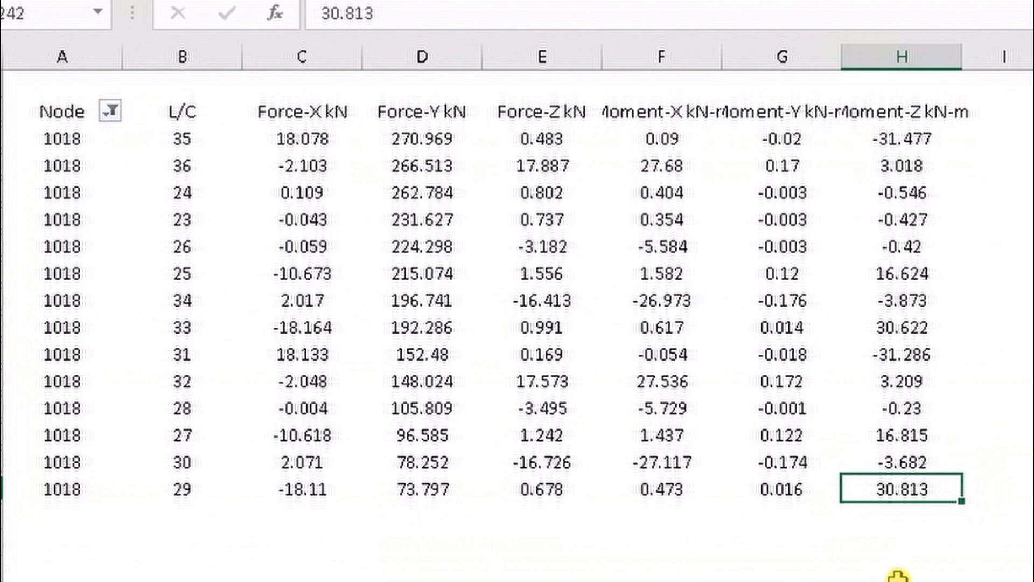
{"action": "left_click", "coordinate": [406, 501]}
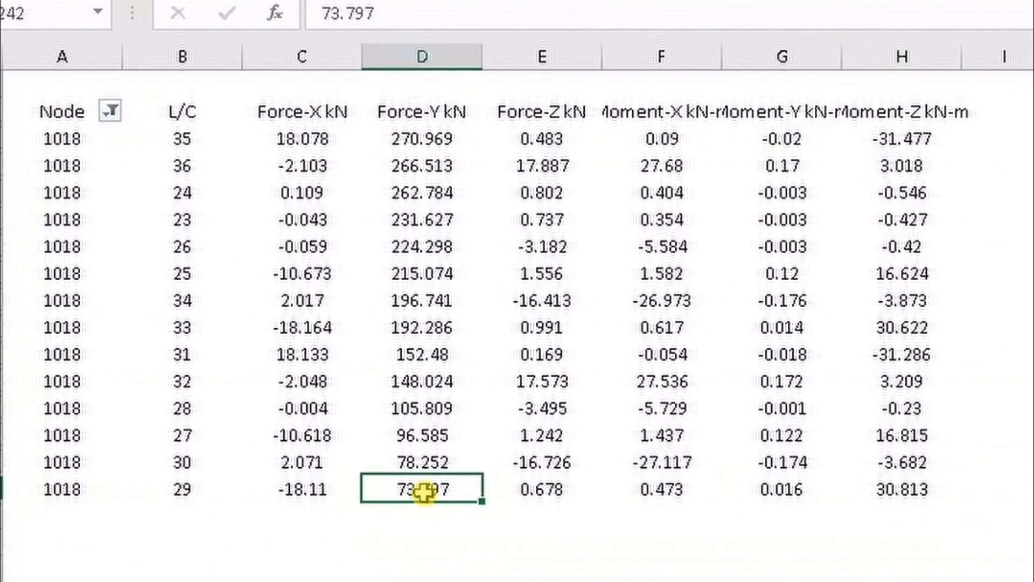
{"action": "left_click", "coordinate": [927, 490]}
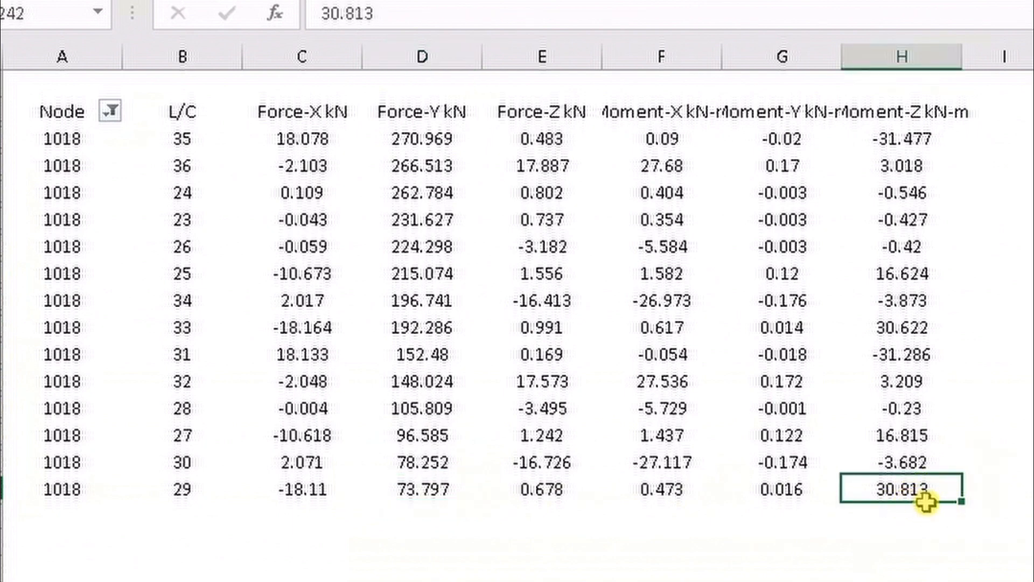
{"action": "left_click", "coordinate": [410, 488]}
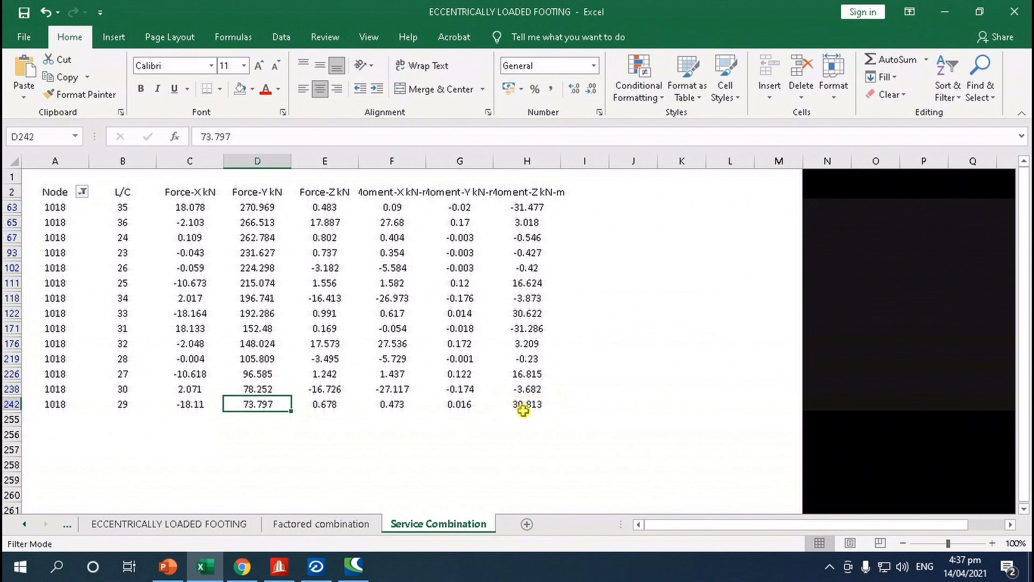
{"action": "left_click", "coordinate": [530, 409]}
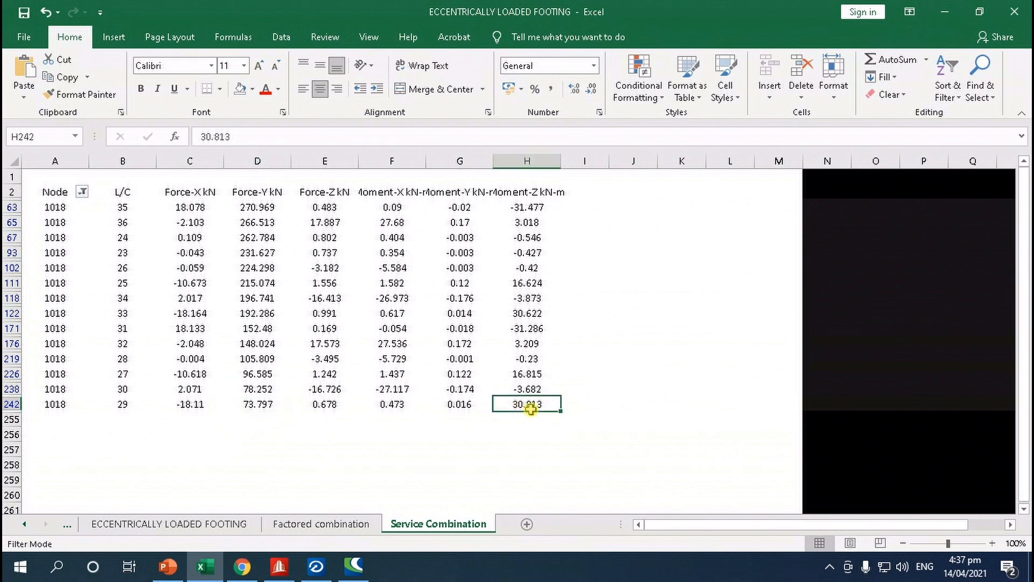
{"action": "left_click", "coordinate": [531, 390]}
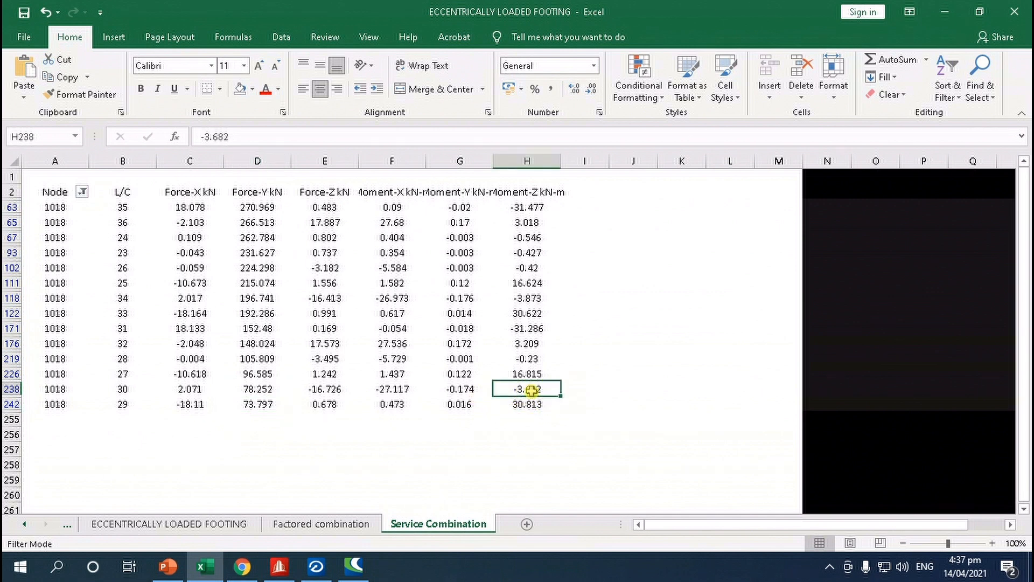
{"action": "left_click", "coordinate": [249, 388]}
{"action": "left_click", "coordinate": [259, 411]}
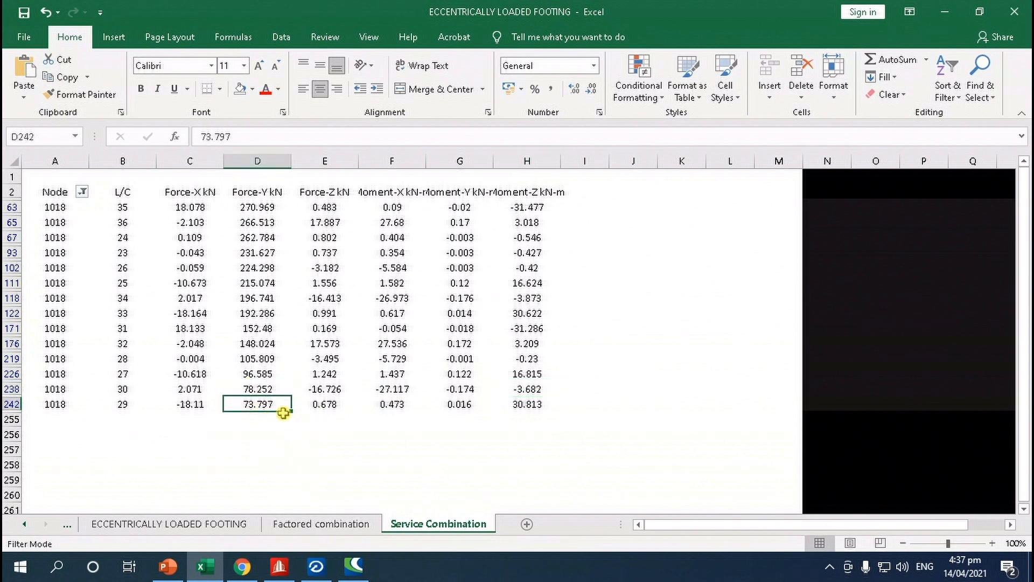
Check the critical combination for minimum soil pressure in RCDC, and locate load combination 29's Force-Y in the Excel service combinations.
{"action": "left_click", "coordinate": [320, 568]}
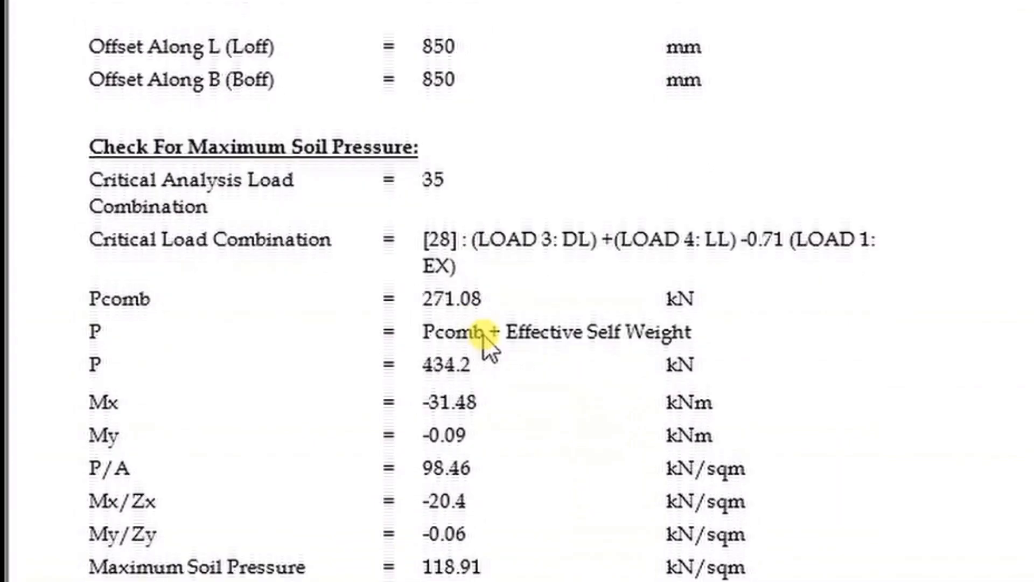
{"action": "scroll", "coordinate": [232, 394], "scroll_direction": "down", "scroll_amount": 5}
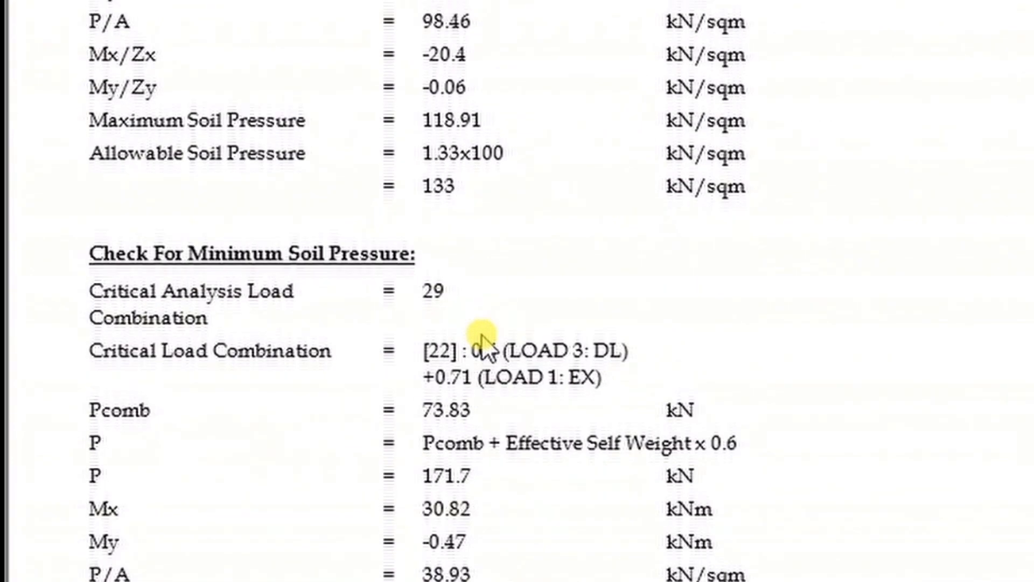
{"action": "scroll", "coordinate": [483, 345], "scroll_direction": "down", "scroll_amount": 3}
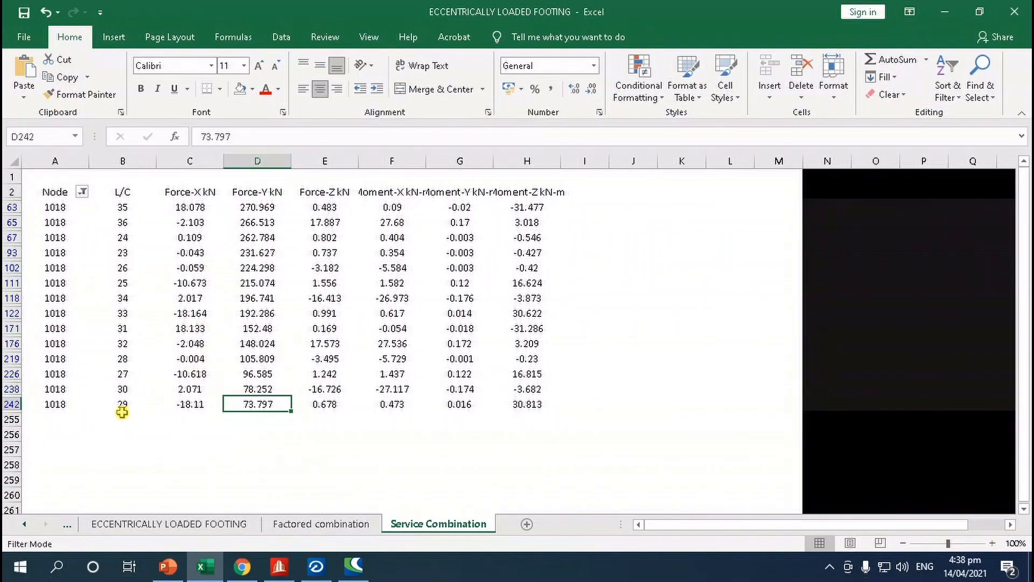
{"action": "left_click", "coordinate": [122, 410]}
{"action": "left_click", "coordinate": [267, 407]}
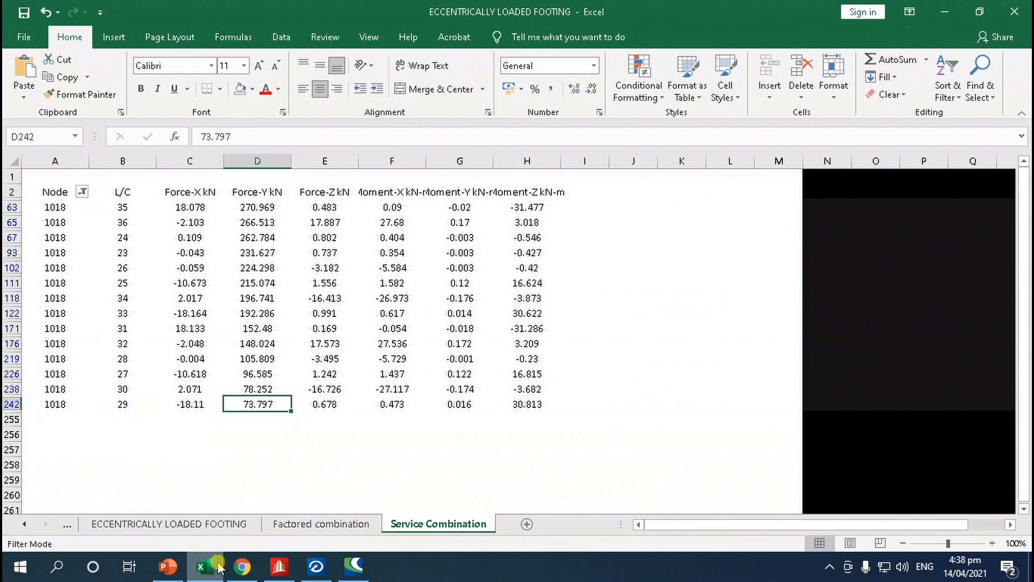
Set the Step 3 axial load PN to 73.797 kN in the eccentrically loaded footing sheet.
{"action": "left_click", "coordinate": [163, 524]}
{"action": "left_click", "coordinate": [312, 378]}
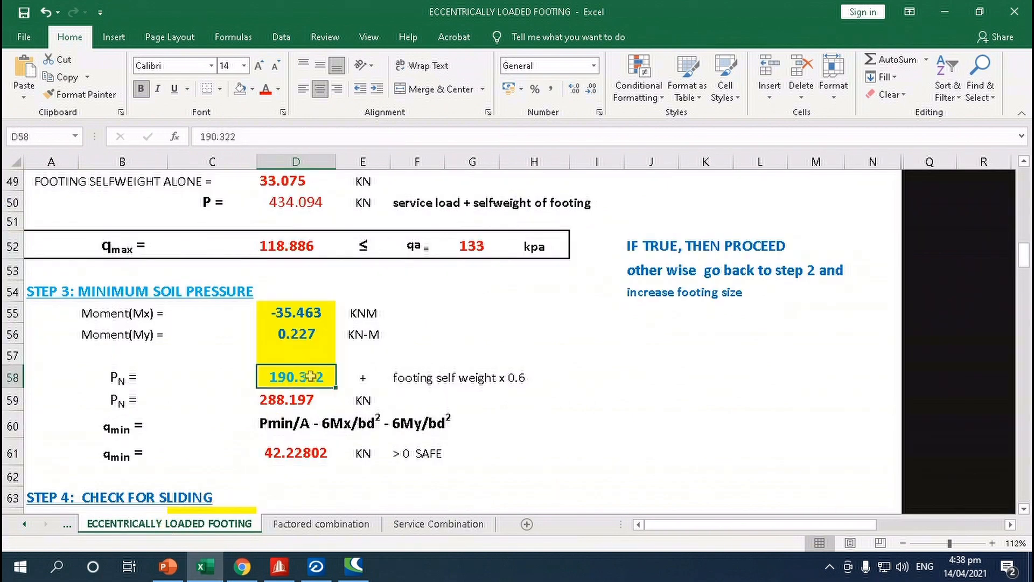
{"action": "type", "text": "73"}
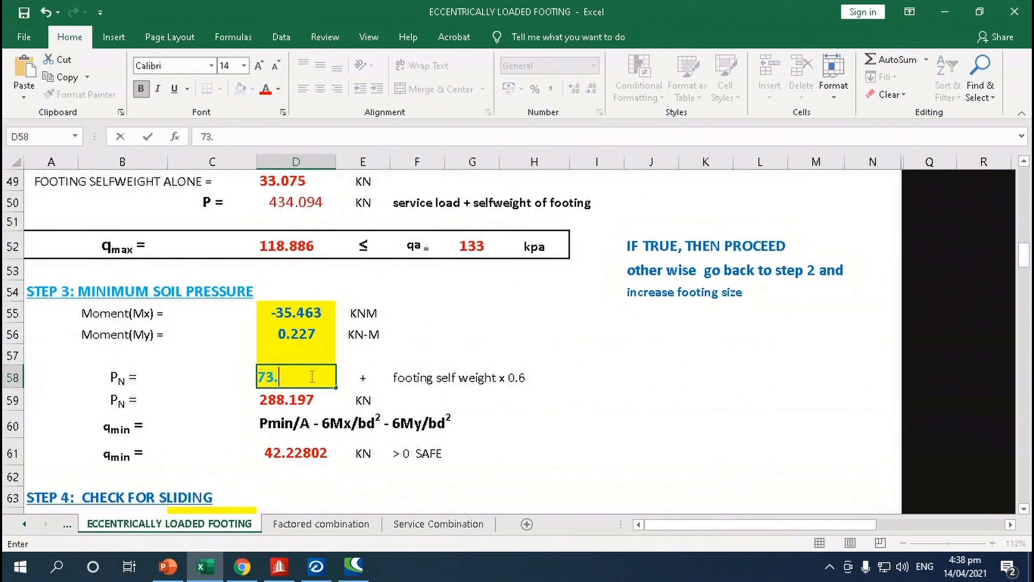
{"action": "type", "text": ".797"}
{"action": "key", "text": "Tab"}
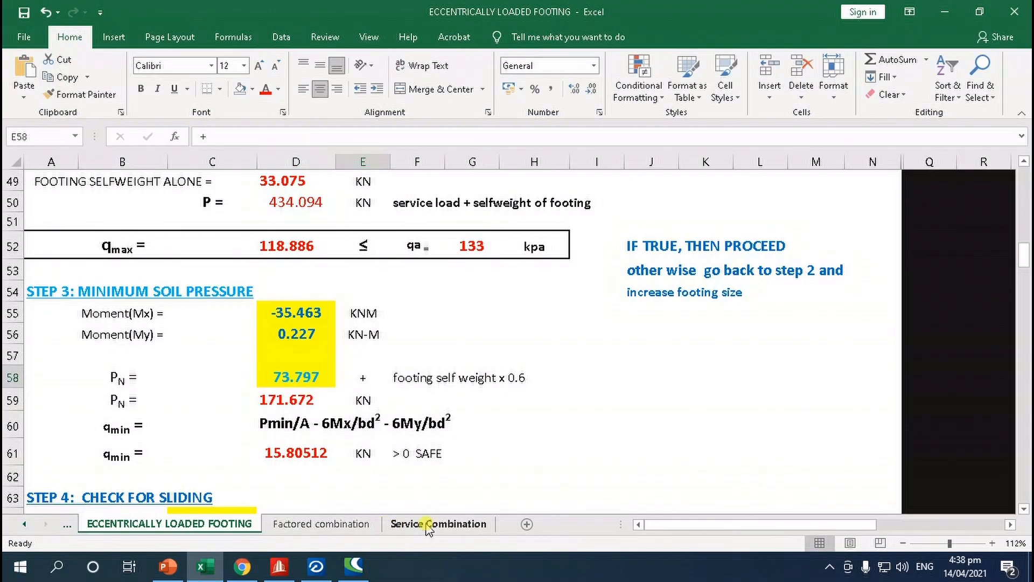
Check load combination 29's Moment-Z in the service combinations and set the Step 3 moment Mx to 30.813 kN-m.
{"action": "left_click", "coordinate": [426, 524]}
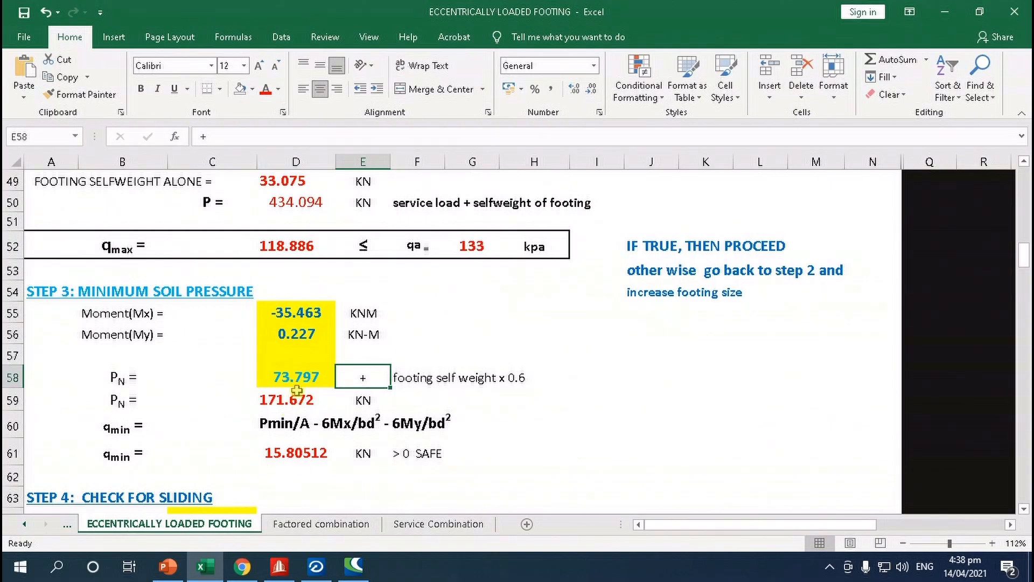
{"action": "left_click", "coordinate": [299, 315]}
{"action": "type", "text": "30.813"}
{"action": "key", "text": "Return"}
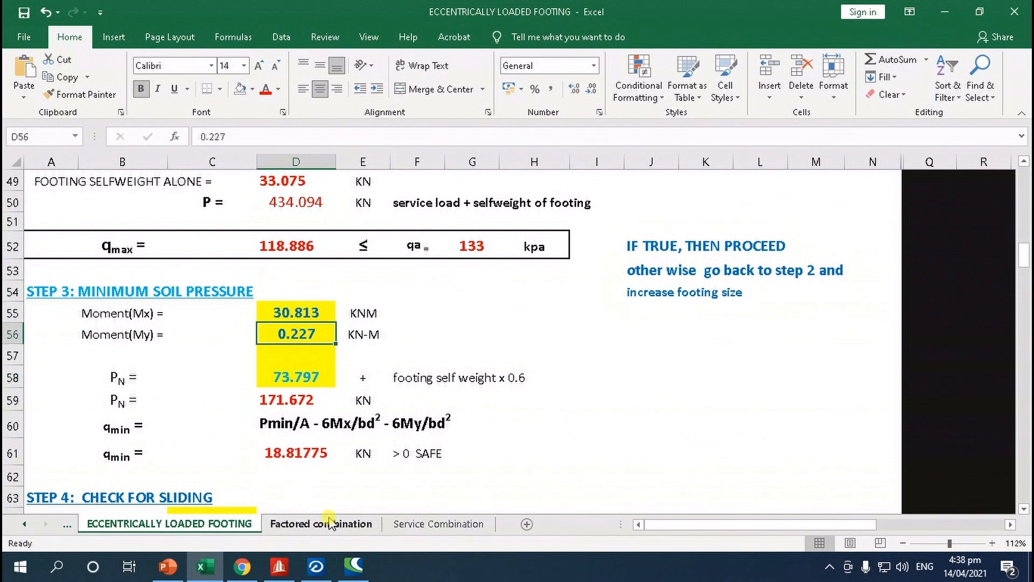
Look up load combination 29's Moment-X in the service combinations and set the Step 3 moment My to 0.473 kN-m.
{"action": "left_click", "coordinate": [403, 524]}
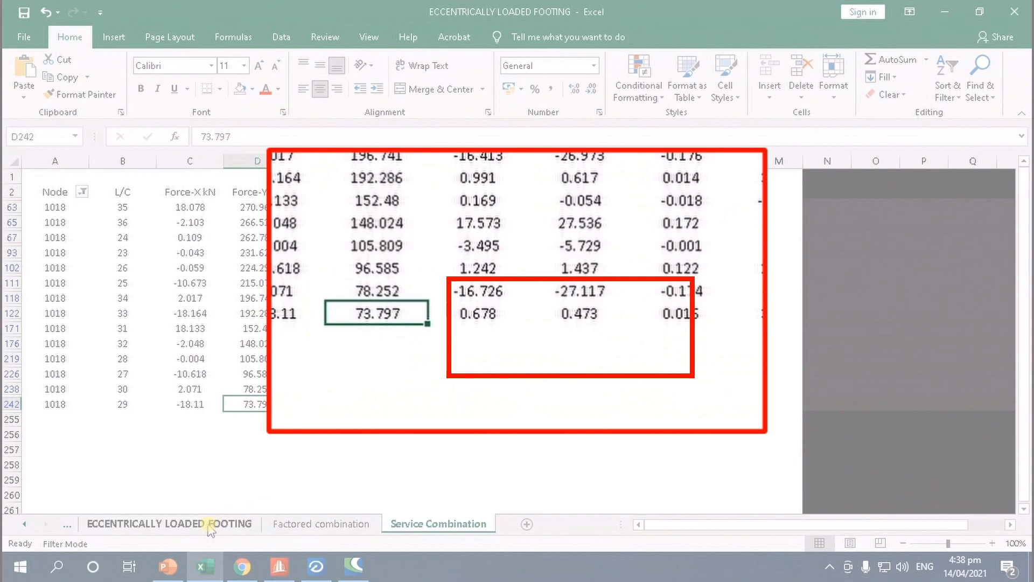
{"action": "left_click", "coordinate": [209, 523]}
{"action": "type", "text": ".473"}
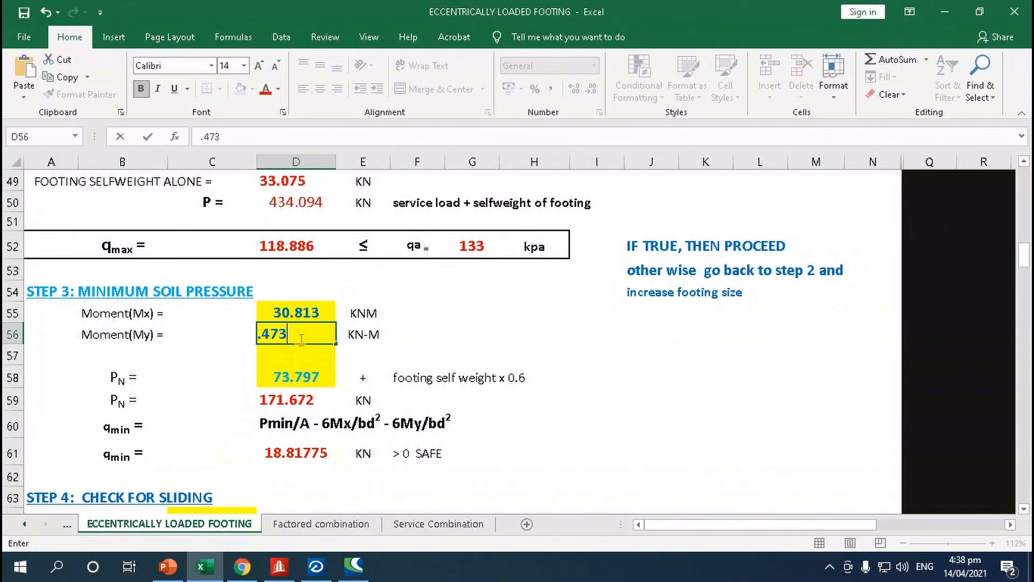
{"action": "key", "text": "Return"}
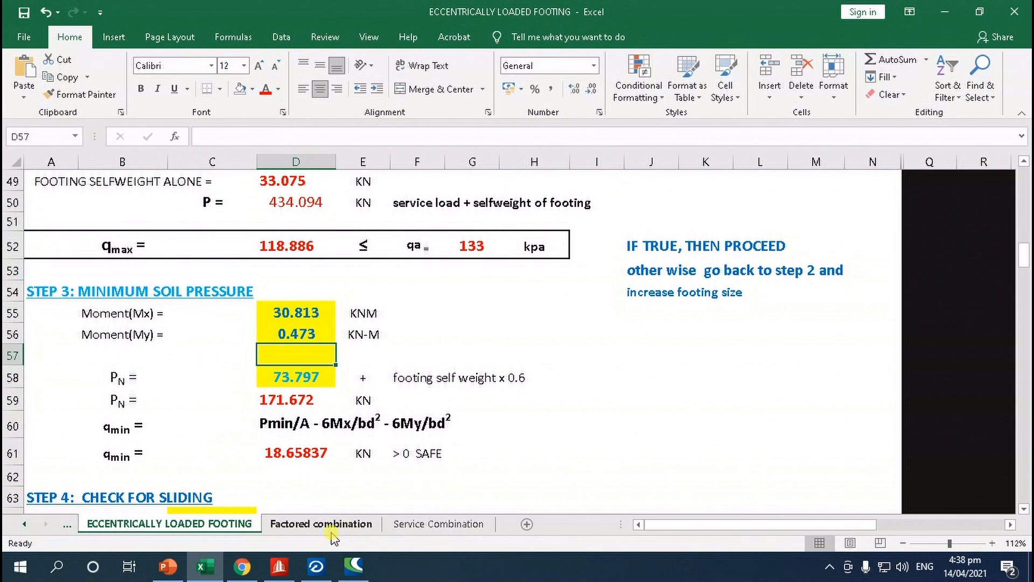
Examine how the Step 3 axial load PN adds 0.6 times the footing self weight to load combination 29's axial load.
{"action": "left_click", "coordinate": [319, 568]}
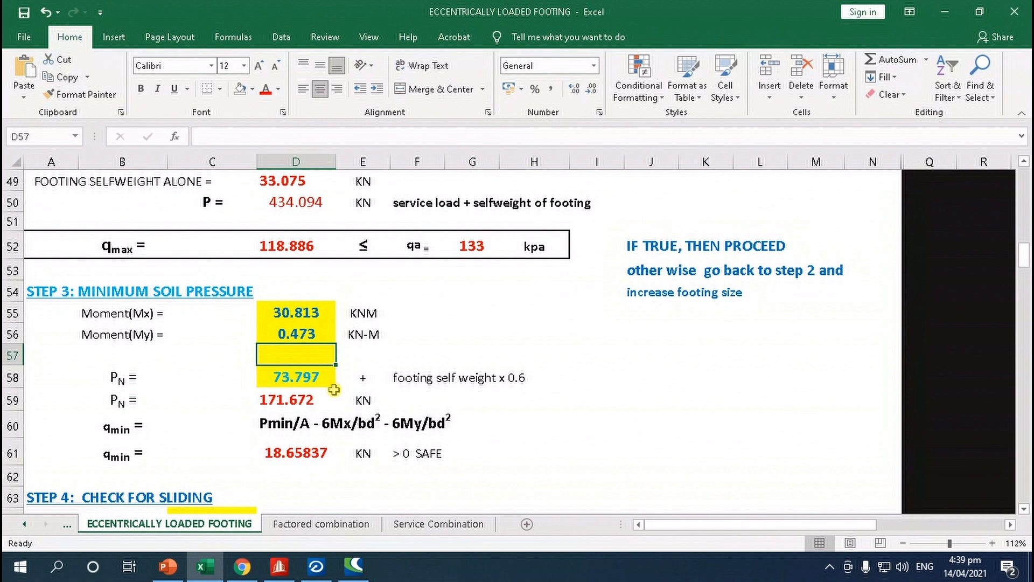
{"action": "left_click", "coordinate": [288, 383]}
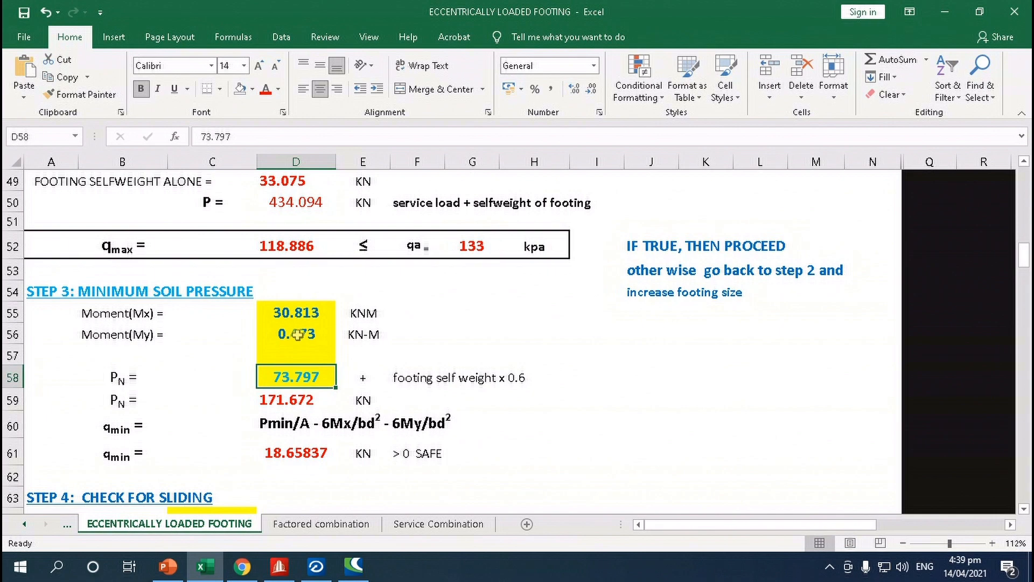
{"action": "left_click", "coordinate": [121, 406]}
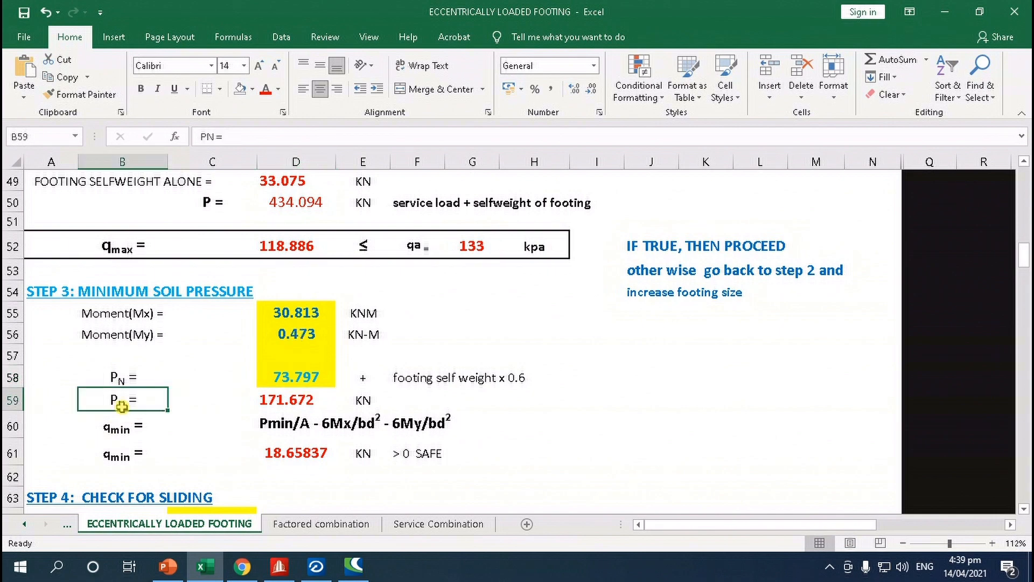
{"action": "left_click", "coordinate": [267, 401]}
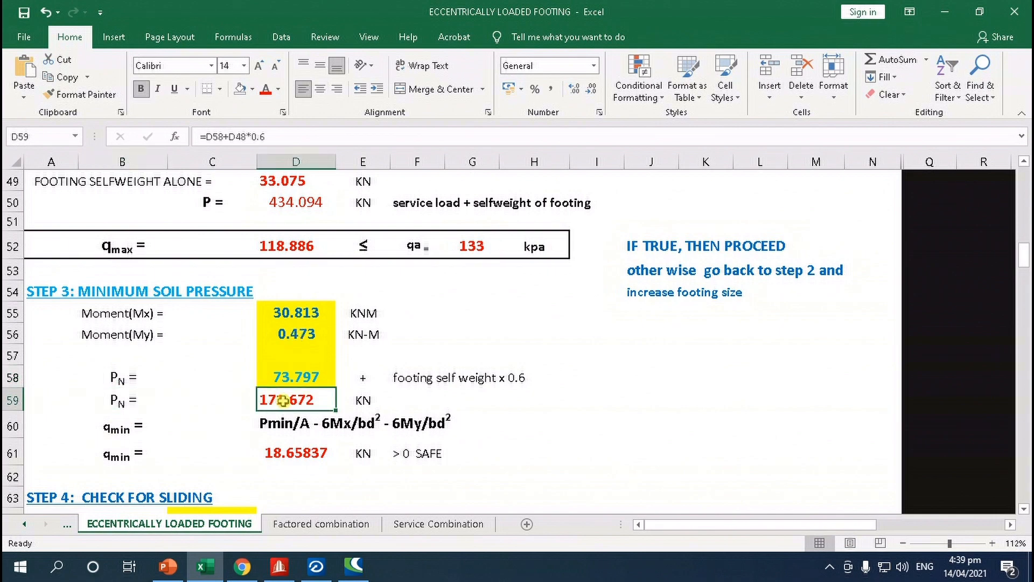
{"action": "scroll", "coordinate": [283, 400], "scroll_direction": "up", "scroll_amount": 4}
{"action": "scroll", "coordinate": [283, 399], "scroll_direction": "down", "scroll_amount": 5}
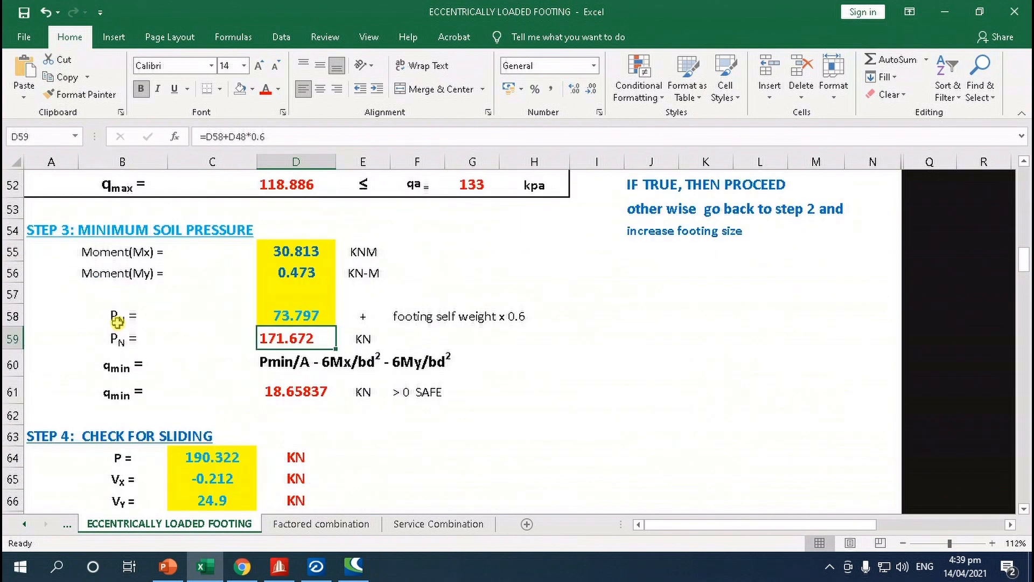
{"action": "left_click", "coordinate": [118, 322]}
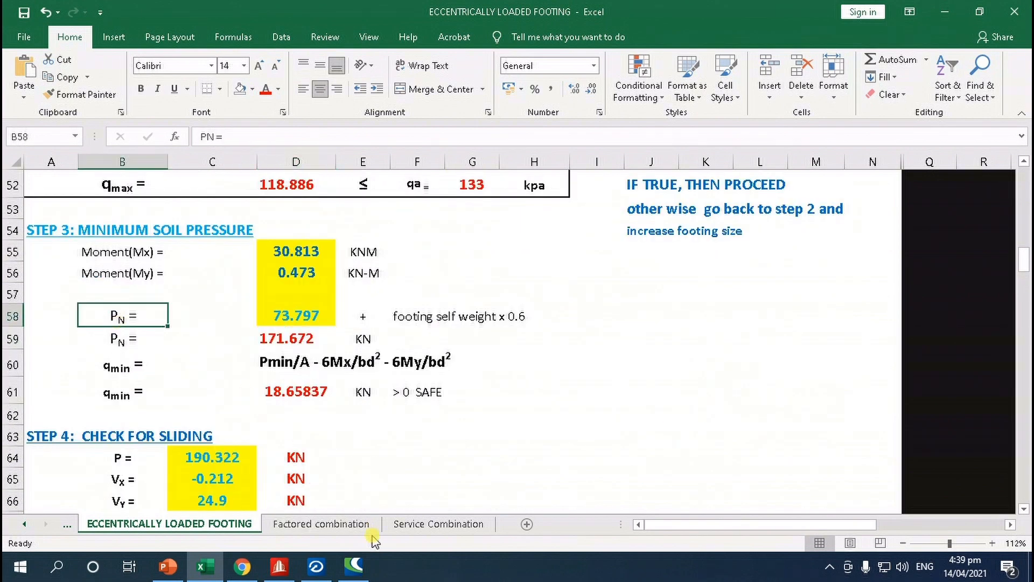
{"action": "left_click", "coordinate": [425, 531]}
{"action": "left_click", "coordinate": [203, 525]}
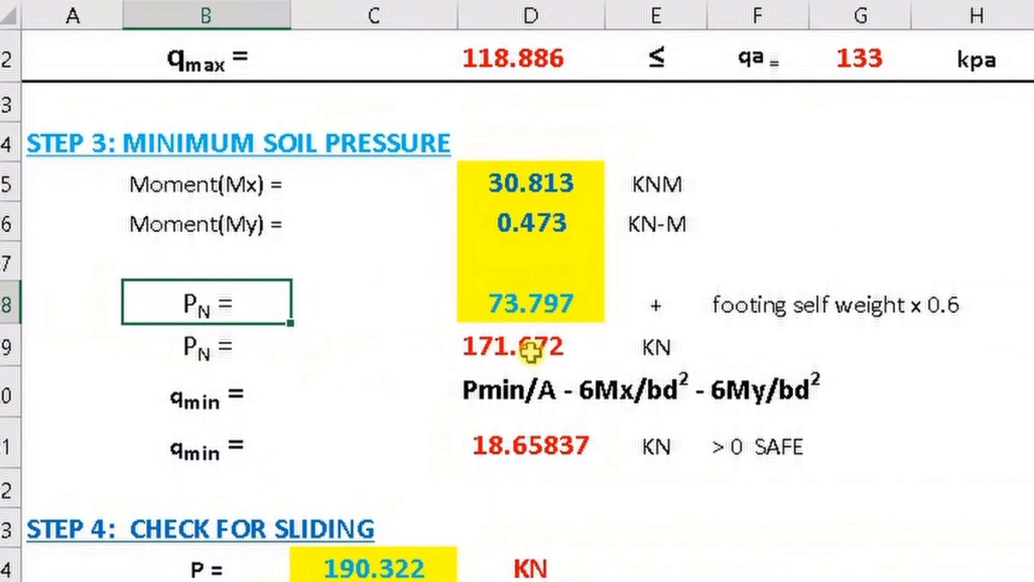
{"action": "left_click", "coordinate": [298, 342]}
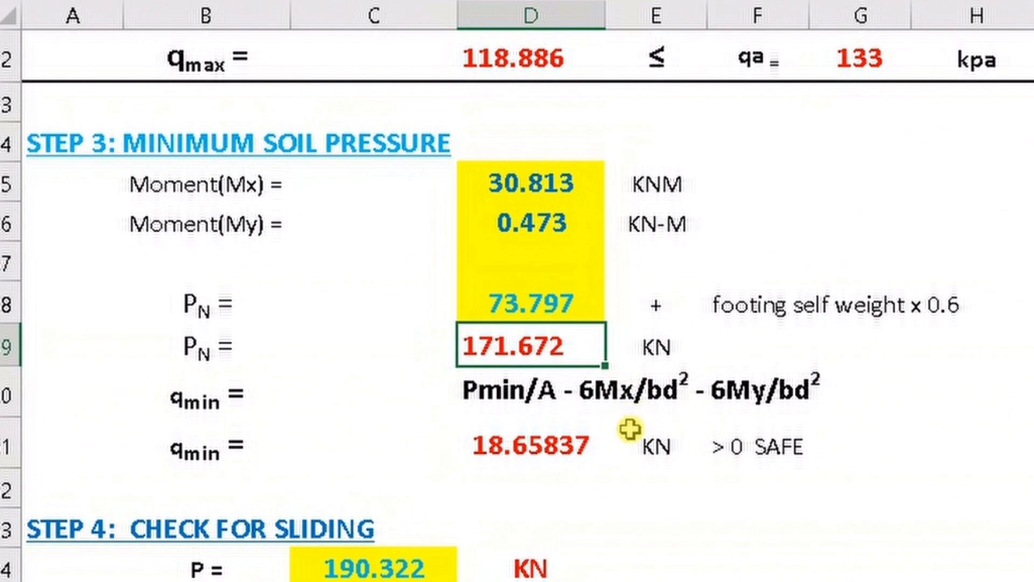
Compare the maximum soil pressure equation above Step 2 with the minimum soil pressure equation in Step 3.
{"action": "scroll", "coordinate": [631, 430], "scroll_direction": "up", "scroll_amount": 5}
{"action": "scroll", "coordinate": [630, 430], "scroll_direction": "up", "scroll_amount": 2}
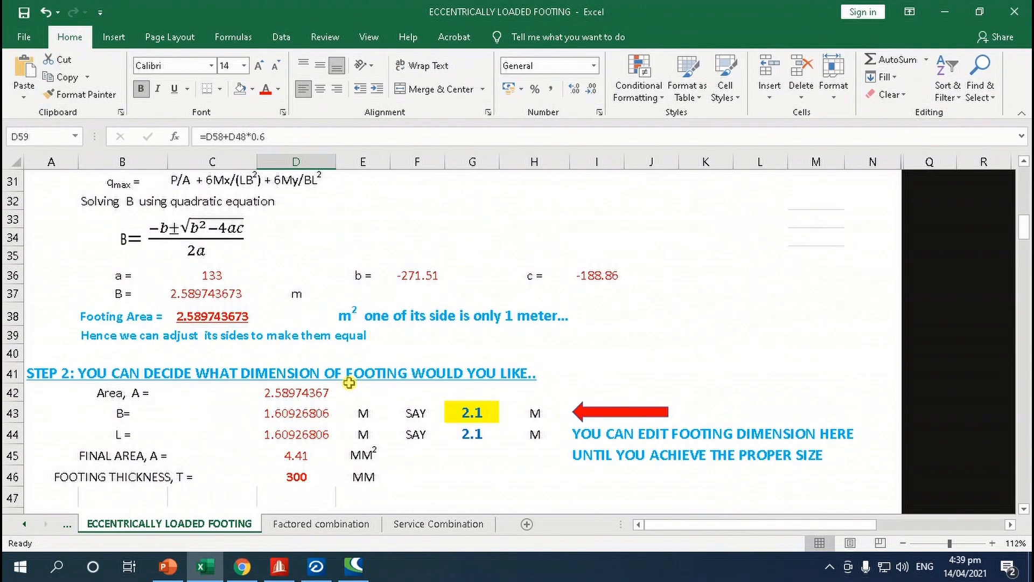
{"action": "scroll", "coordinate": [280, 299], "scroll_direction": "up", "scroll_amount": 1}
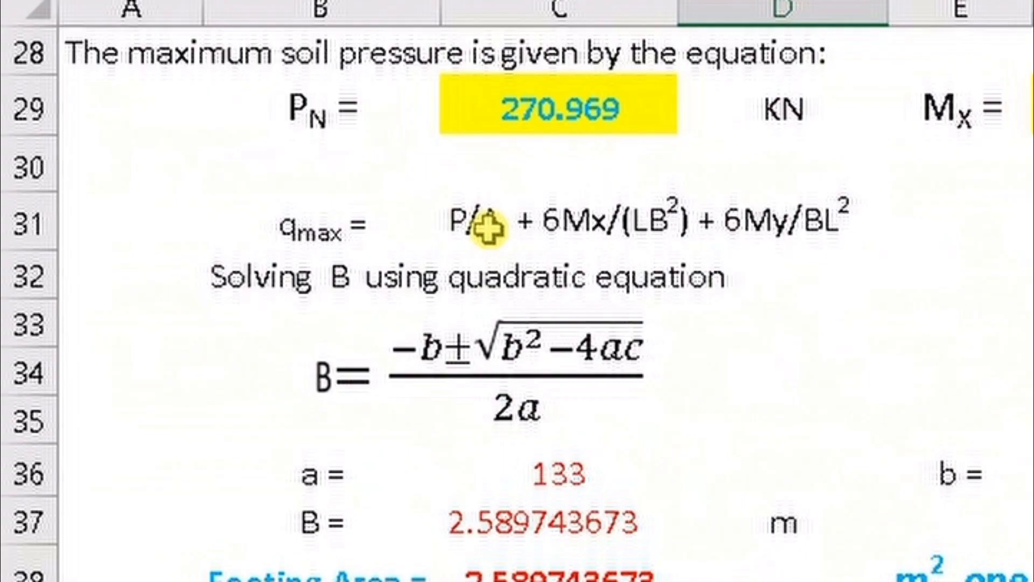
{"action": "left_click", "coordinate": [524, 226]}
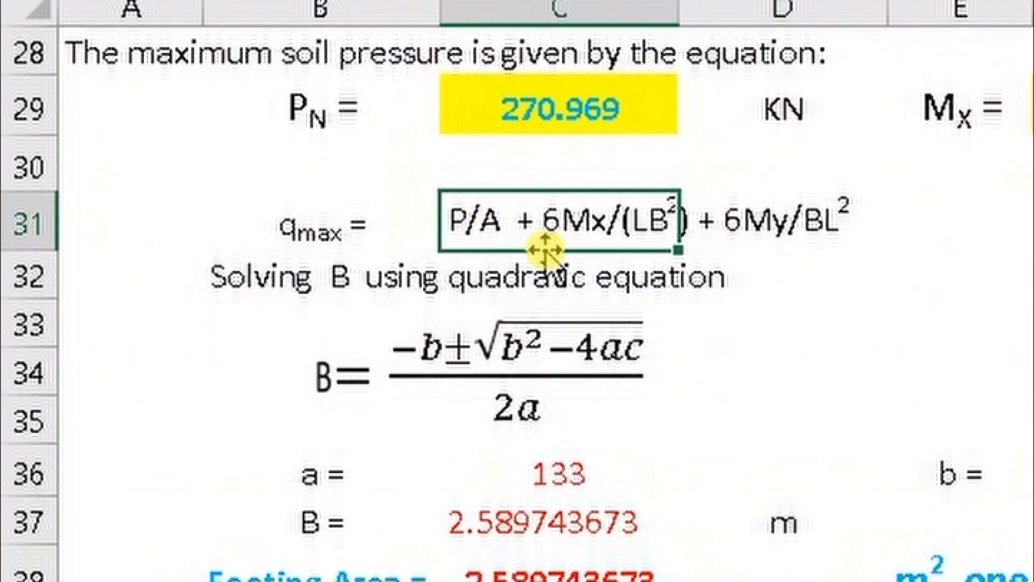
{"action": "left_click", "coordinate": [699, 224]}
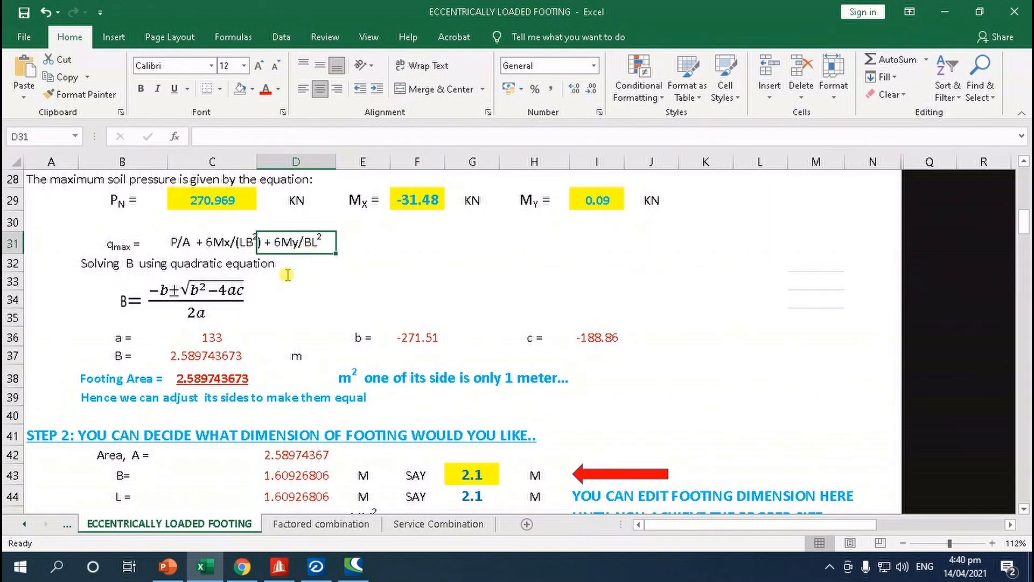
{"action": "scroll", "coordinate": [287, 277], "scroll_direction": "down", "scroll_amount": 6}
{"action": "scroll", "coordinate": [302, 300], "scroll_direction": "down", "scroll_amount": 2}
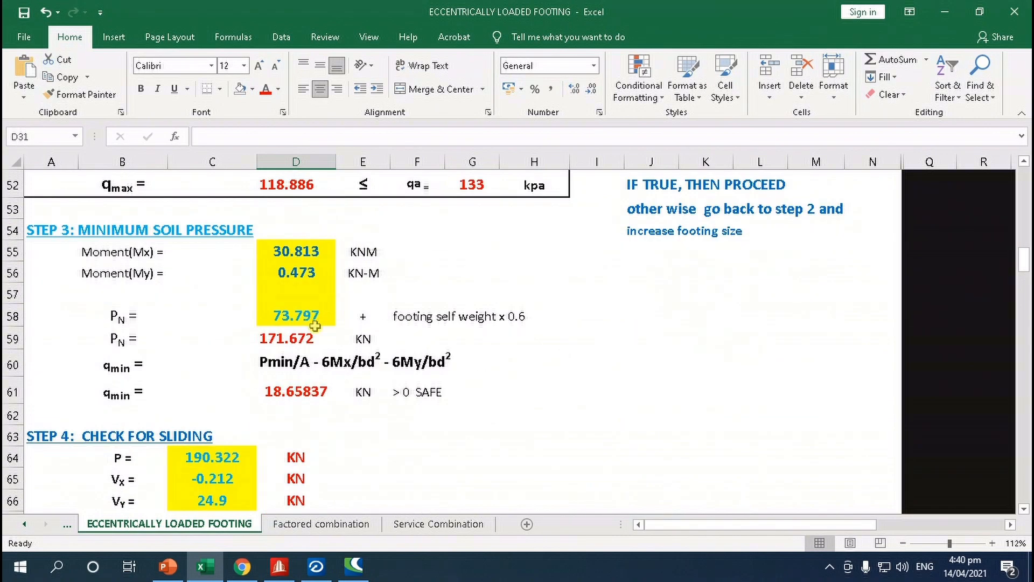
{"action": "left_click", "coordinate": [312, 355]}
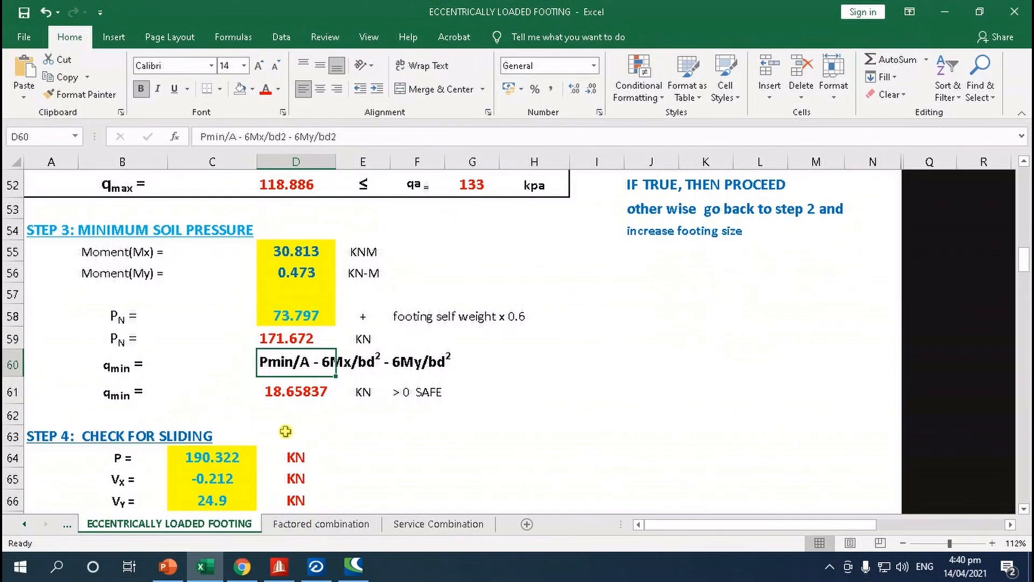
Compare the Step 3 axial load, moments and qmin in Excel with RCDC's Check For Minimum Soil Pressure.
{"action": "left_click", "coordinate": [316, 567]}
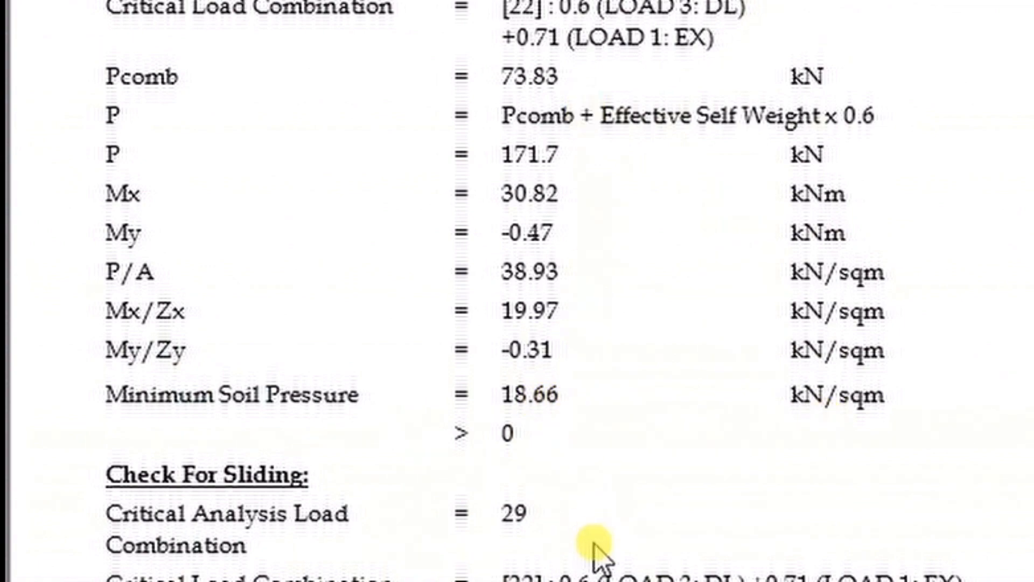
{"action": "left_click", "coordinate": [204, 566]}
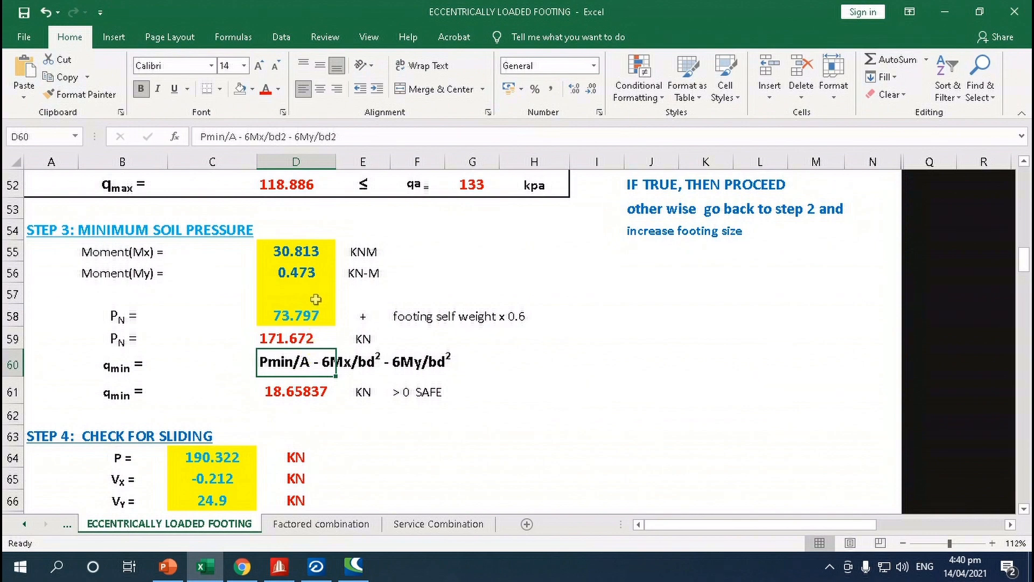
{"action": "scroll", "coordinate": [291, 311], "scroll_direction": "up", "scroll_amount": 1}
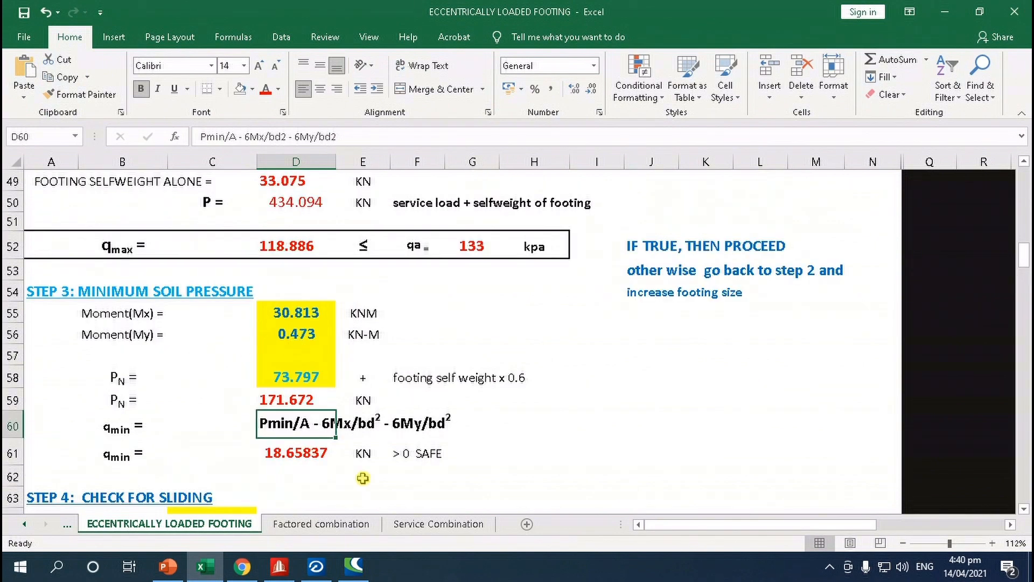
{"action": "left_click", "coordinate": [316, 565]}
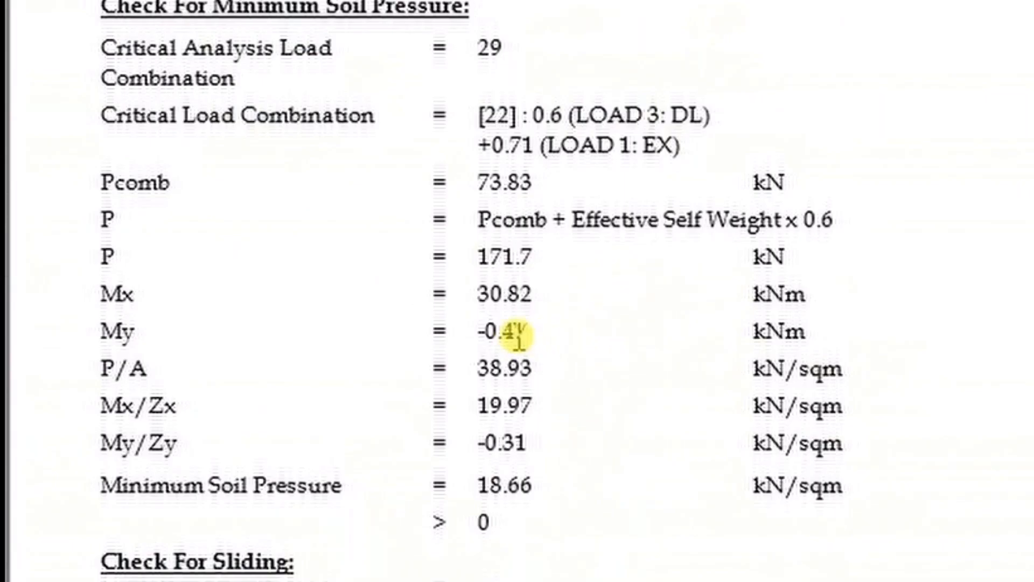
{"action": "scroll", "coordinate": [539, 296], "scroll_direction": "down", "scroll_amount": 3}
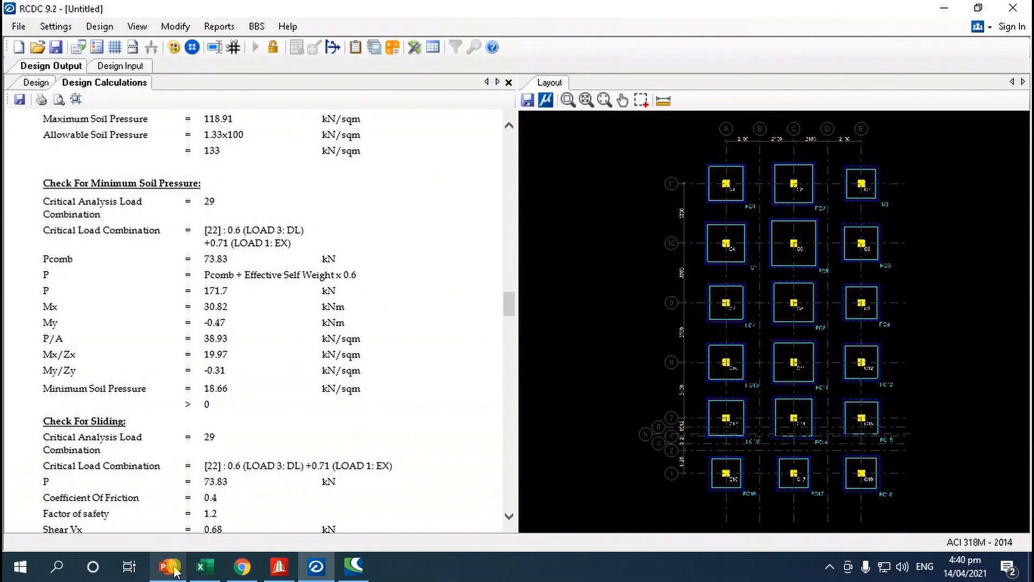
View the qmin to qmax soil pressure diagram in PowerPoint, and return to Excel at Step 4, Check for Sliding.
{"action": "left_click", "coordinate": [173, 569]}
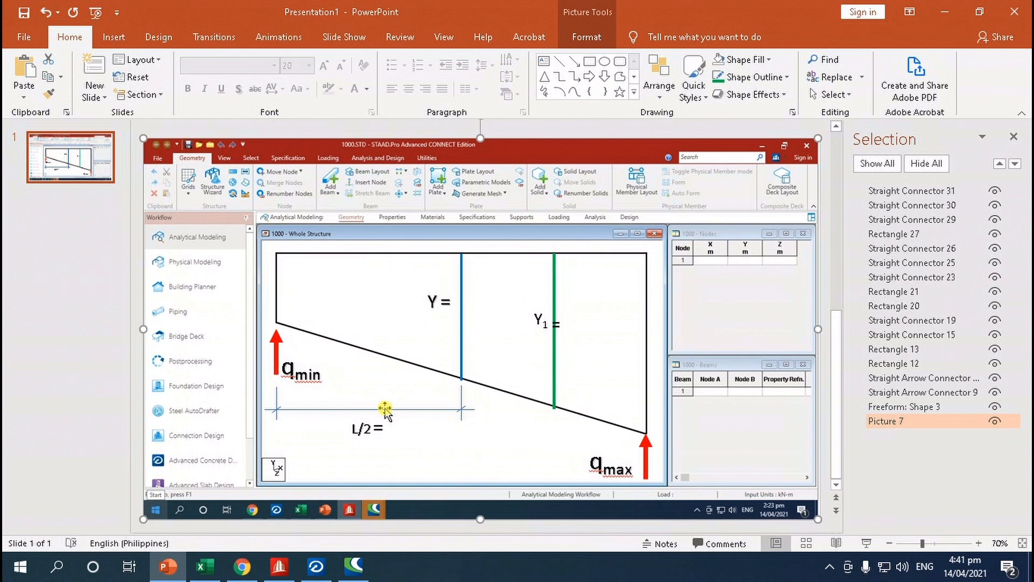
{"action": "left_click", "coordinate": [204, 566]}
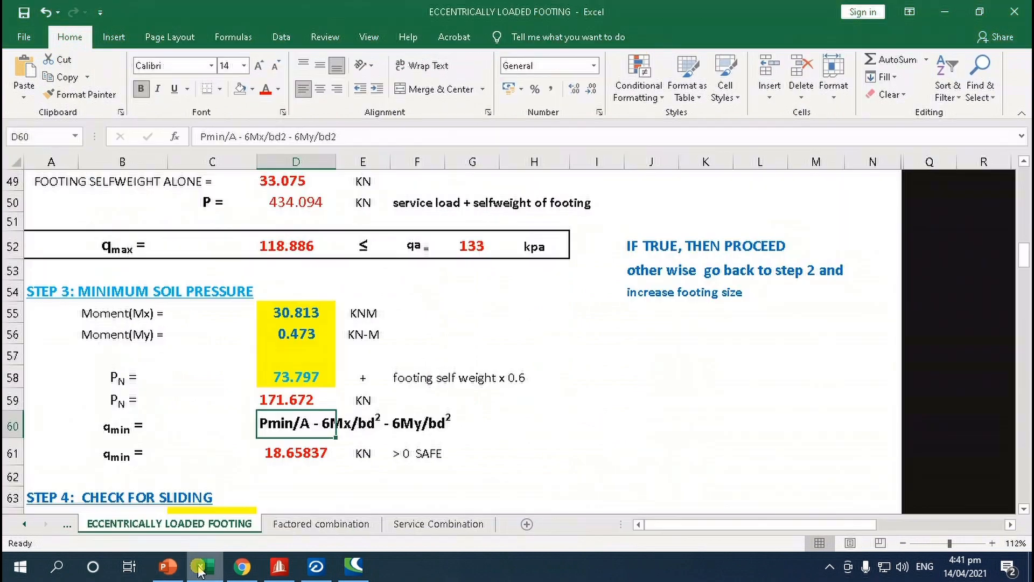
{"action": "scroll", "coordinate": [259, 422], "scroll_direction": "down", "scroll_amount": 3}
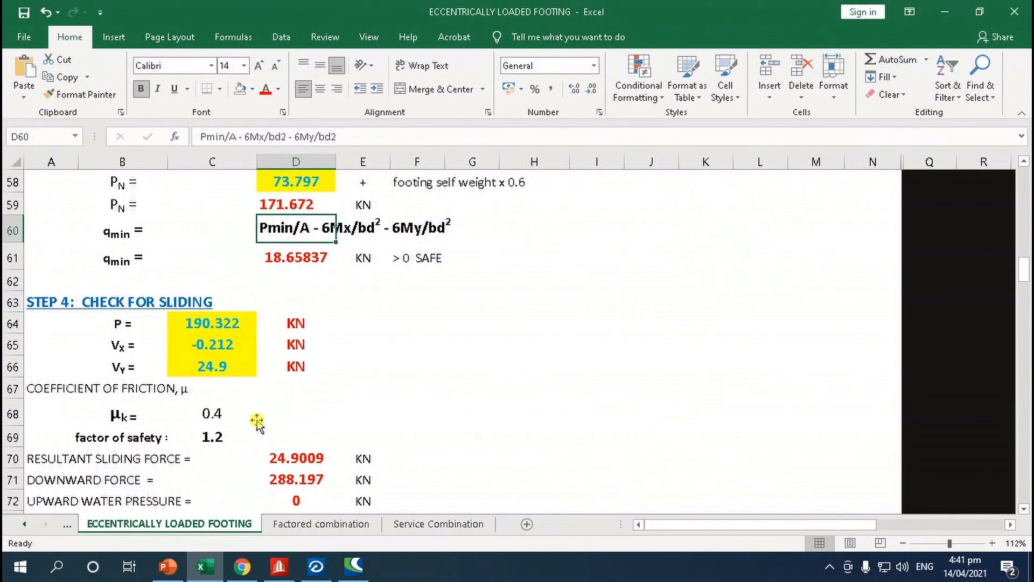
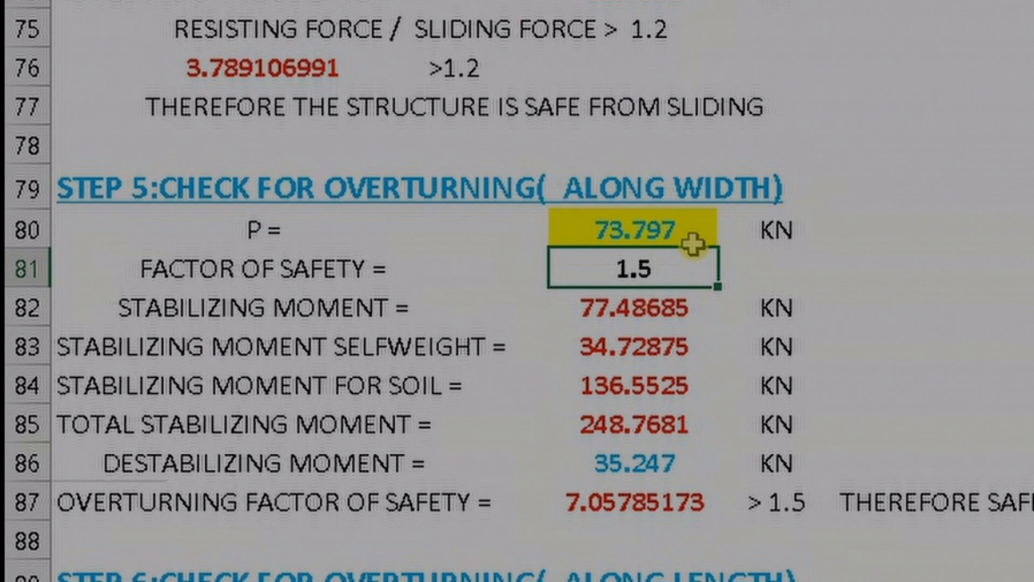
Trace the Step 5 stabilizing moments for load P and footing selfweight back to the selfweight values under Step 2.
{"action": "left_click", "coordinate": [664, 312]}
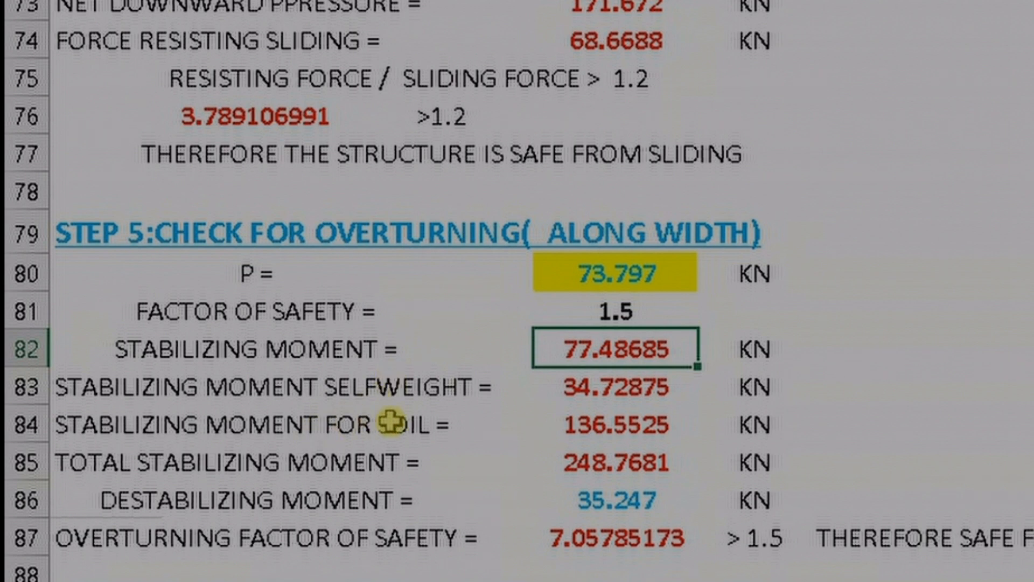
{"action": "left_click", "coordinate": [389, 397]}
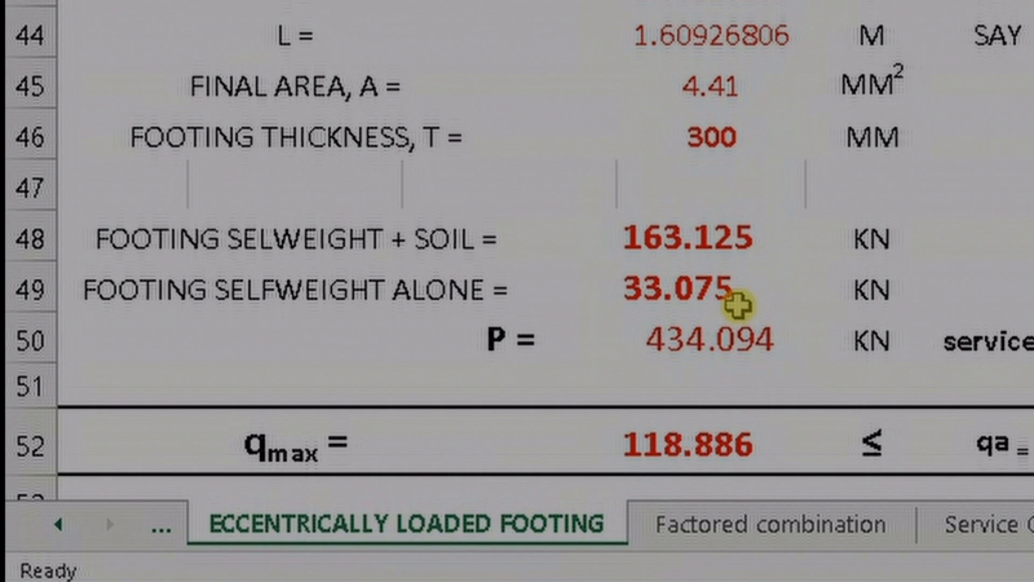
{"action": "left_click", "coordinate": [364, 245]}
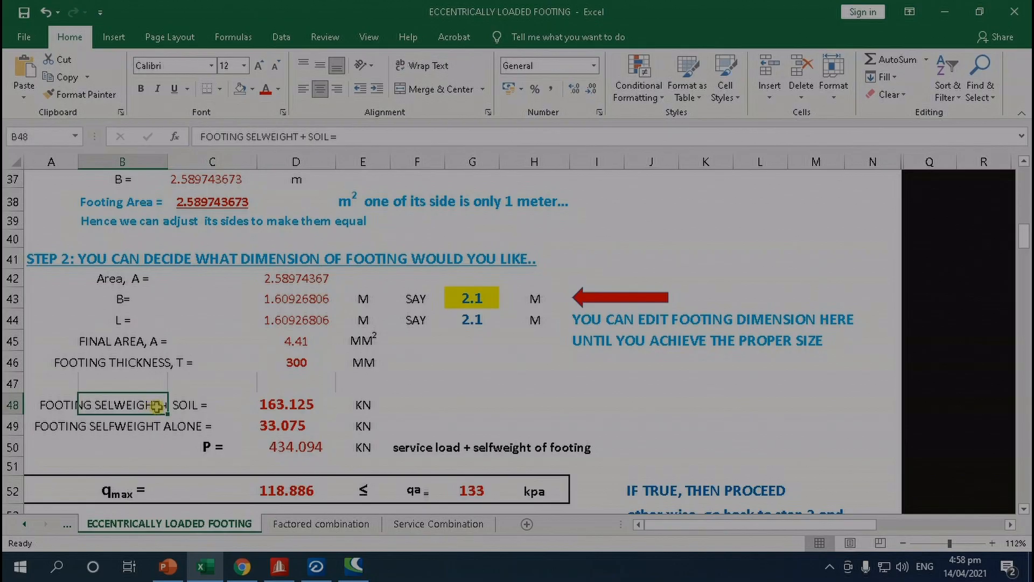
{"action": "left_click", "coordinate": [93, 431]}
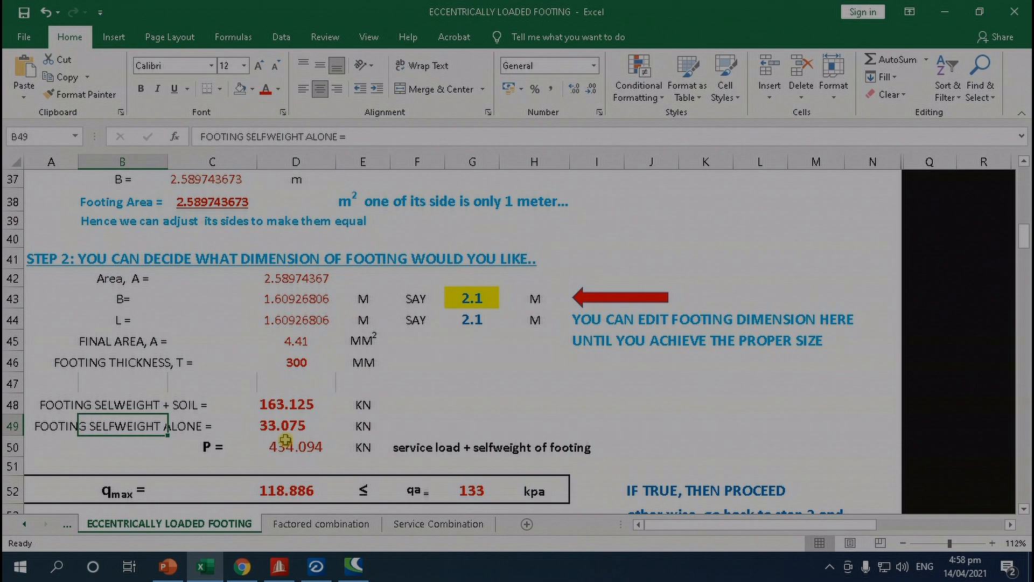
{"action": "scroll", "coordinate": [253, 416], "scroll_direction": "down", "scroll_amount": 14}
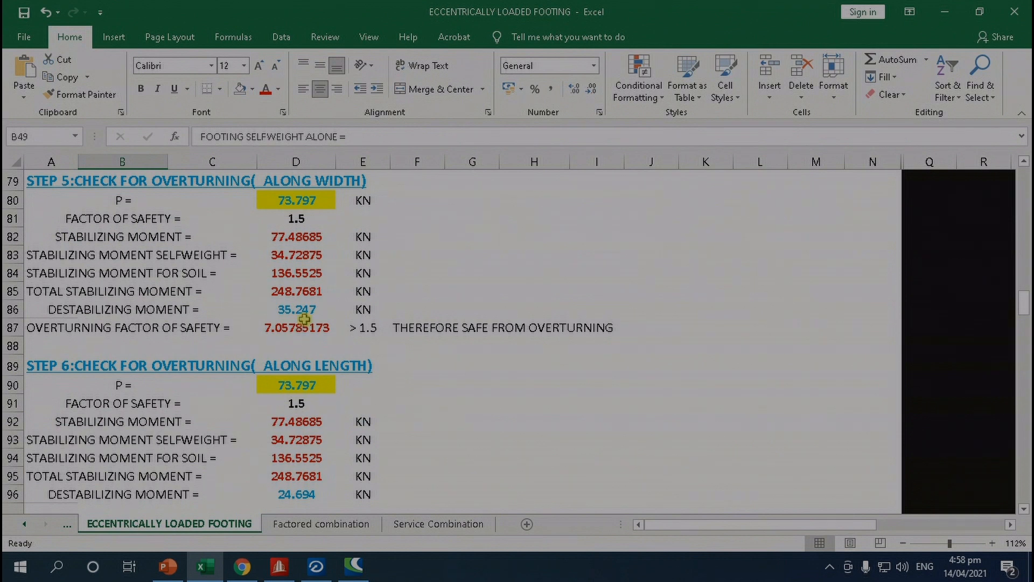
{"action": "left_click", "coordinate": [313, 254]}
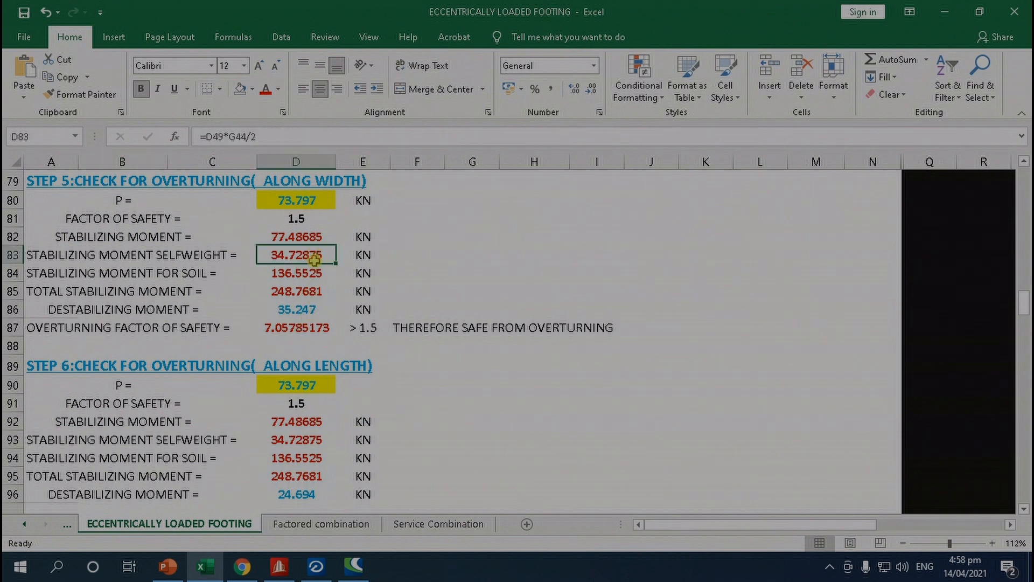
Consult RCDC's design calculations, and locate the footing selfweight plus soil value under Step 2 in Excel.
{"action": "scroll", "coordinate": [311, 261], "scroll_direction": "up", "scroll_amount": 2}
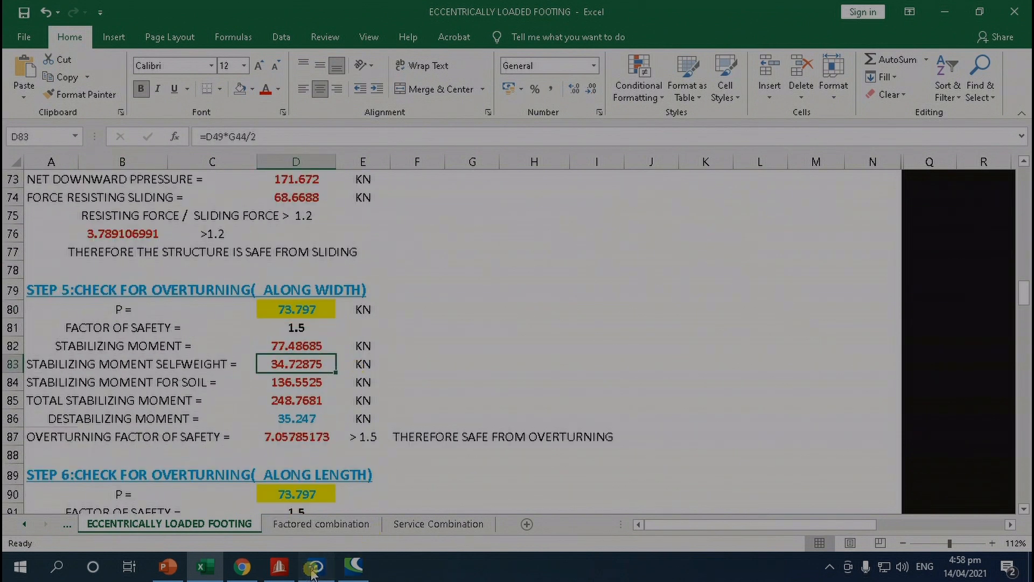
{"action": "left_click", "coordinate": [316, 567]}
{"action": "scroll", "coordinate": [211, 386], "scroll_direction": "up", "scroll_amount": 17}
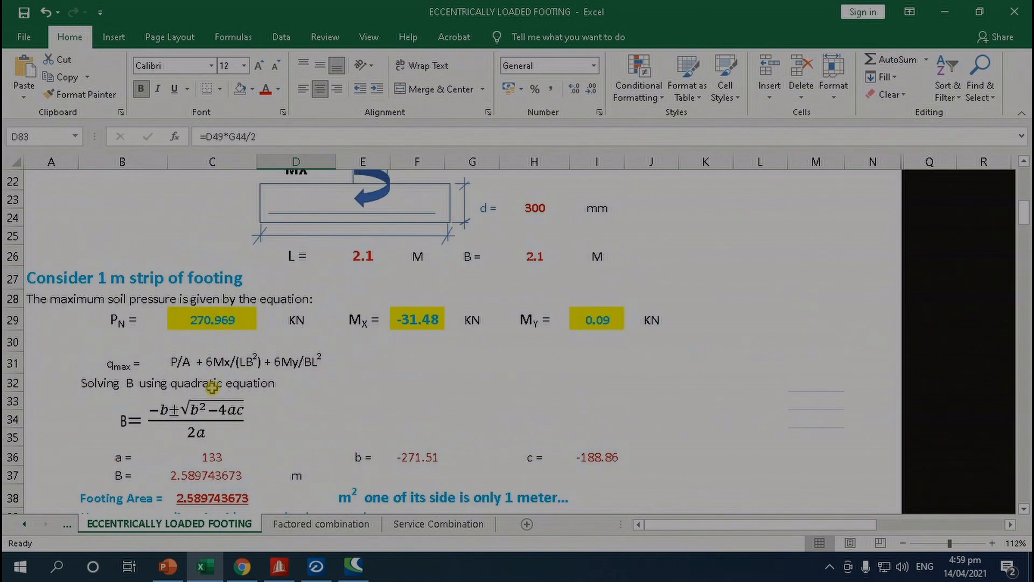
{"action": "scroll", "coordinate": [213, 387], "scroll_direction": "down", "scroll_amount": 5}
{"action": "left_click", "coordinate": [158, 410]}
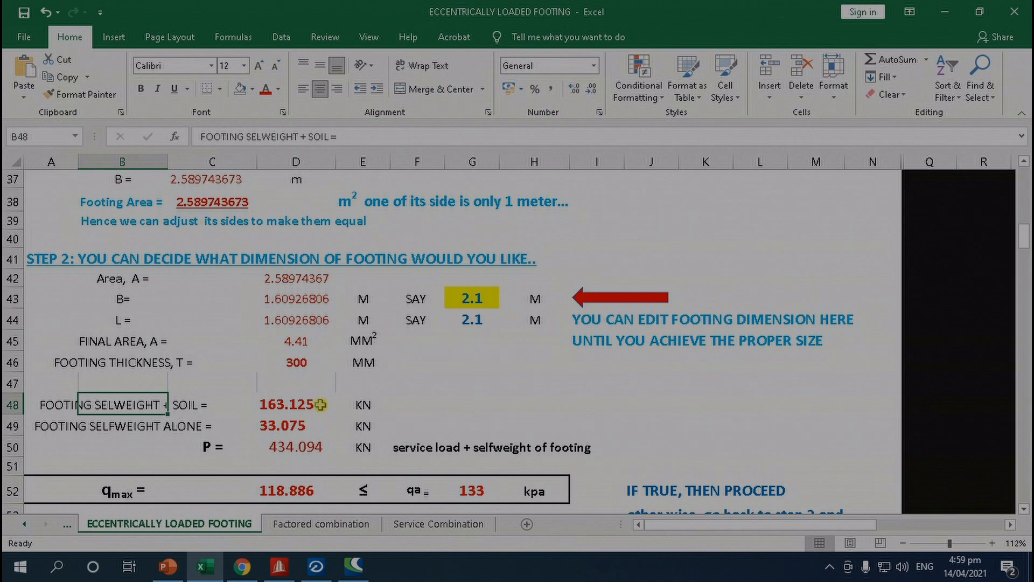
Return to Step 5, Check for Overturning Along Width, and inspect the soil stabilizing moment and total stabilizing moment.
{"action": "scroll", "coordinate": [326, 415], "scroll_direction": "down", "scroll_amount": 10}
{"action": "scroll", "coordinate": [321, 410], "scroll_direction": "down", "scroll_amount": 2}
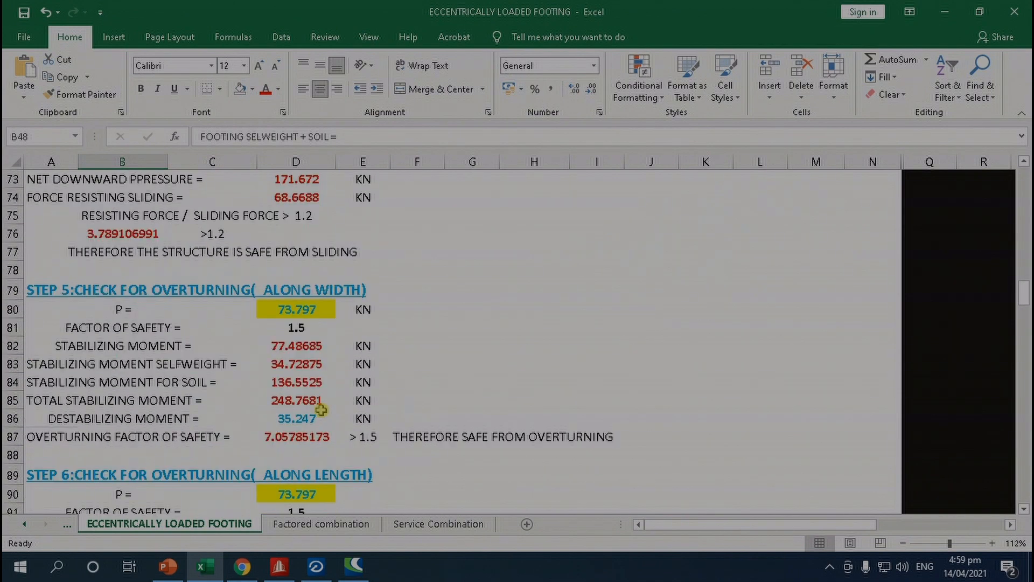
{"action": "left_click", "coordinate": [323, 382]}
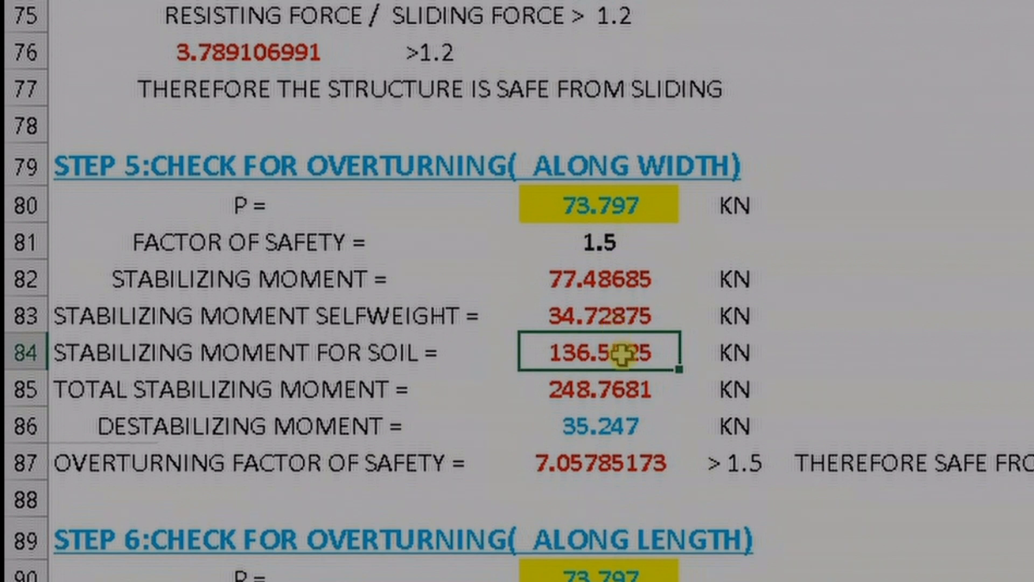
{"action": "left_click", "coordinate": [575, 393]}
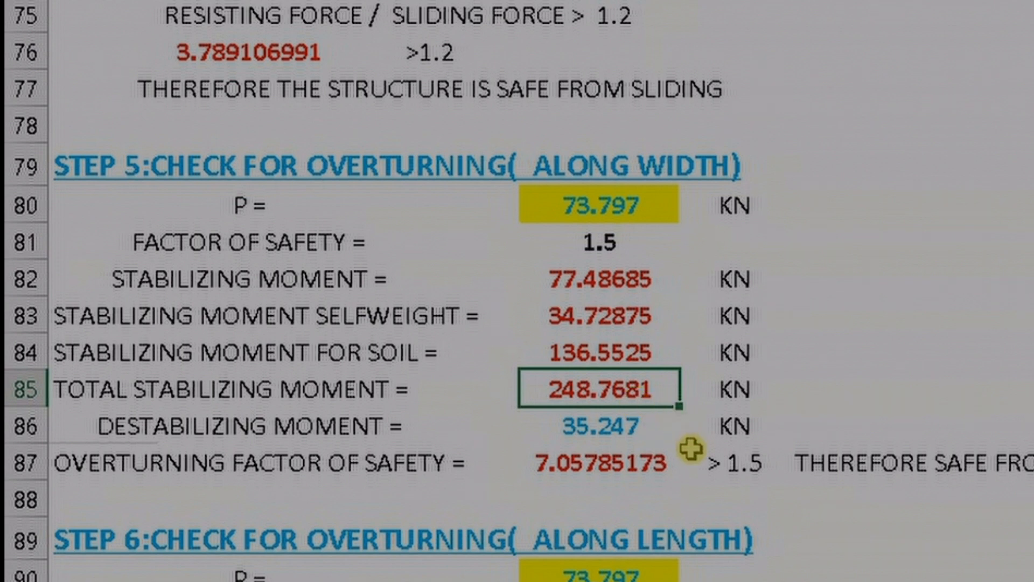
Set the Step 5 destabilizing moment to 30.813, the Moment-Z of load combination 29 in the Service Combination sheet.
{"action": "left_click", "coordinate": [606, 426]}
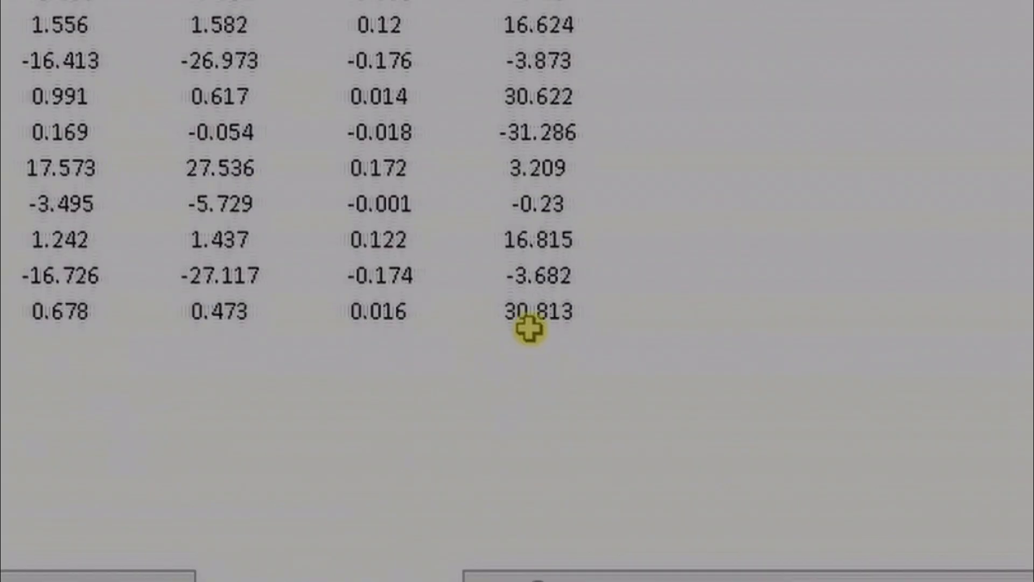
{"action": "left_click", "coordinate": [563, 319]}
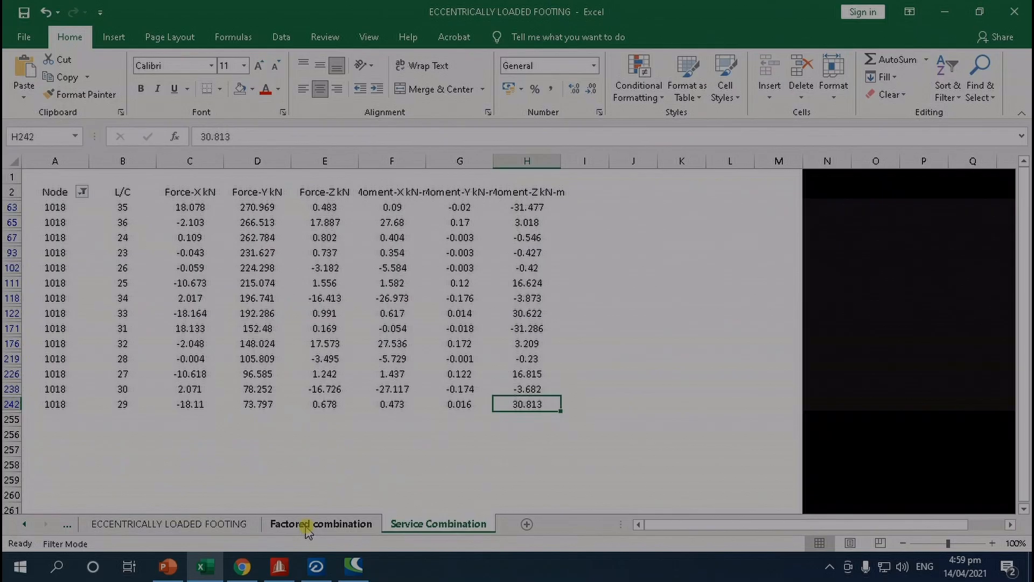
{"action": "left_click", "coordinate": [217, 525]}
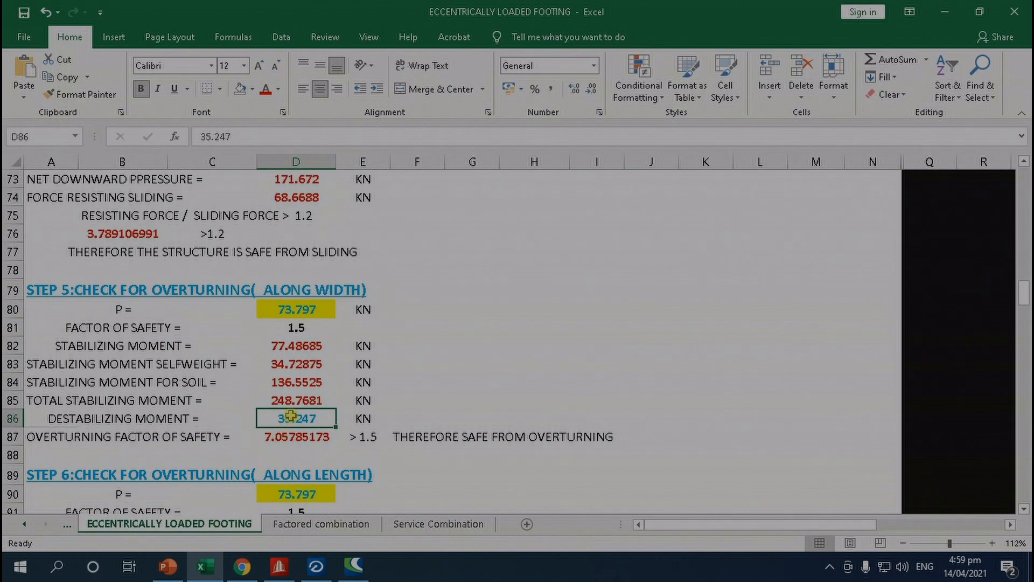
{"action": "type", "text": "30.813"}
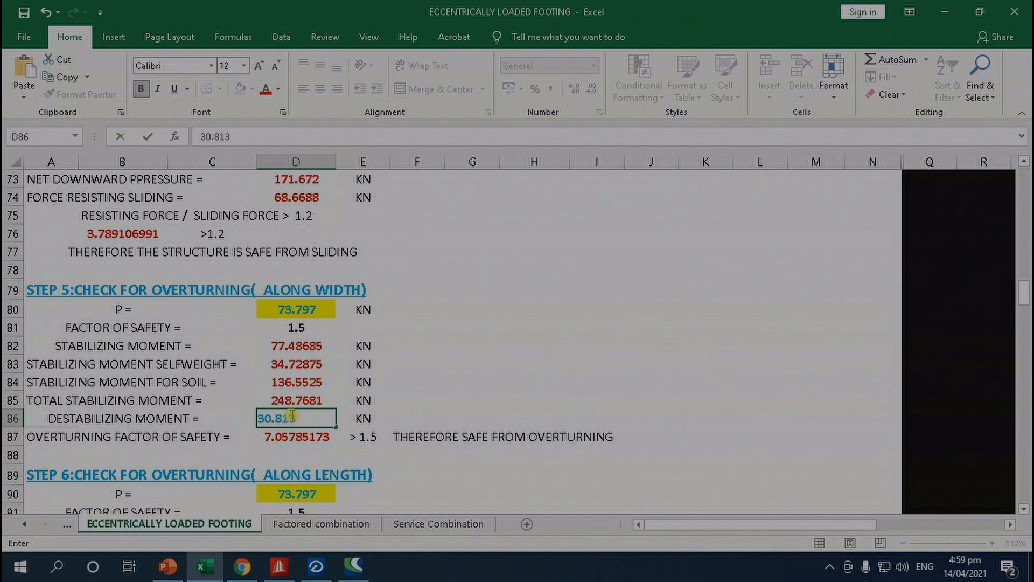
{"action": "key", "text": "Return"}
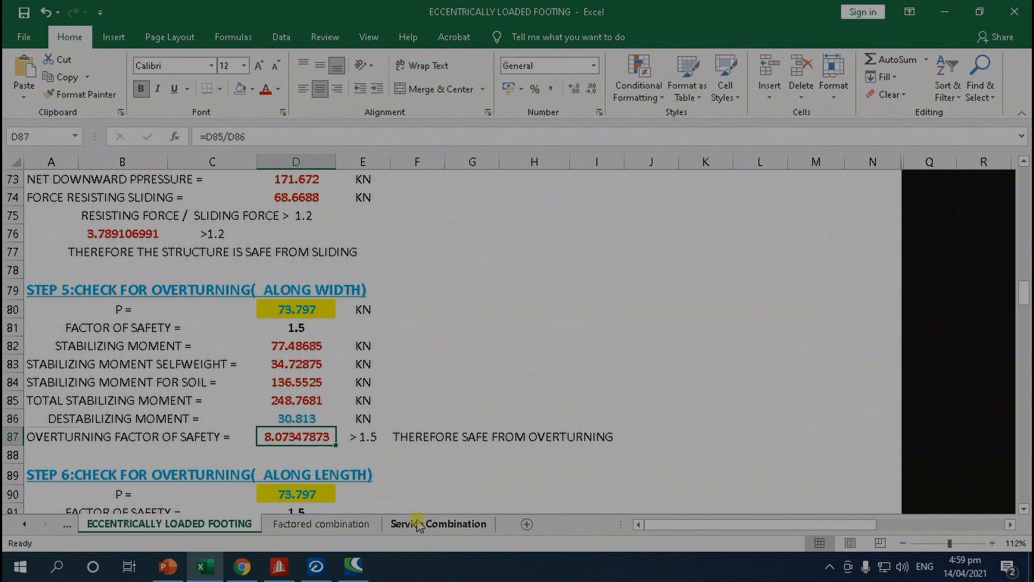
Compare RCDC's Along Width overturning check with the Step 5 moments and factor of safety in Excel.
{"action": "left_click", "coordinate": [316, 566]}
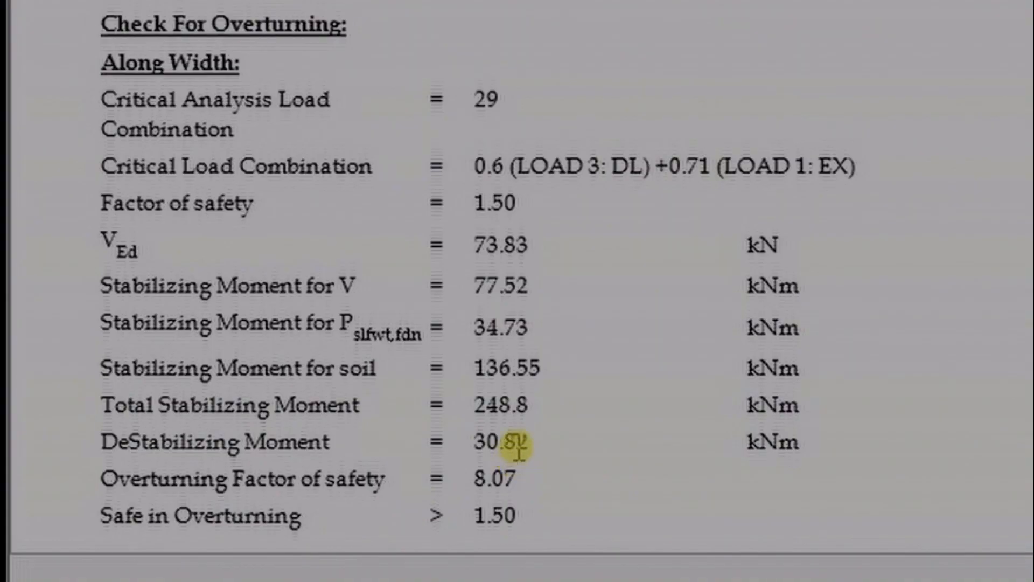
{"action": "scroll", "coordinate": [492, 447], "scroll_direction": "down", "scroll_amount": 3}
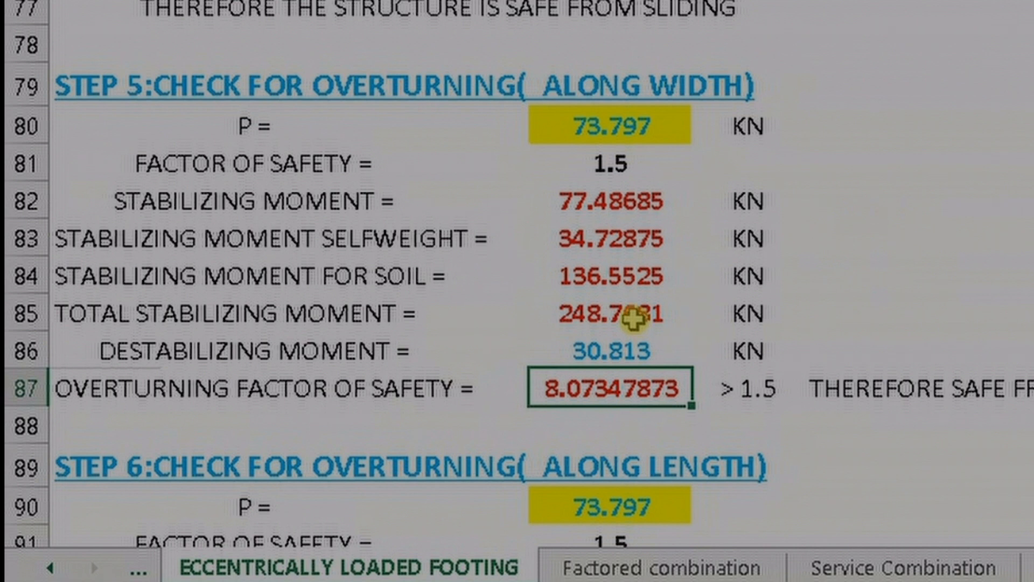
{"action": "left_click", "coordinate": [651, 318]}
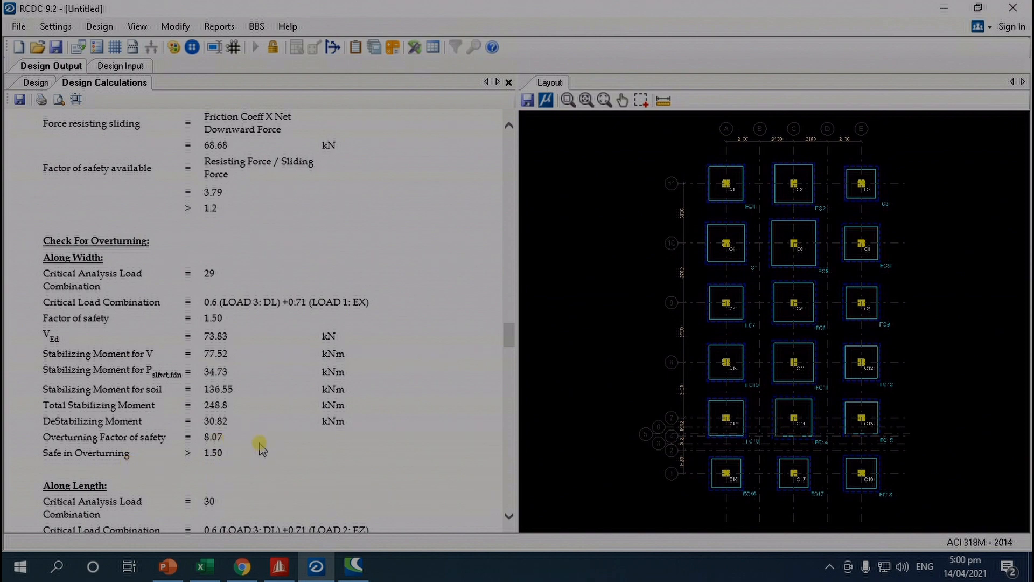
{"action": "left_click", "coordinate": [205, 566]}
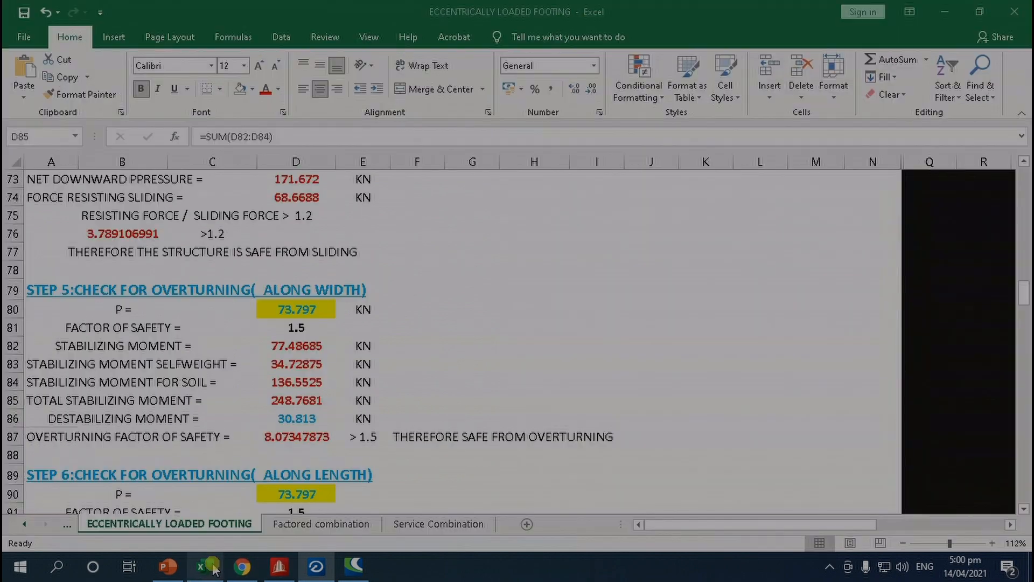
Set P in Step 6, Check for Overturning Along Length, to 78.252 from load combination 30 in the Service Combination sheet.
{"action": "scroll", "coordinate": [341, 443], "scroll_direction": "down", "scroll_amount": 1}
{"action": "scroll", "coordinate": [342, 444], "scroll_direction": "down", "scroll_amount": 1}
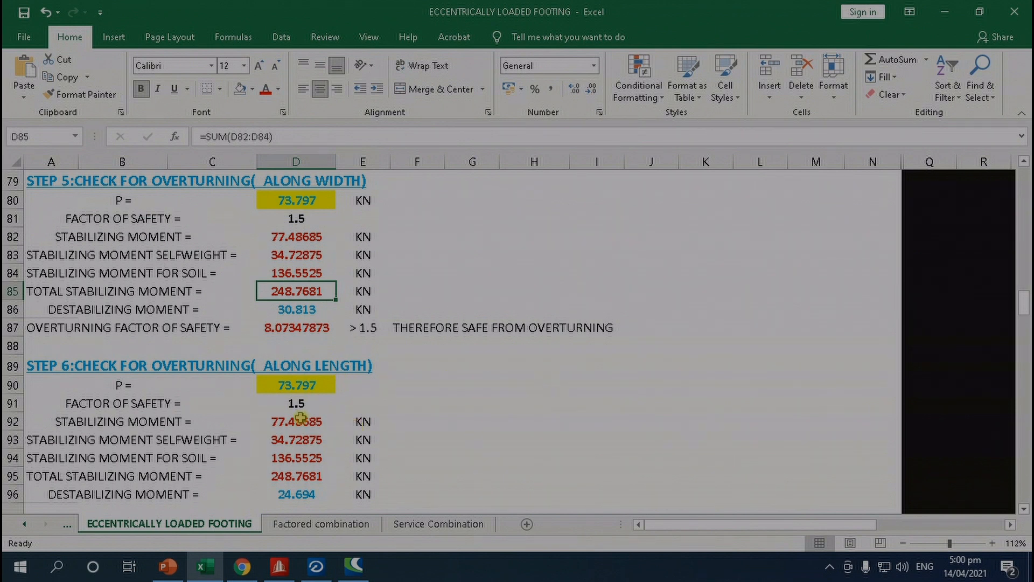
{"action": "left_click", "coordinate": [439, 524]}
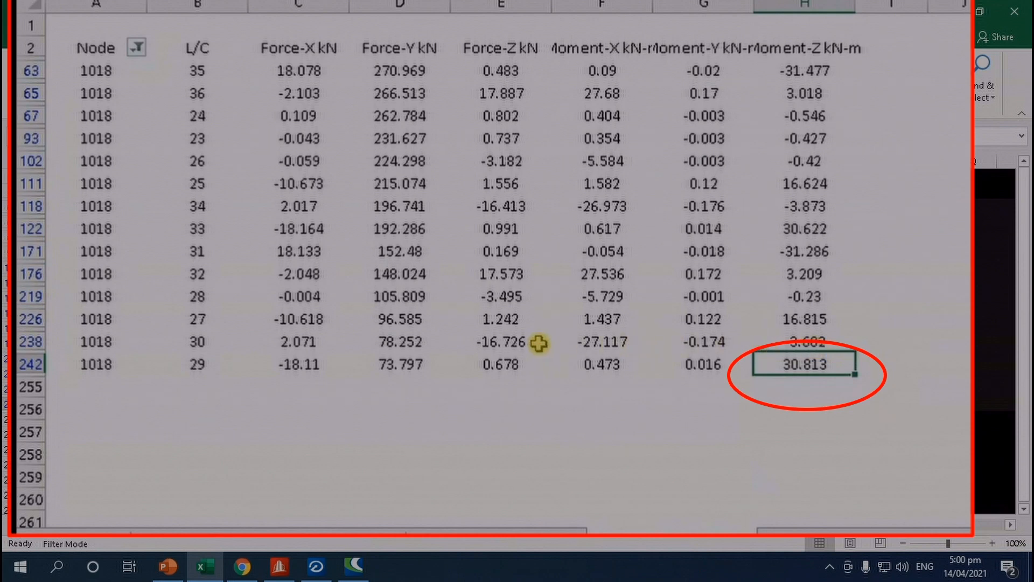
{"action": "left_click", "coordinate": [593, 342]}
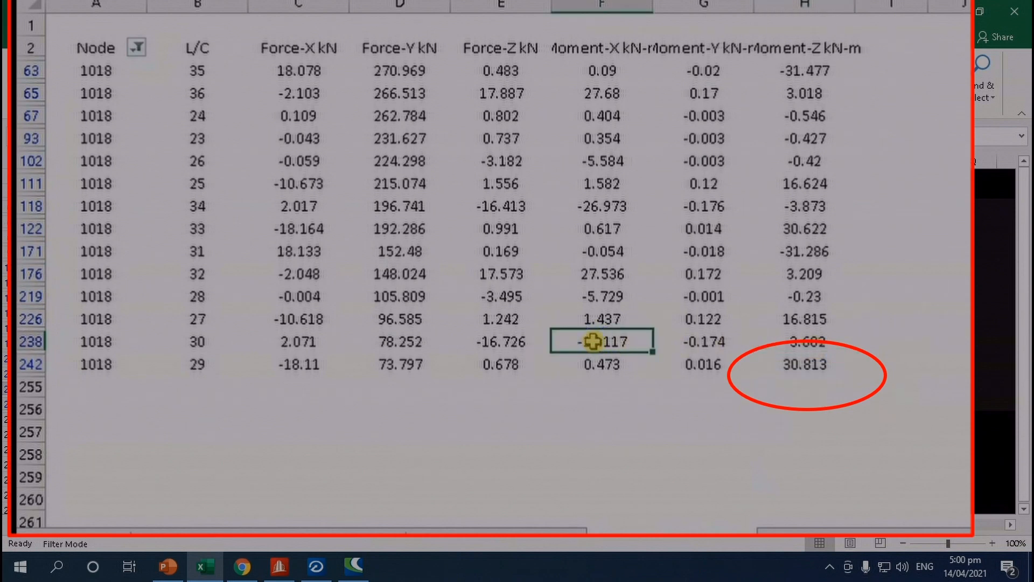
{"action": "left_click", "coordinate": [798, 365]}
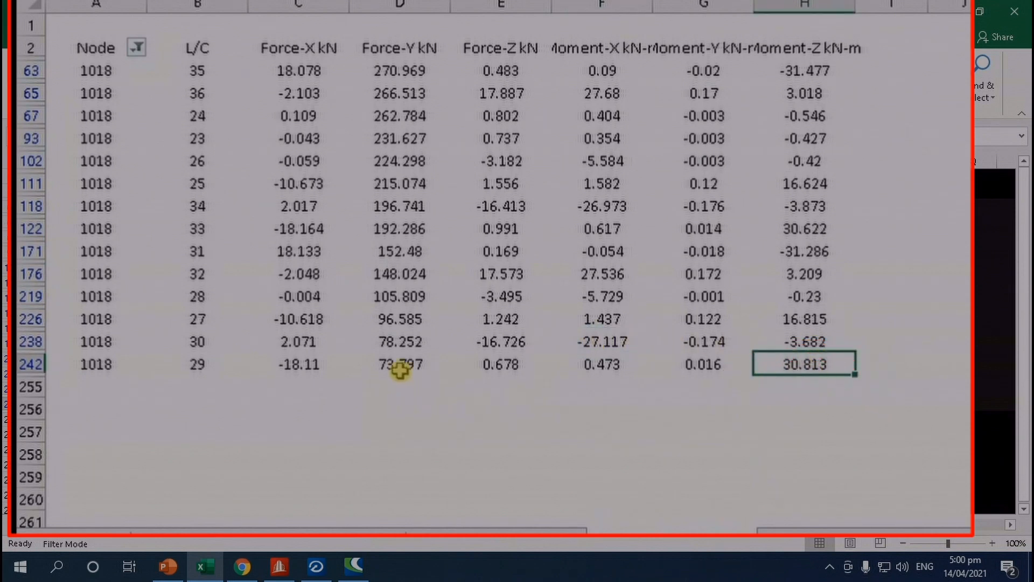
{"action": "left_click", "coordinate": [402, 369]}
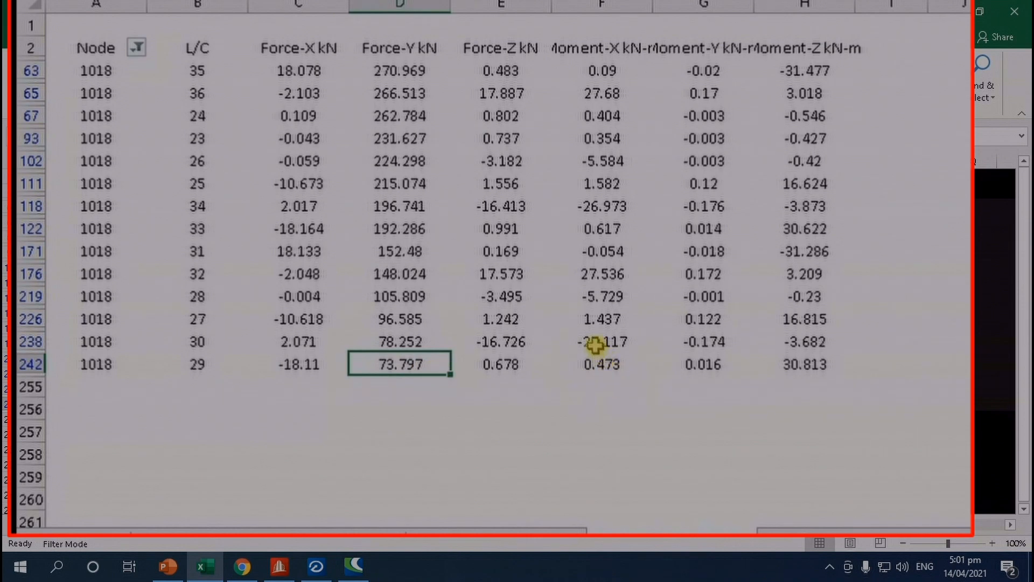
{"action": "left_click", "coordinate": [614, 341]}
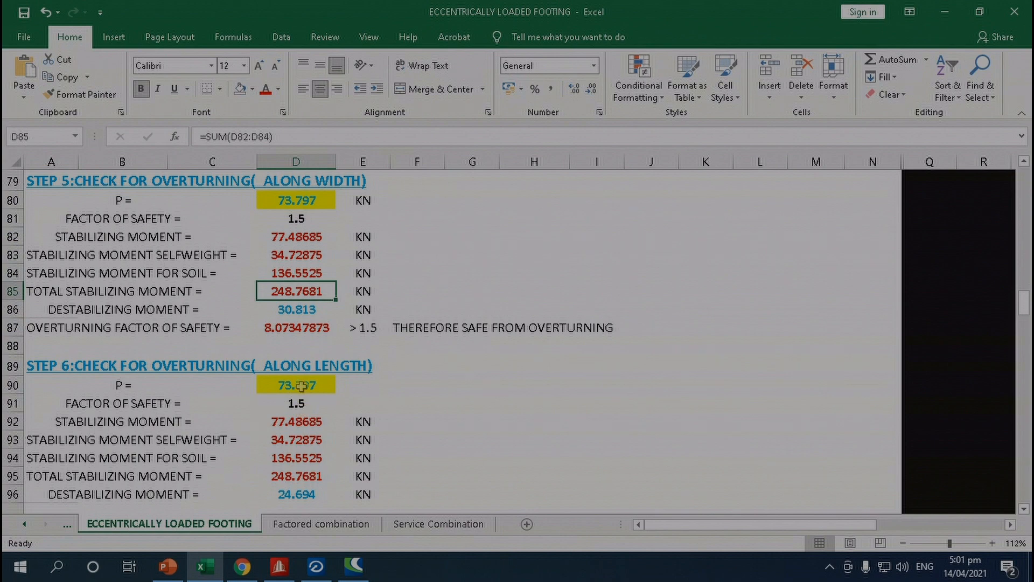
{"action": "left_click", "coordinate": [302, 386]}
{"action": "type", "text": "78.252"}
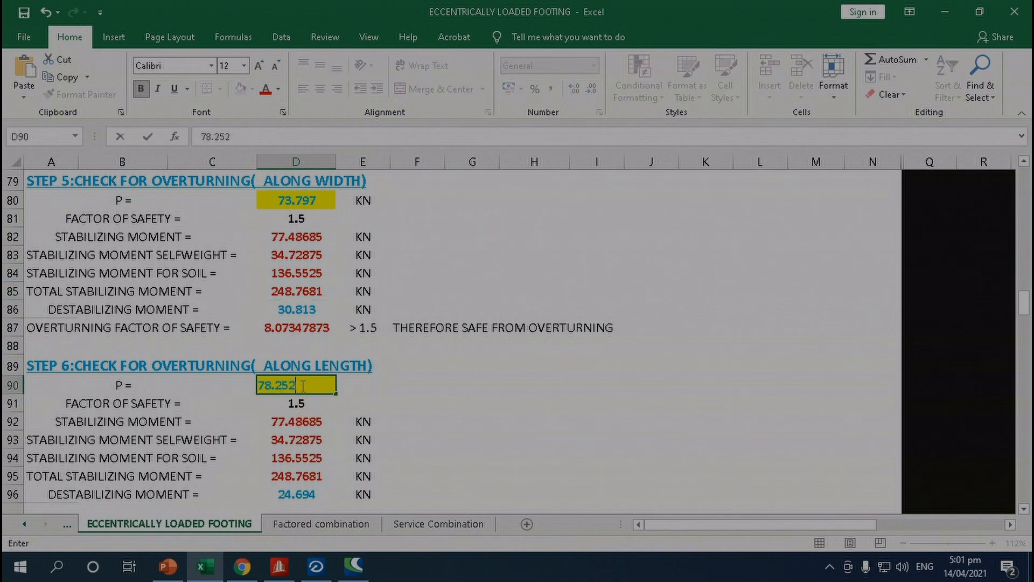
{"action": "key", "text": "Return"}
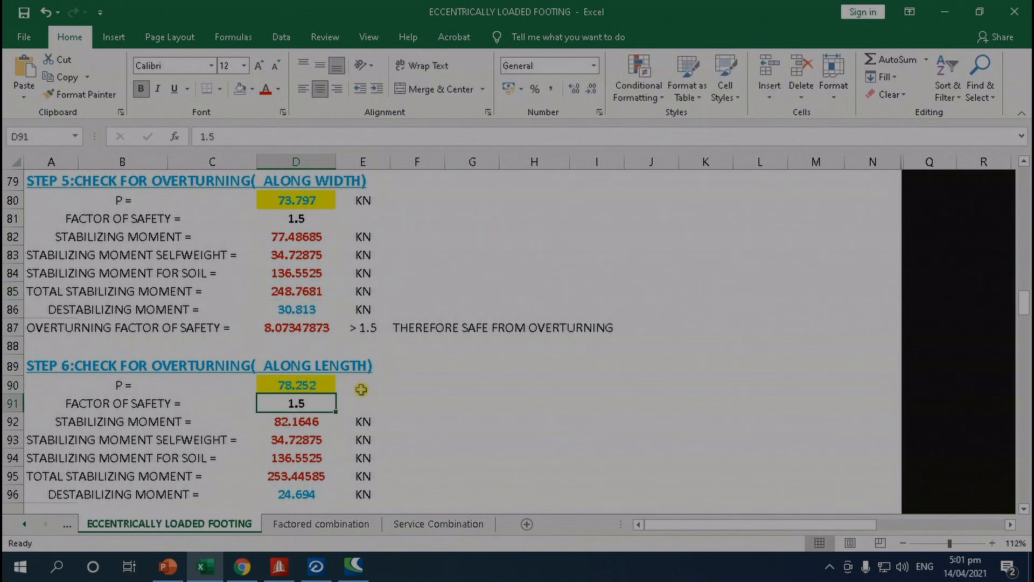
Consult RCDC's Along Length overturning check, and set the Step 6 destabilizing moment in Excel to 27.117 from load combination 30.
{"action": "left_click", "coordinate": [316, 566]}
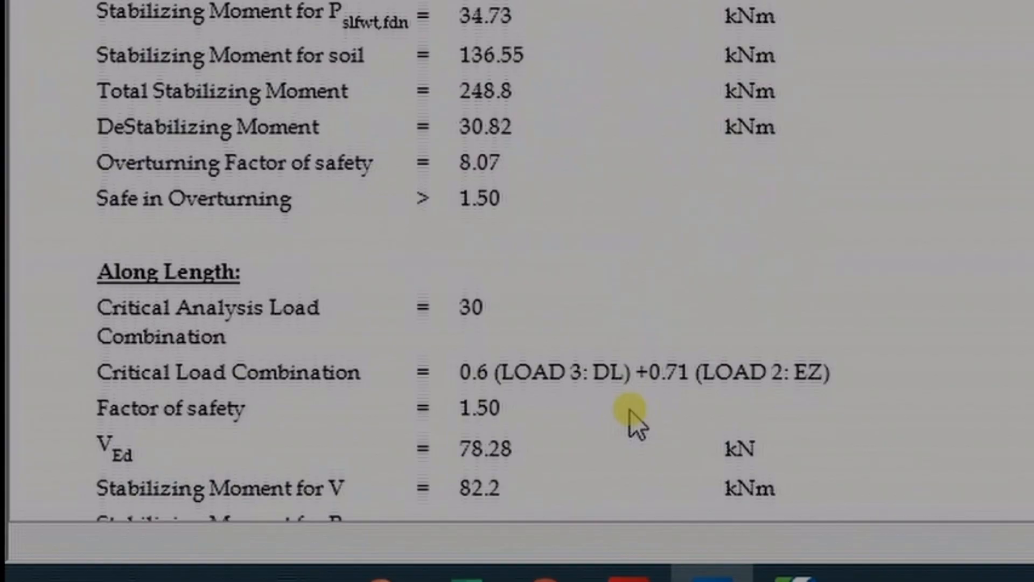
{"action": "scroll", "coordinate": [631, 409], "scroll_direction": "down", "scroll_amount": 3}
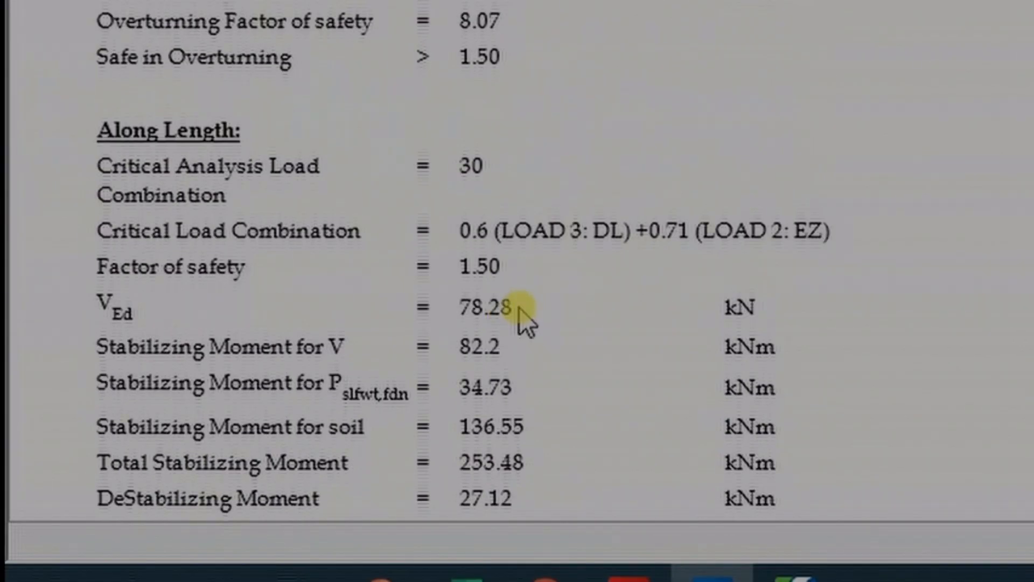
{"action": "scroll", "coordinate": [520, 308], "scroll_direction": "down", "scroll_amount": 2}
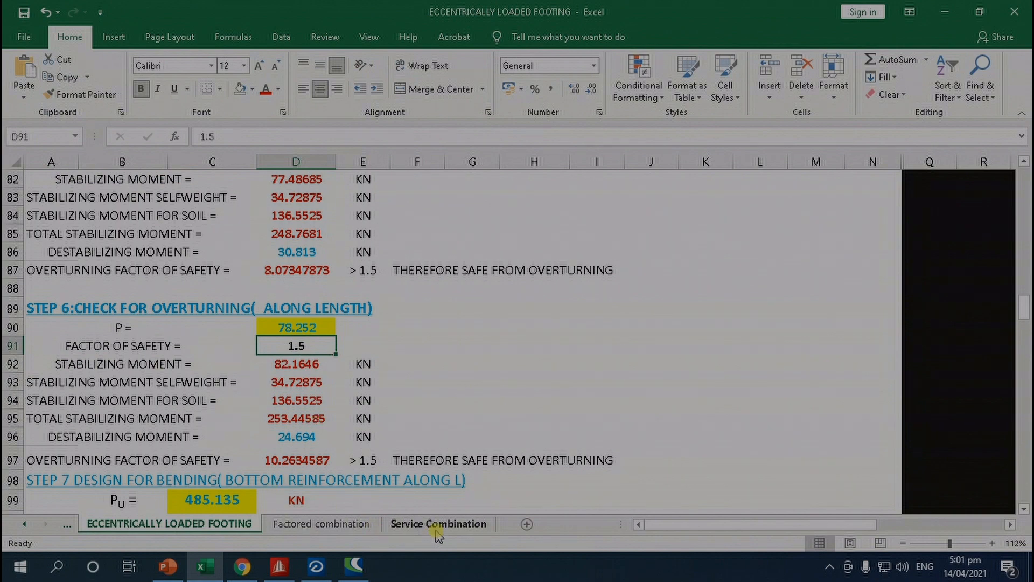
{"action": "left_click", "coordinate": [438, 523]}
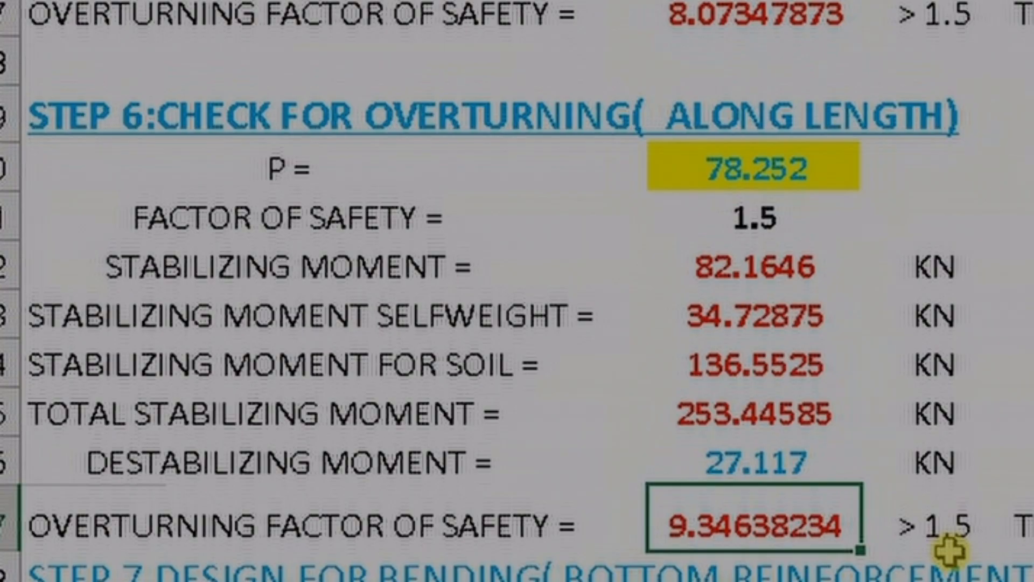
{"action": "left_click", "coordinate": [759, 418]}
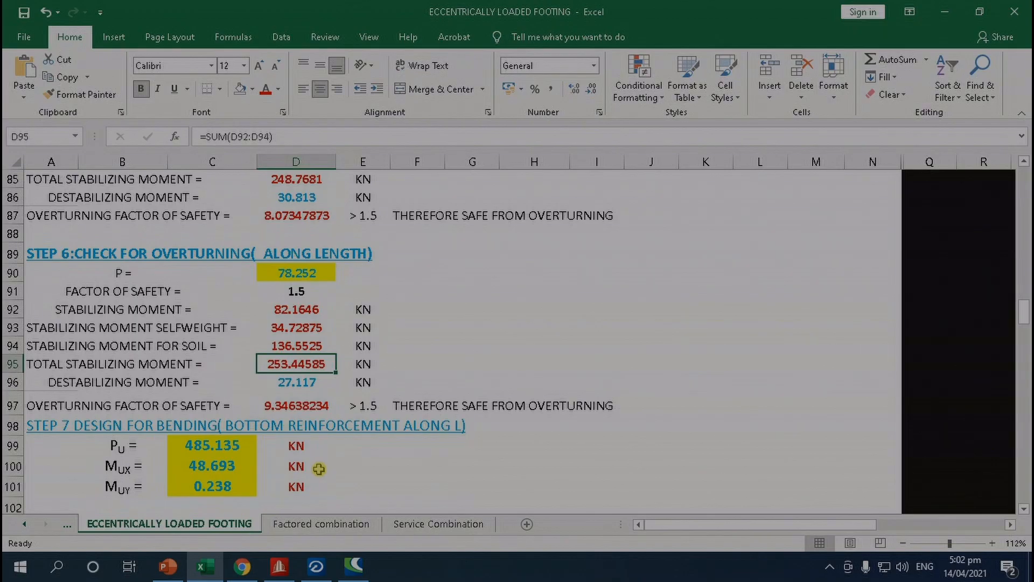
Review the Step 7 bending design inputs for bottom reinforcement along L and the footing diagram showing L OFF.
{"action": "scroll", "coordinate": [320, 377], "scroll_direction": "down", "scroll_amount": 1}
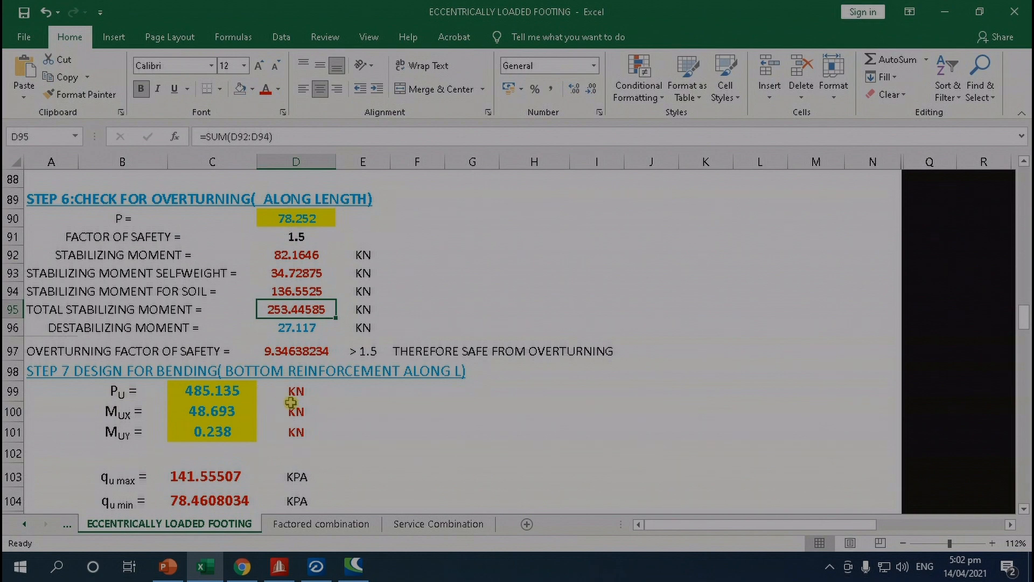
{"action": "scroll", "coordinate": [447, 386], "scroll_direction": "down", "scroll_amount": 5}
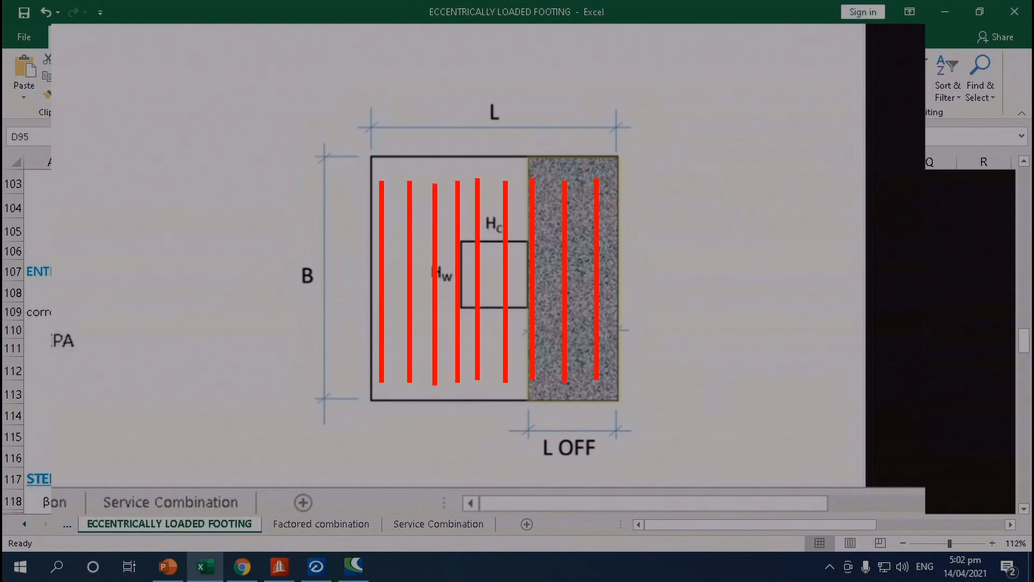
{"action": "scroll", "coordinate": [325, 415], "scroll_direction": "up", "scroll_amount": 3}
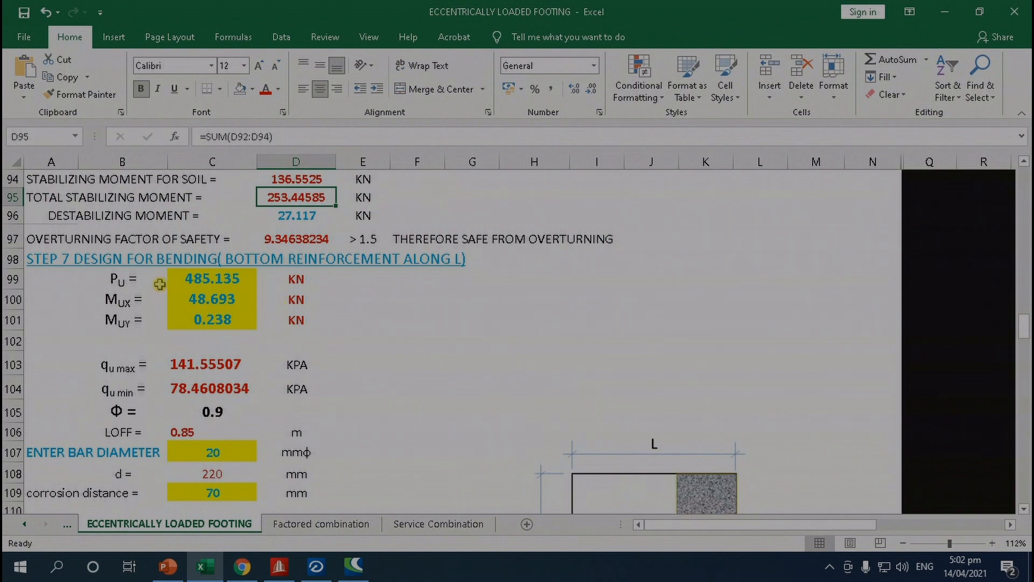
{"action": "scroll", "coordinate": [254, 392], "scroll_direction": "up", "scroll_amount": 2}
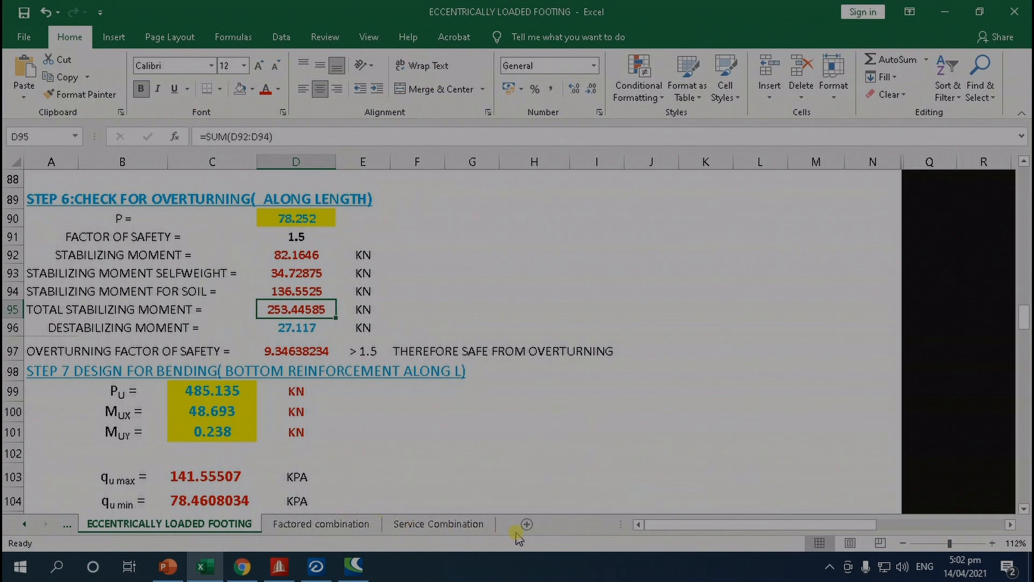
Compare the Force-Y and Moment-Z values of load combinations 15 and 9 in the Factored combination sheet for the Step 7 loads.
{"action": "left_click", "coordinate": [464, 526]}
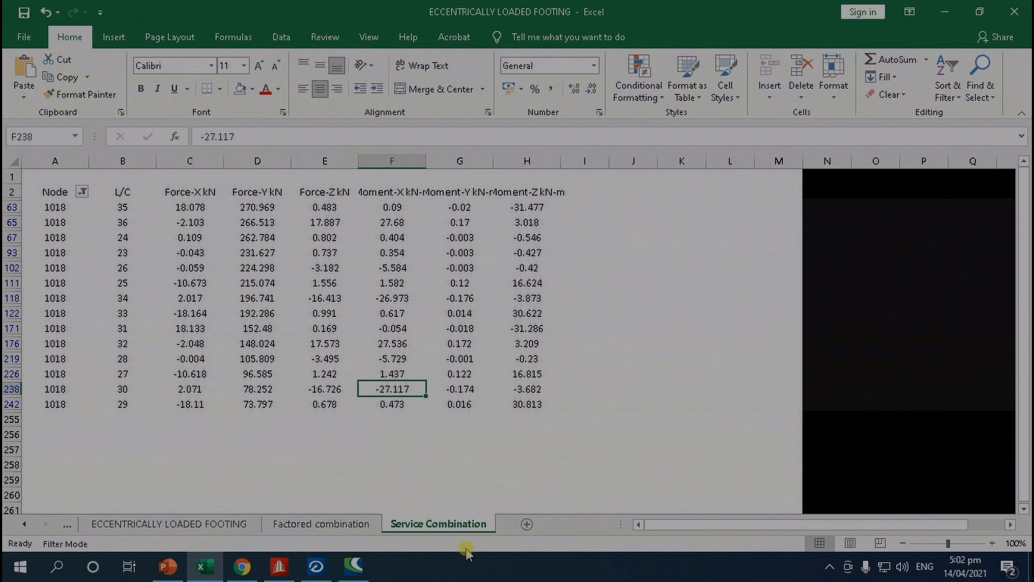
{"action": "left_click", "coordinate": [361, 527]}
{"action": "left_click", "coordinate": [192, 526]}
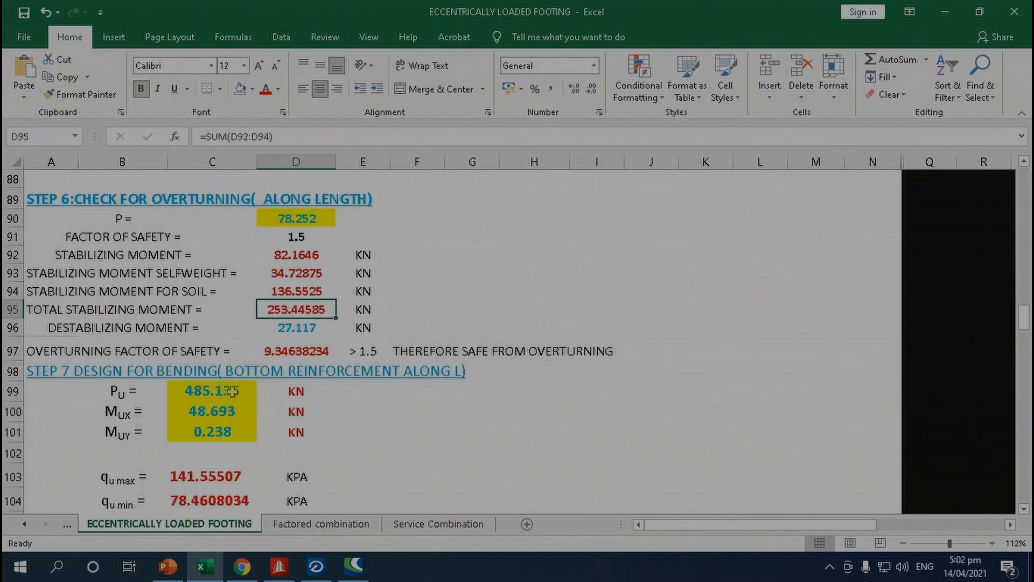
{"action": "left_click", "coordinate": [307, 523]}
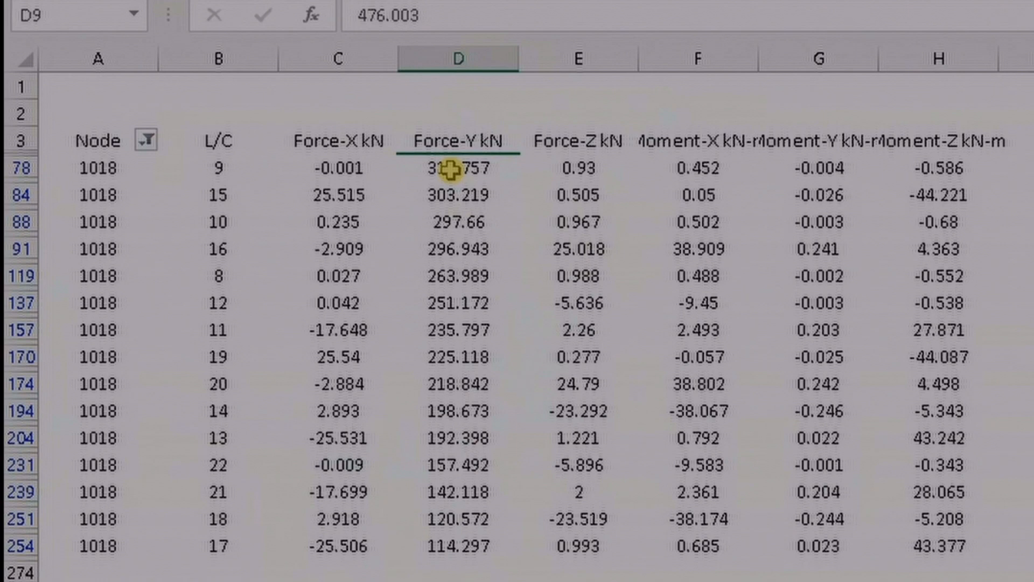
{"action": "left_click", "coordinate": [961, 195]}
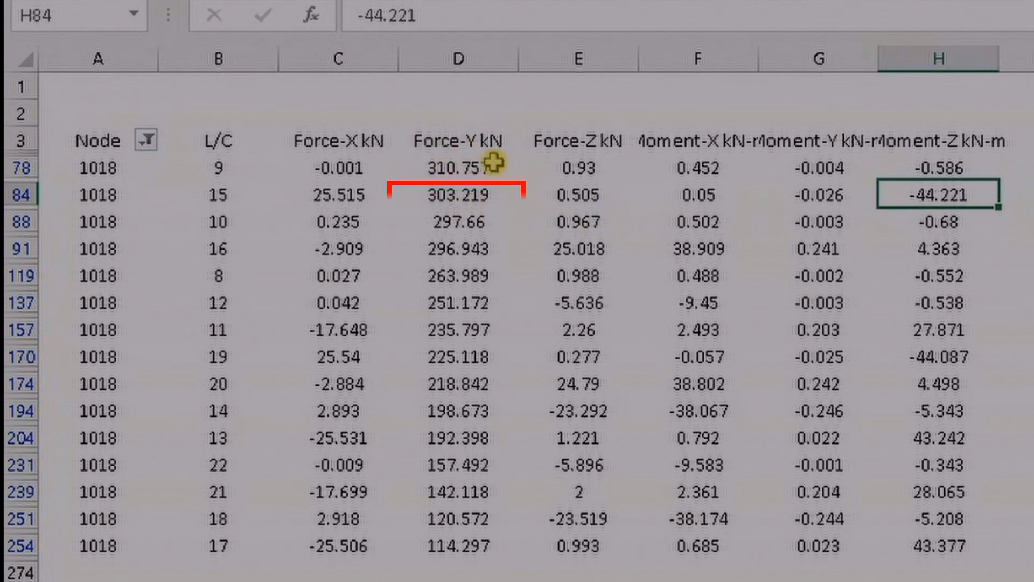
{"action": "left_click", "coordinate": [454, 171]}
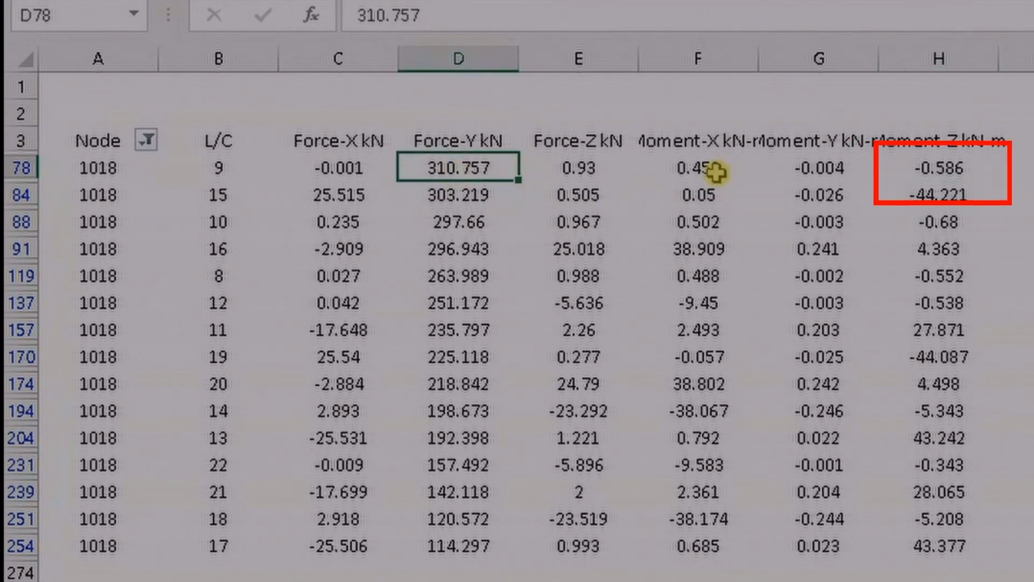
{"action": "left_click", "coordinate": [977, 165]}
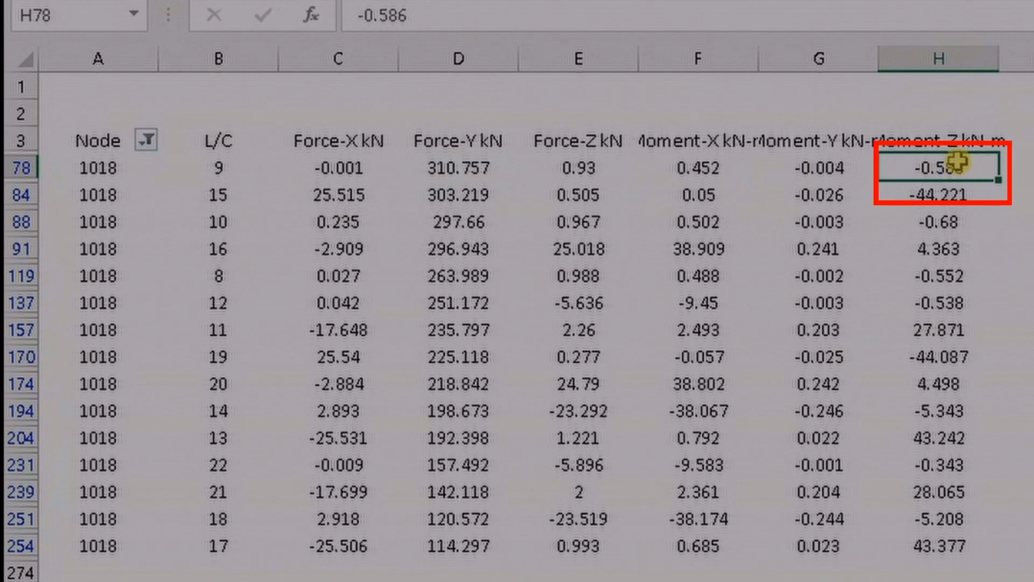
Set Pu in Step 7, Design for Bending, to 303.219 from the Force-Y value of load combination 15 in the Factored combination sheet.
{"action": "left_click", "coordinate": [455, 167]}
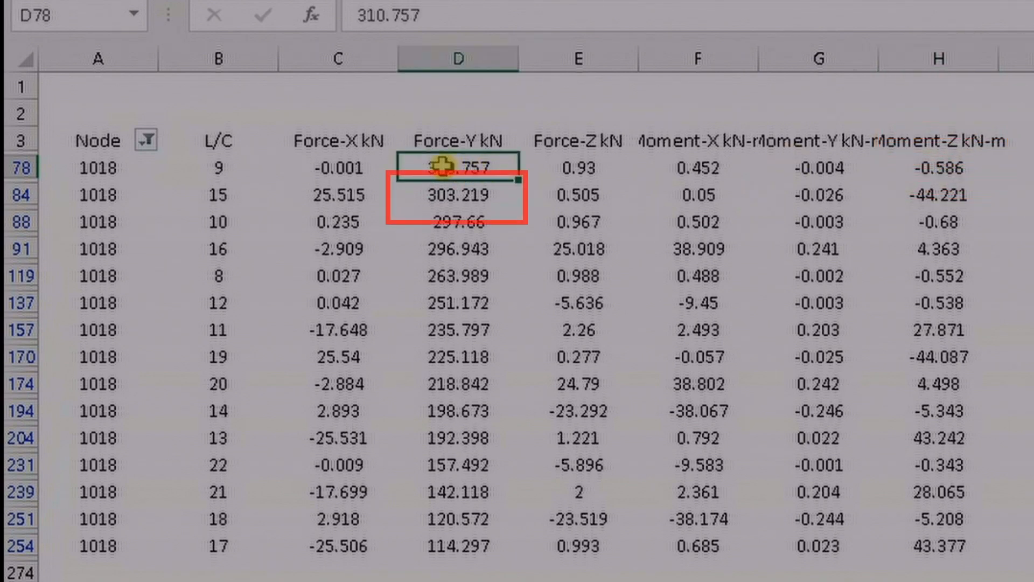
{"action": "left_click", "coordinate": [444, 193]}
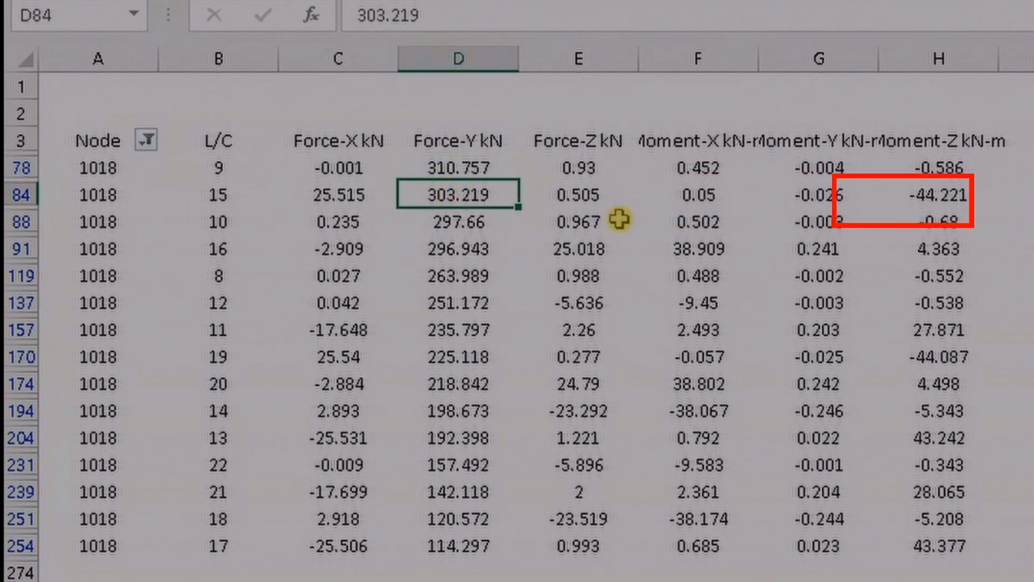
{"action": "left_click", "coordinate": [960, 197]}
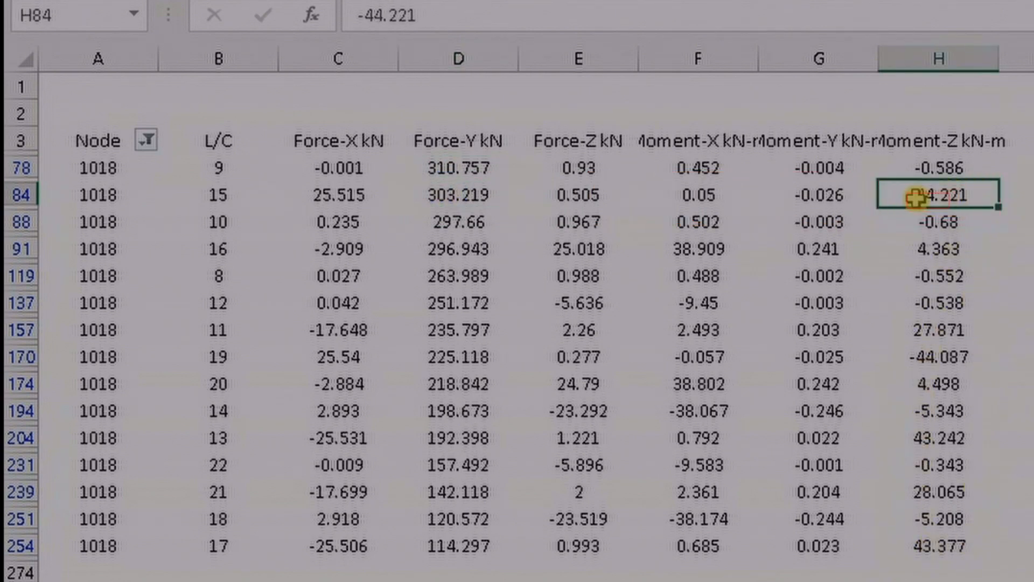
{"action": "left_click", "coordinate": [474, 208]}
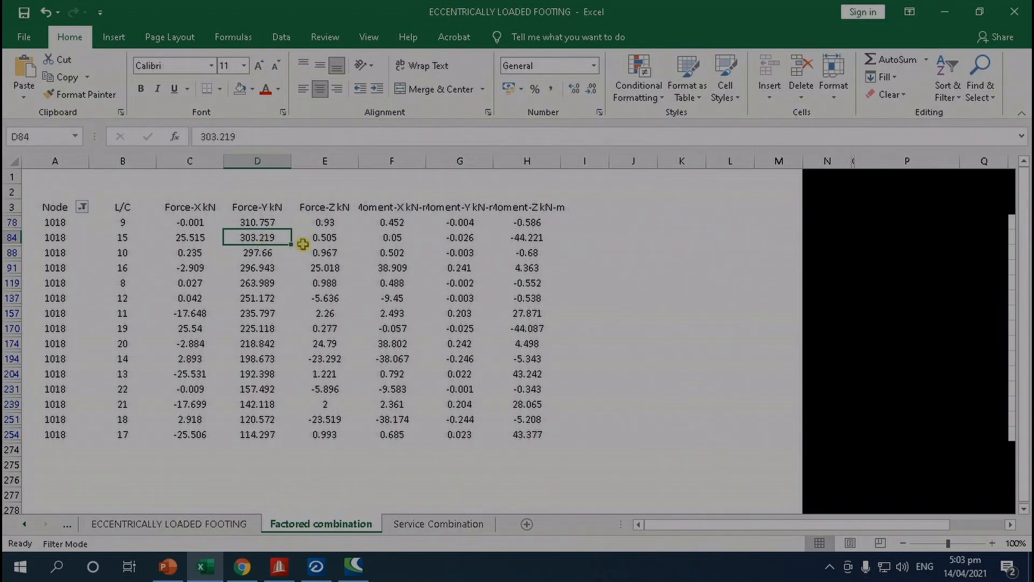
{"action": "left_click", "coordinate": [188, 524]}
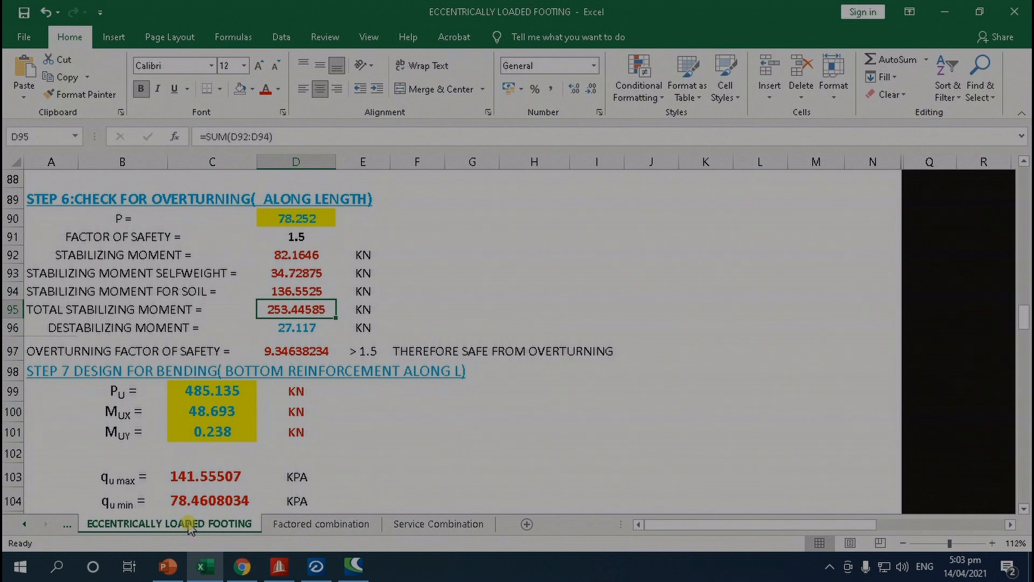
{"action": "left_click", "coordinate": [206, 393]}
{"action": "type", "text": "3"}
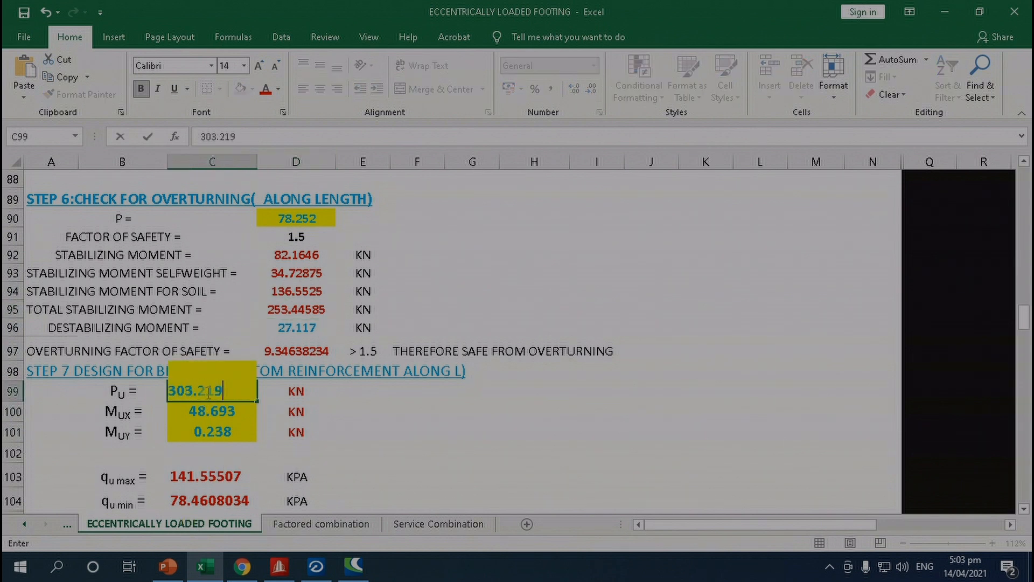
{"action": "type", "text": "03.219"}
{"action": "key", "text": "Return"}
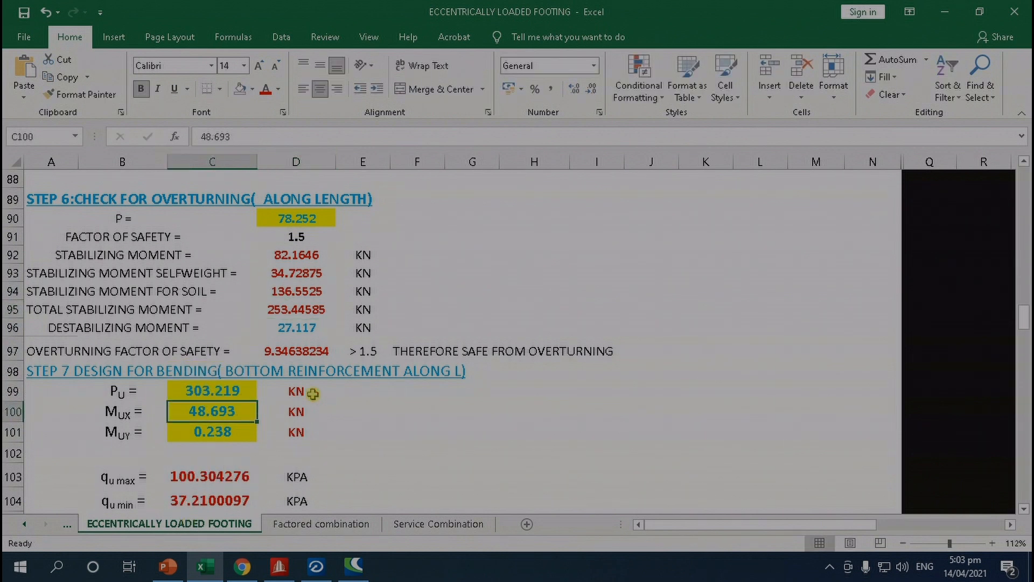
Consult RCDC's Bottom Reinforcement Along L calculation, and set Mux in Excel's Step 7 to -44.221 from load combination 15's Moment-Z.
{"action": "left_click", "coordinate": [317, 567]}
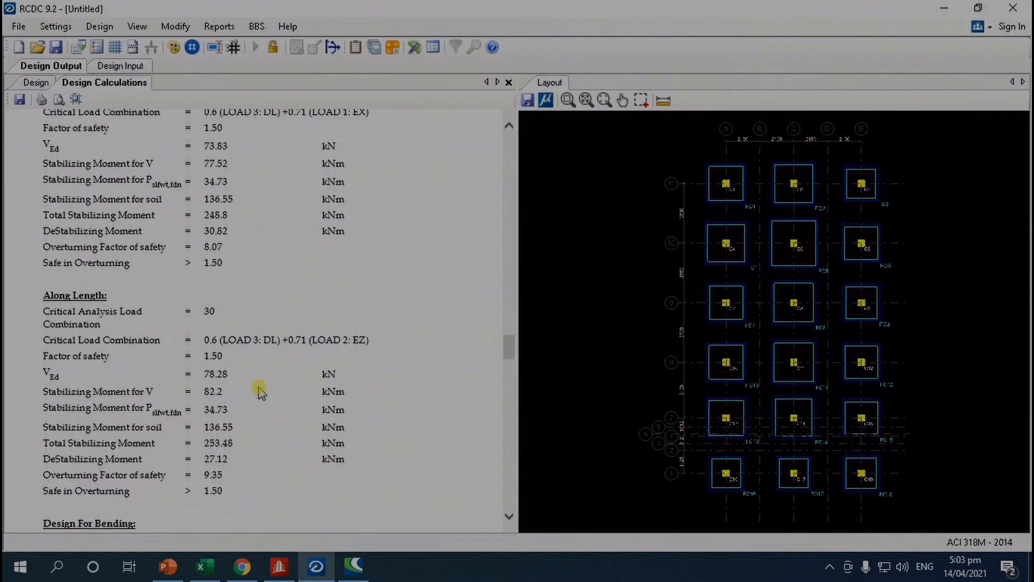
{"action": "scroll", "coordinate": [256, 379], "scroll_direction": "up", "scroll_amount": 2}
{"action": "scroll", "coordinate": [256, 380], "scroll_direction": "down", "scroll_amount": 6}
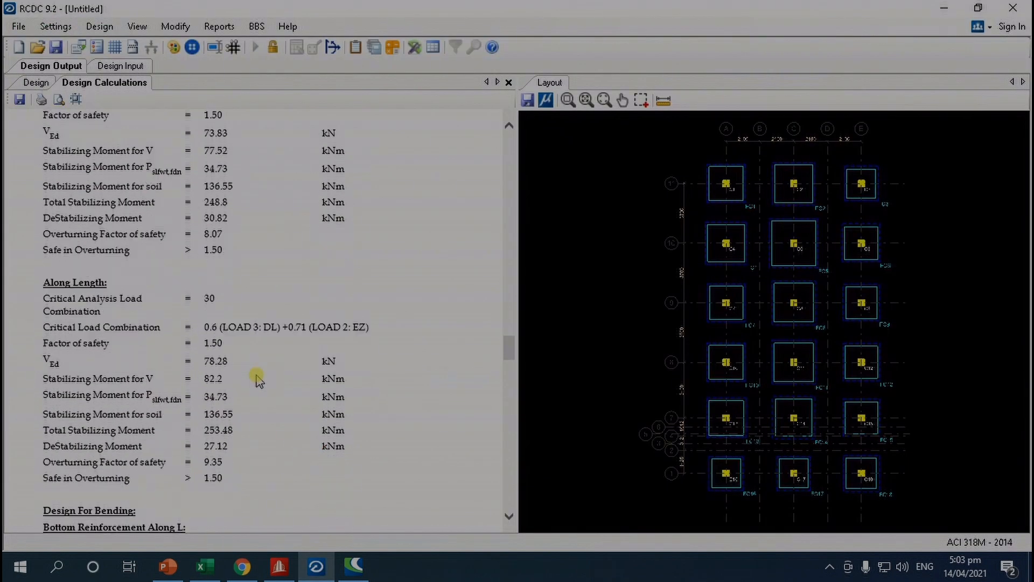
{"action": "scroll", "coordinate": [258, 379], "scroll_direction": "down", "scroll_amount": 6}
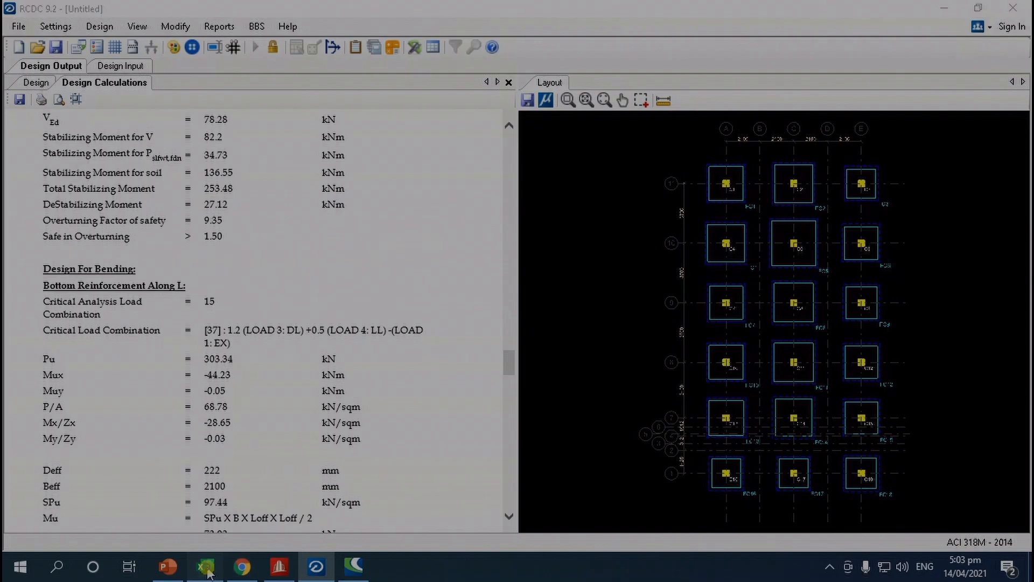
{"action": "left_click", "coordinate": [205, 566]}
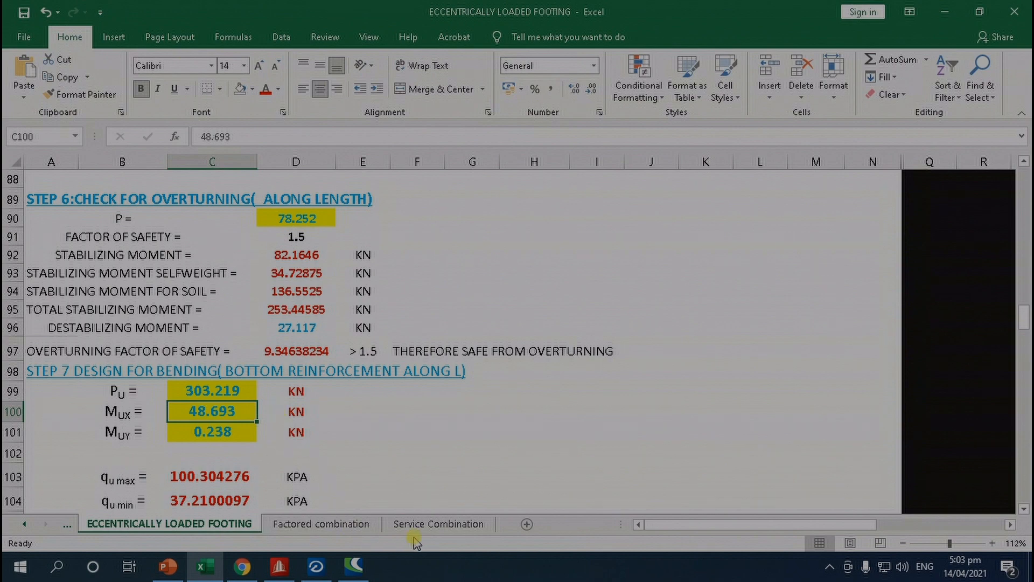
{"action": "left_click", "coordinate": [334, 524]}
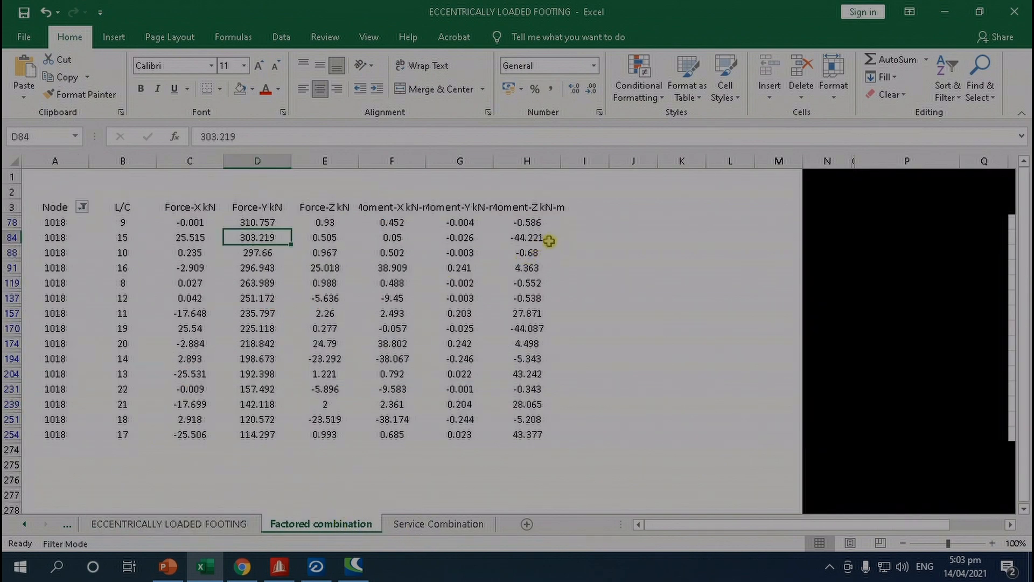
{"action": "left_click", "coordinate": [218, 523]}
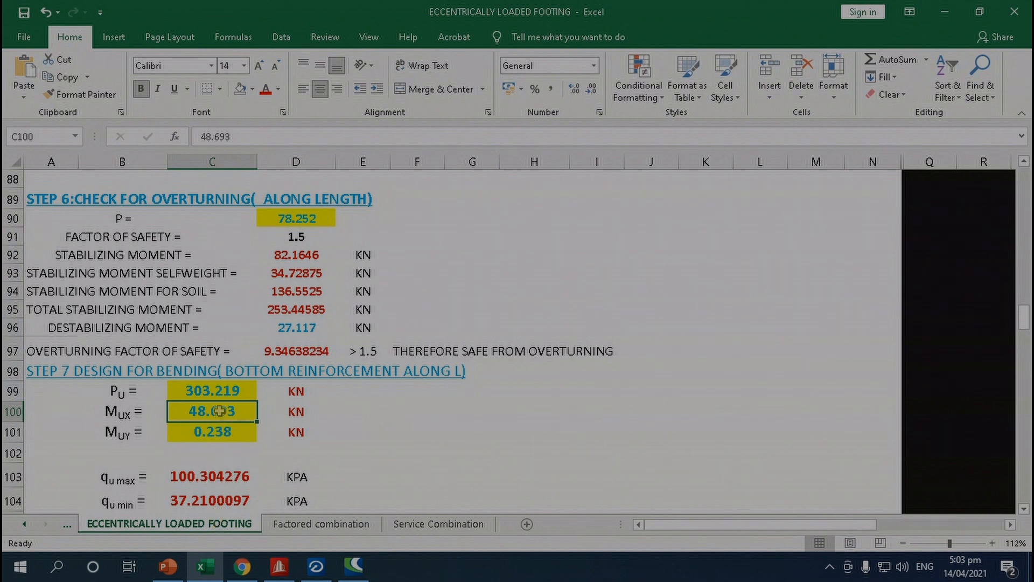
{"action": "type", "text": "="}
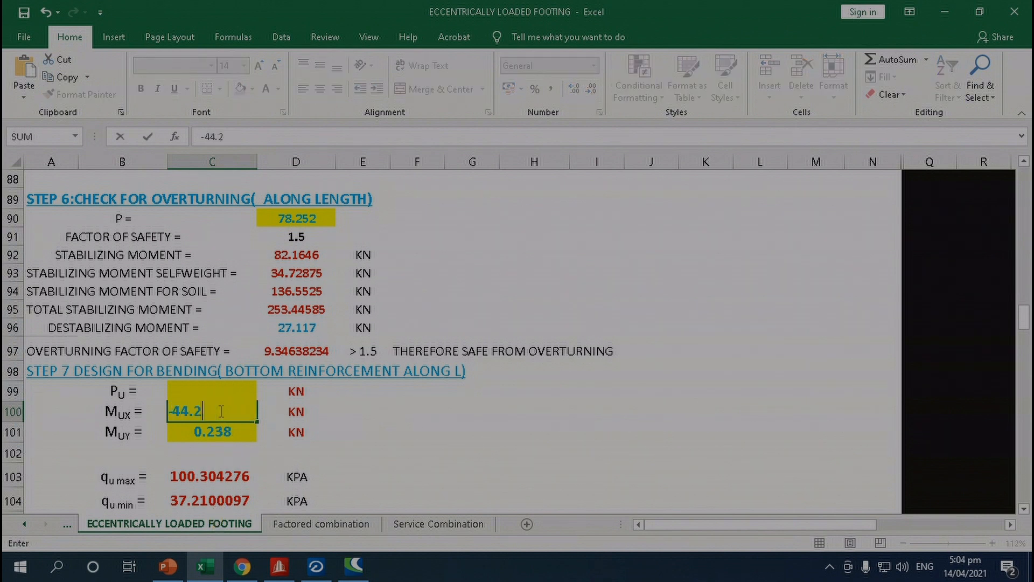
{"action": "key", "text": "Return"}
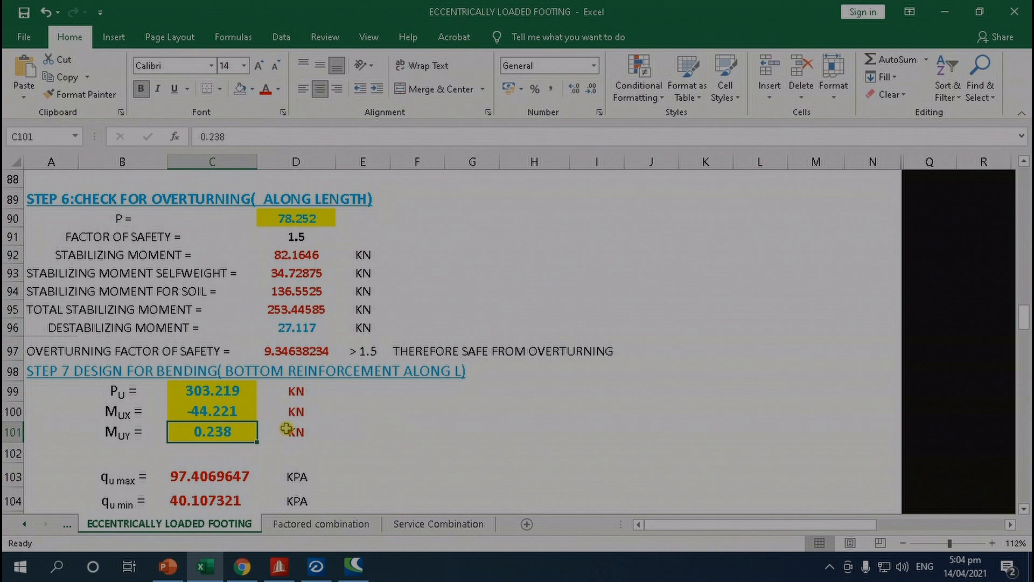
Set Muy in Step 7 to 0.05 from the Moment-X value of load combination 15 in the Factored combination sheet.
{"action": "left_click", "coordinate": [334, 525]}
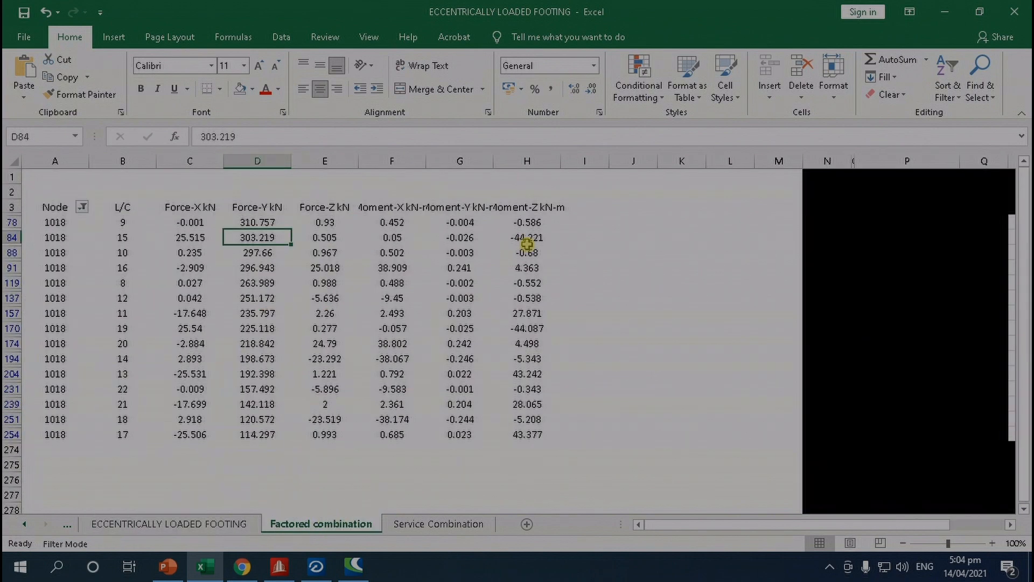
{"action": "left_click", "coordinate": [397, 243]}
{"action": "left_click", "coordinate": [169, 524]}
{"action": "left_click", "coordinate": [223, 434]}
{"action": "type", "text": ".05"}
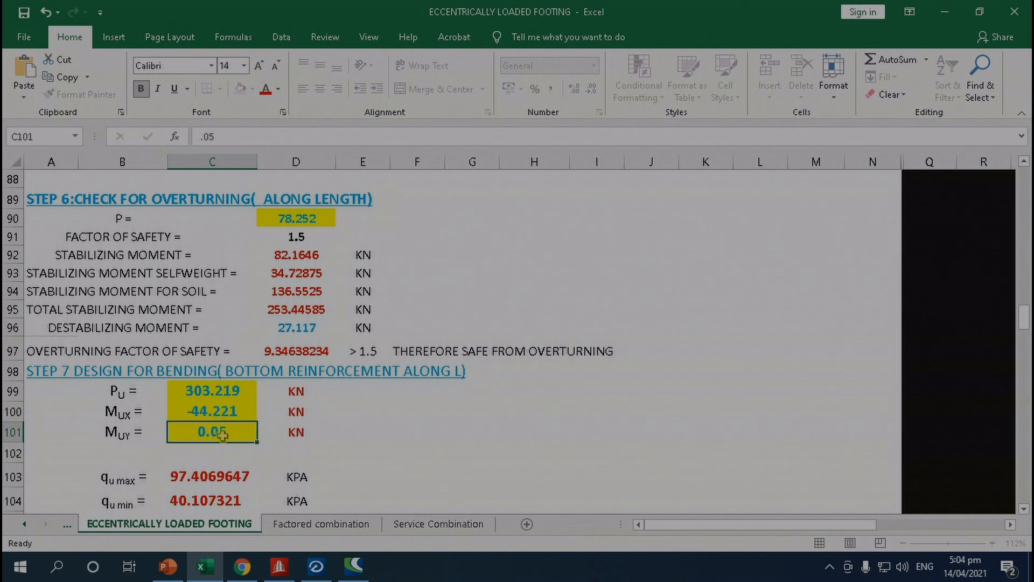
{"action": "key", "text": "Return"}
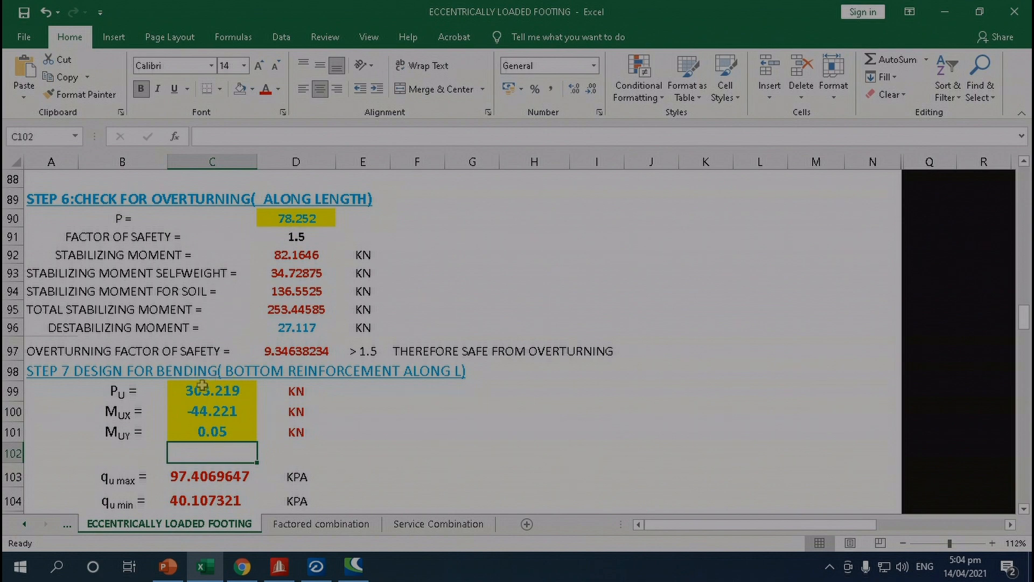
Examine the qu max and qu min results in Step 7 against the qmin–qmax pressure diagram beside the Step 12 one-way shear check.
{"action": "scroll", "coordinate": [202, 387], "scroll_direction": "down", "scroll_amount": 2}
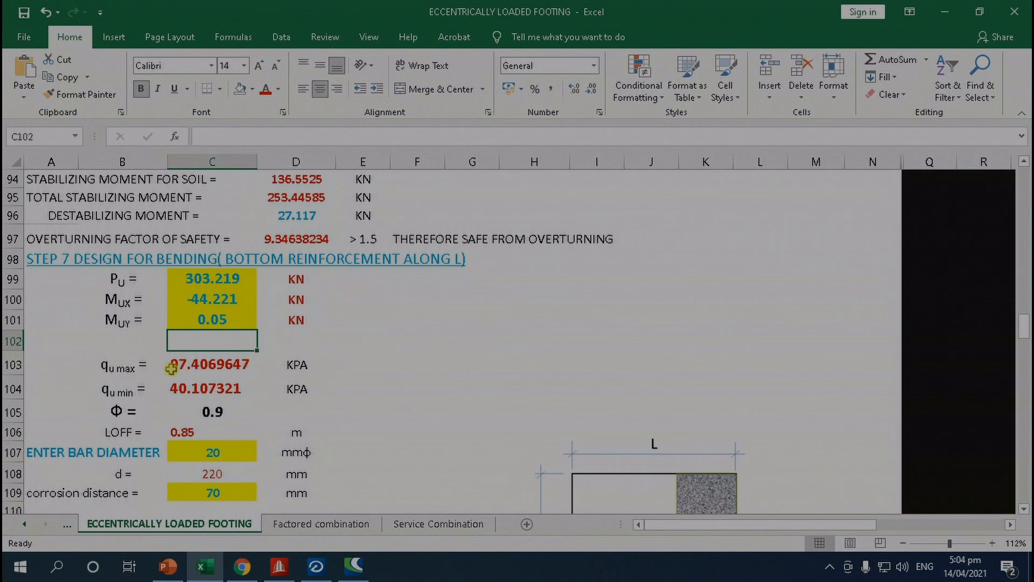
{"action": "scroll", "coordinate": [171, 369], "scroll_direction": "down", "scroll_amount": 4}
{"action": "scroll", "coordinate": [723, 439], "scroll_direction": "up", "scroll_amount": 6}
{"action": "scroll", "coordinate": [735, 448], "scroll_direction": "up", "scroll_amount": 17}
{"action": "scroll", "coordinate": [214, 457], "scroll_direction": "down", "scroll_amount": 8}
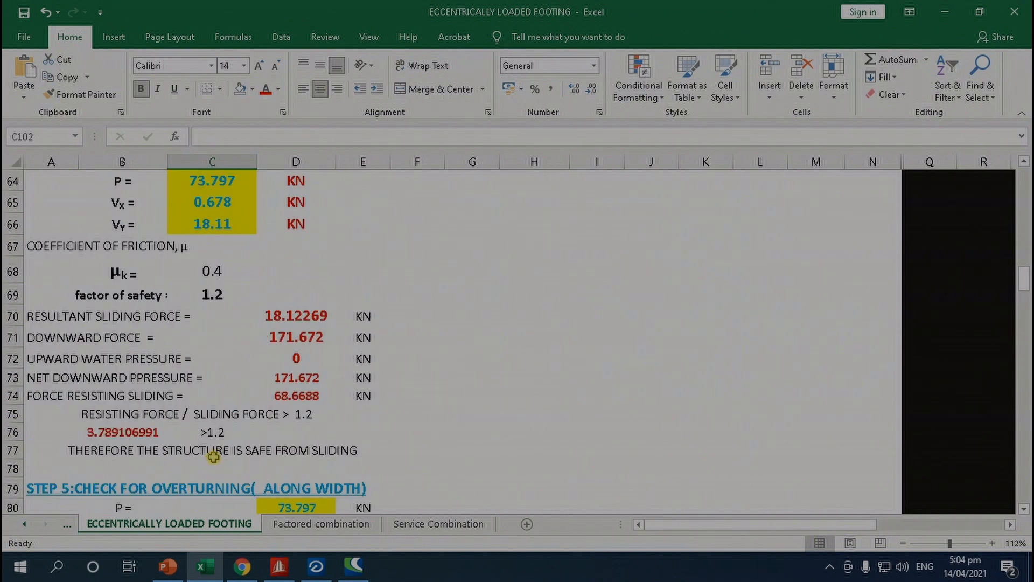
{"action": "scroll", "coordinate": [214, 457], "scroll_direction": "down", "scroll_amount": 7}
{"action": "scroll", "coordinate": [214, 457], "scroll_direction": "down", "scroll_amount": 3}
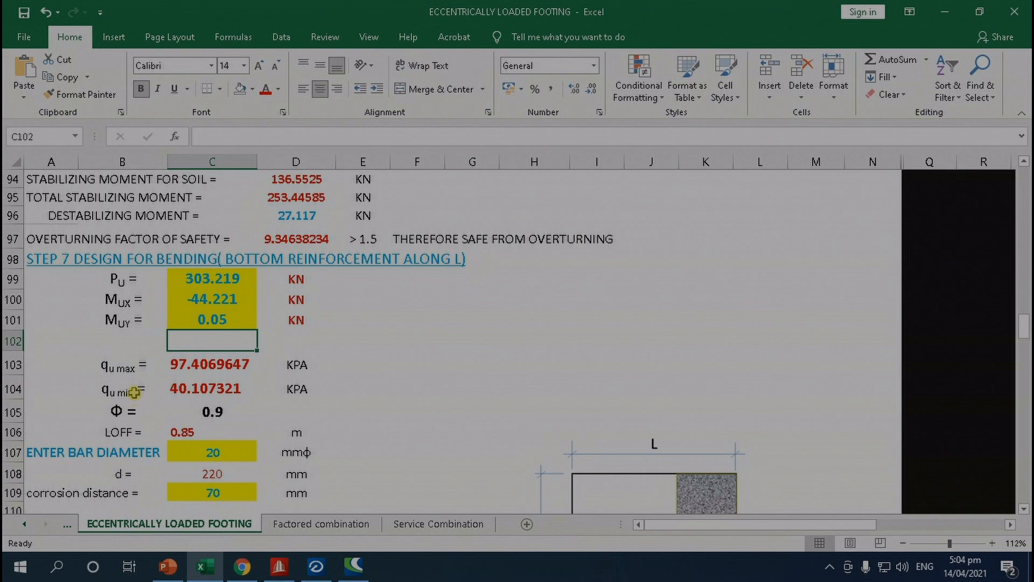
{"action": "scroll", "coordinate": [797, 398], "scroll_direction": "up", "scroll_amount": 20}
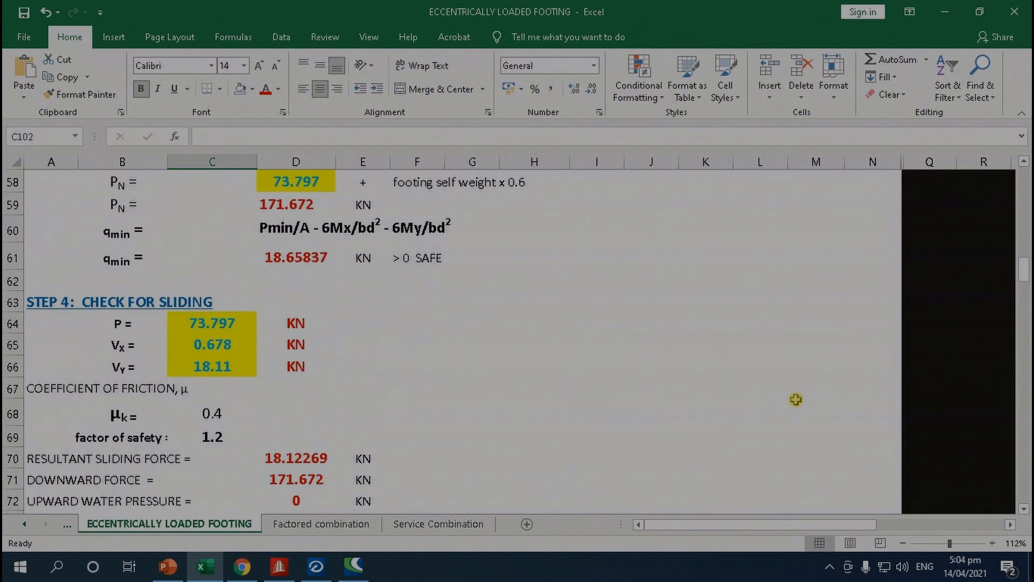
{"action": "scroll", "coordinate": [797, 399], "scroll_direction": "up", "scroll_amount": 5}
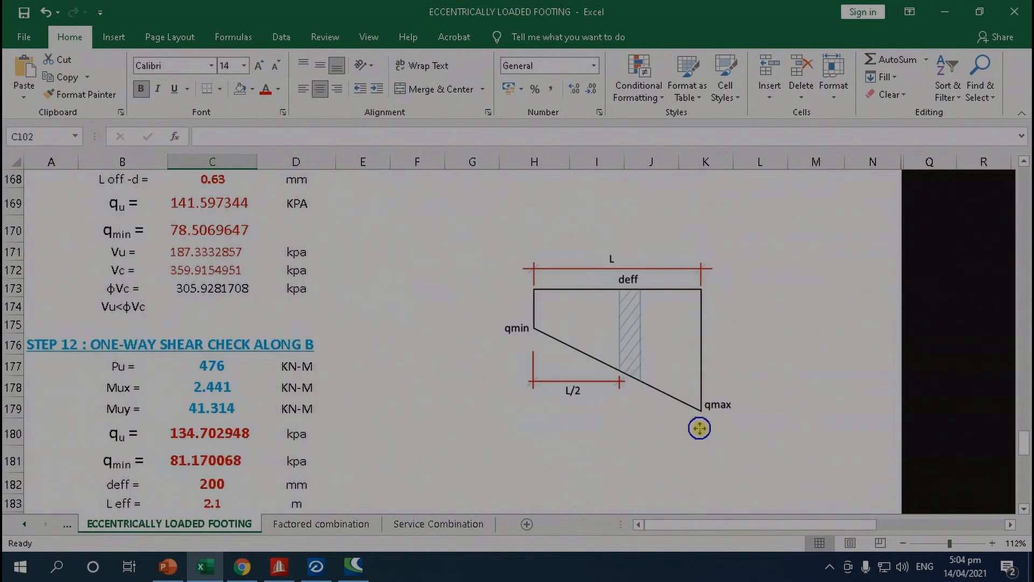
{"action": "left_click", "coordinate": [695, 428]}
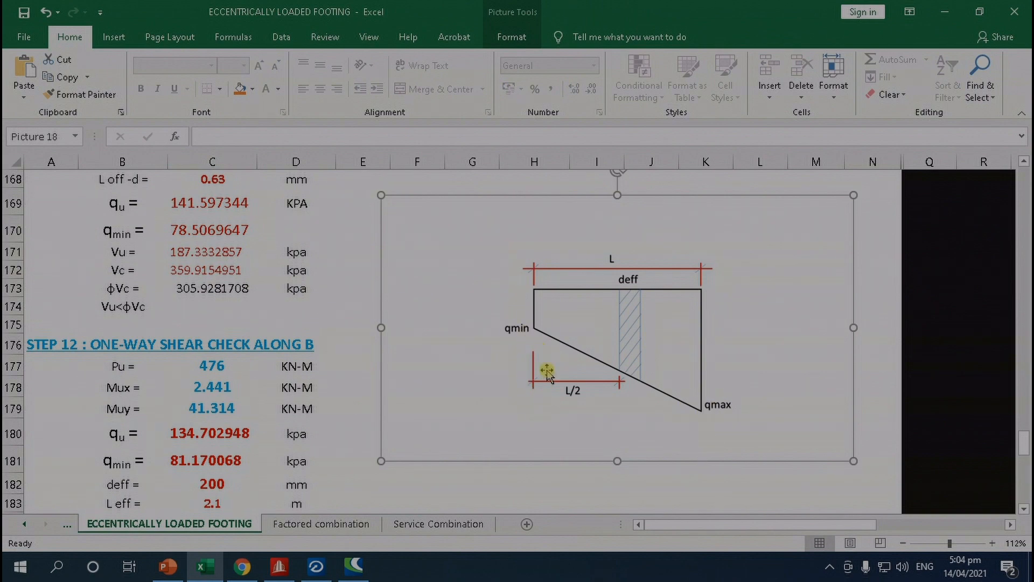
{"action": "scroll", "coordinate": [342, 458], "scroll_direction": "up", "scroll_amount": 20}
{"action": "scroll", "coordinate": [341, 461], "scroll_direction": "up", "scroll_amount": 6}
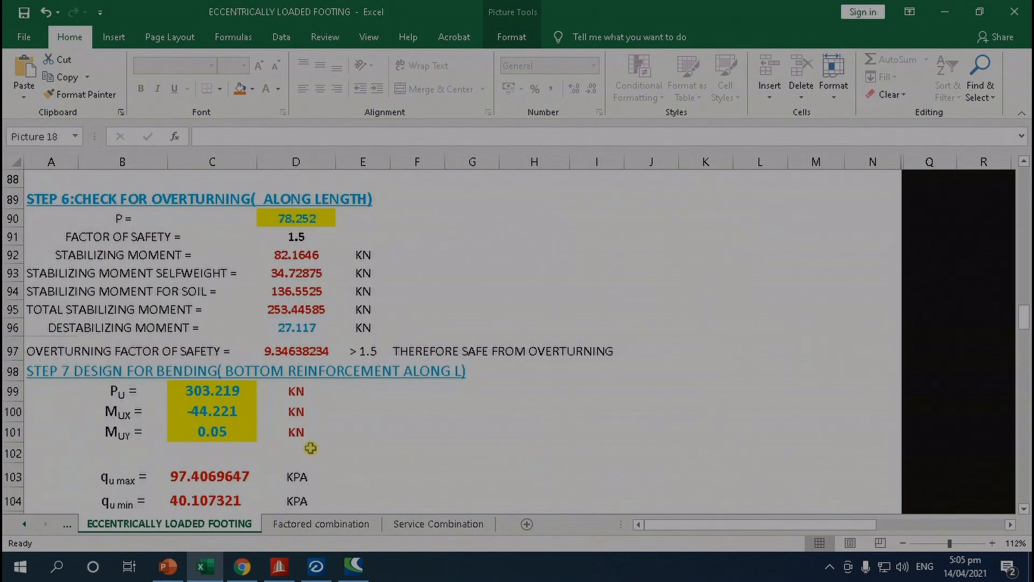
Try bar diameters of 25 mm and 16 mm in Step 7, and set the diameter back to 20 mm.
{"action": "scroll", "coordinate": [253, 404], "scroll_direction": "down", "scroll_amount": 3}
{"action": "left_click", "coordinate": [233, 401]}
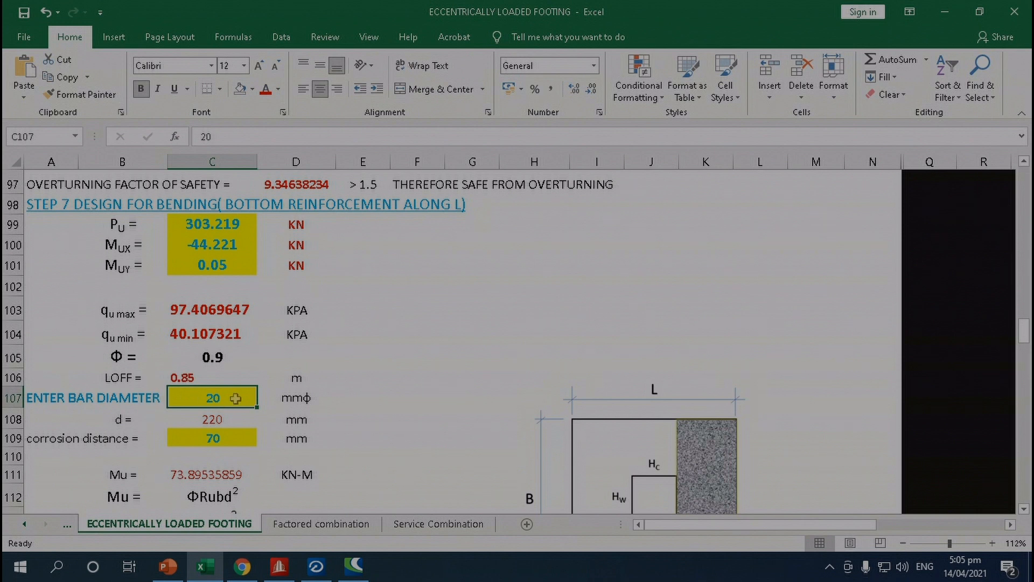
{"action": "type", "text": "25"}
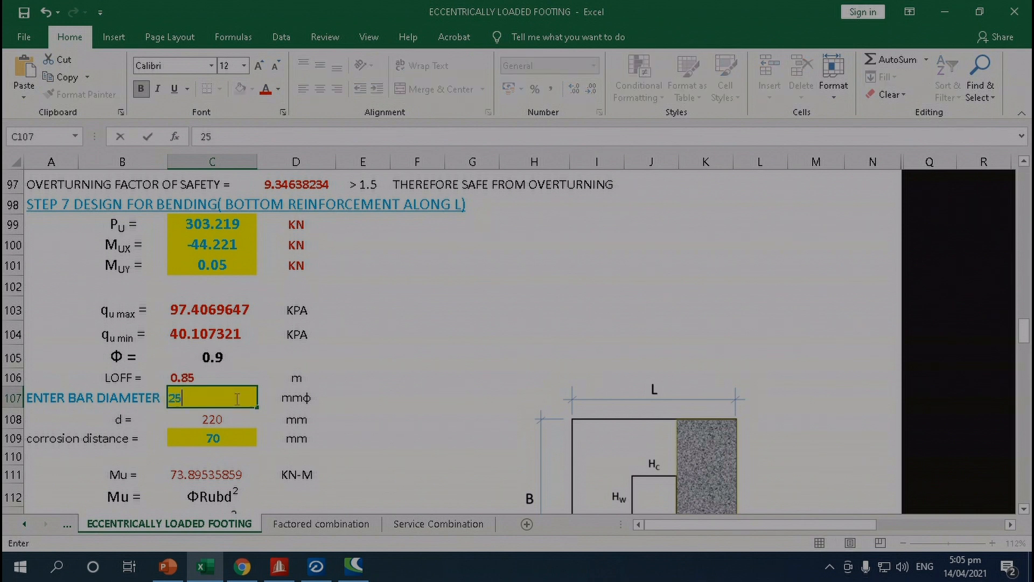
{"action": "key", "text": "Return"}
{"action": "left_click", "coordinate": [236, 398]}
{"action": "type", "text": "16"}
{"action": "key", "text": "Return"}
{"action": "left_click", "coordinate": [235, 399]}
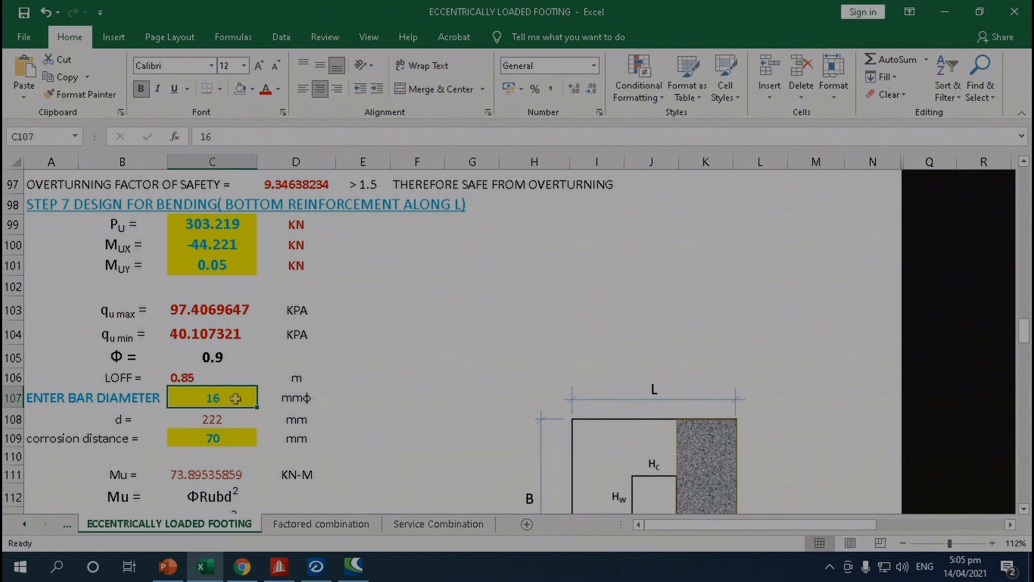
{"action": "type", "text": "20"}
{"action": "key", "text": "Return"}
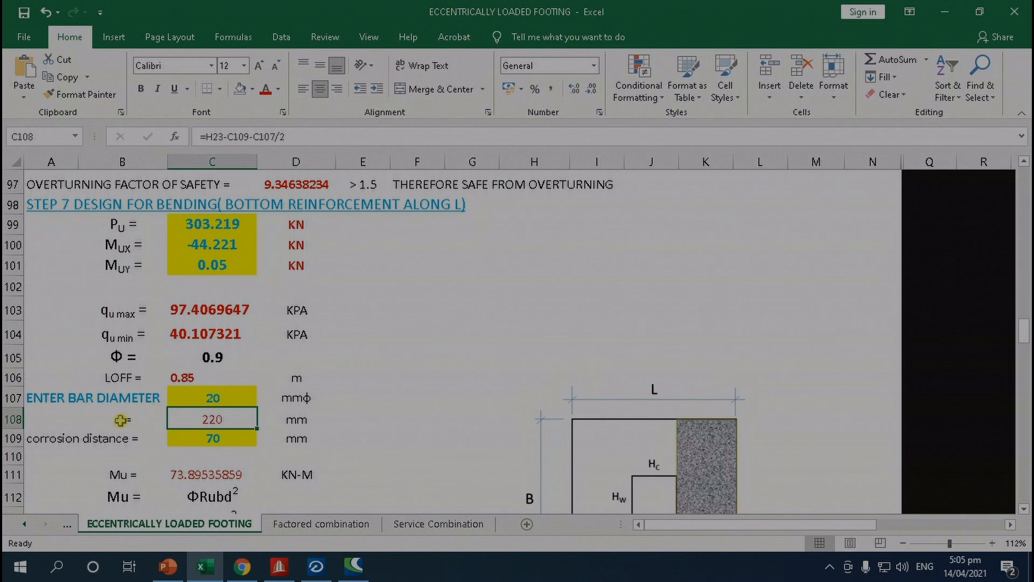
Review the effective depth d, corrosion distance, Mu and Ru values in the Step 7 bending design.
{"action": "left_click", "coordinate": [103, 421]}
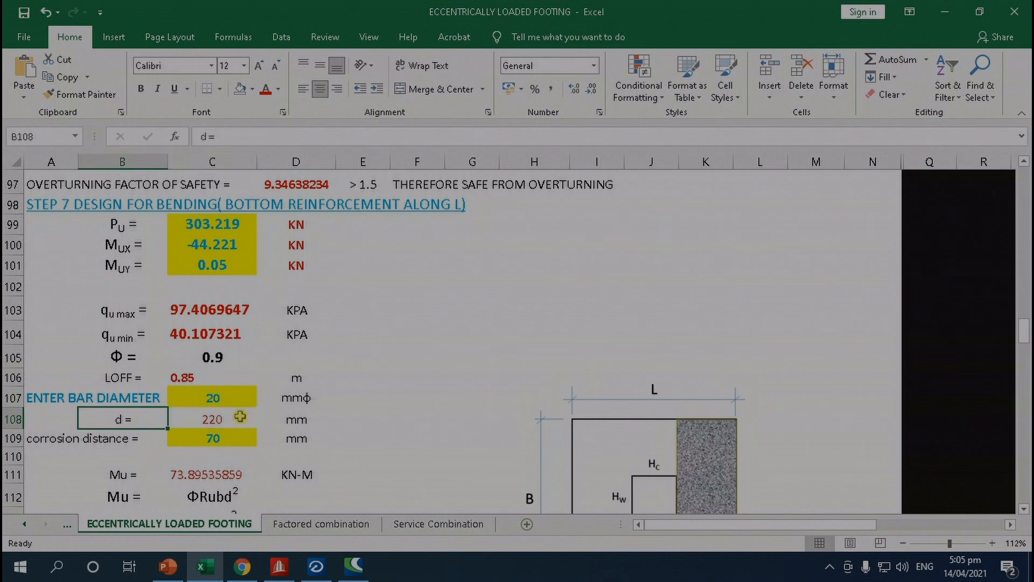
{"action": "scroll", "coordinate": [239, 417], "scroll_direction": "down", "scroll_amount": 6}
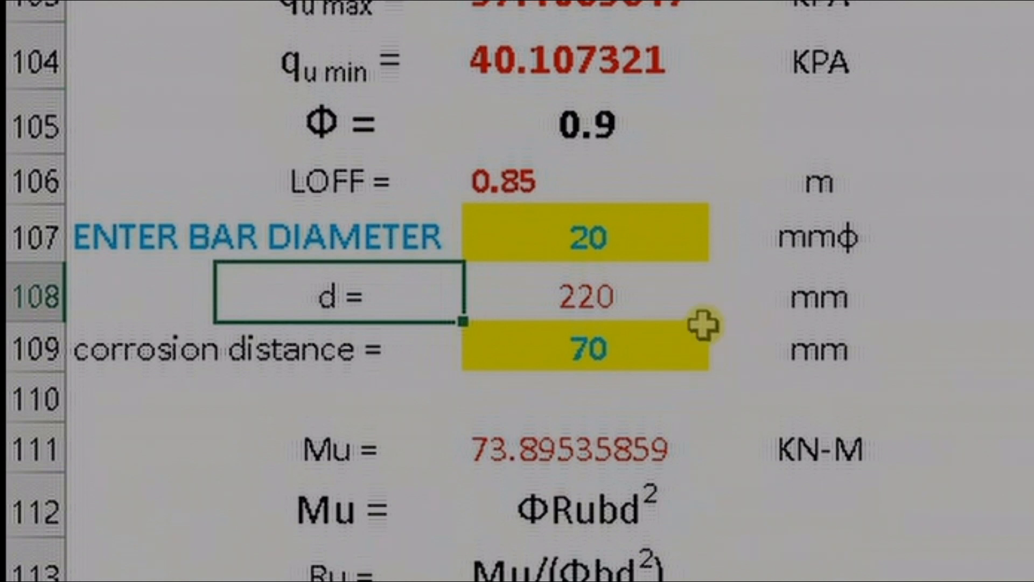
{"action": "left_click", "coordinate": [619, 296]}
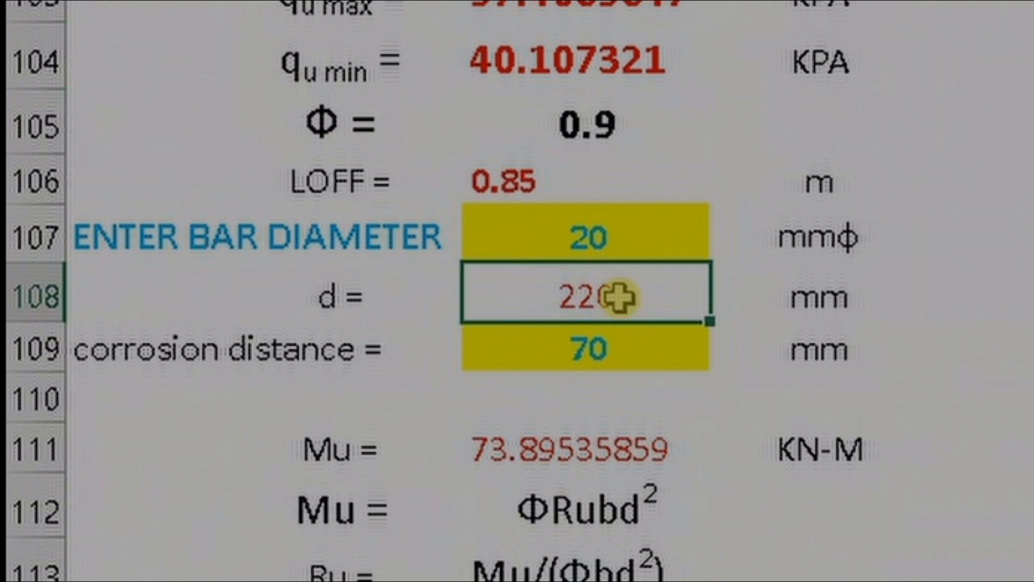
{"action": "left_click", "coordinate": [628, 350]}
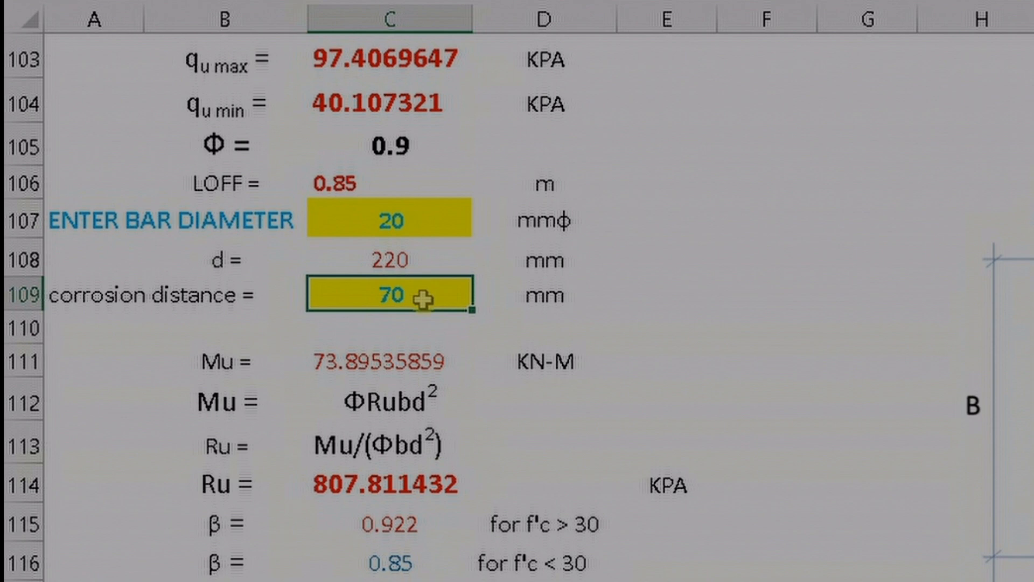
{"action": "left_click", "coordinate": [324, 358]}
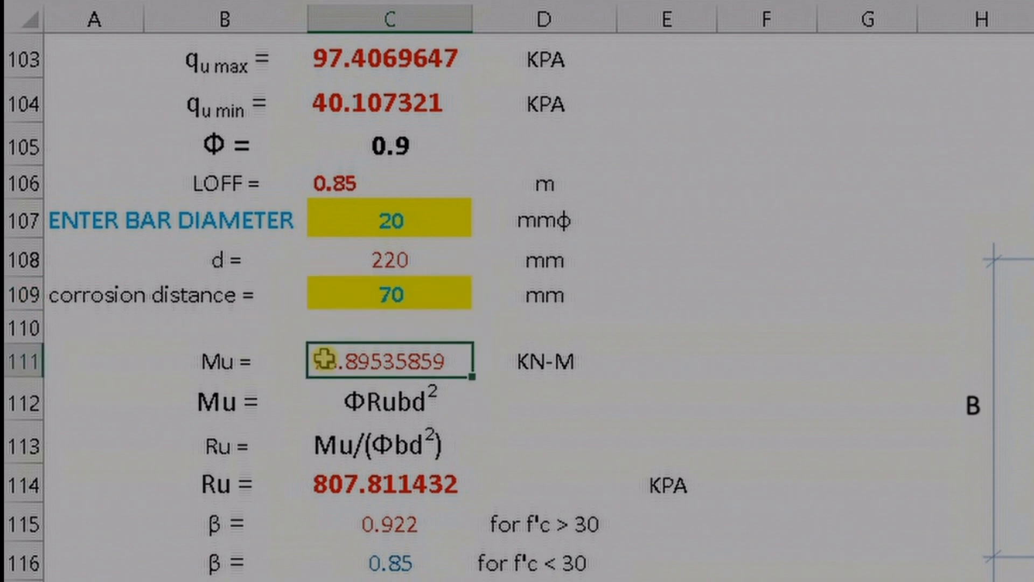
{"action": "scroll", "coordinate": [324, 358], "scroll_direction": "down", "scroll_amount": 1}
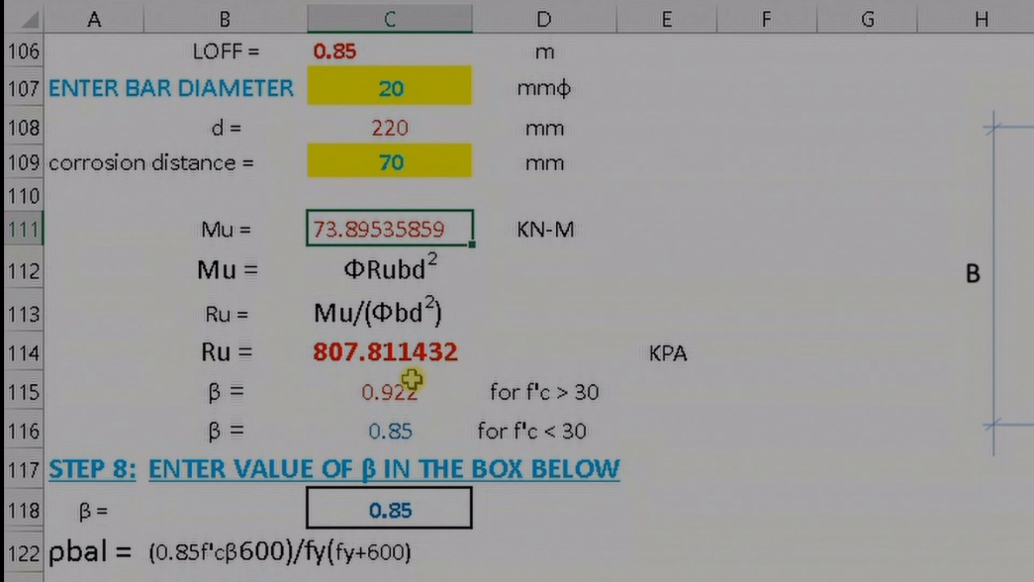
Compare the computed ρ with ρmin, ρbal and ρMAX below the β entry in Step 8.
{"action": "scroll", "coordinate": [249, 323], "scroll_direction": "down", "scroll_amount": 1}
{"action": "scroll", "coordinate": [249, 323], "scroll_direction": "down", "scroll_amount": 1}
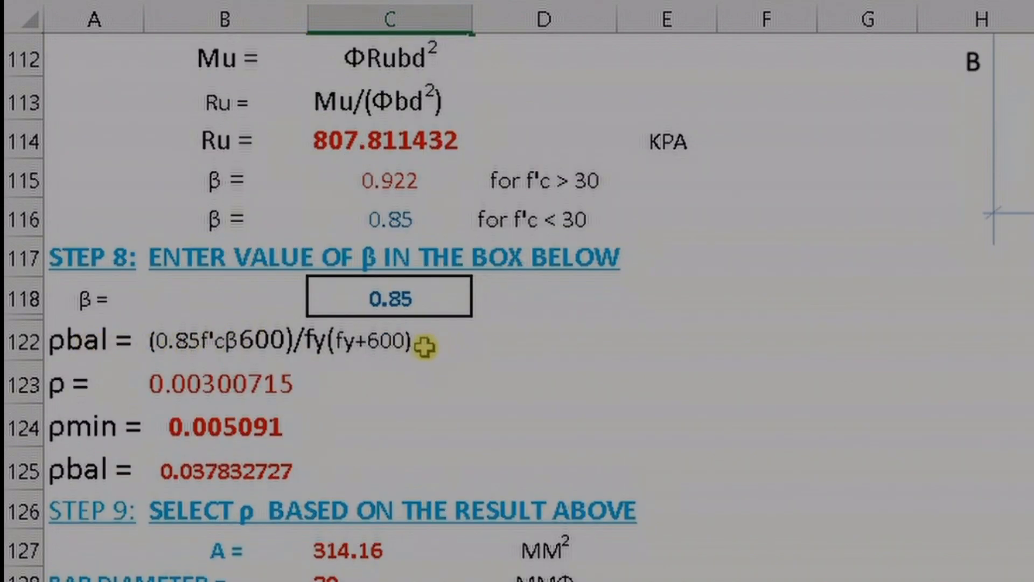
{"action": "left_click", "coordinate": [277, 387]}
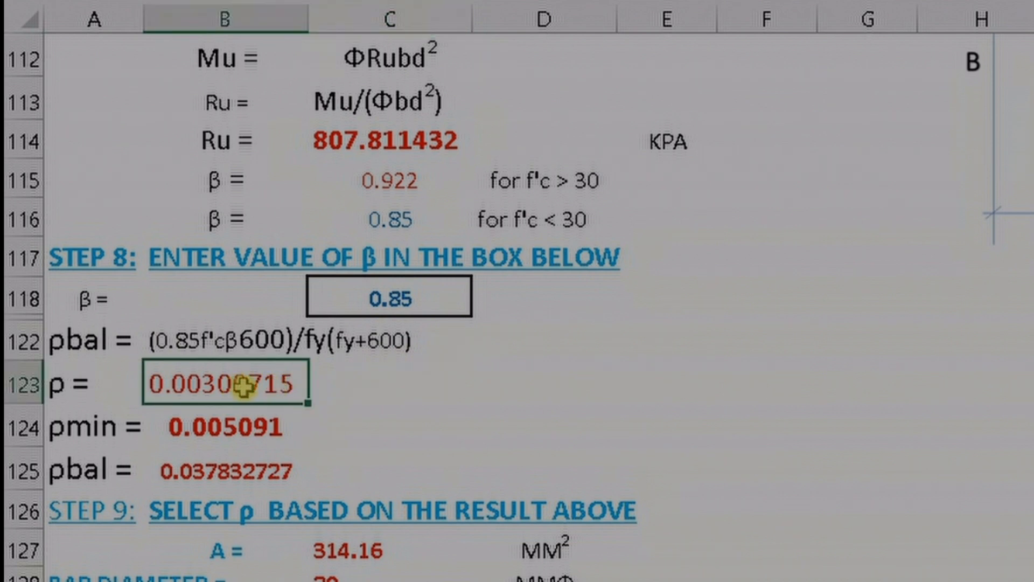
{"action": "scroll", "coordinate": [248, 388], "scroll_direction": "down", "scroll_amount": 1}
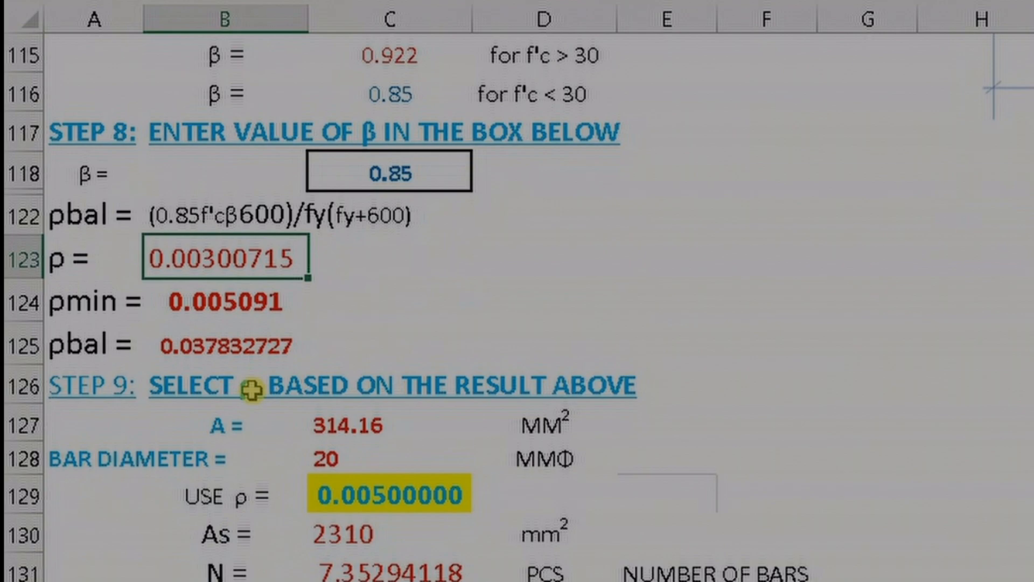
{"action": "scroll", "coordinate": [251, 389], "scroll_direction": "up", "scroll_amount": 1}
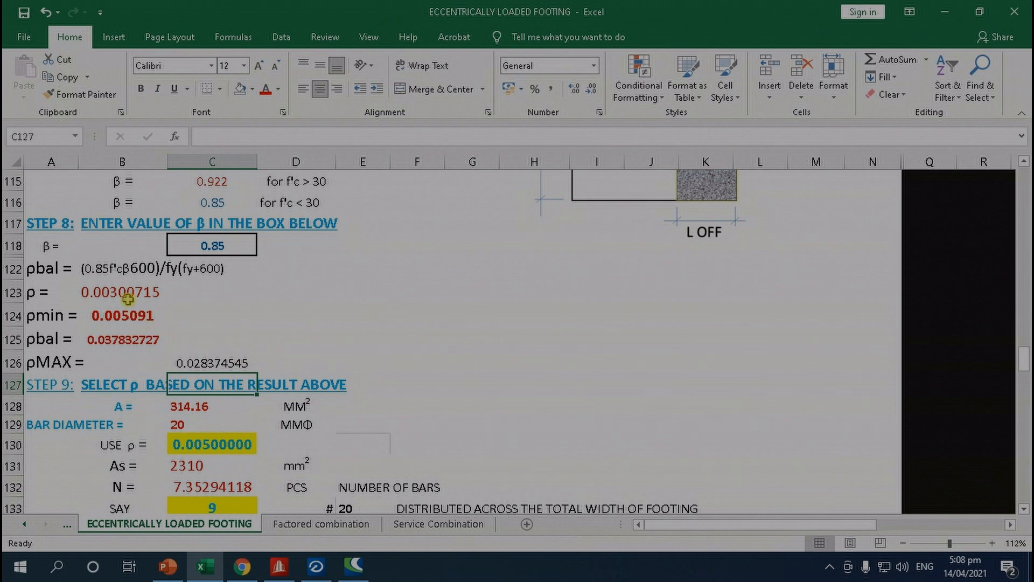
{"action": "left_click", "coordinate": [127, 297]}
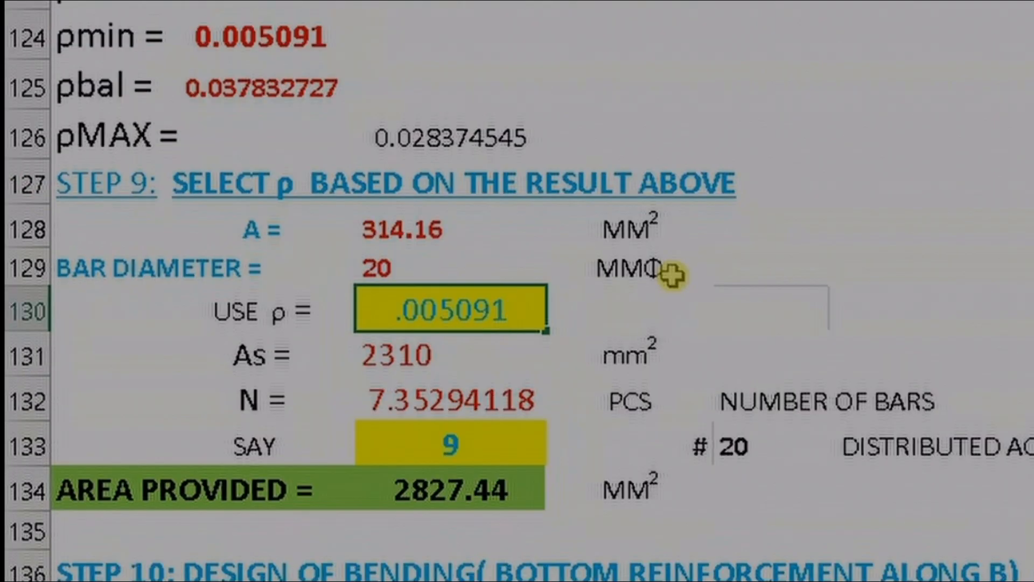
Try a USE ρ value of 0.006 in Step 9 and check the required number of bars N.
{"action": "key", "text": "BackSpace"}
{"action": "key", "text": "BackSpace"}
{"action": "key", "text": "BackSpace"}
{"action": "key", "text": "BackSpace"}
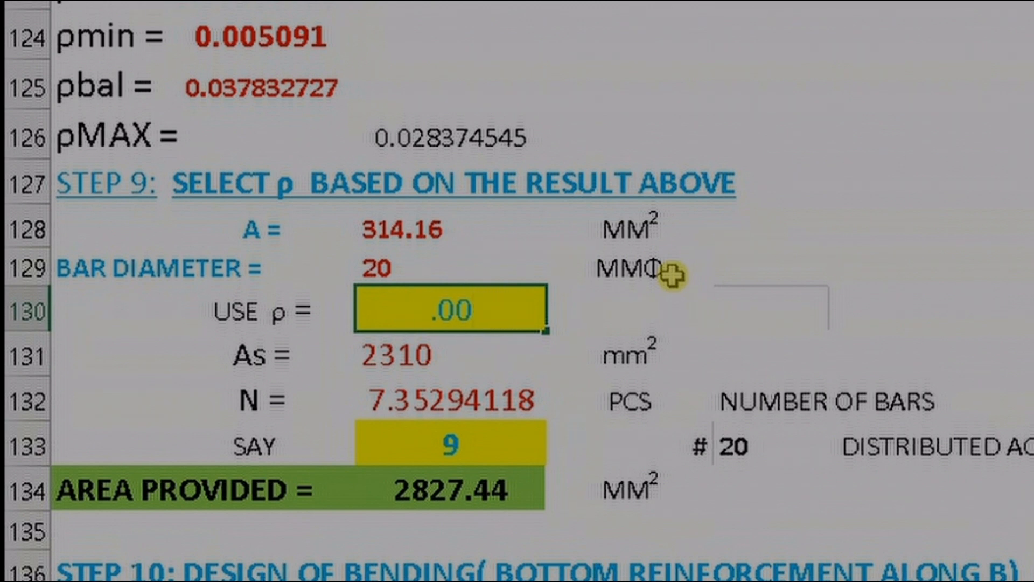
{"action": "type", "text": "6"}
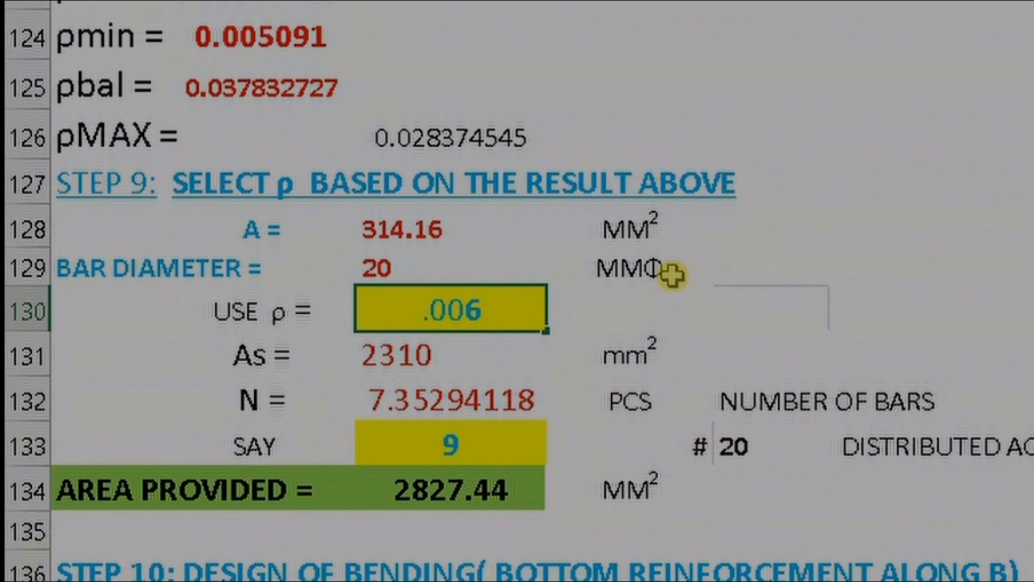
{"action": "key", "text": "Return"}
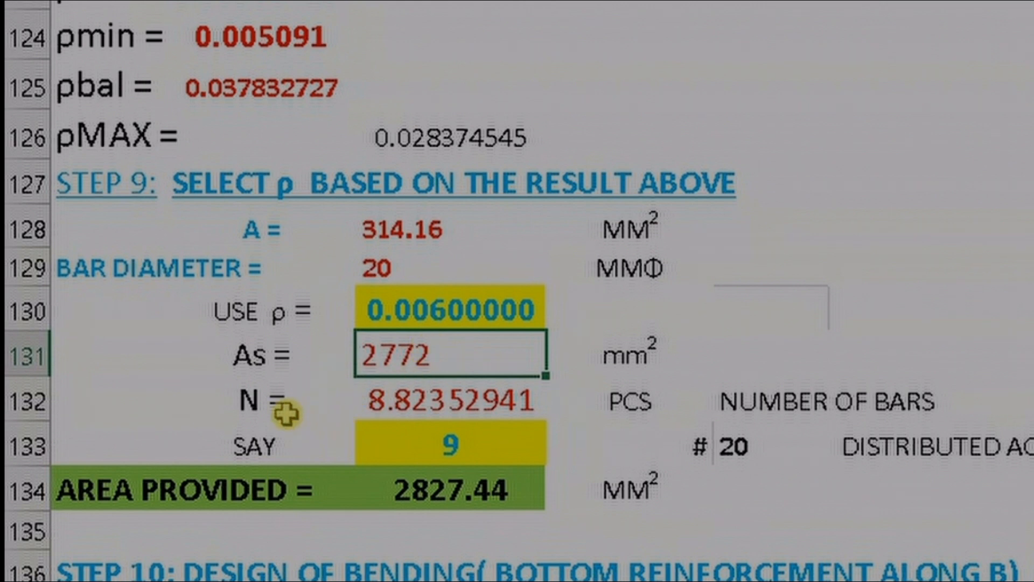
{"action": "left_click", "coordinate": [464, 400]}
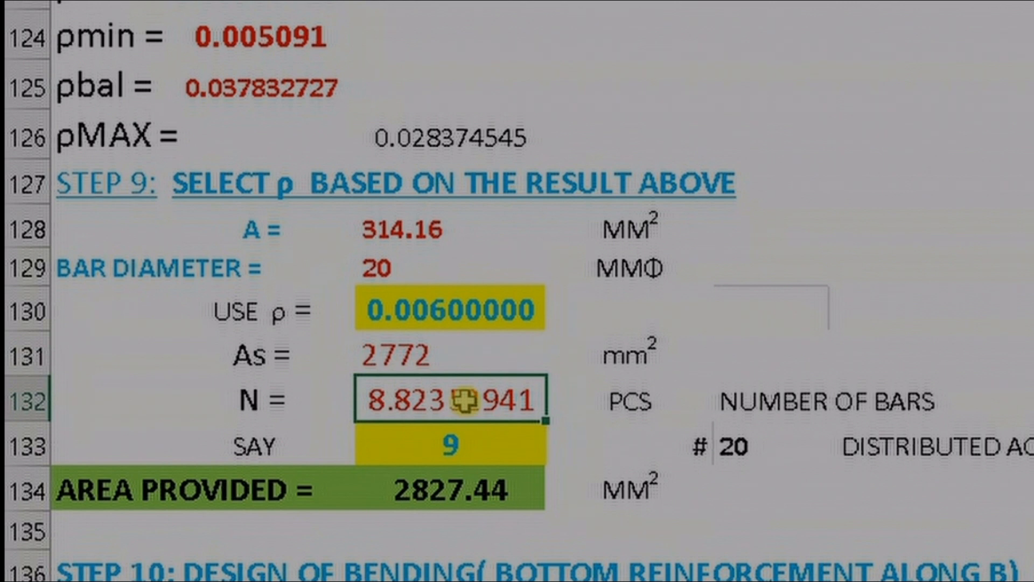
{"action": "left_click", "coordinate": [477, 451]}
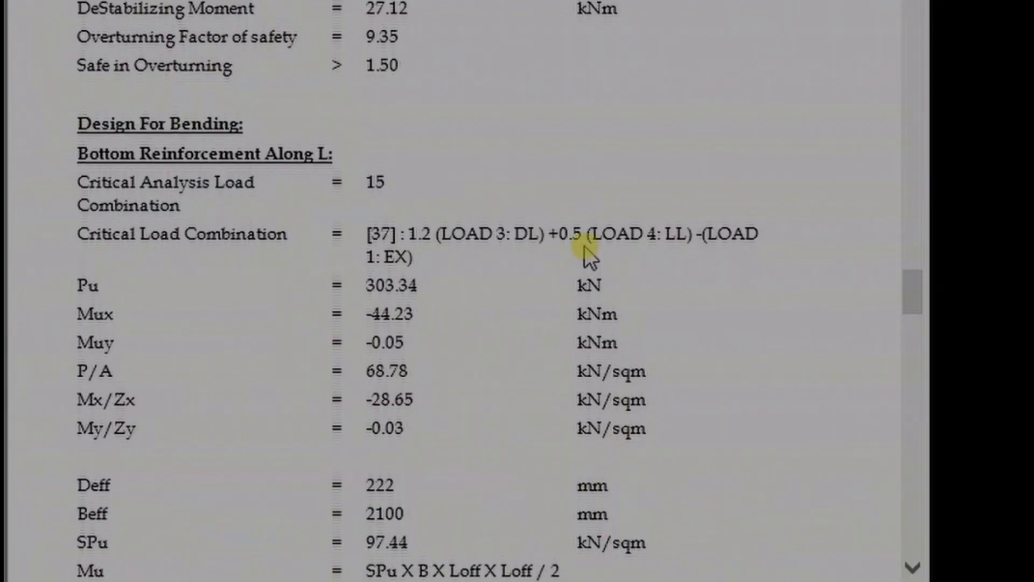
Read the required and provided steel for the bottom reinforcement along L in RCDC's design calculations.
{"action": "scroll", "coordinate": [584, 246], "scroll_direction": "down", "scroll_amount": 4}
{"action": "scroll", "coordinate": [584, 246], "scroll_direction": "down", "scroll_amount": 2}
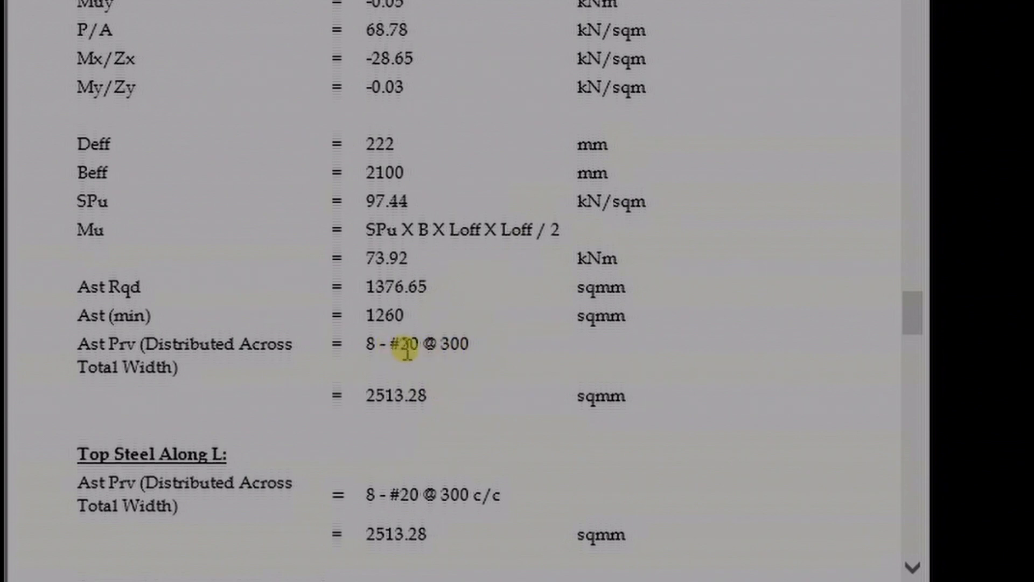
{"action": "mouse_move", "coordinate": [568, 581]}
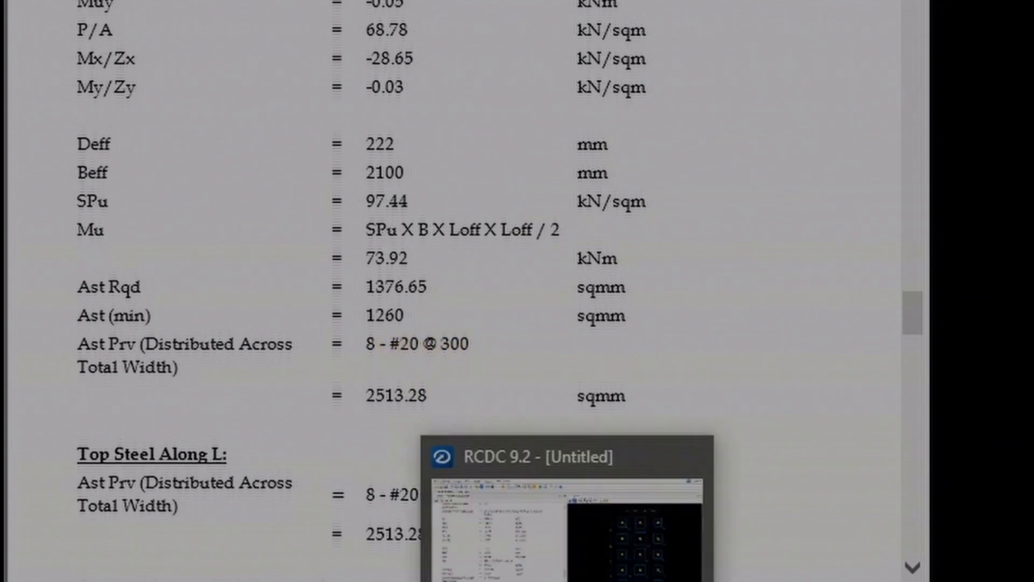
Switch to the Excel footing design and set USE ρ in Step 9 to 0.005091.
{"action": "left_click", "coordinate": [369, 581]}
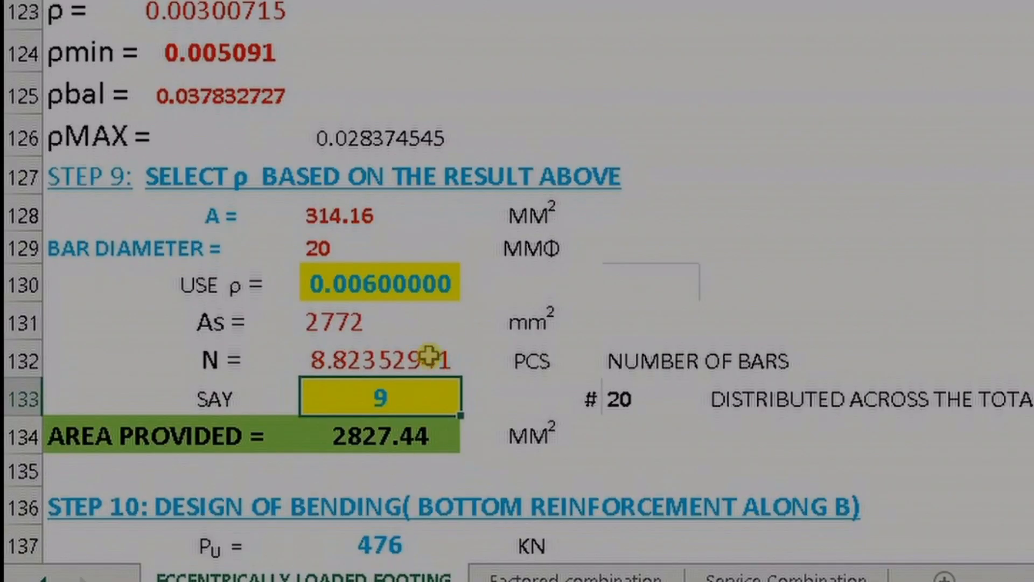
{"action": "left_click", "coordinate": [435, 286]}
{"action": "type", "text": ".0"}
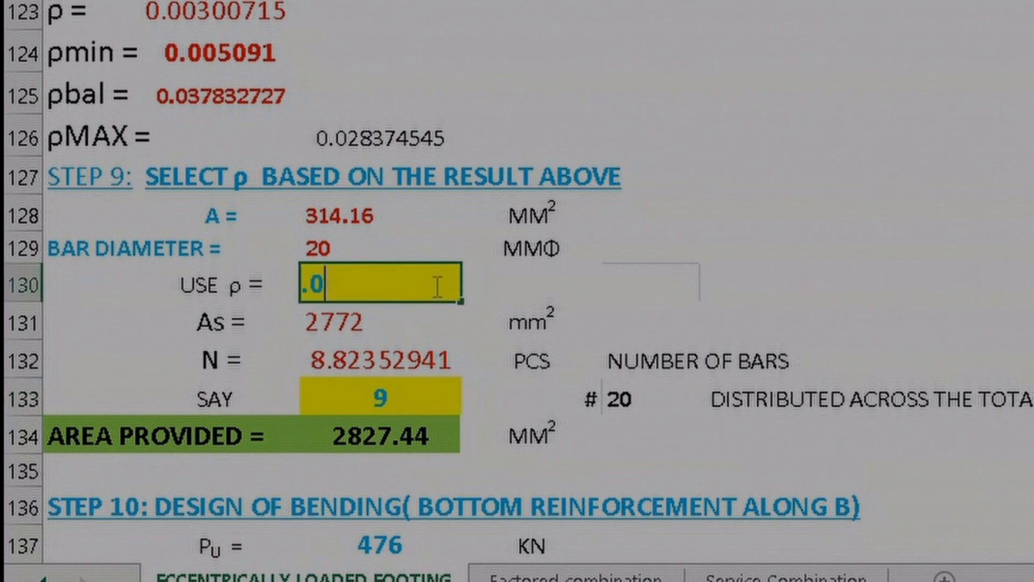
{"action": "type", "text": "05091"}
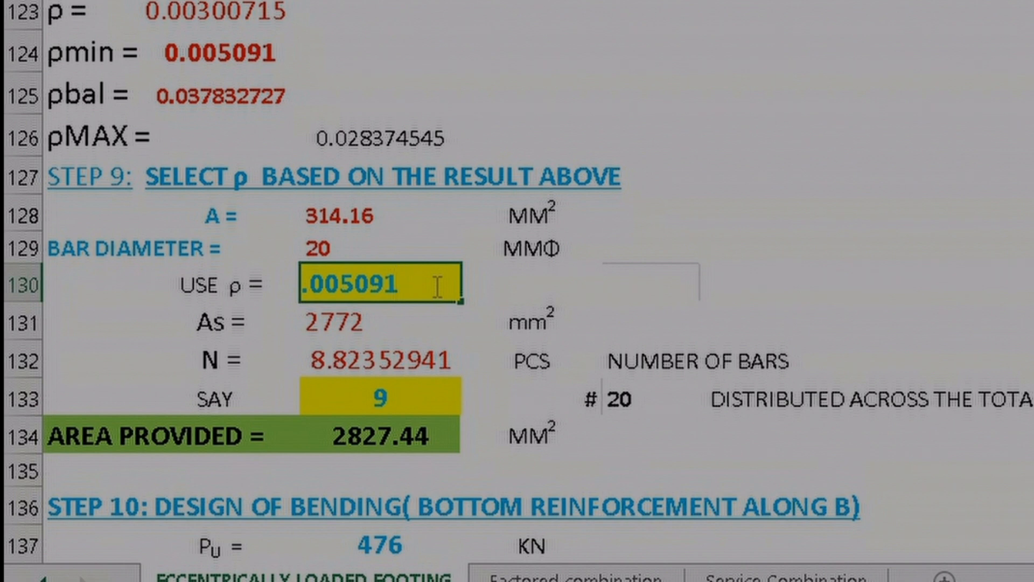
{"action": "key", "text": "Return"}
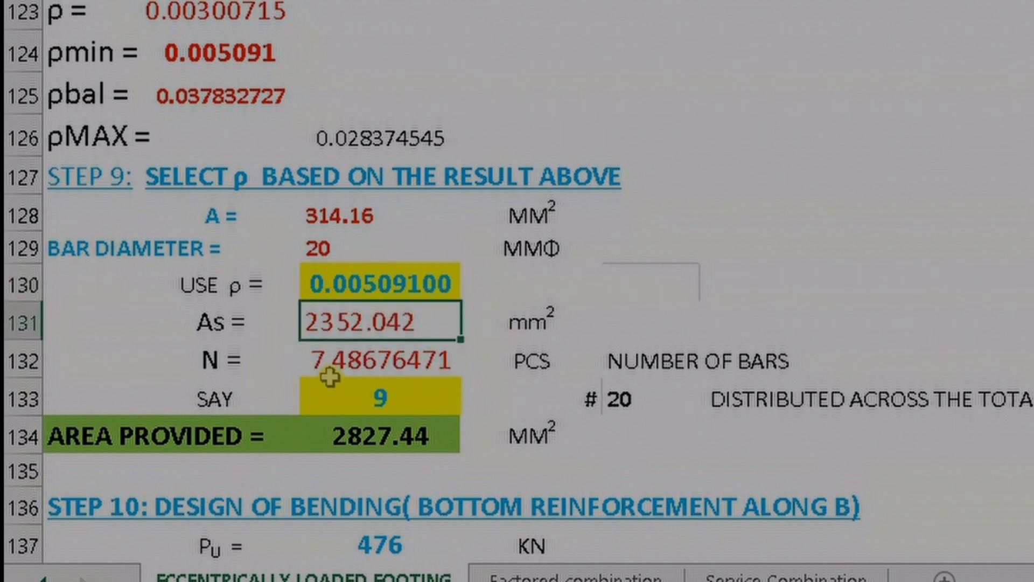
Set the rounded number of bars in Step 9 to 8 and compare the area provided with RCDC's bottom reinforcement along L.
{"action": "left_click", "coordinate": [390, 408]}
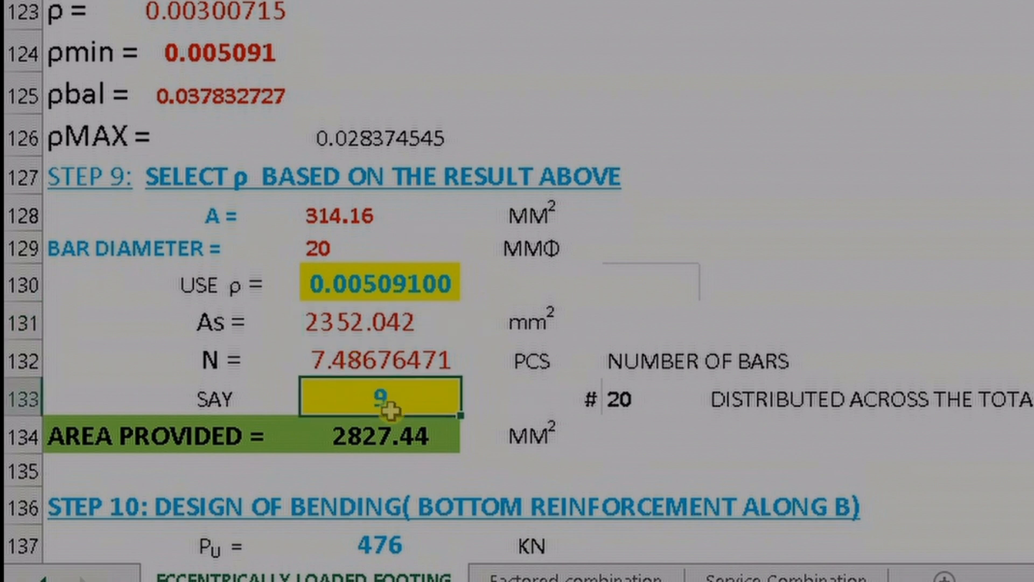
{"action": "type", "text": "8"}
{"action": "key", "text": "Return"}
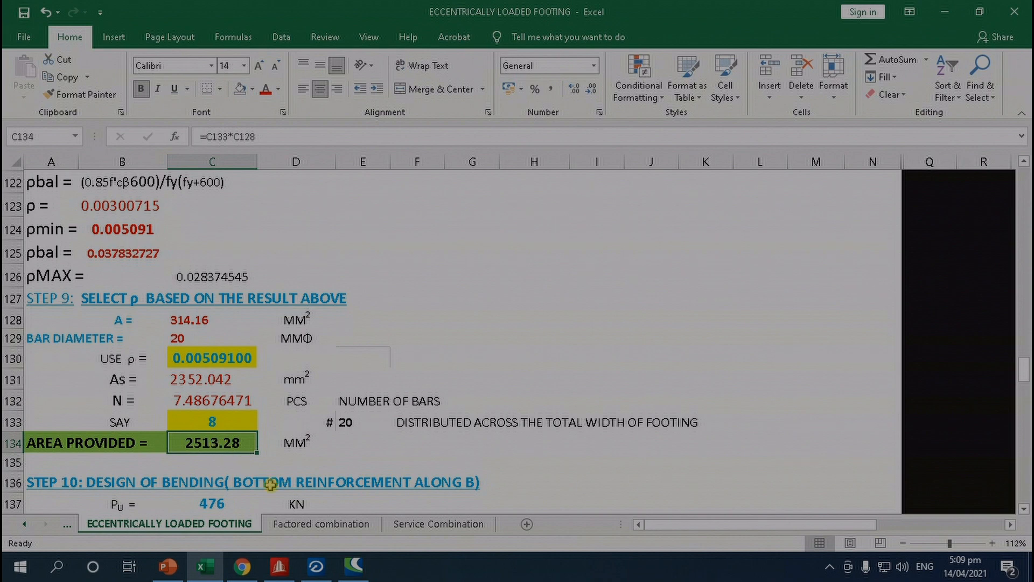
{"action": "left_click", "coordinate": [316, 566]}
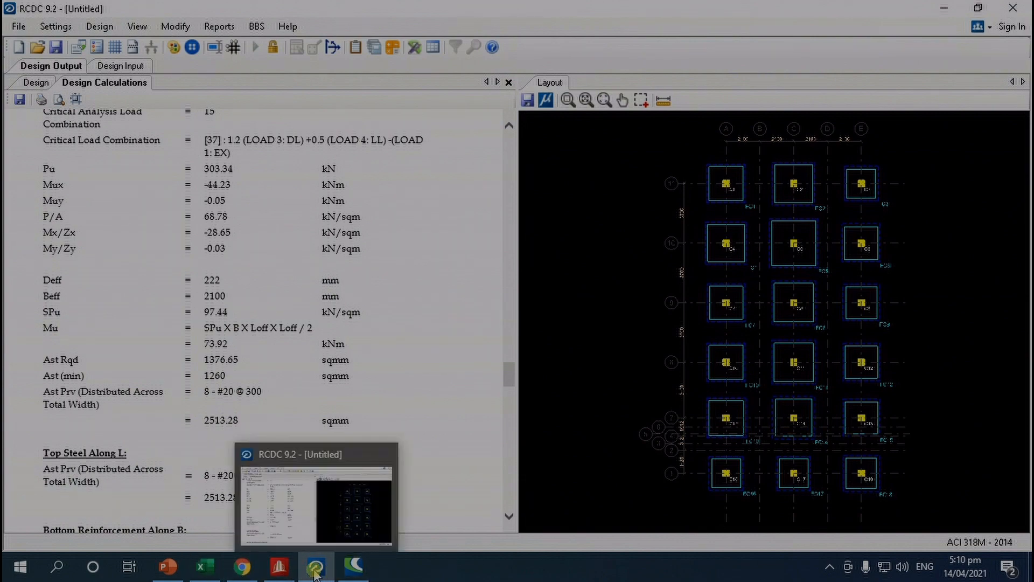
{"action": "left_click", "coordinate": [214, 570]}
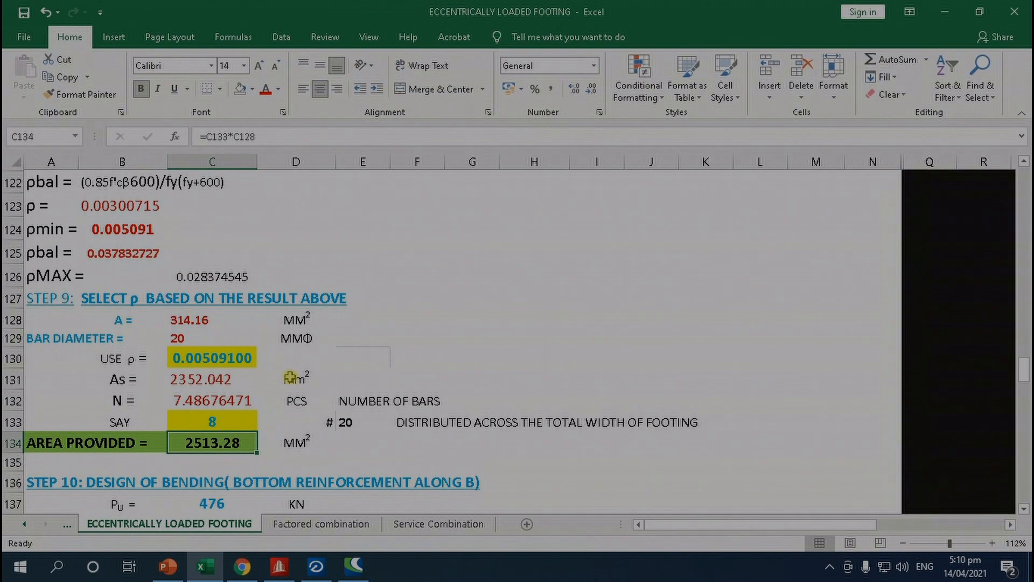
Examine the Step 10 bending design along B, including Pu, Mux, Muy, qu, BOFF, Mu and the ρ values.
{"action": "scroll", "coordinate": [291, 378], "scroll_direction": "down", "scroll_amount": 1}
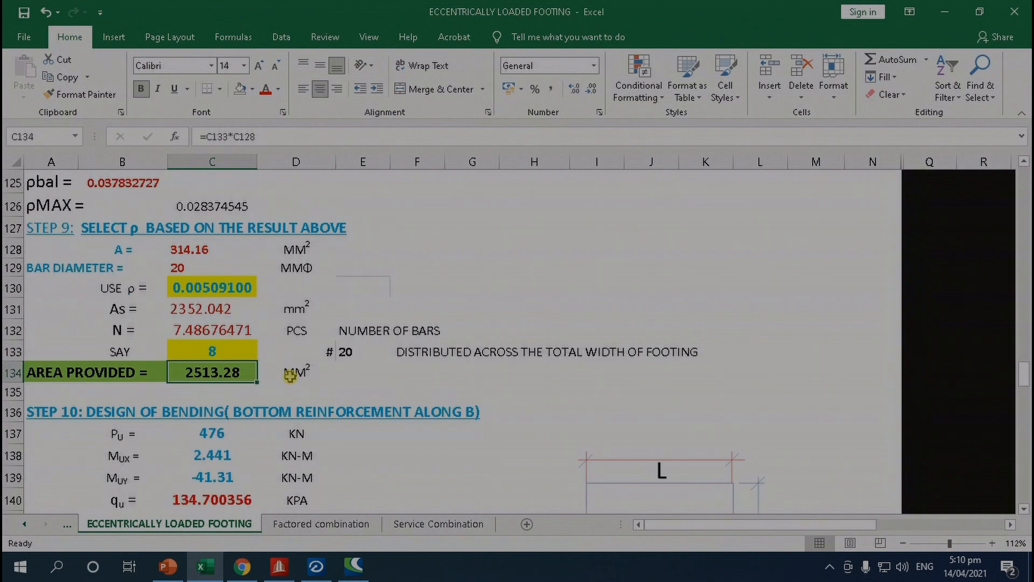
{"action": "scroll", "coordinate": [290, 376], "scroll_direction": "down", "scroll_amount": 1}
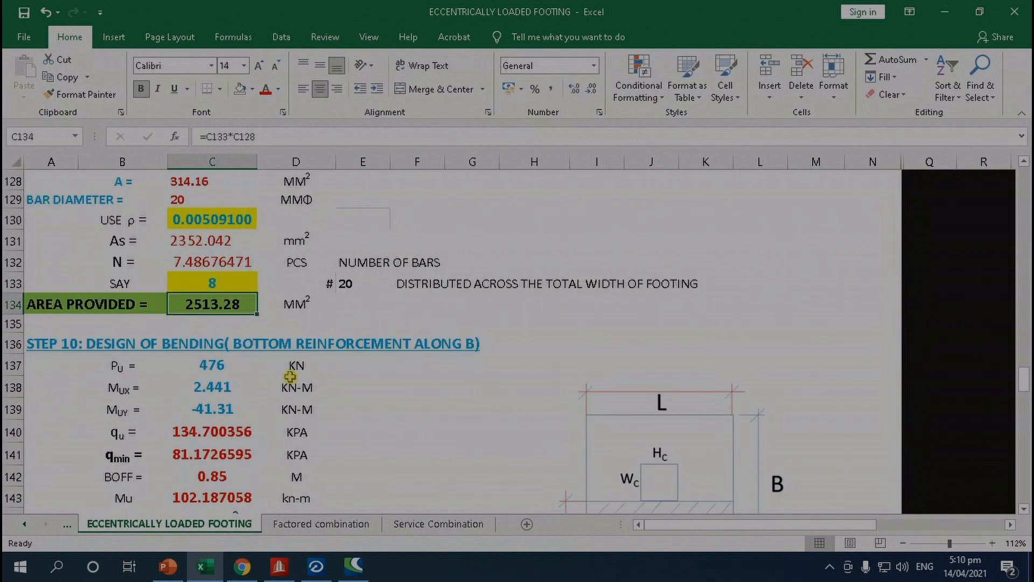
{"action": "scroll", "coordinate": [290, 377], "scroll_direction": "down", "scroll_amount": 1}
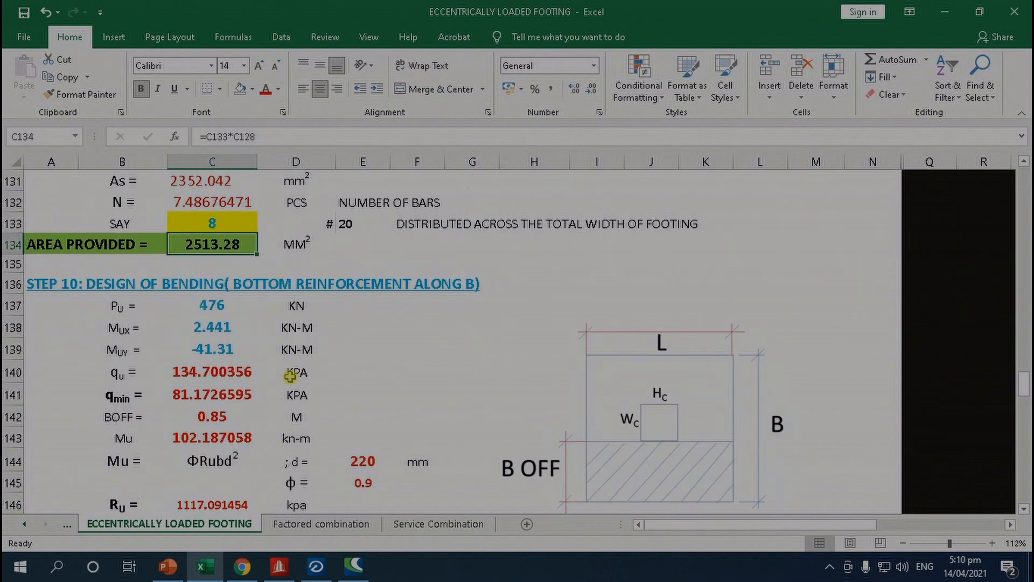
{"action": "scroll", "coordinate": [290, 380], "scroll_direction": "down", "scroll_amount": 1}
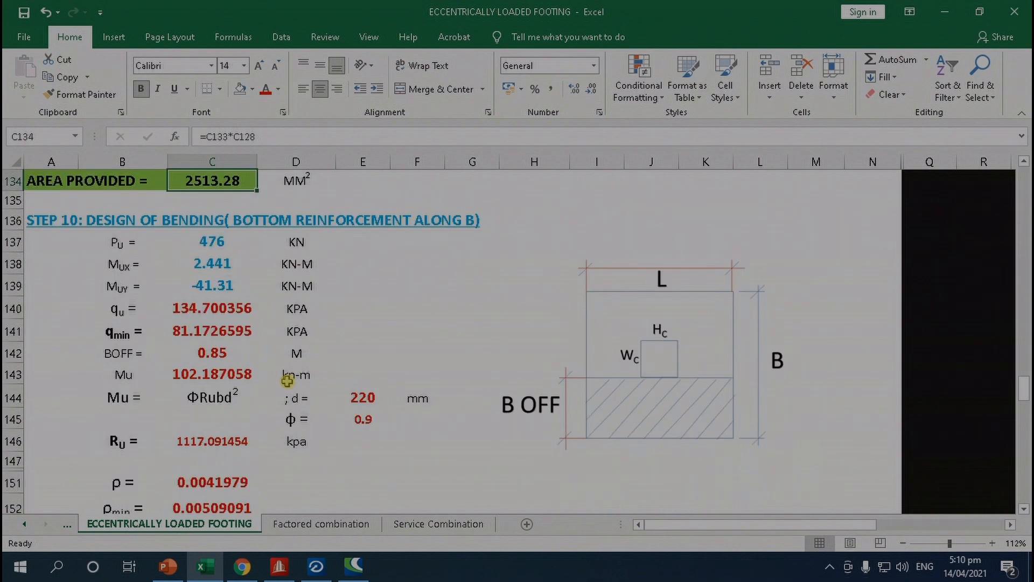
{"action": "scroll", "coordinate": [289, 381], "scroll_direction": "up", "scroll_amount": 2}
{"action": "left_click", "coordinate": [229, 378]}
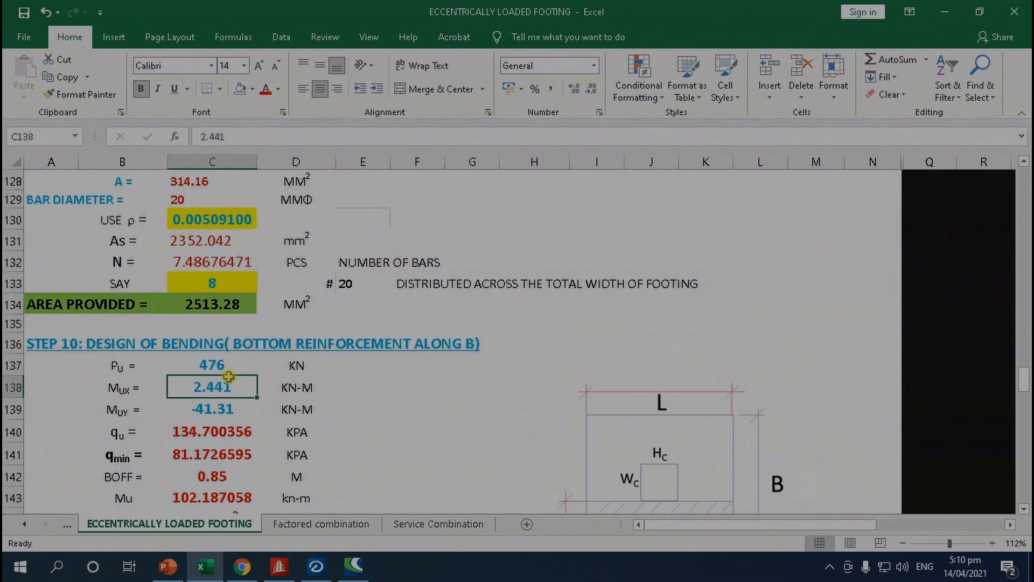
{"action": "left_click", "coordinate": [225, 368]}
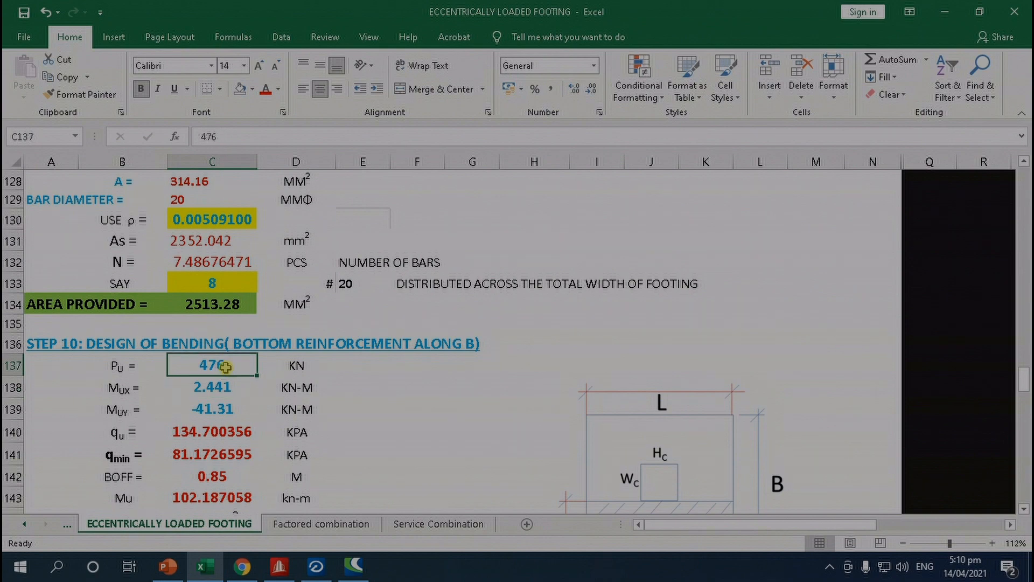
{"action": "scroll", "coordinate": [565, 397], "scroll_direction": "down", "scroll_amount": 3}
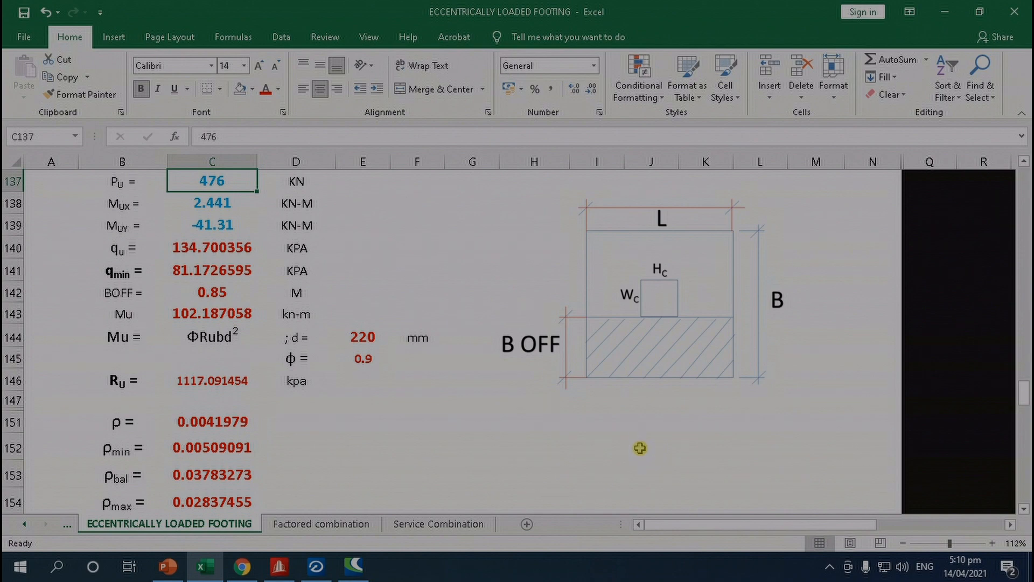
{"action": "scroll", "coordinate": [539, 441], "scroll_direction": "up", "scroll_amount": 2}
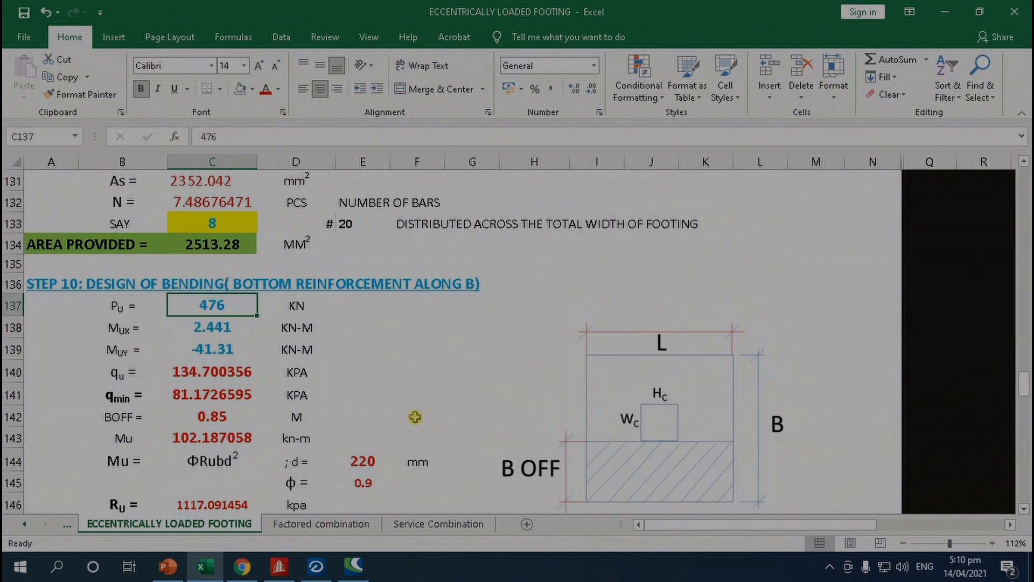
{"action": "scroll", "coordinate": [323, 366], "scroll_direction": "down", "scroll_amount": 2}
{"action": "scroll", "coordinate": [268, 322], "scroll_direction": "up", "scroll_amount": 1}
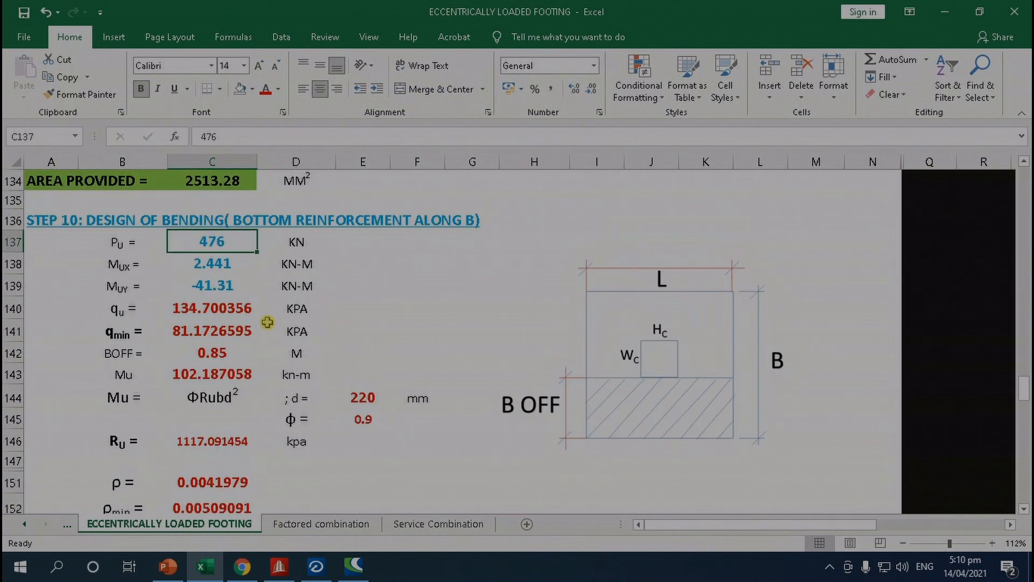
Check the formula of the effective depth d in Step 7 against the d used in Step 10.
{"action": "scroll", "coordinate": [291, 334], "scroll_direction": "up", "scroll_amount": 9}
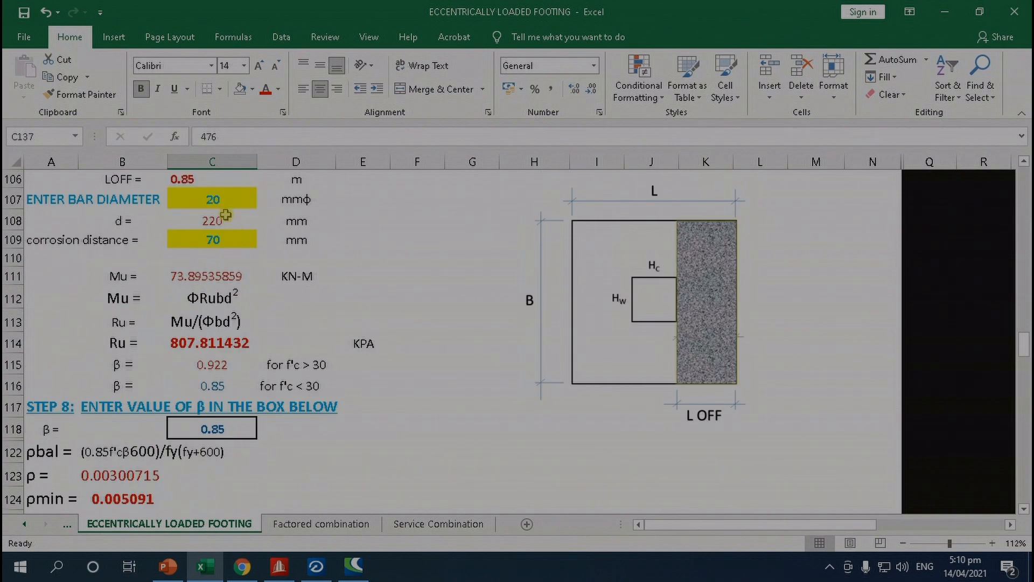
{"action": "left_click", "coordinate": [229, 218]}
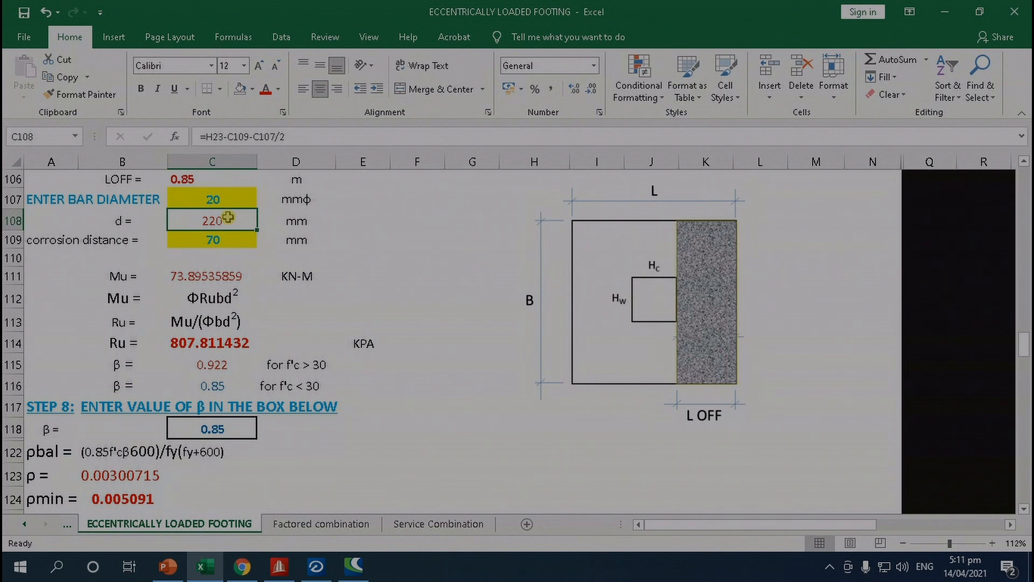
{"action": "scroll", "coordinate": [235, 245], "scroll_direction": "down", "scroll_amount": 3}
{"action": "scroll", "coordinate": [236, 245], "scroll_direction": "down", "scroll_amount": 5}
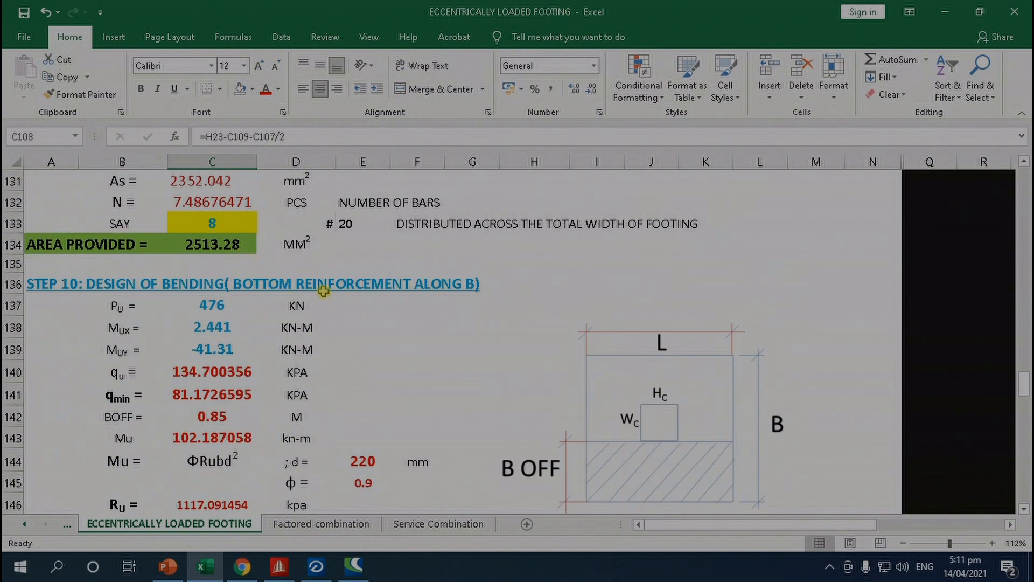
{"action": "scroll", "coordinate": [317, 305], "scroll_direction": "down", "scroll_amount": 2}
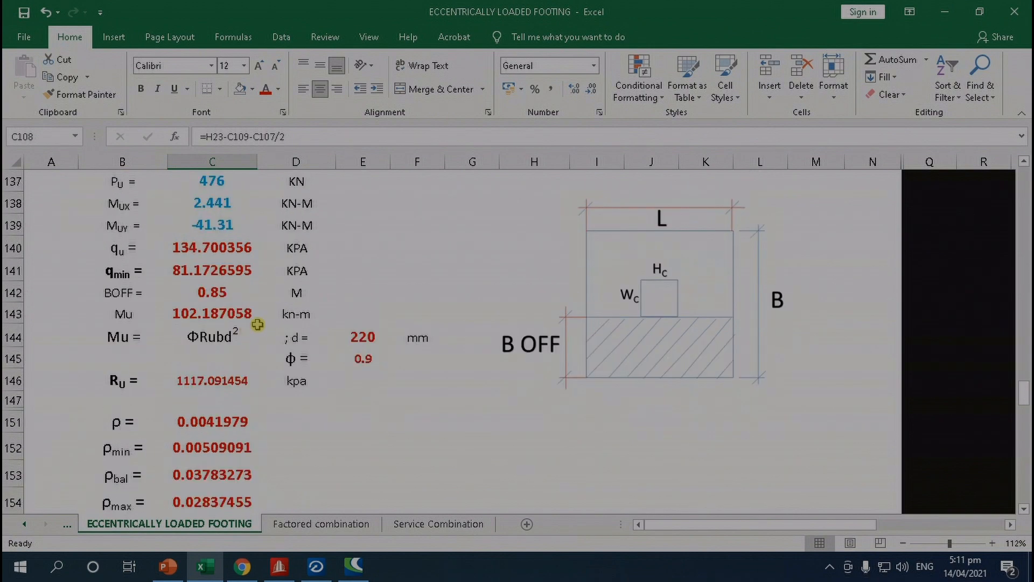
Set Pu in Step 10 to 296.943 kN, taken from load combination 16 on the Factored combination sheet.
{"action": "scroll", "coordinate": [227, 343], "scroll_direction": "up", "scroll_amount": 2}
{"action": "left_click", "coordinate": [229, 311]}
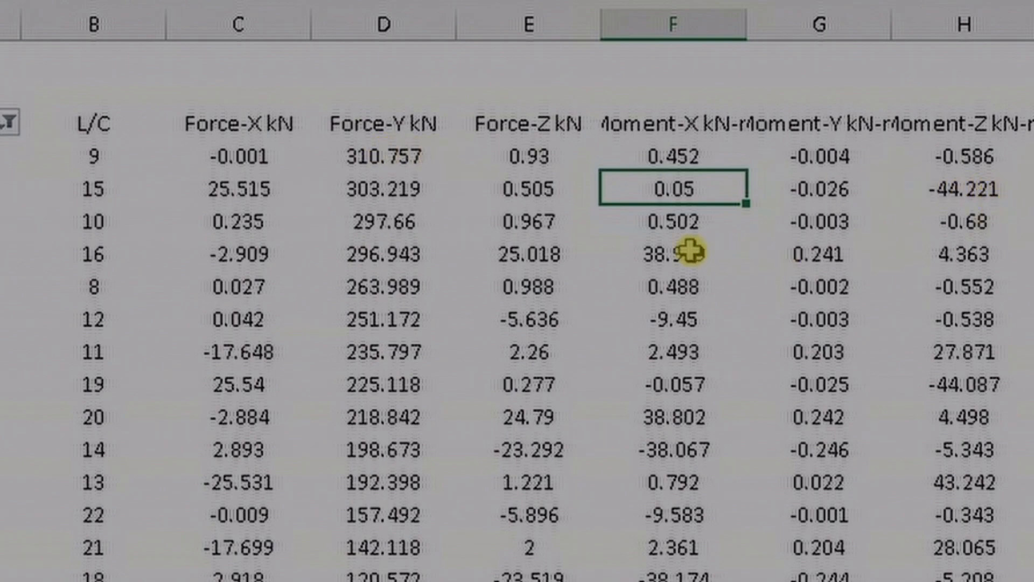
{"action": "left_click", "coordinate": [673, 253]}
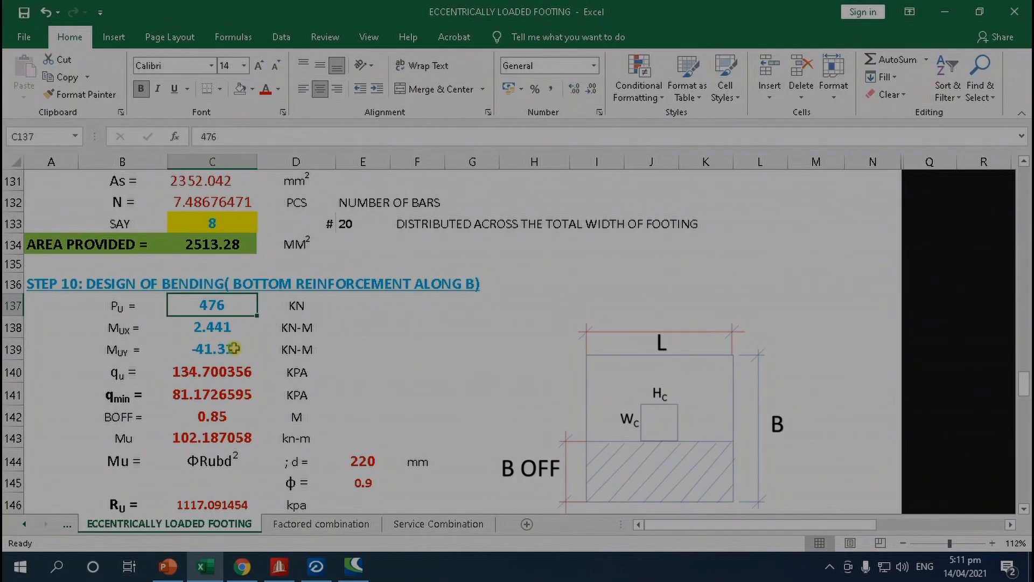
{"action": "type", "text": "296.943"}
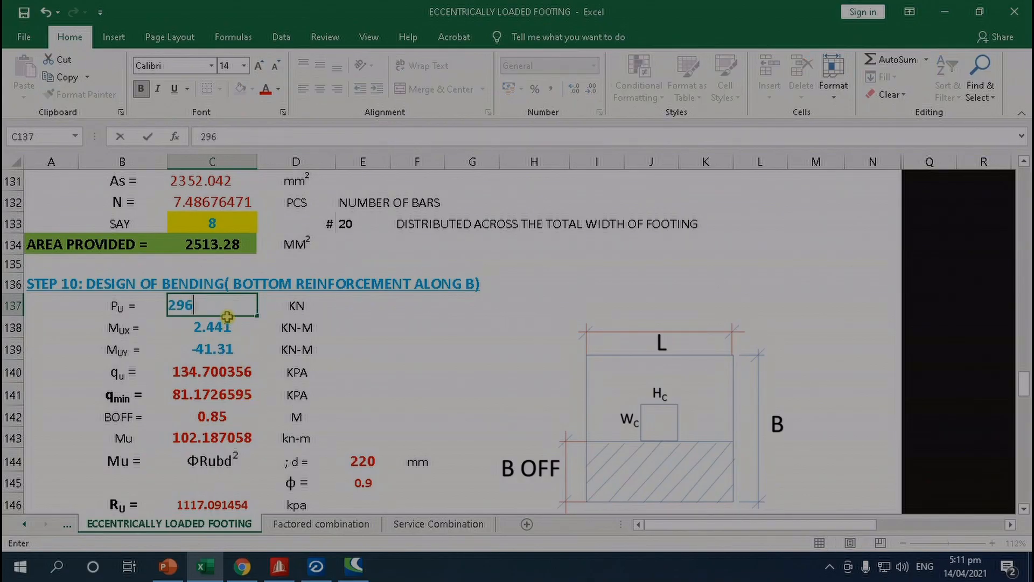
{"action": "key", "text": "Return"}
Switch to RCDC and check the critical load combination, Pu, Mux and Muy for the bottom reinforcement along B.
{"action": "left_click", "coordinate": [316, 566]}
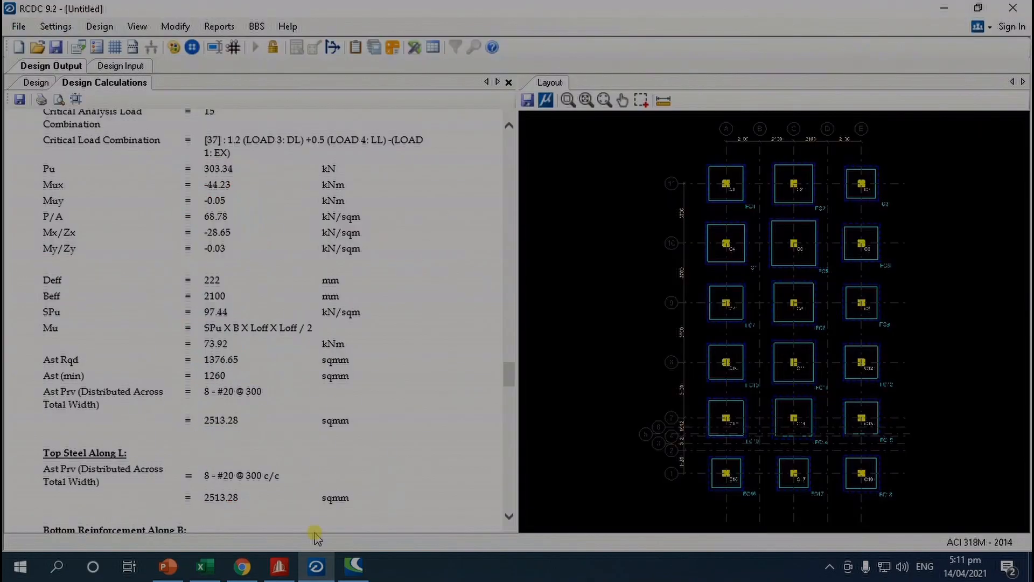
{"action": "scroll", "coordinate": [617, 404], "scroll_direction": "up", "scroll_amount": 5}
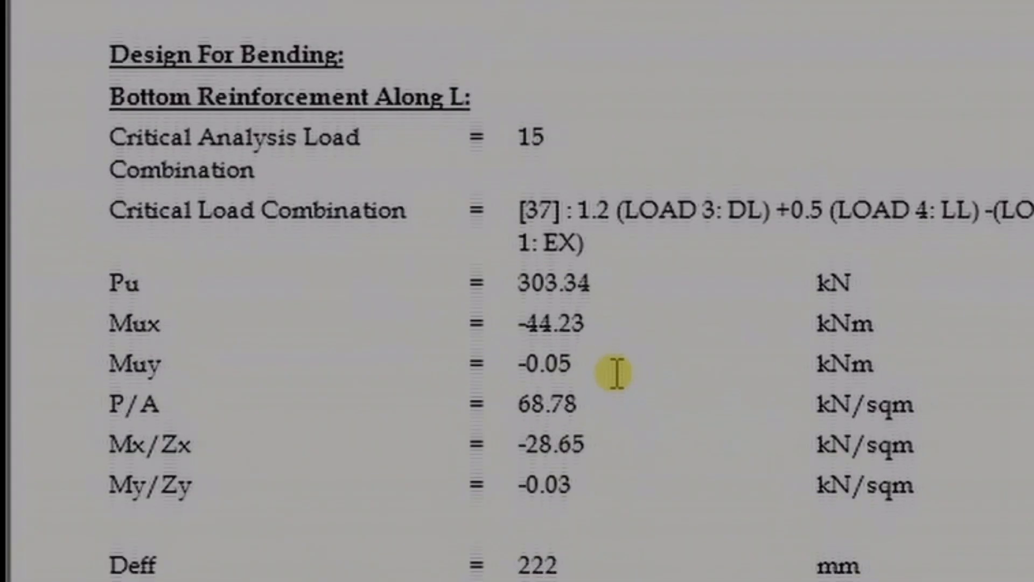
{"action": "scroll", "coordinate": [617, 371], "scroll_direction": "down", "scroll_amount": 15}
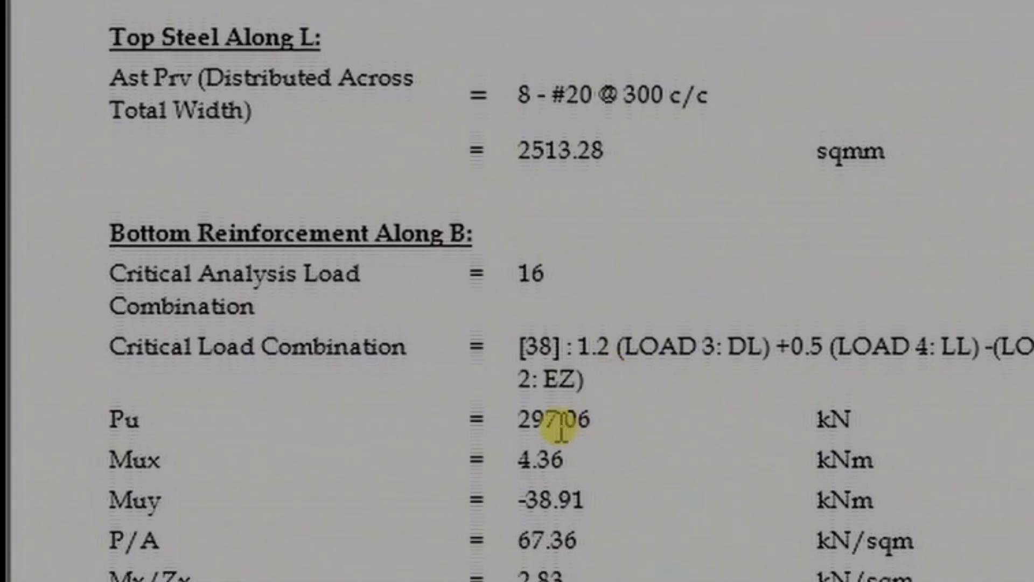
{"action": "scroll", "coordinate": [566, 420], "scroll_direction": "down", "scroll_amount": 3}
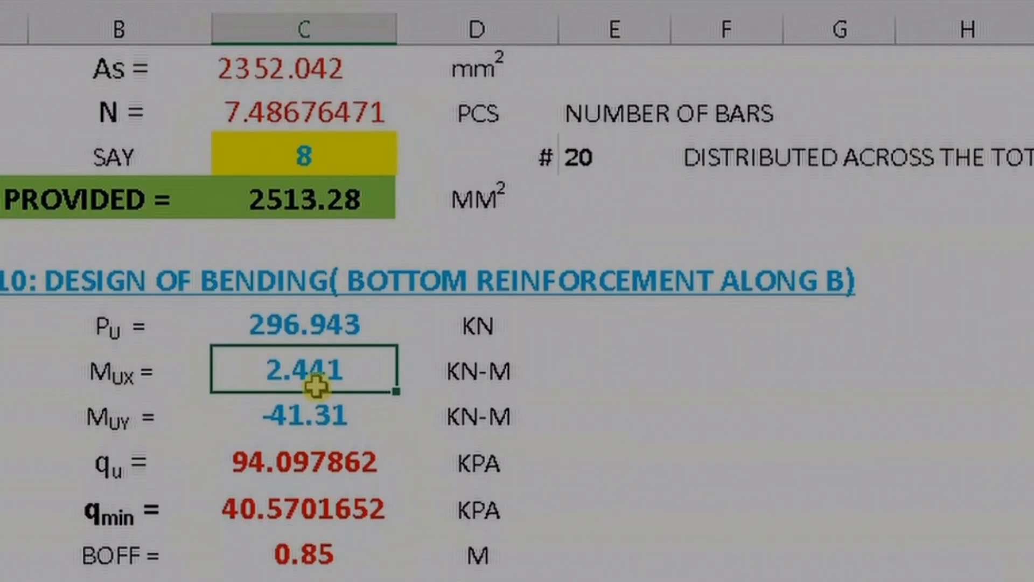
In Step 10 of the Excel footing design, set Mux to 4.363 and Muy to 38.909 kN-m.
{"action": "type", "text": "4.363"}
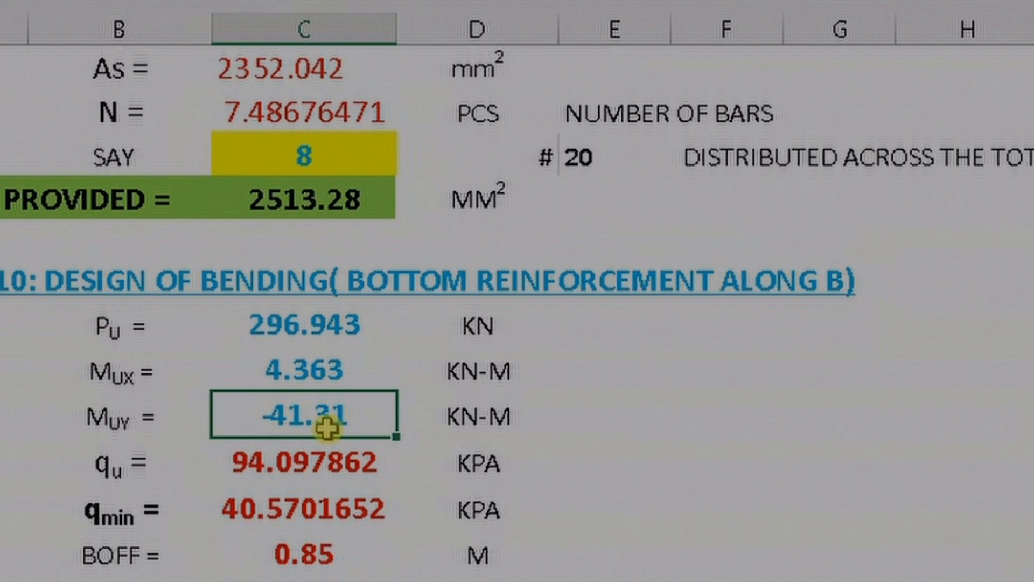
{"action": "type", "text": "38.90"}
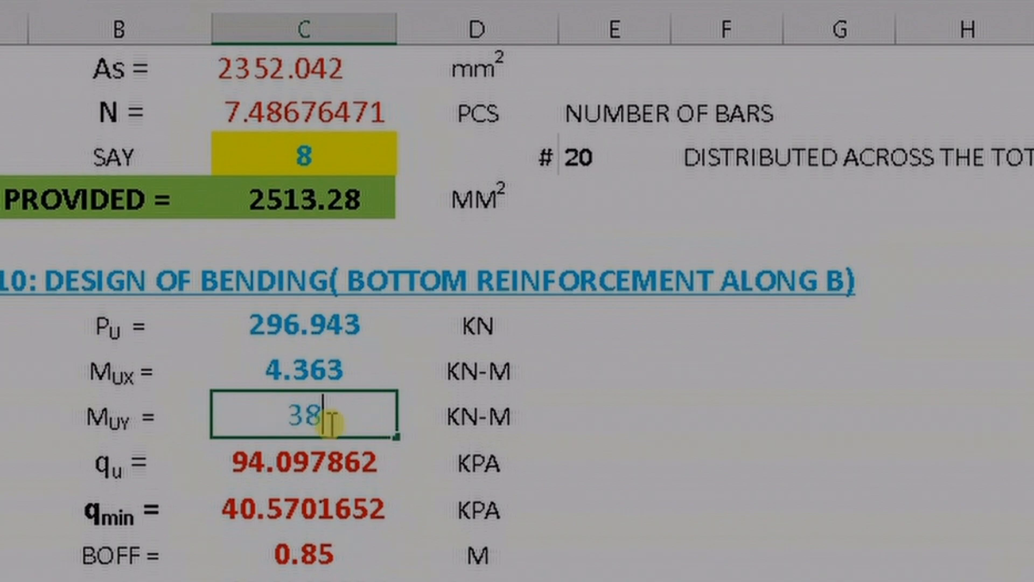
{"action": "type", "text": "9"}
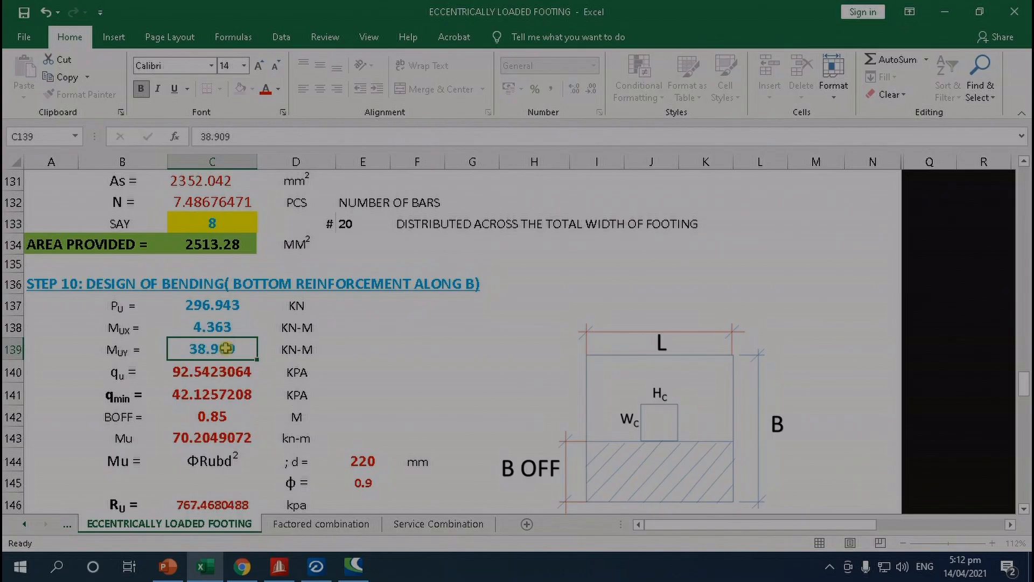
{"action": "key", "text": "Return"}
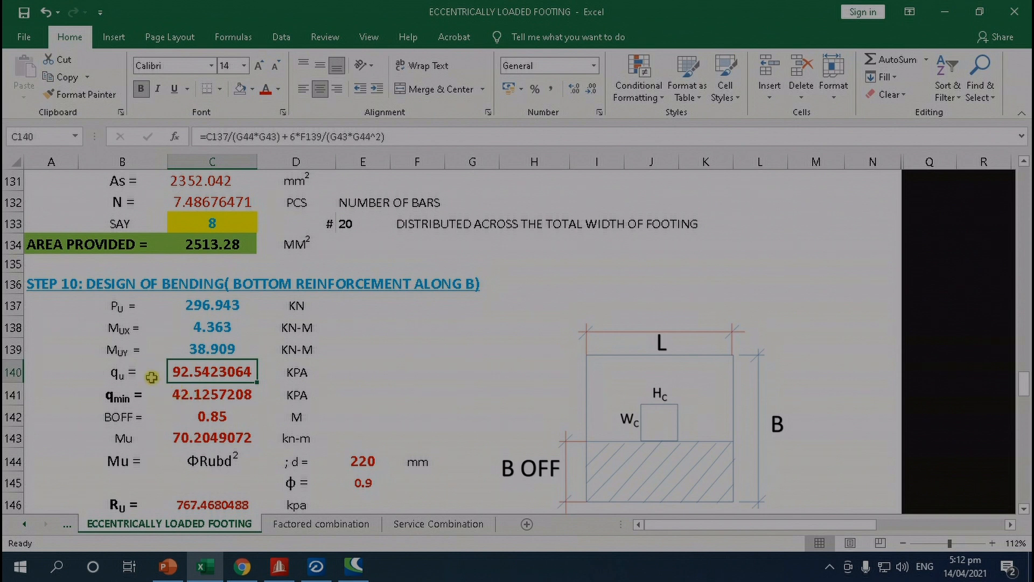
Compare qu and Mu in Step 10 with RCDC's SPu and Mu for the bottom reinforcement along B.
{"action": "scroll", "coordinate": [152, 377], "scroll_direction": "down", "scroll_amount": 1}
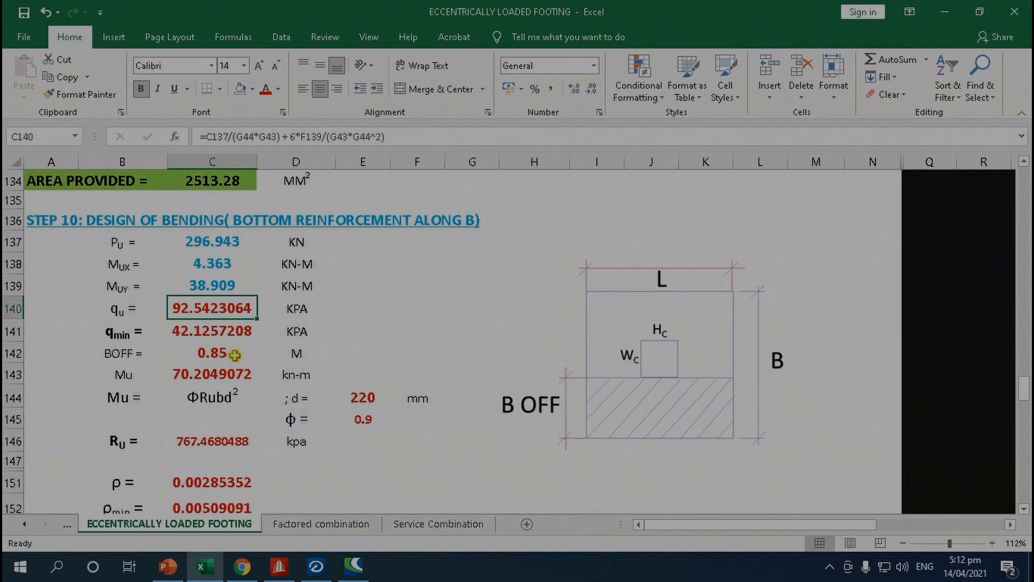
{"action": "scroll", "coordinate": [233, 333], "scroll_direction": "down", "scroll_amount": 1}
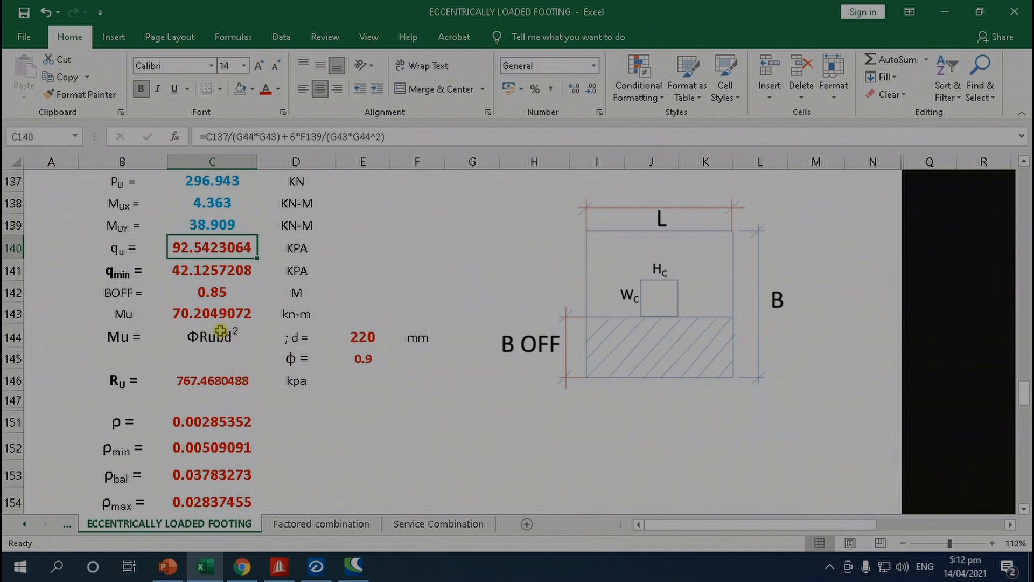
{"action": "left_click", "coordinate": [197, 314]}
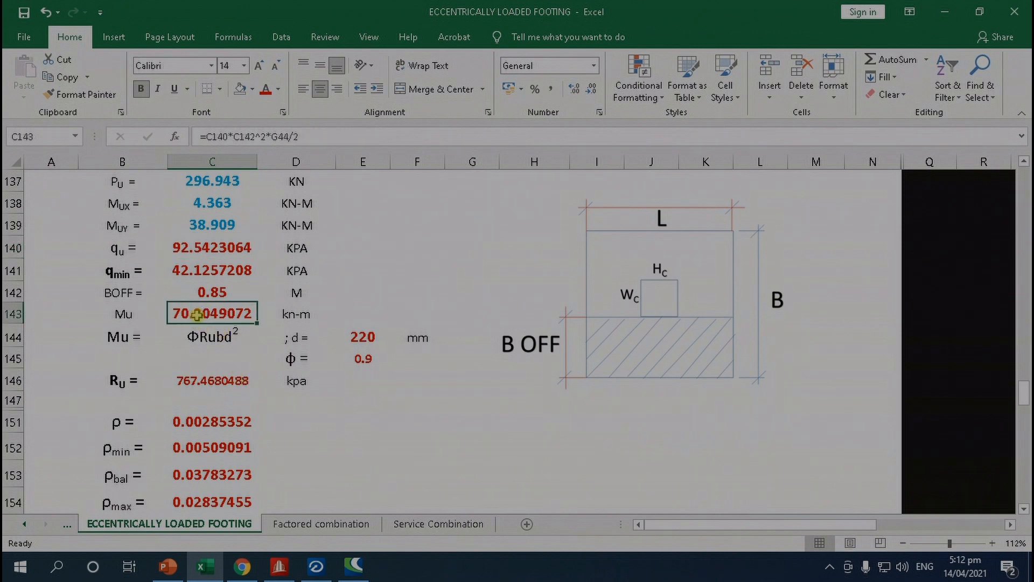
{"action": "left_click", "coordinate": [316, 566]}
{"action": "left_click", "coordinate": [207, 254]}
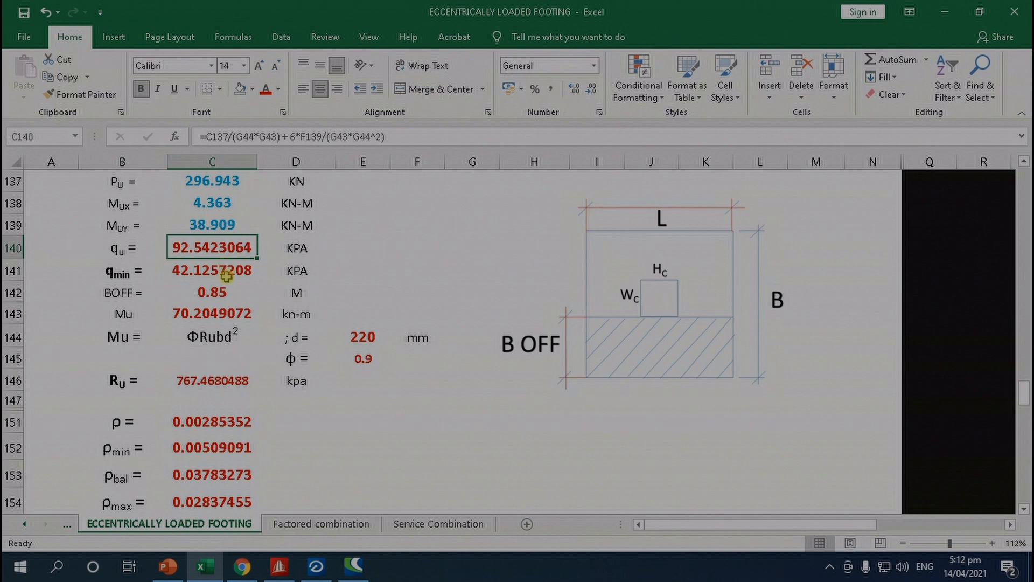
Review the Step 10 ρ values and set the rounded number of bars in Step 11 to 8.
{"action": "scroll", "coordinate": [237, 363], "scroll_direction": "down", "scroll_amount": 1}
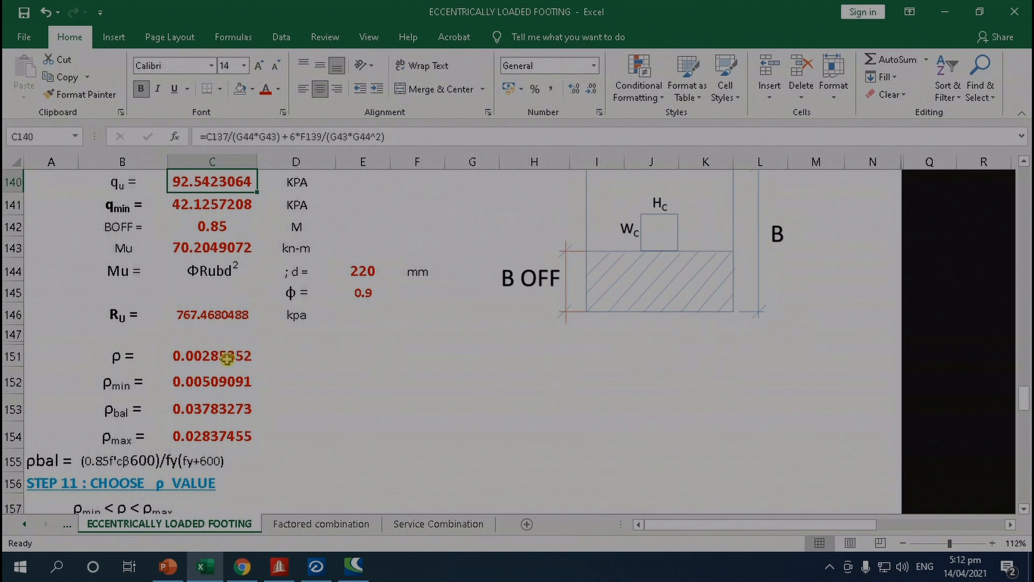
{"action": "scroll", "coordinate": [227, 371], "scroll_direction": "down", "scroll_amount": 1}
{"action": "scroll", "coordinate": [231, 368], "scroll_direction": "down", "scroll_amount": 1}
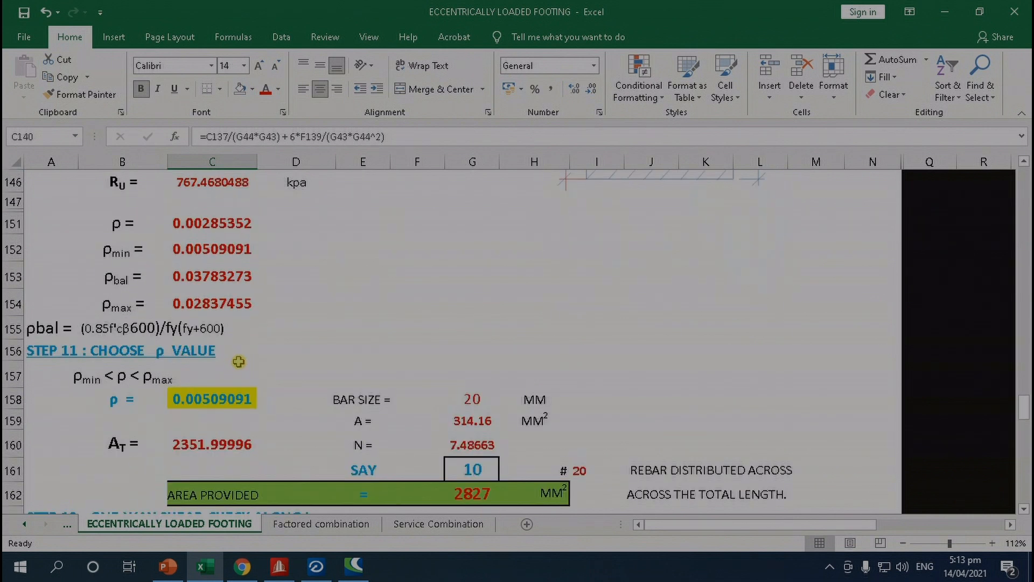
{"action": "left_click", "coordinate": [479, 470]}
{"action": "type", "text": "8"}
{"action": "key", "text": "Return"}
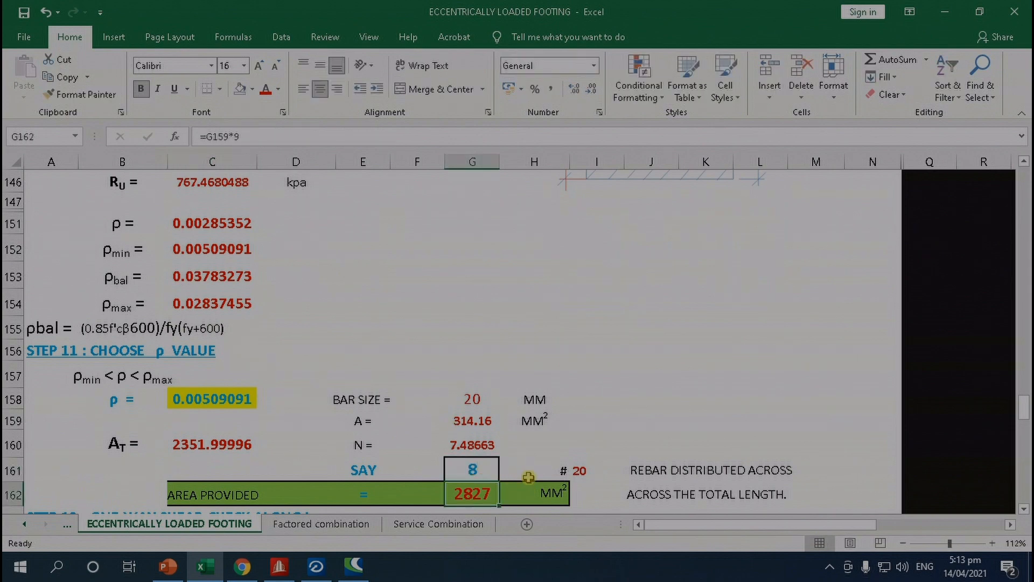
Go to the Step 12 one-way shear check along L and look up RCDC's critical combination and loads for bending along L.
{"action": "scroll", "coordinate": [528, 478], "scroll_direction": "down", "scroll_amount": 1}
{"action": "scroll", "coordinate": [239, 476], "scroll_direction": "down", "scroll_amount": 1}
{"action": "scroll", "coordinate": [246, 472], "scroll_direction": "down", "scroll_amount": 1}
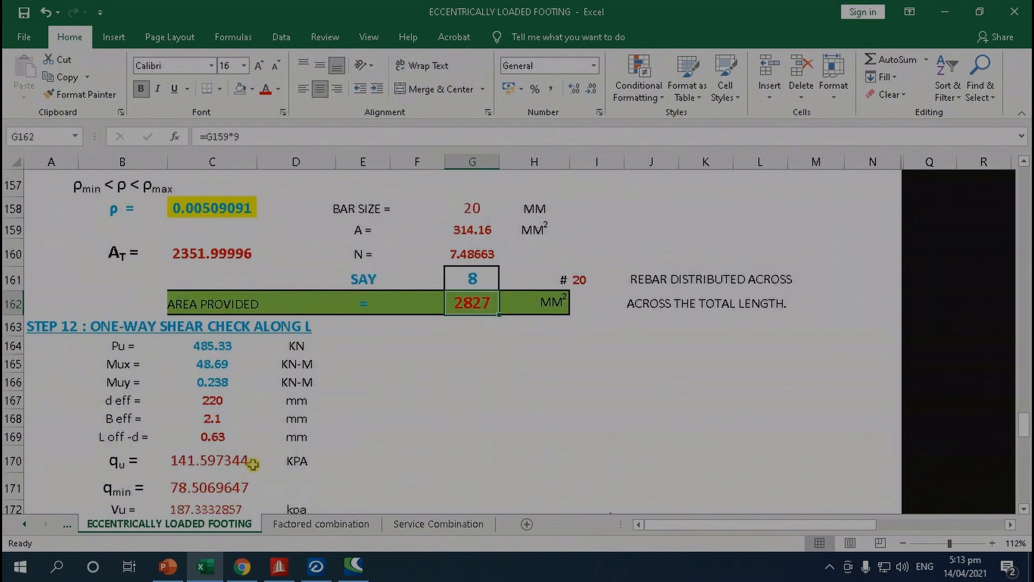
{"action": "scroll", "coordinate": [248, 461], "scroll_direction": "down", "scroll_amount": 1}
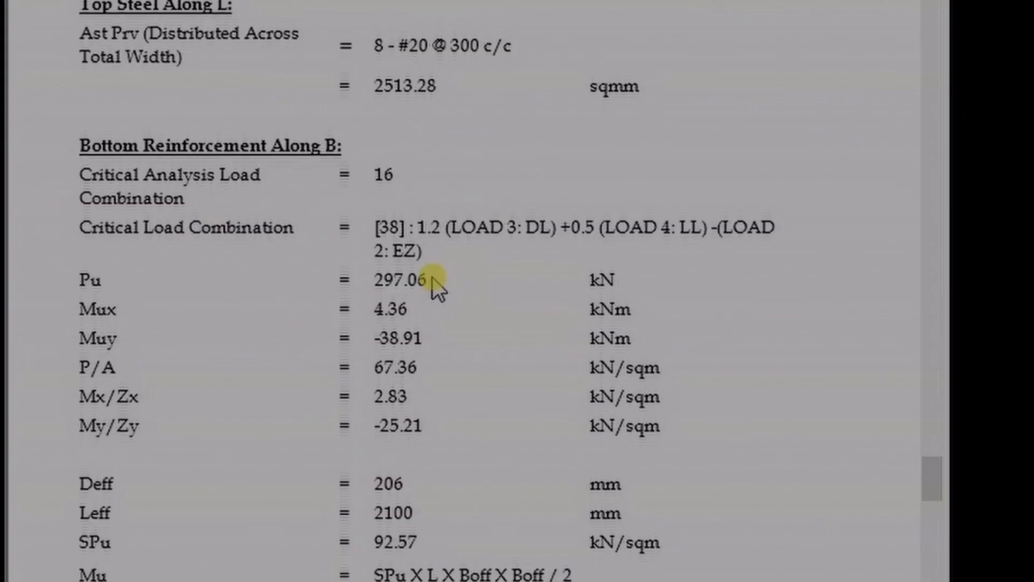
{"action": "scroll", "coordinate": [240, 289], "scroll_direction": "up", "scroll_amount": 5}
{"action": "scroll", "coordinate": [432, 277], "scroll_direction": "up", "scroll_amount": 2}
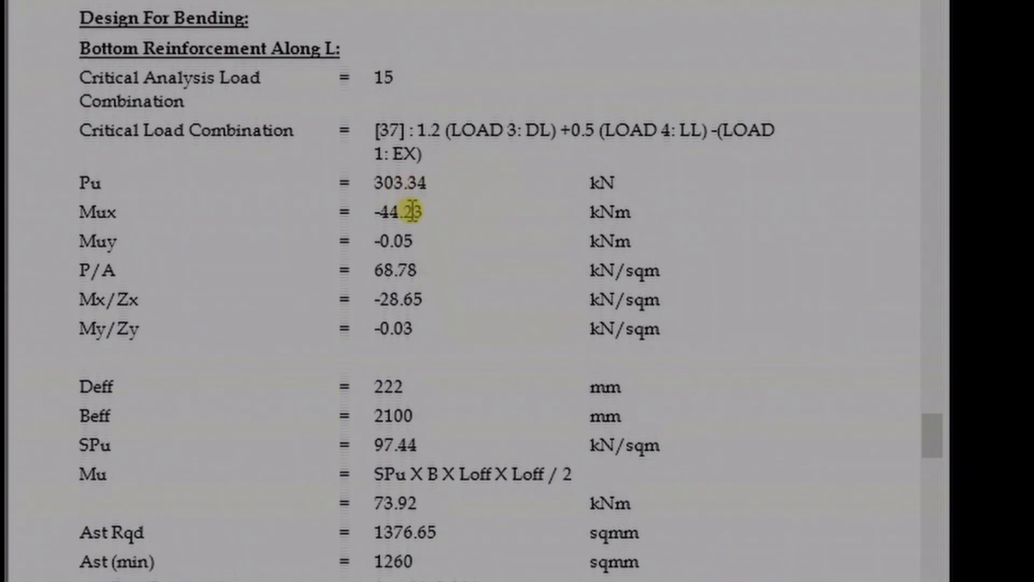
{"action": "scroll", "coordinate": [445, 309], "scroll_direction": "up", "scroll_amount": 2}
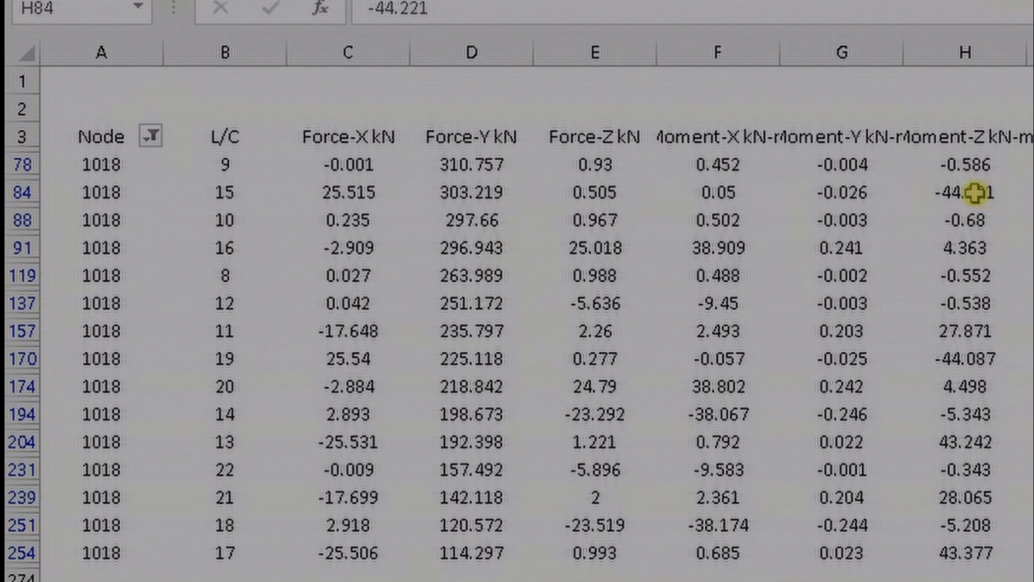
Set Pu to 303.219 kN and Mux to 44.221 kN-m in the Step 12 shear check along L, using load combination 15.
{"action": "left_click", "coordinate": [489, 194]}
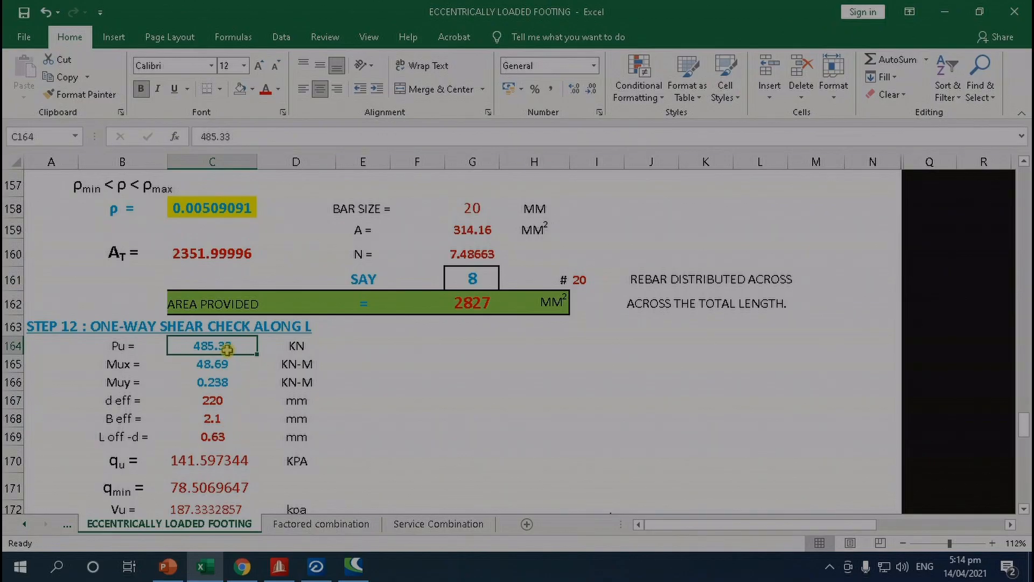
{"action": "type", "text": "303.219"}
{"action": "key", "text": "Return"}
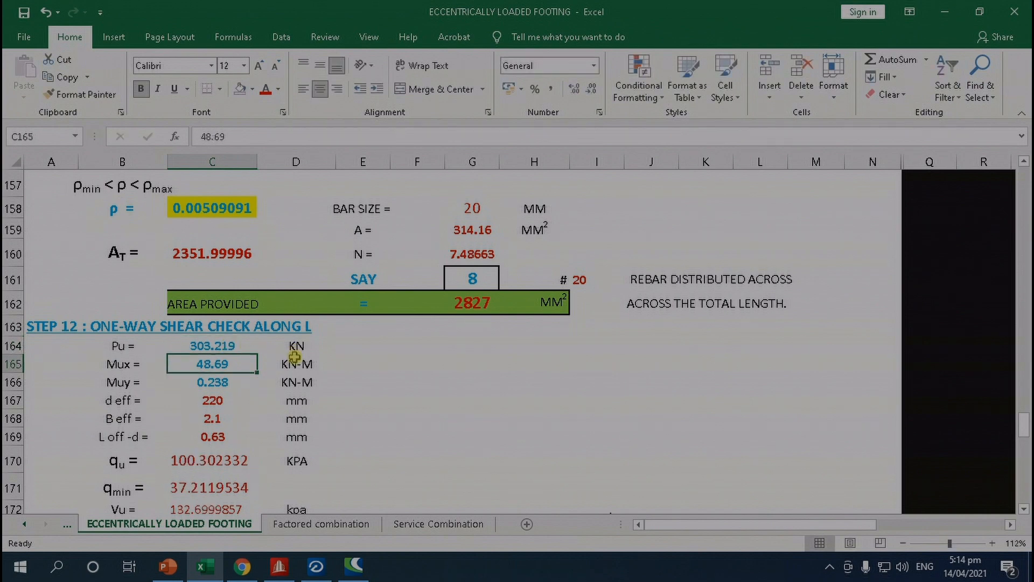
{"action": "left_click", "coordinate": [321, 524]}
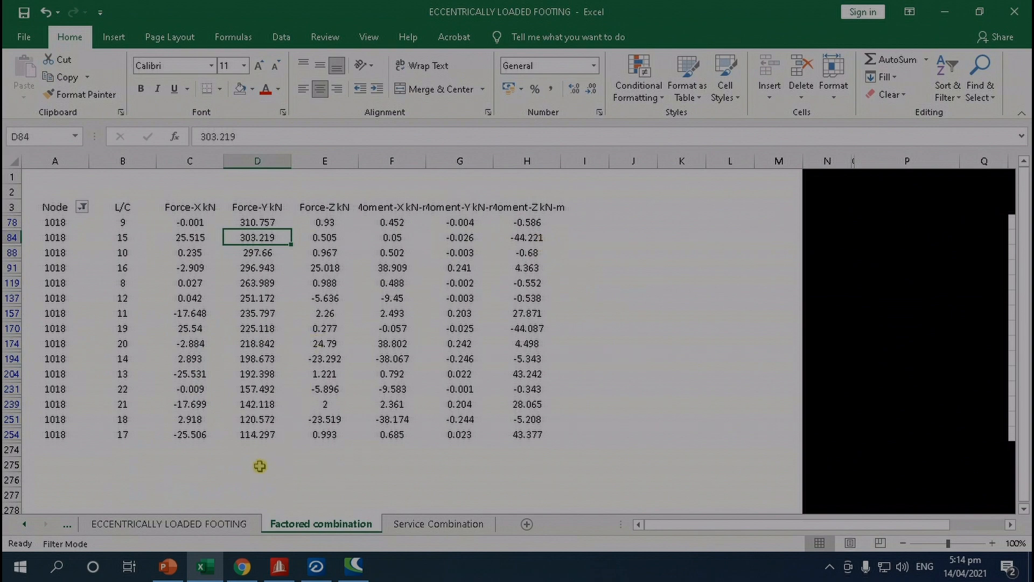
{"action": "left_click", "coordinate": [199, 524]}
{"action": "type", "text": "44.221"}
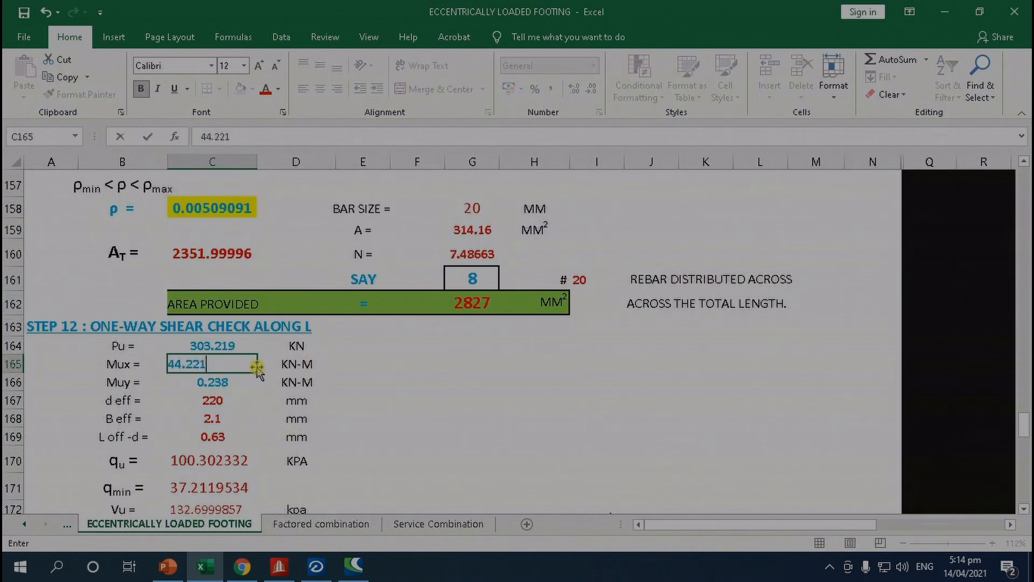
{"action": "key", "text": "Return"}
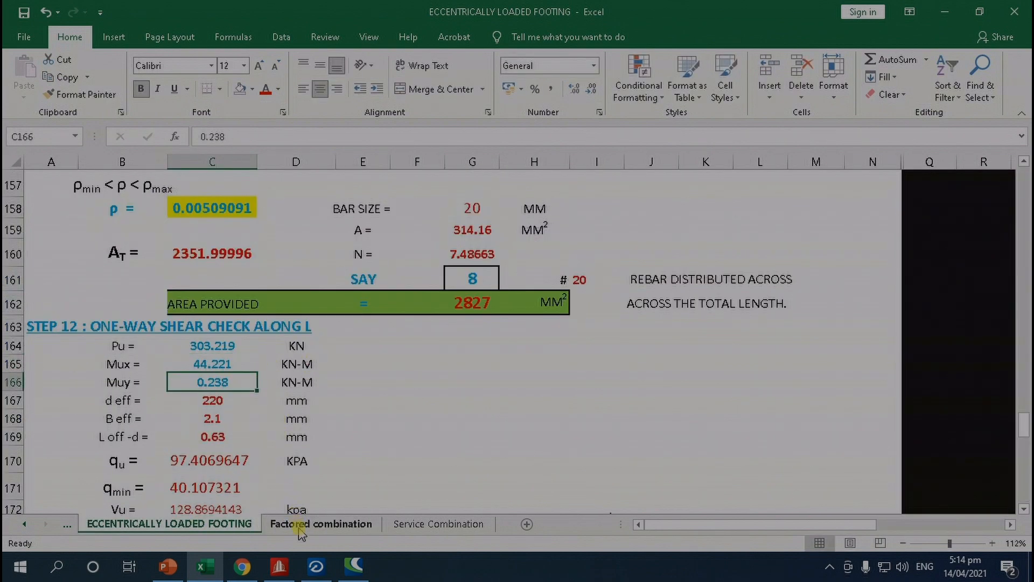
Check Muy against RCDC and the Factored combination sheet, and set it to 0.05 kN-m in the shear check along L.
{"action": "left_click", "coordinate": [310, 567]}
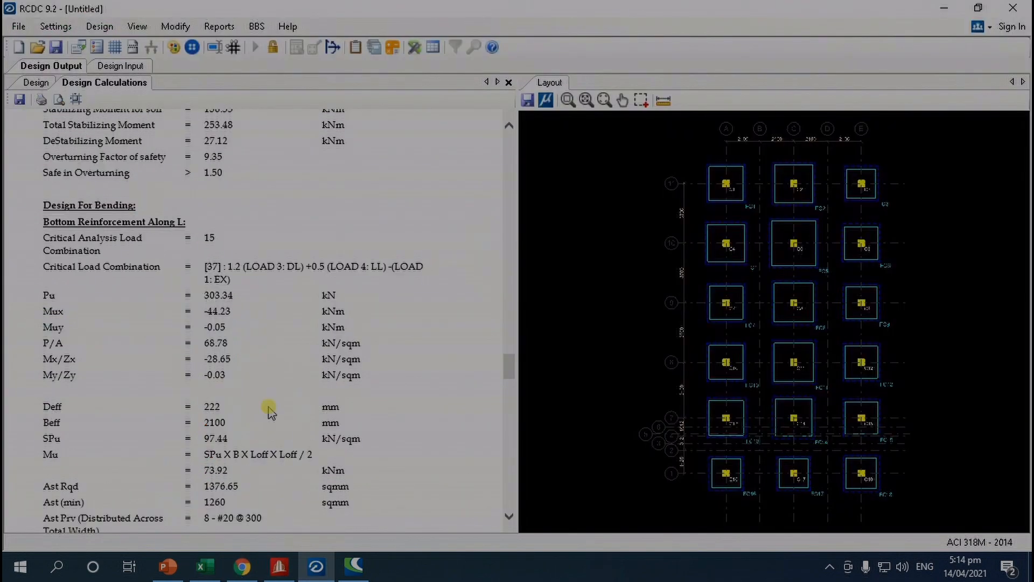
{"action": "left_click", "coordinate": [206, 572]}
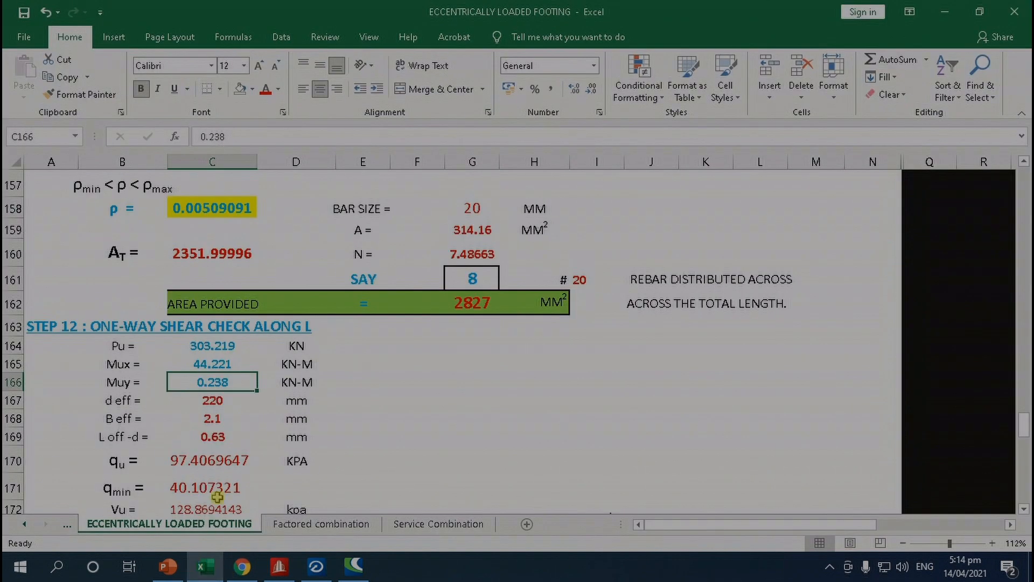
{"action": "left_click", "coordinate": [323, 526]}
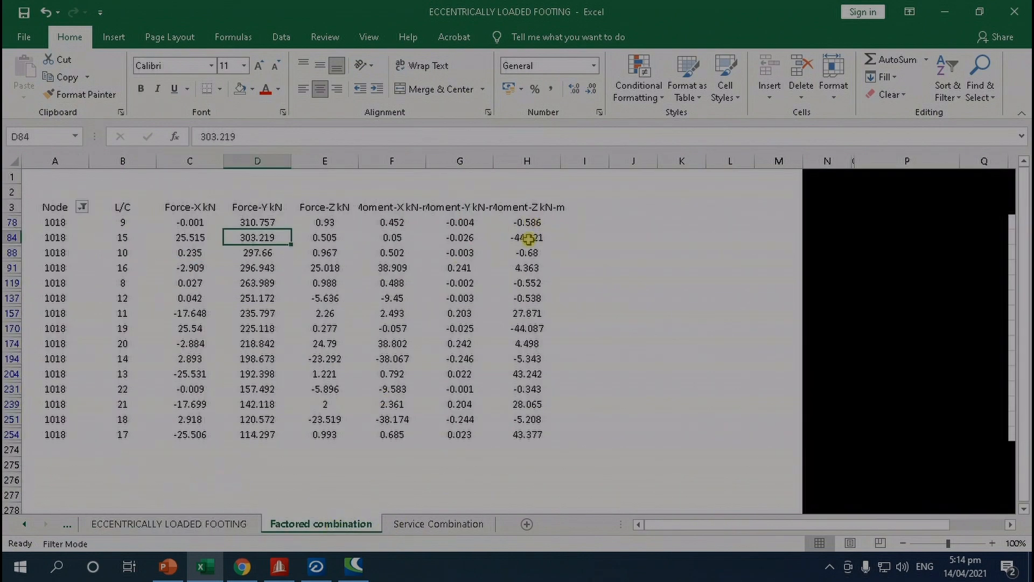
{"action": "key", "text": "ctrl+Page_Up"}
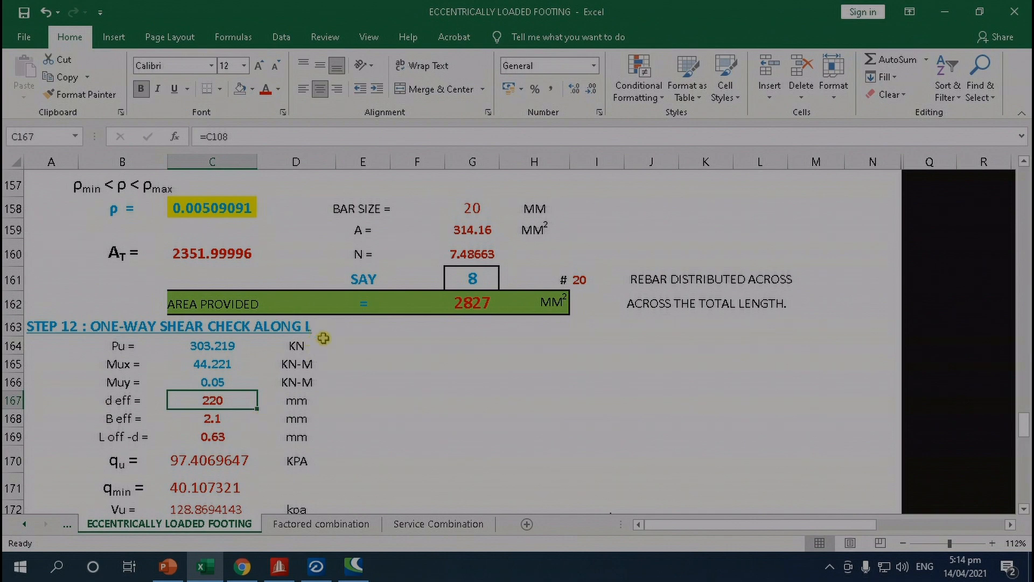
Examine qu, qmin, Vu, Vc and ϕVc in the Step 12 one-way shear check along L.
{"action": "scroll", "coordinate": [233, 403], "scroll_direction": "down", "scroll_amount": 2}
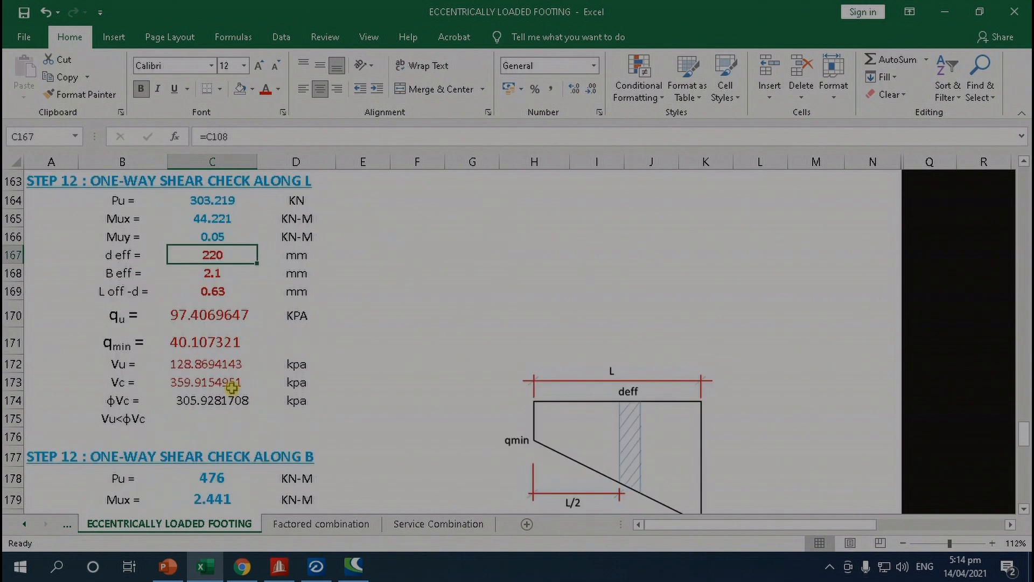
{"action": "scroll", "coordinate": [233, 387], "scroll_direction": "down", "scroll_amount": 1}
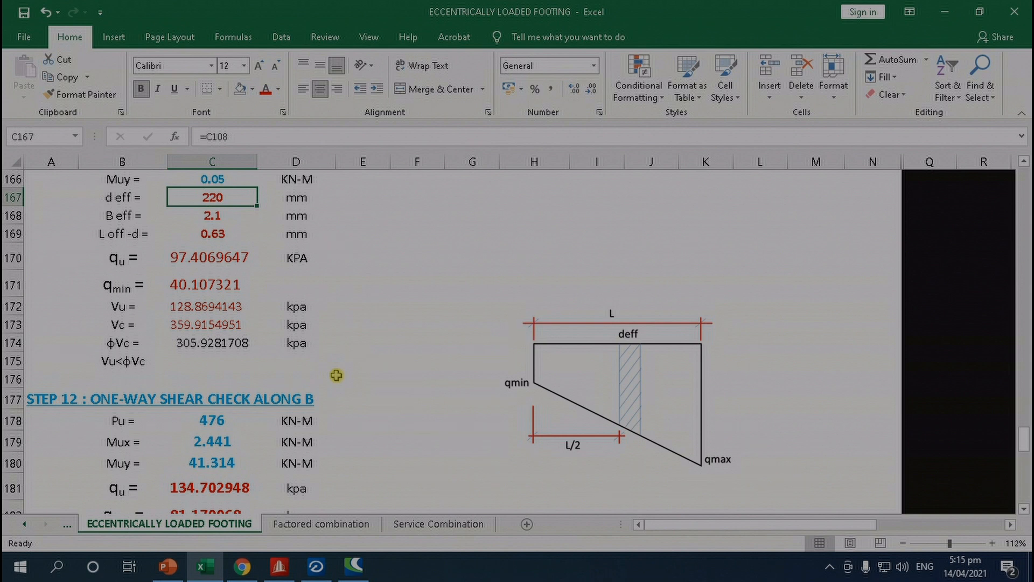
{"action": "scroll", "coordinate": [337, 375], "scroll_direction": "up", "scroll_amount": 2}
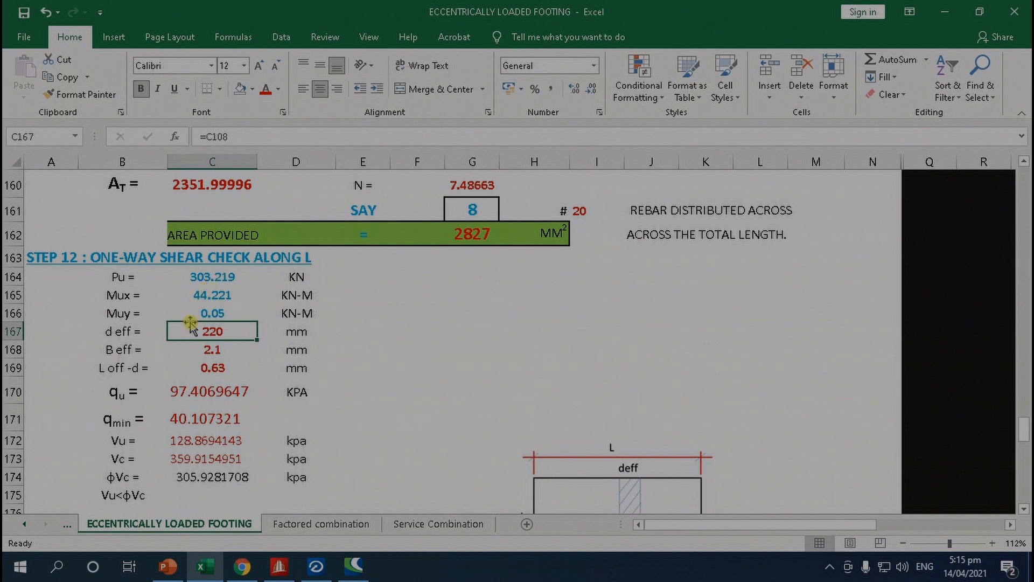
{"action": "scroll", "coordinate": [192, 326], "scroll_direction": "down", "scroll_amount": 1}
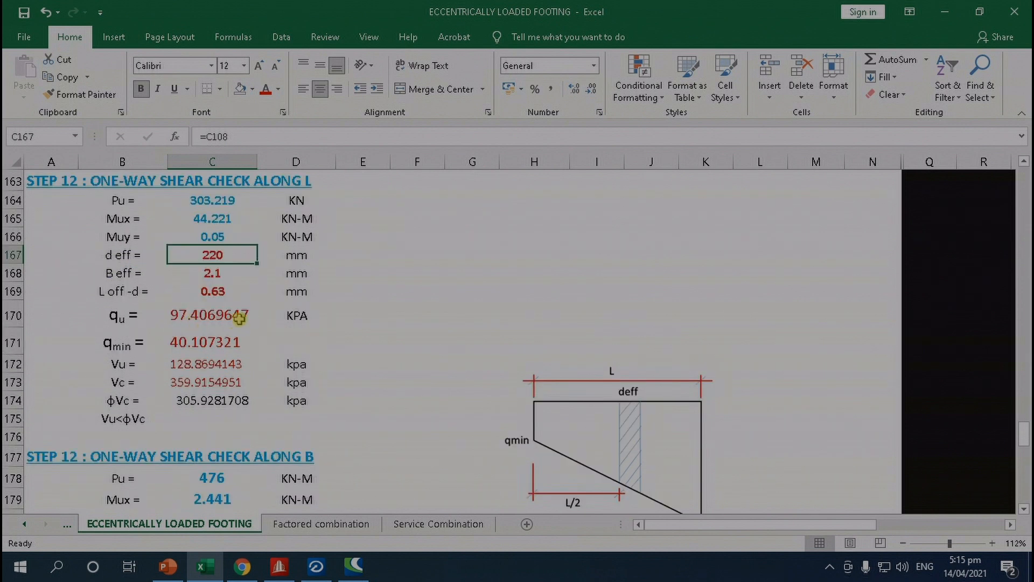
Inspect the formulas for Vu and qu in the Step 12 one-way shear check along L.
{"action": "left_click", "coordinate": [205, 369]}
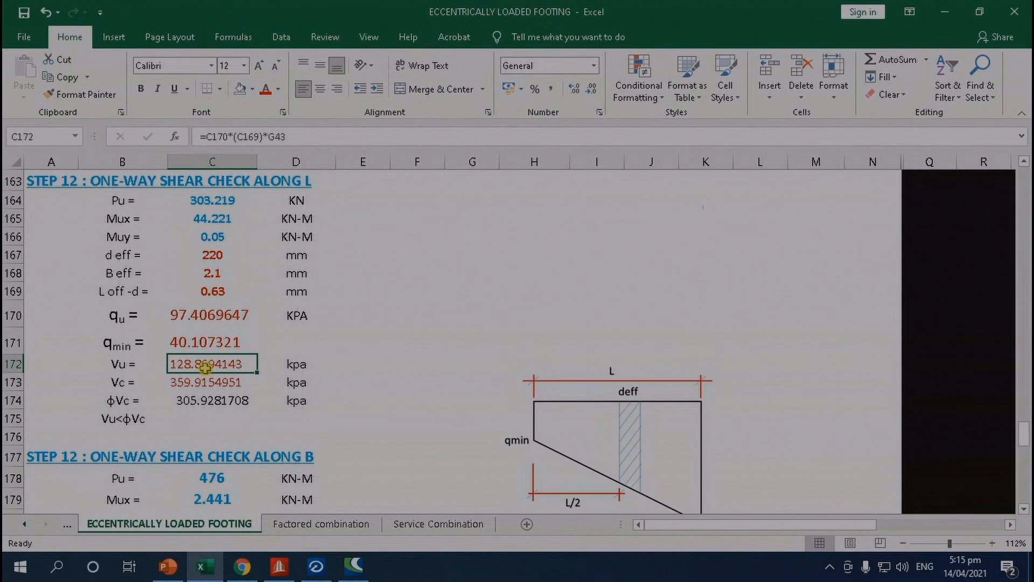
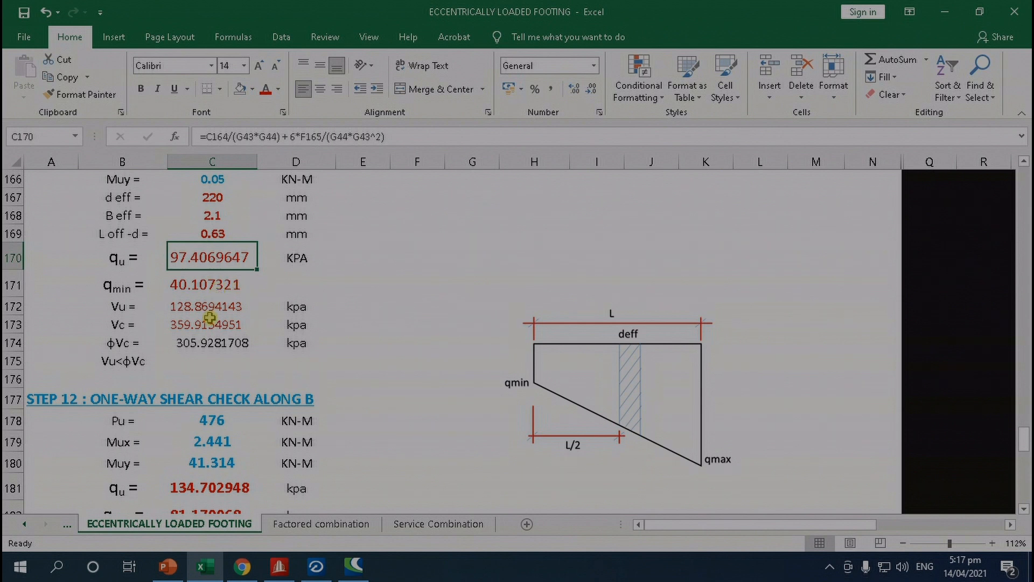
{"action": "scroll", "coordinate": [215, 308], "scroll_direction": "up", "scroll_amount": 1}
{"action": "scroll", "coordinate": [213, 310], "scroll_direction": "down", "scroll_amount": 1}
{"action": "scroll", "coordinate": [613, 343], "scroll_direction": "up", "scroll_amount": 3}
Review the L OFF and B OFF diagrams, steel ratios and bar quantities in the bending design along L and B.
{"action": "scroll", "coordinate": [613, 343], "scroll_direction": "up", "scroll_amount": 15}
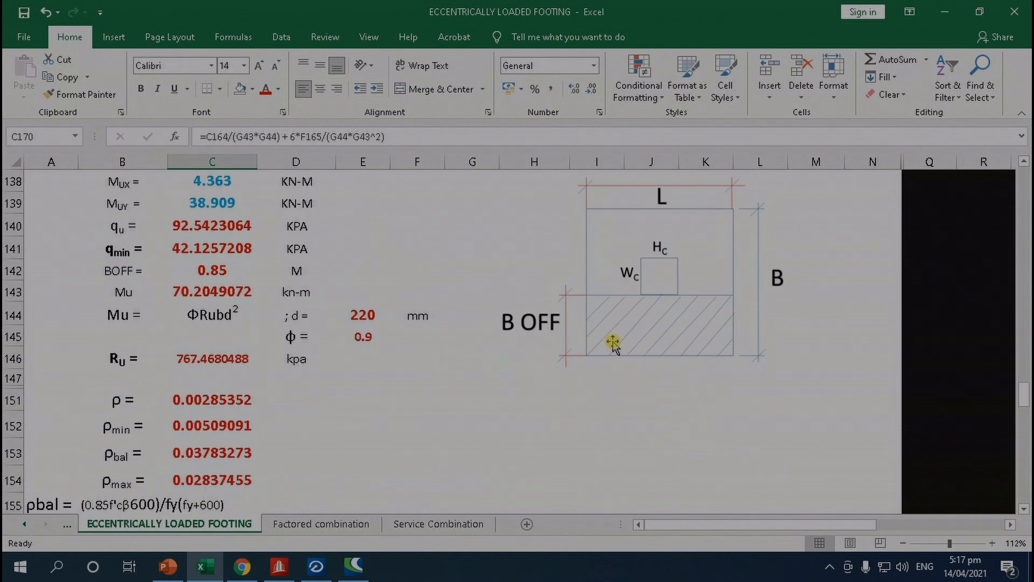
{"action": "scroll", "coordinate": [614, 343], "scroll_direction": "up", "scroll_amount": 3}
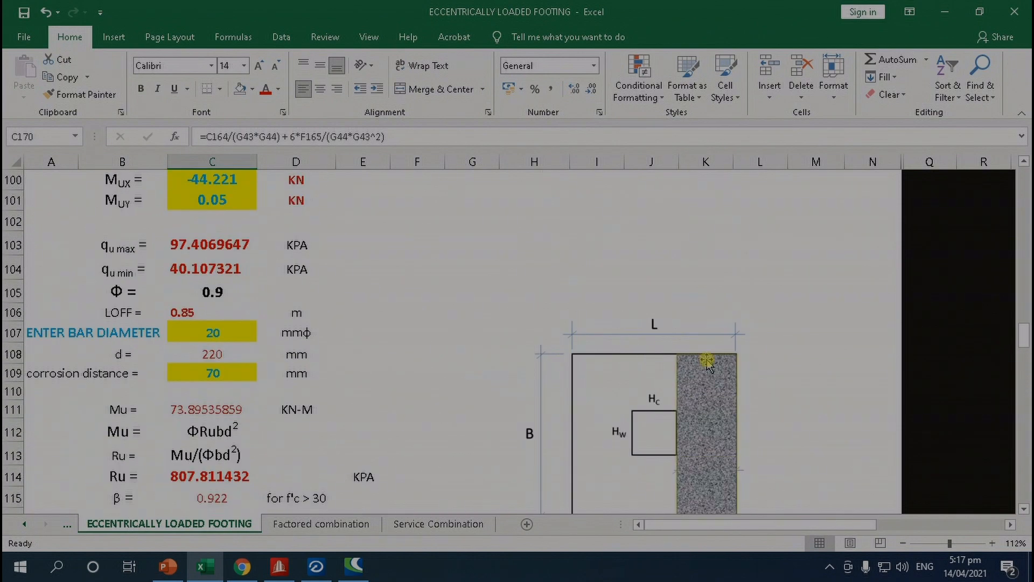
{"action": "scroll", "coordinate": [704, 361], "scroll_direction": "down", "scroll_amount": 2}
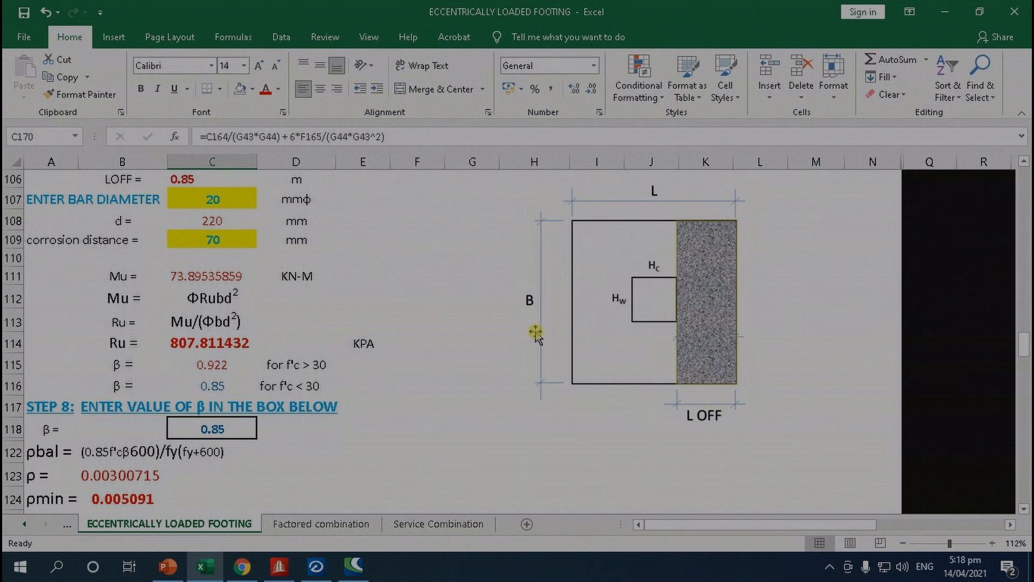
{"action": "scroll", "coordinate": [291, 415], "scroll_direction": "down", "scroll_amount": 6}
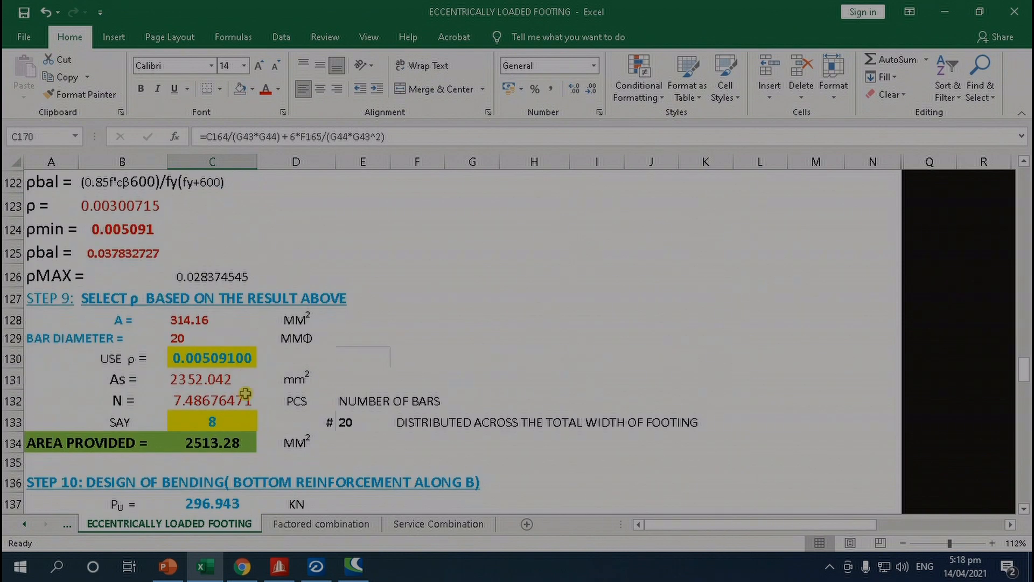
{"action": "scroll", "coordinate": [245, 393], "scroll_direction": "down", "scroll_amount": 3}
{"action": "scroll", "coordinate": [245, 393], "scroll_direction": "up", "scroll_amount": 5}
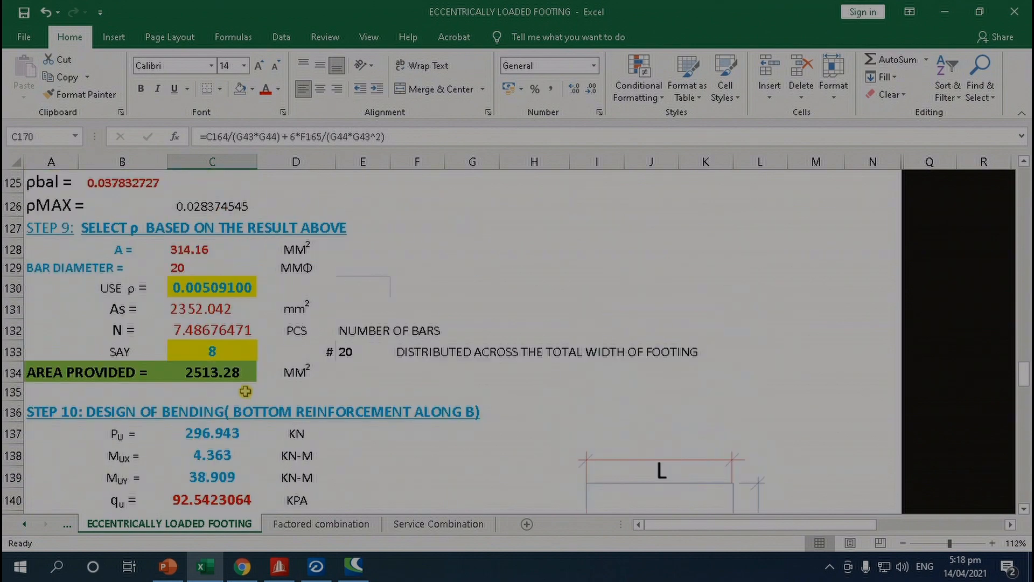
{"action": "scroll", "coordinate": [246, 392], "scroll_direction": "up", "scroll_amount": 2}
{"action": "scroll", "coordinate": [245, 388], "scroll_direction": "down", "scroll_amount": 2}
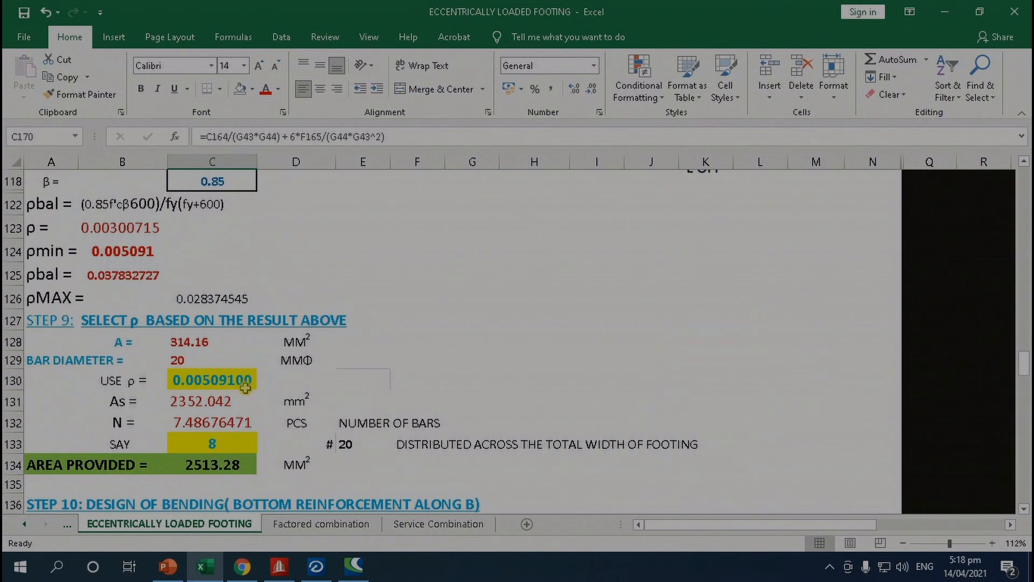
{"action": "scroll", "coordinate": [245, 388], "scroll_direction": "down", "scroll_amount": 1}
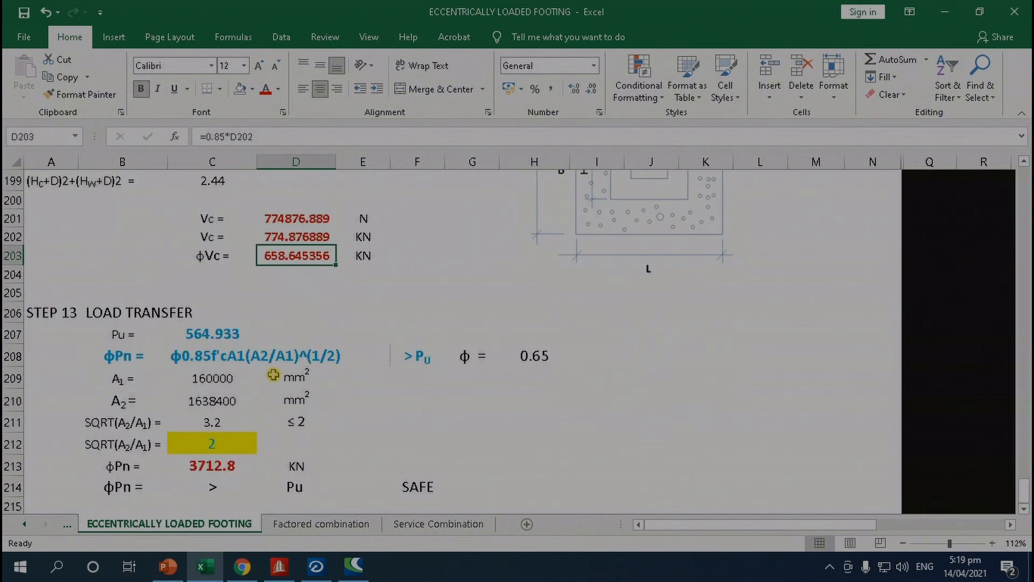
Examine A1, the SQRT(A2/A1) factor, the ϕPn formula and the comparison with Pu in the Step 13 load transfer check.
{"action": "scroll", "coordinate": [273, 375], "scroll_direction": "down", "scroll_amount": 1}
{"action": "scroll", "coordinate": [274, 375], "scroll_direction": "up", "scroll_amount": 1}
{"action": "scroll", "coordinate": [135, 323], "scroll_direction": "down", "scroll_amount": 1}
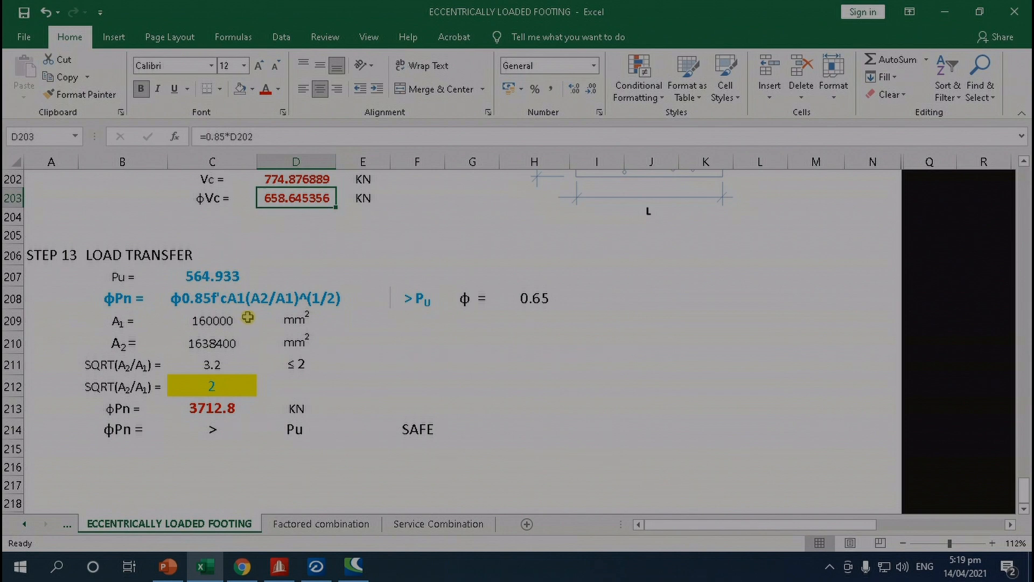
{"action": "left_click", "coordinate": [221, 325]}
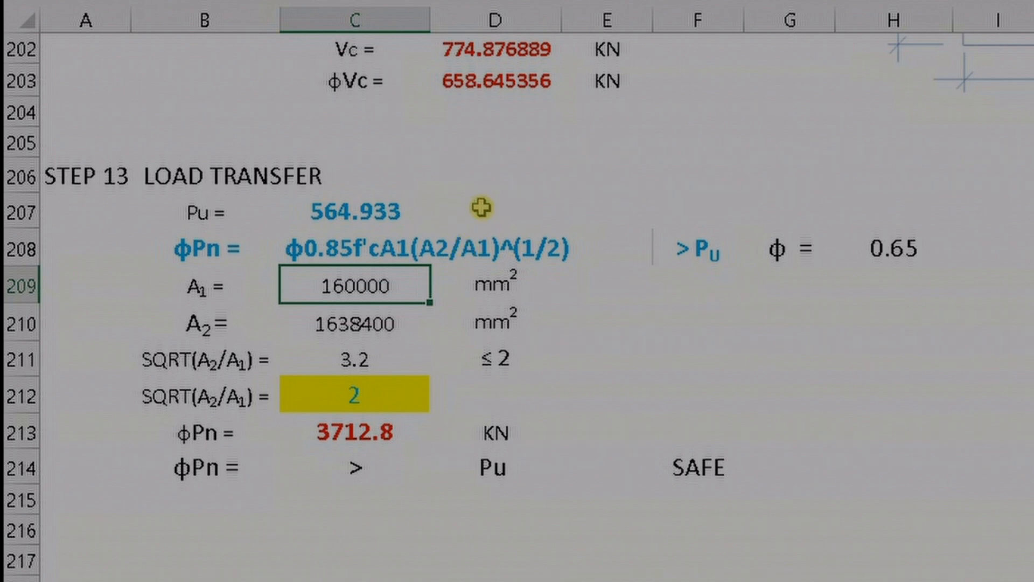
{"action": "left_click", "coordinate": [369, 402]}
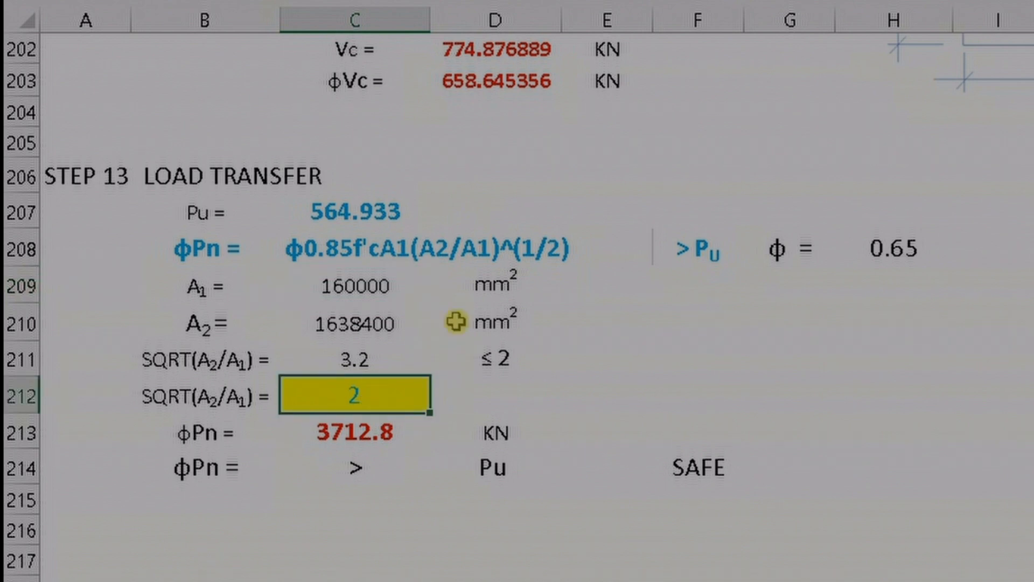
{"action": "left_click", "coordinate": [468, 245]}
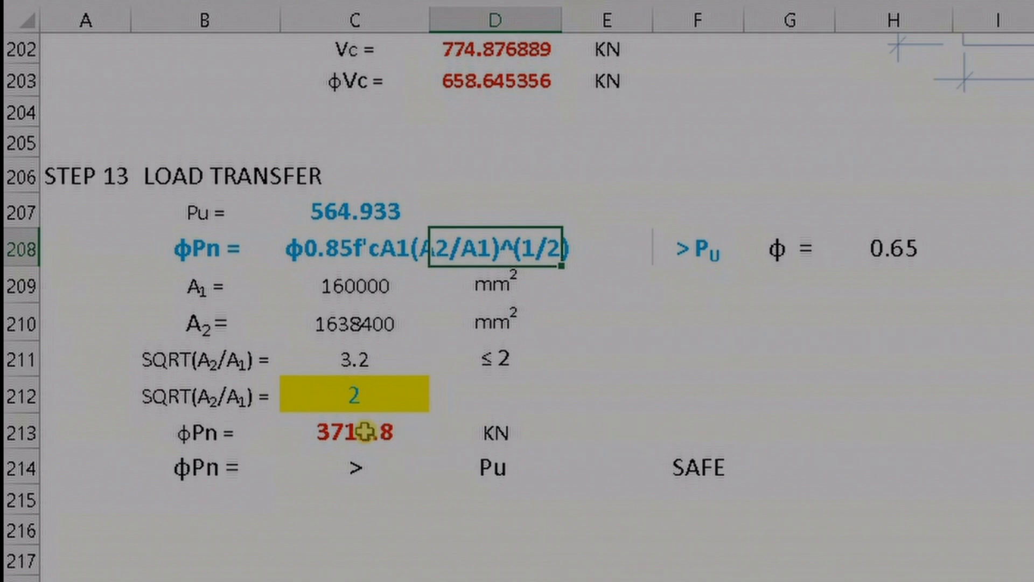
{"action": "left_click", "coordinate": [494, 479]}
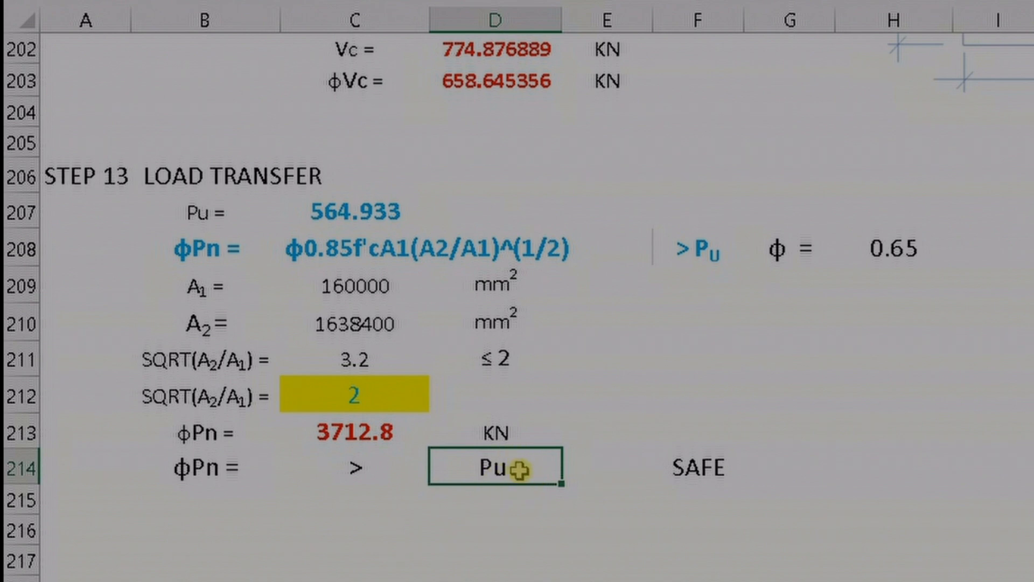
Set Pu in the Step 13 load transfer check to 310.8 kN, using load combination 9 from the Factored combination sheet.
{"action": "left_click", "coordinate": [356, 209]}
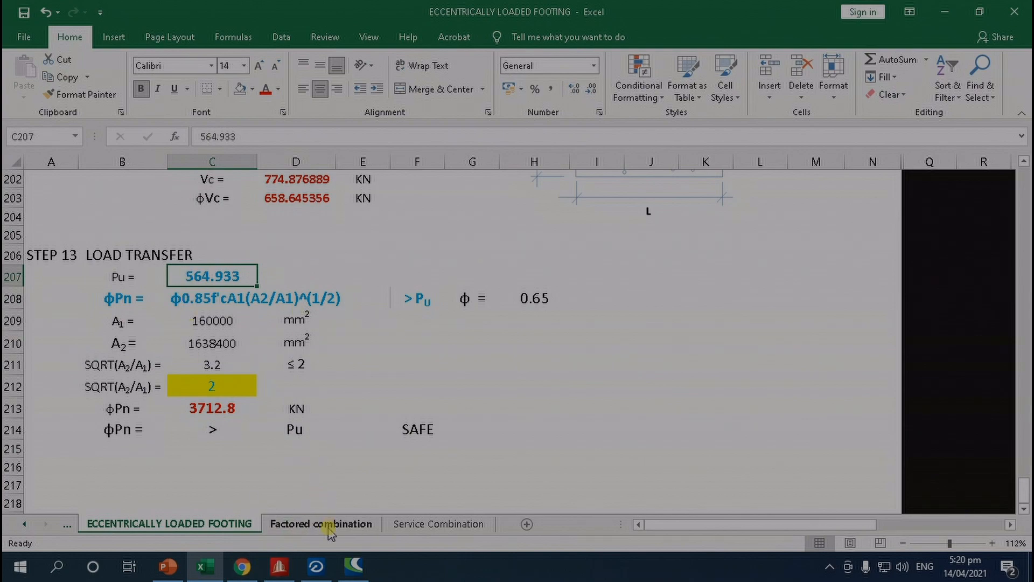
{"action": "left_click", "coordinate": [218, 567]}
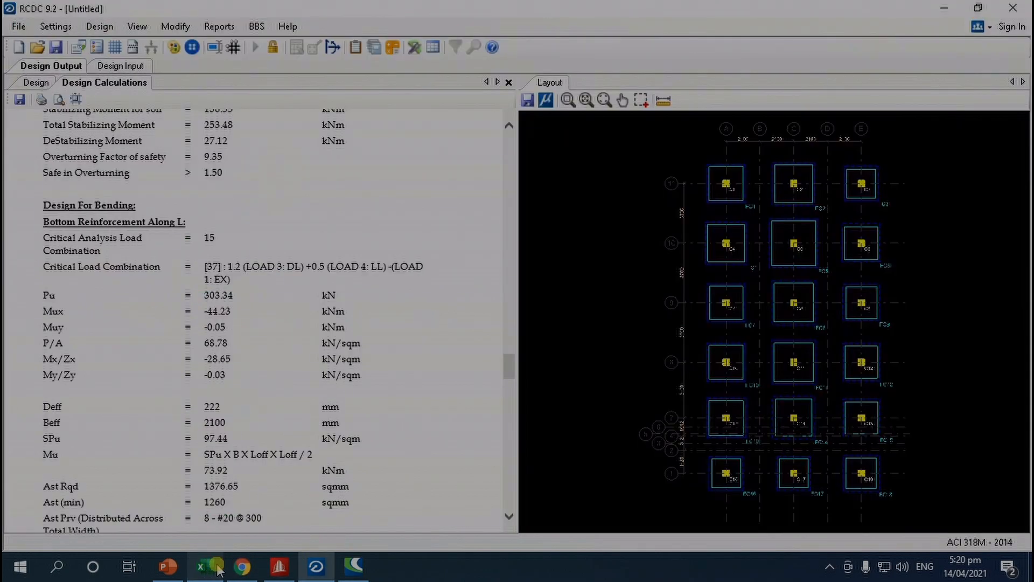
{"action": "left_click", "coordinate": [218, 567]}
{"action": "left_click", "coordinate": [321, 523]}
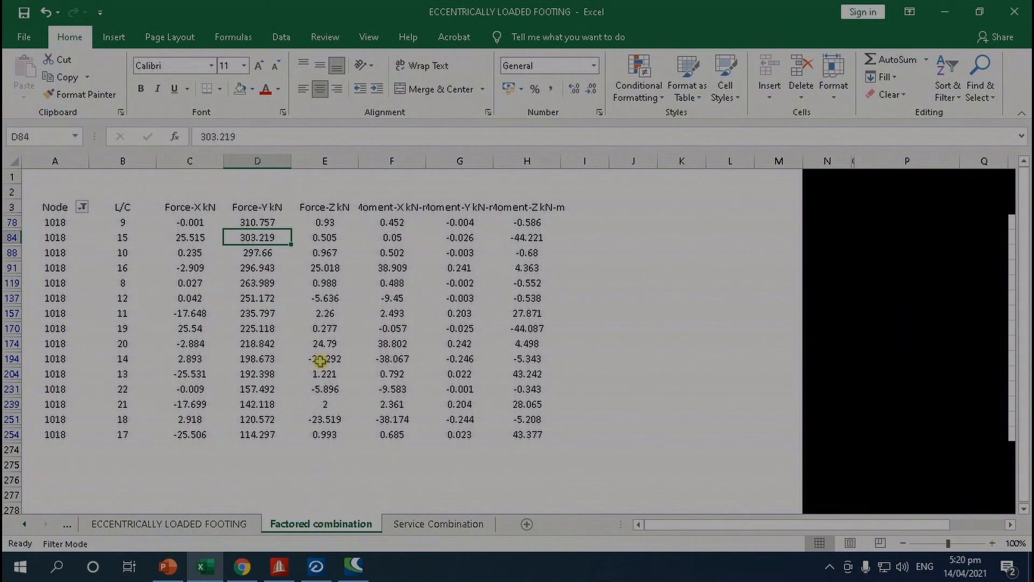
{"action": "left_click", "coordinate": [272, 220]}
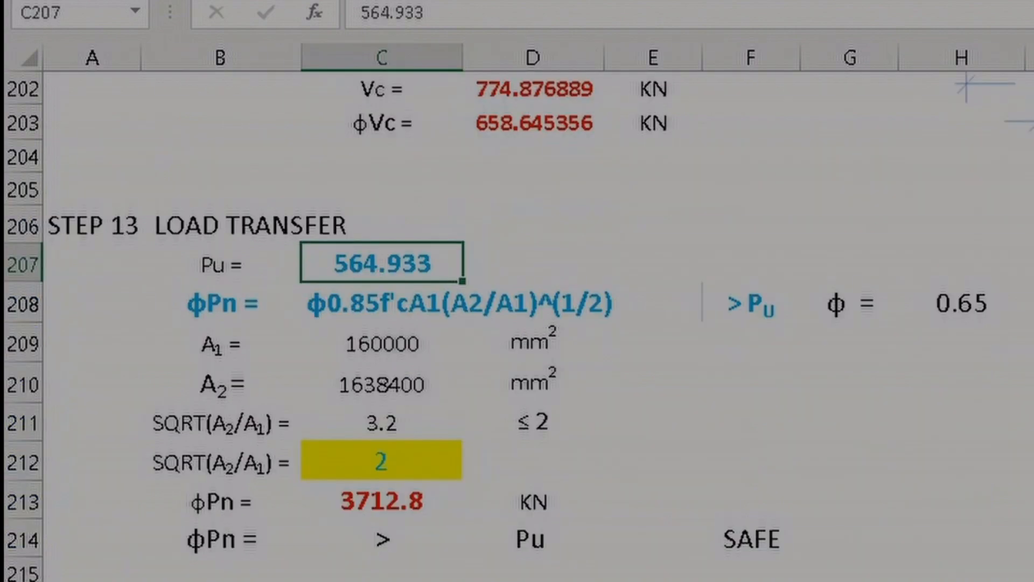
{"action": "type", "text": "310.8"}
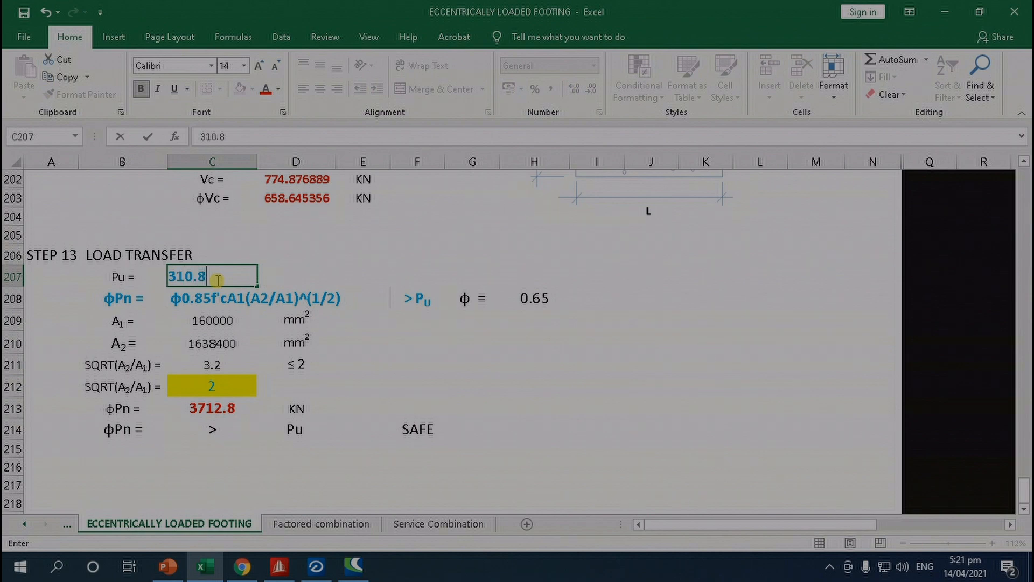
{"action": "key", "text": "Return"}
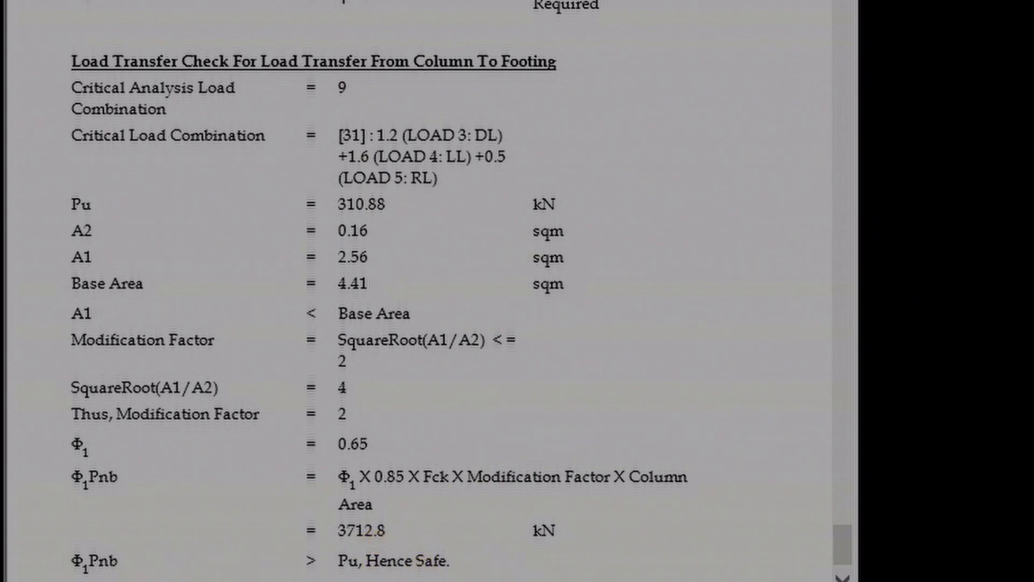
Compare the Step 13 load transfer results with RCDC's column-to-footing check, and return to the beginning of the footing design sheet.
{"action": "mouse_move", "coordinate": [401, 581]}
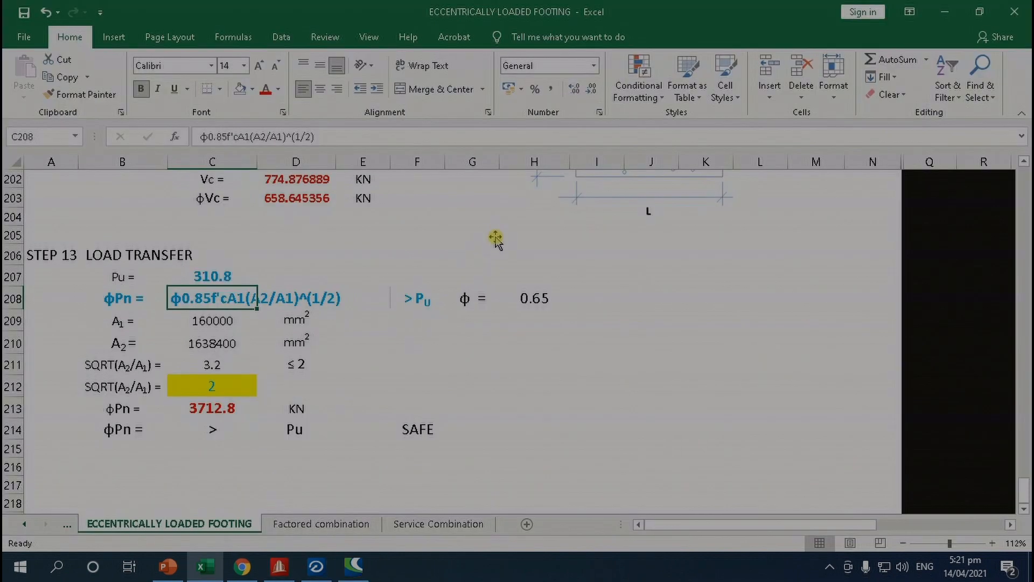
{"action": "scroll", "coordinate": [456, 396], "scroll_direction": "up", "scroll_amount": 6}
{"action": "scroll", "coordinate": [455, 397], "scroll_direction": "up", "scroll_amount": 13}
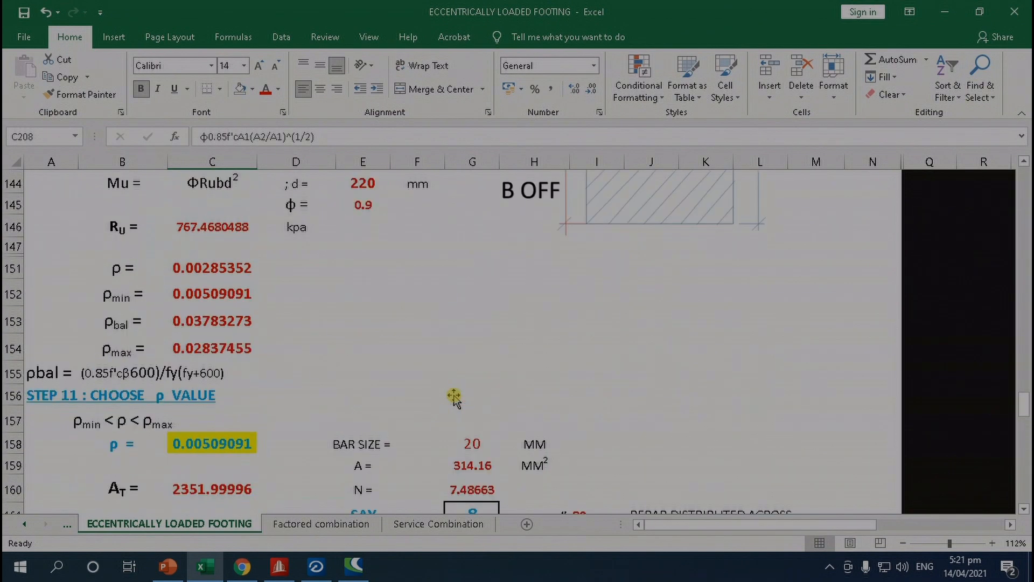
{"action": "scroll", "coordinate": [506, 356], "scroll_direction": "up", "scroll_amount": 20}
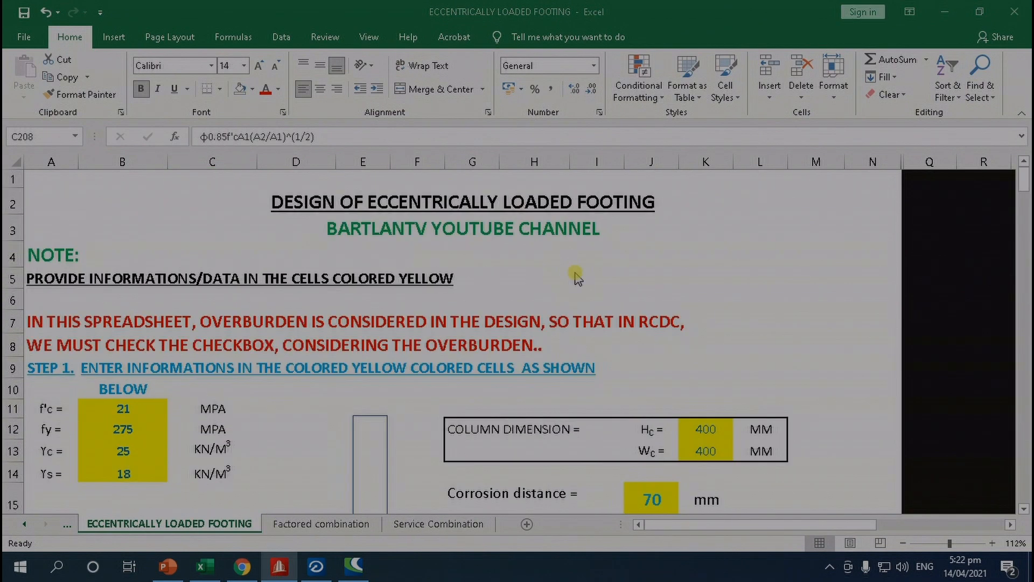